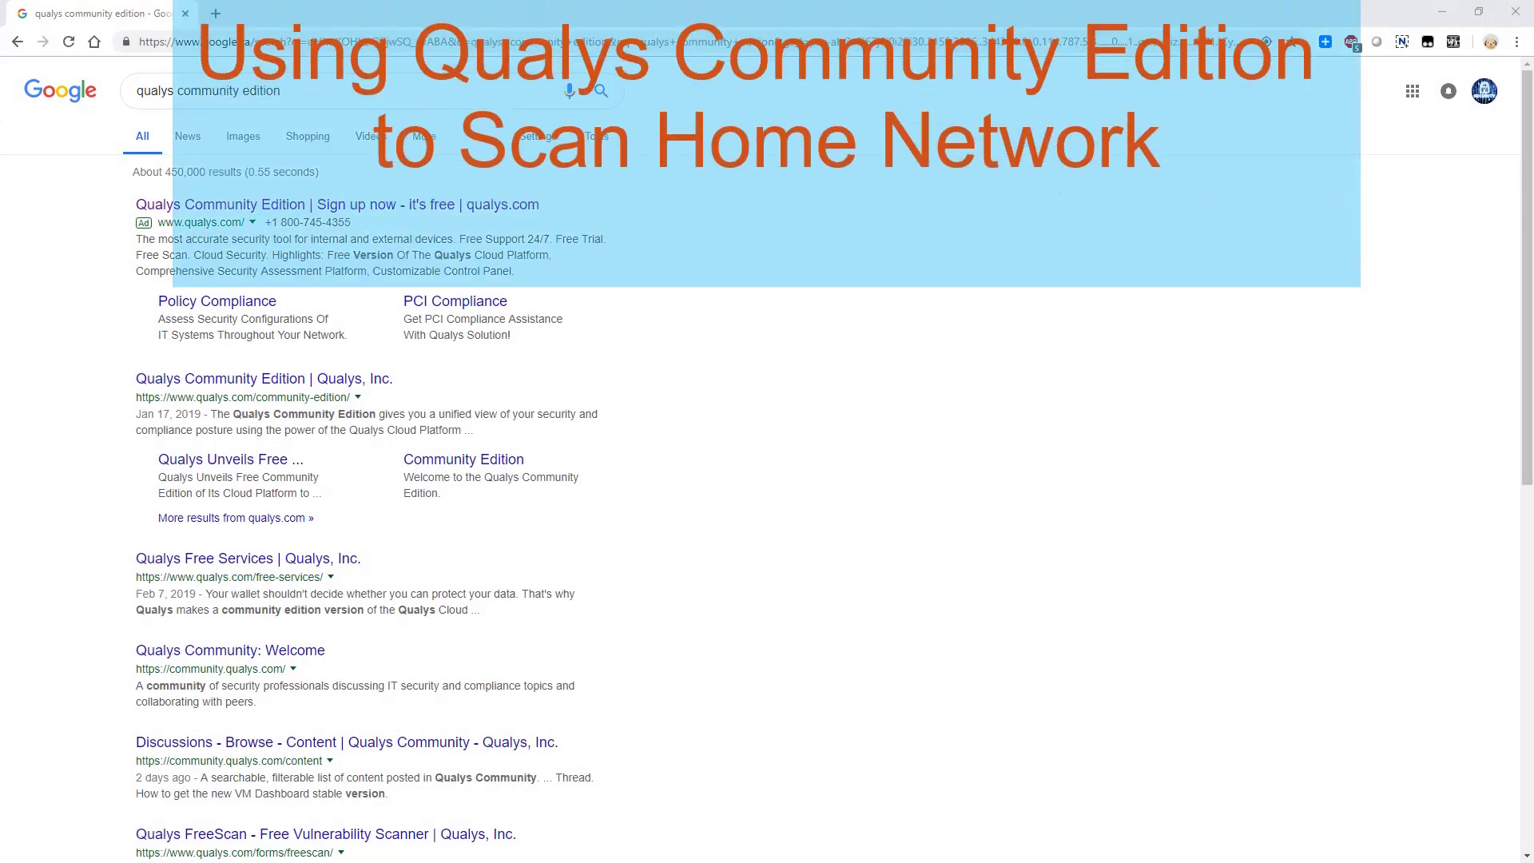
# Rerun the Google search for 'qualys community edition' and open the Qualys Free Community Edition result
pyautogui.click(364, 90)
pyautogui.press('Return')
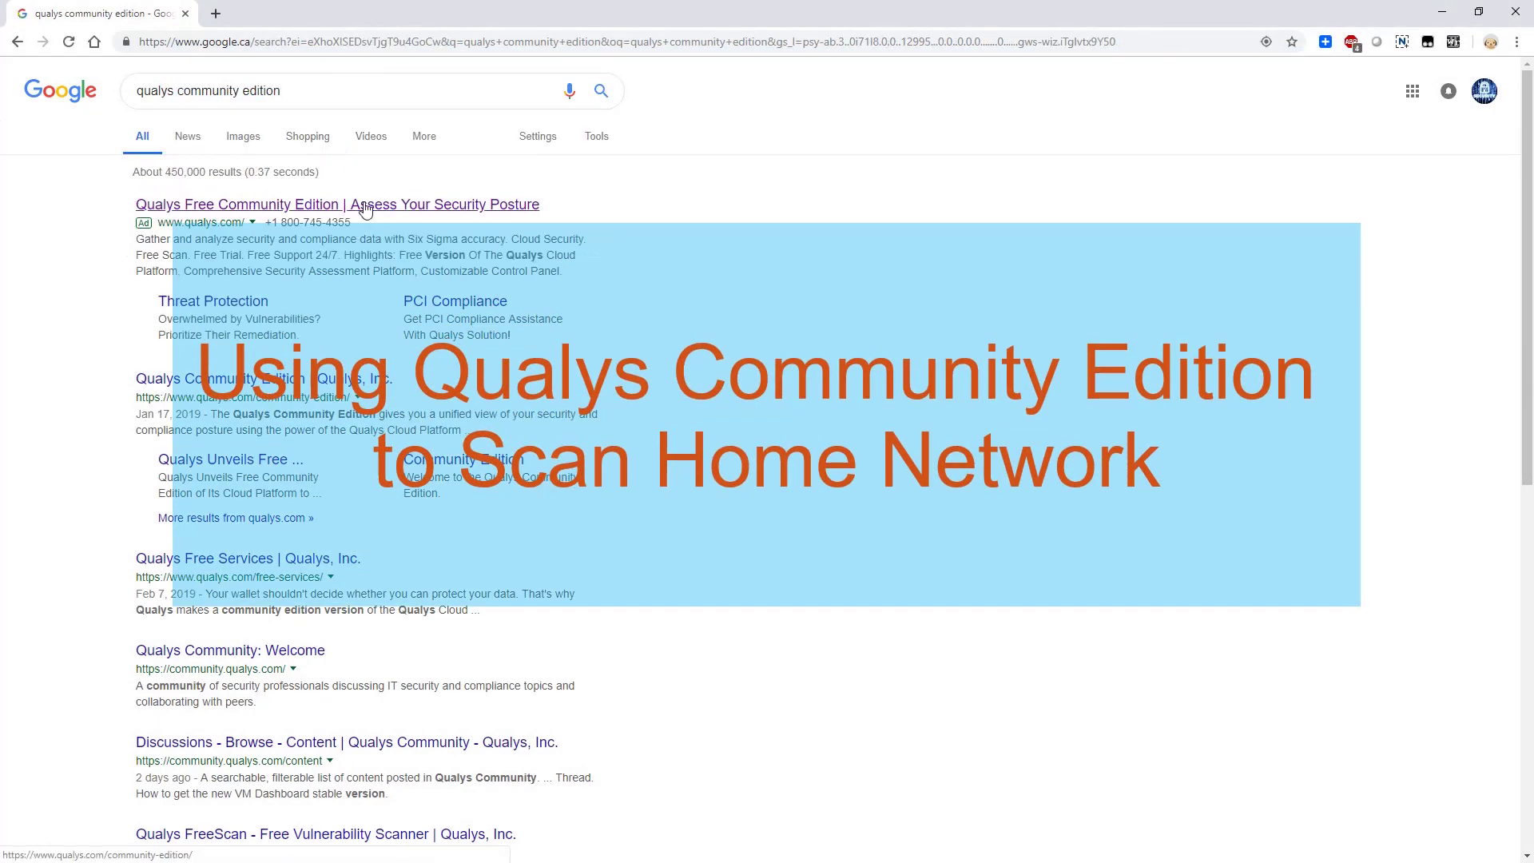
pyautogui.click(462, 209)
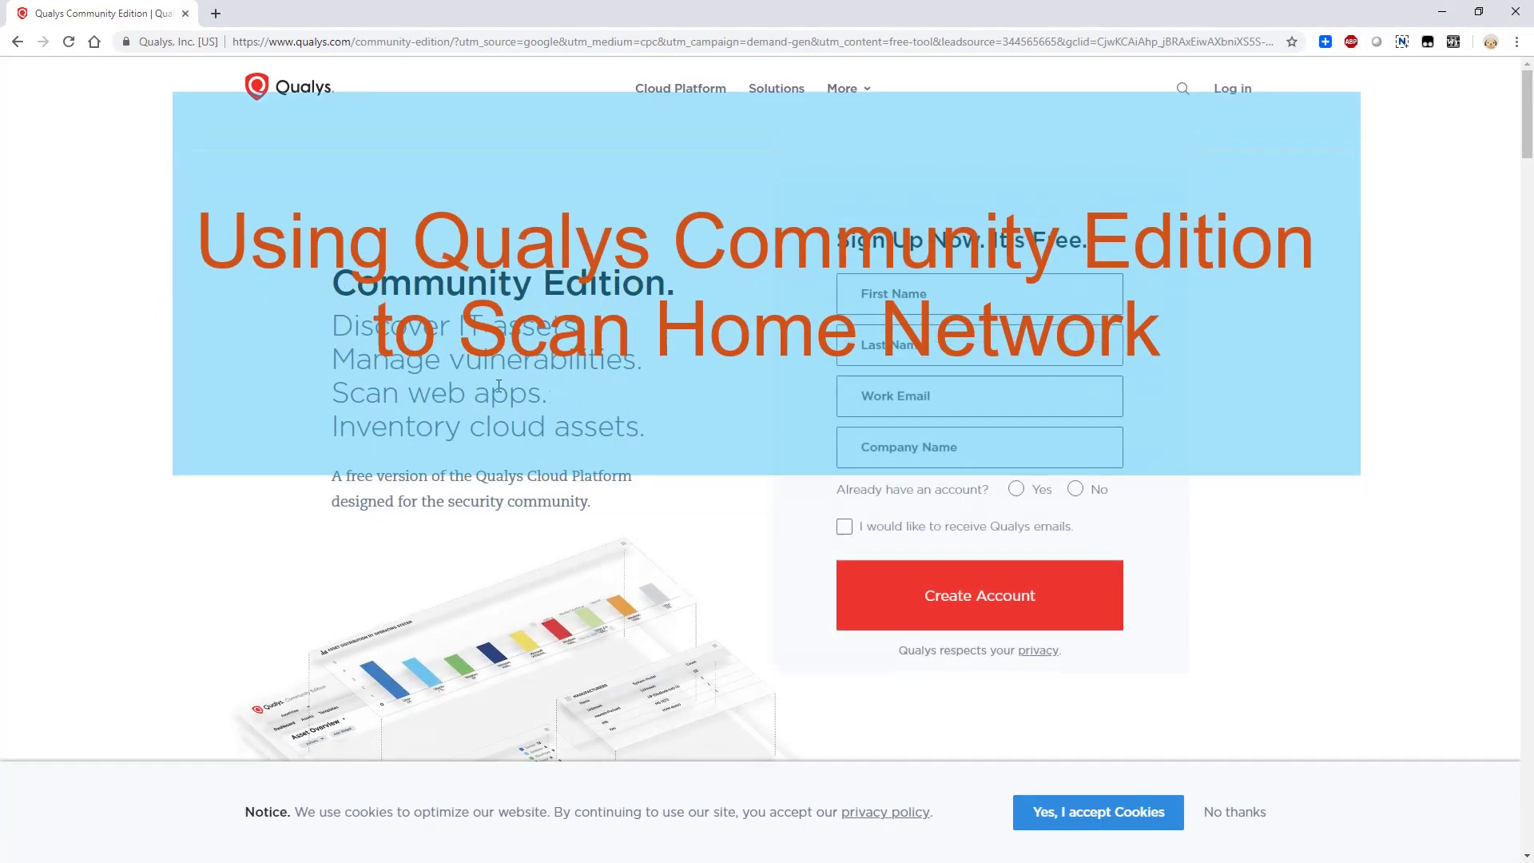
# Enter the first name, last name, work e-mail and company name '51SecOr'
pyautogui.click(867, 309)
pyautogui.write('John')
pyautogui.press('Tab')
pyautogui.write('Yan')
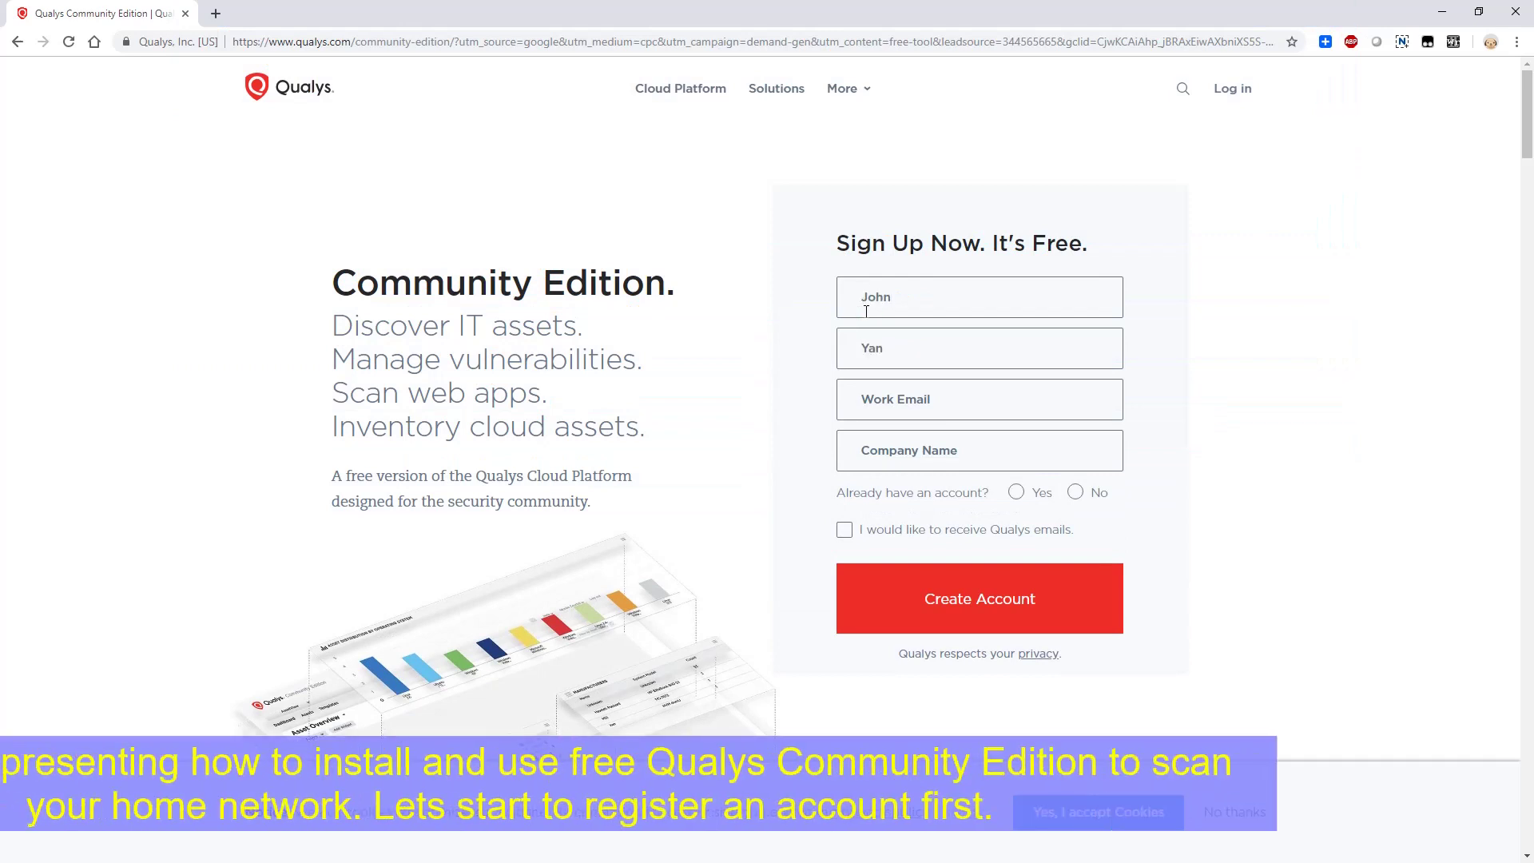
pyautogui.press('Tab')
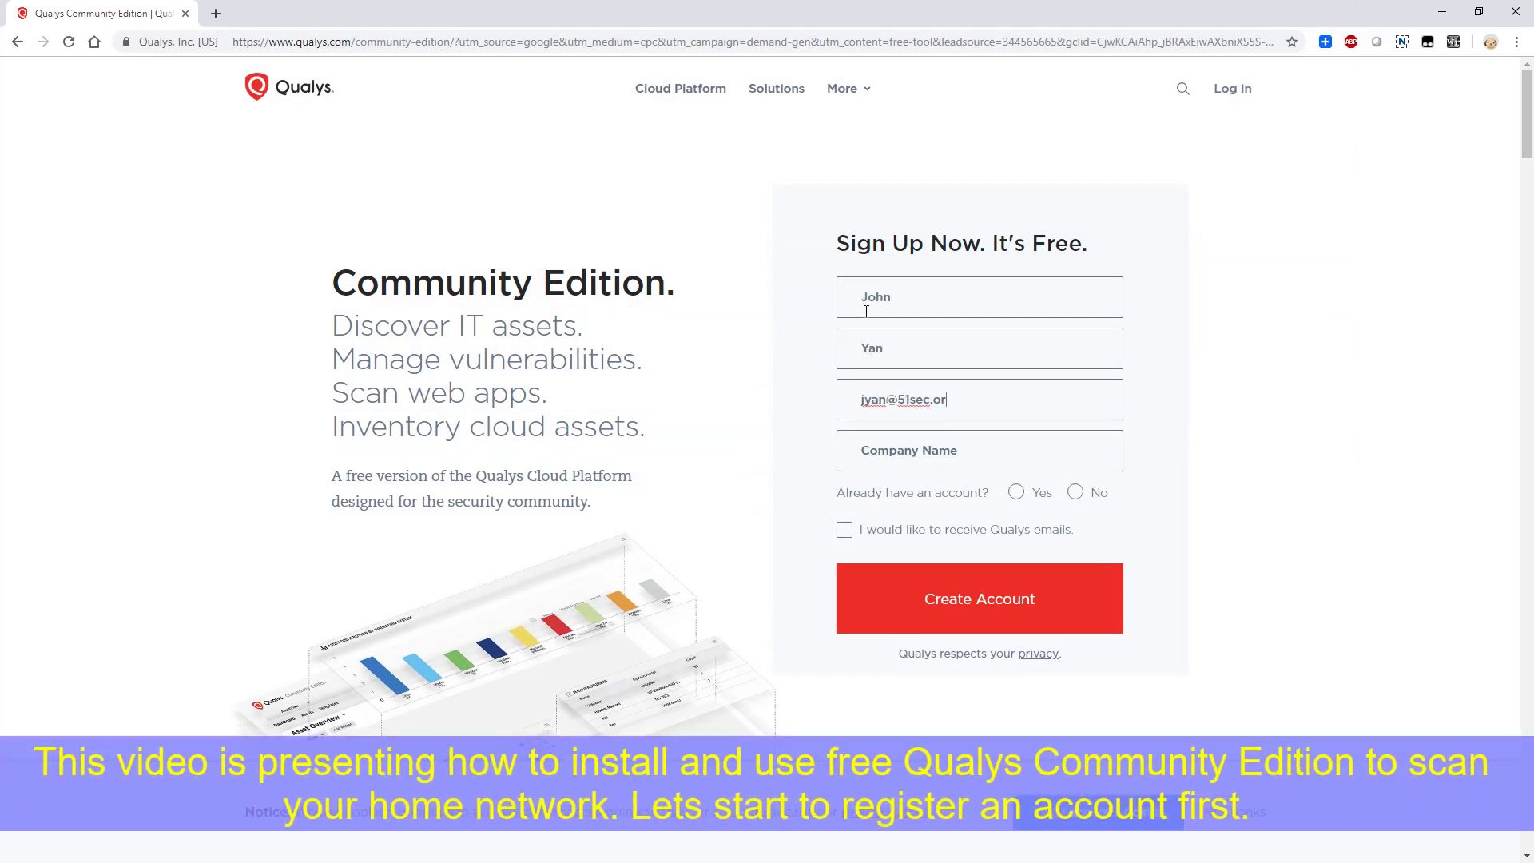
pyautogui.press('Tab')
pyautogui.press('Tab')
pyautogui.click(898, 453)
pyautogui.write('51SecOr')
# Answer No to having an existing Qualys account
pyautogui.click(1076, 492)
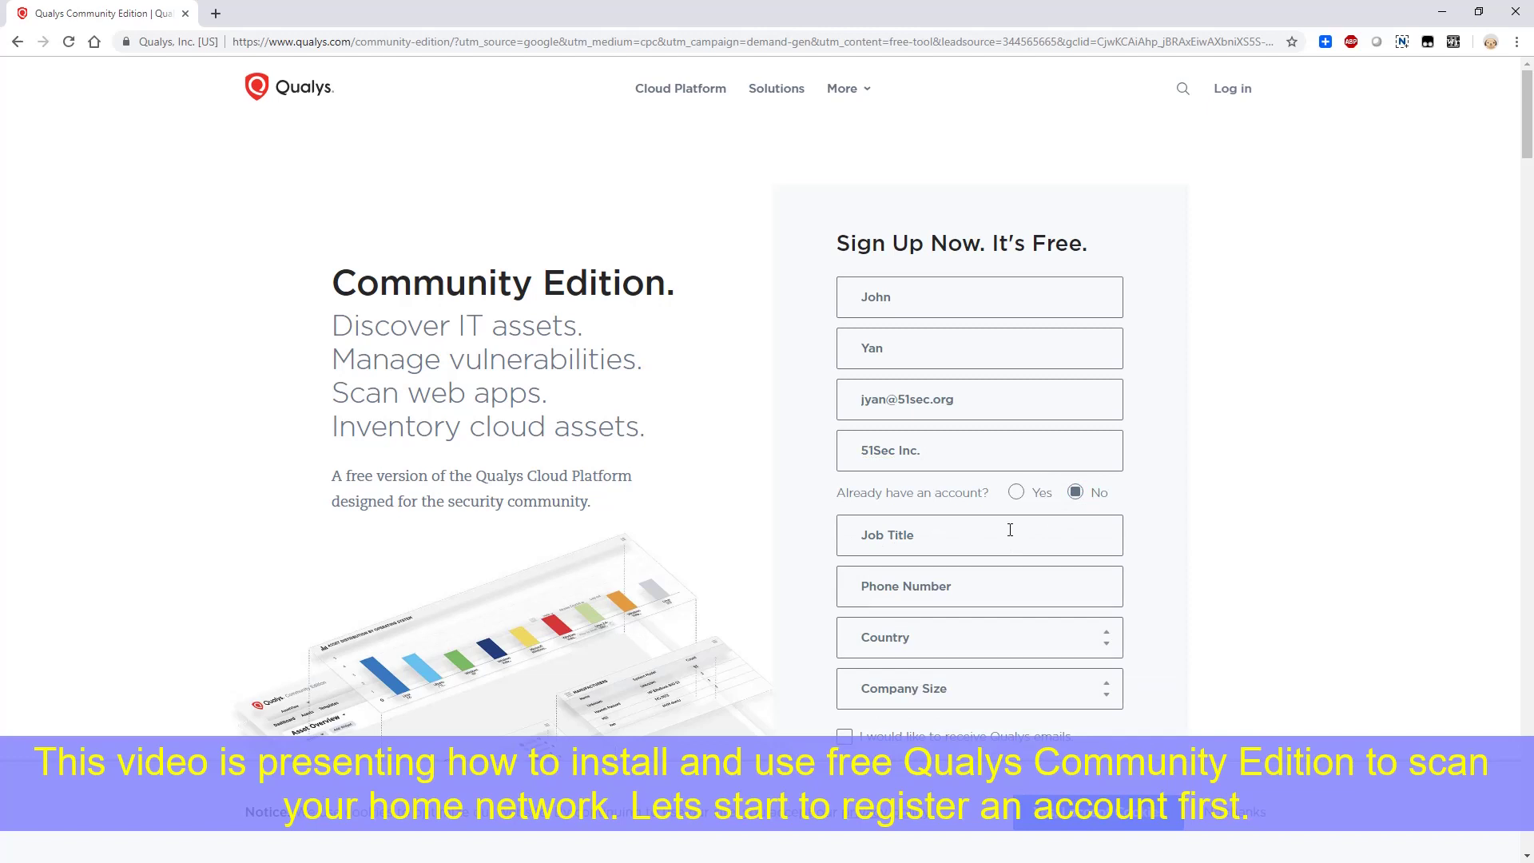
pyautogui.scroll(-3, 1010, 529)
pyautogui.click(1016, 252)
pyautogui.click(979, 326)
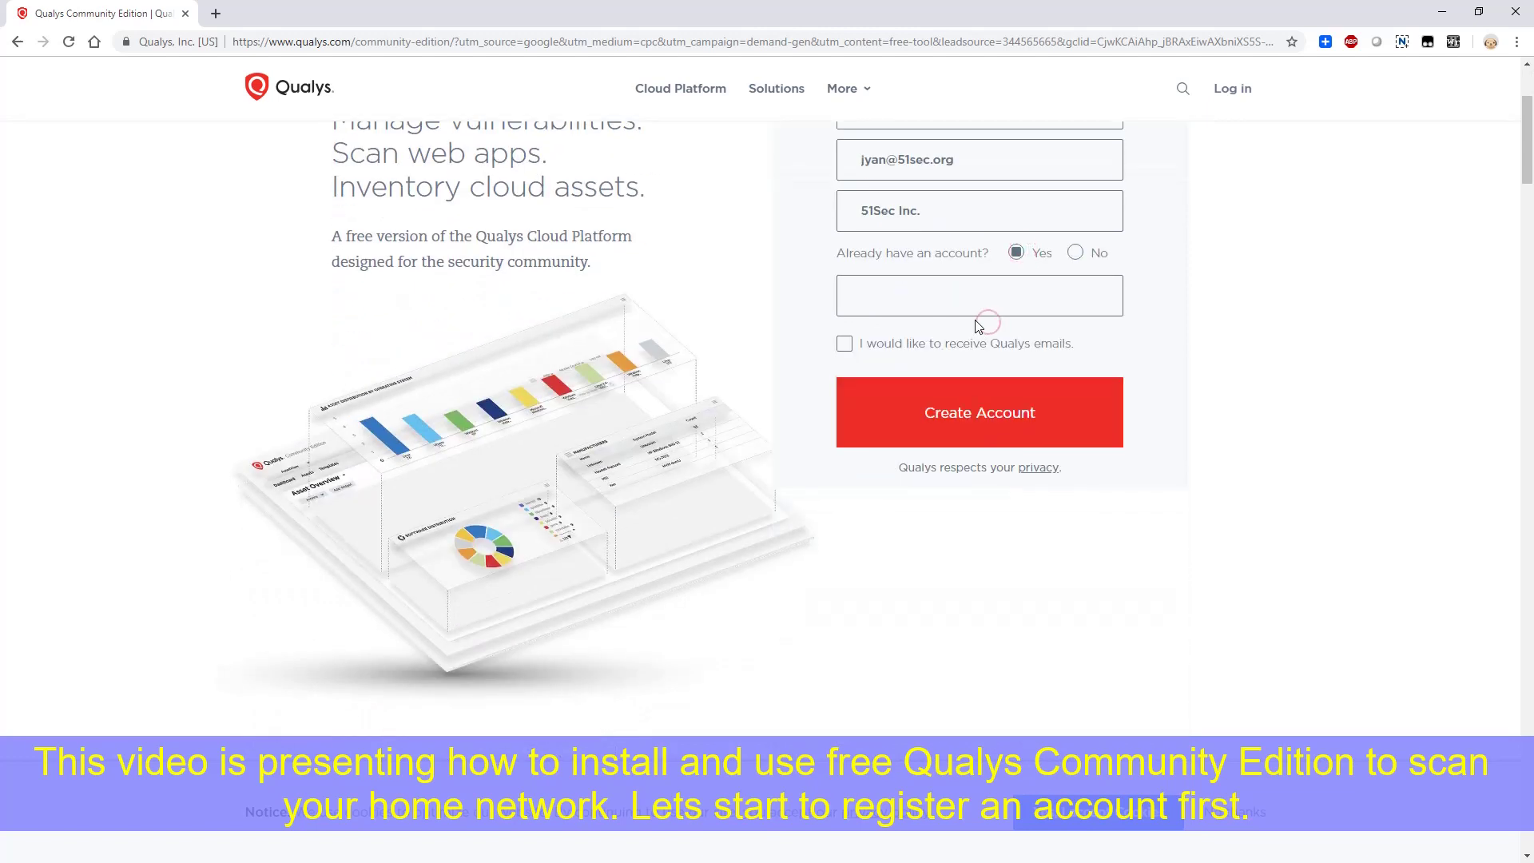
pyautogui.click(1079, 254)
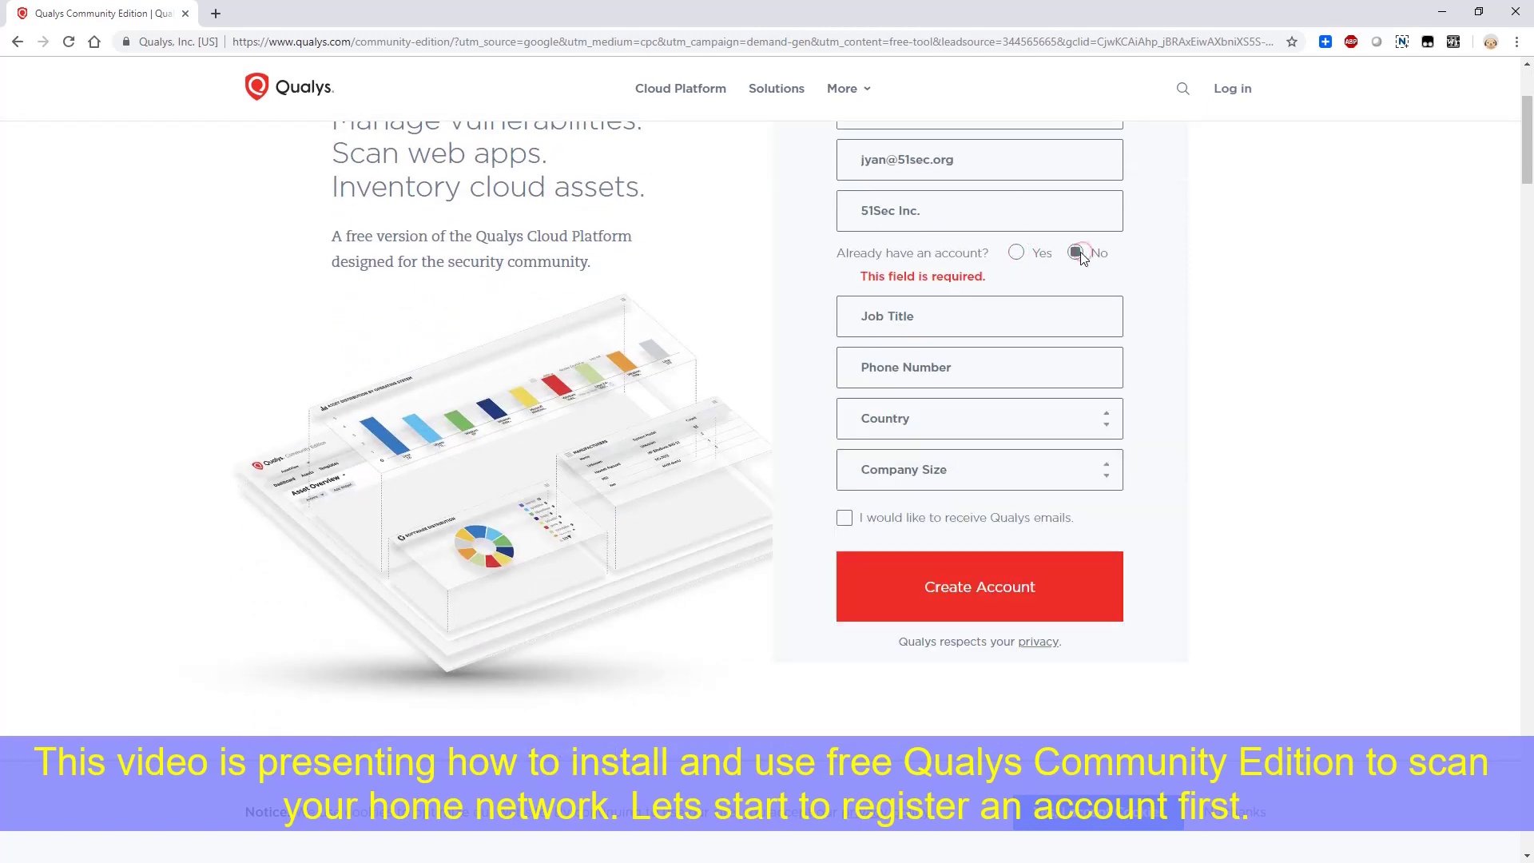
# Enter job title 'Network Engineer', the phone number and country Canada
pyautogui.click(963, 319)
pyautogui.write('Networ')
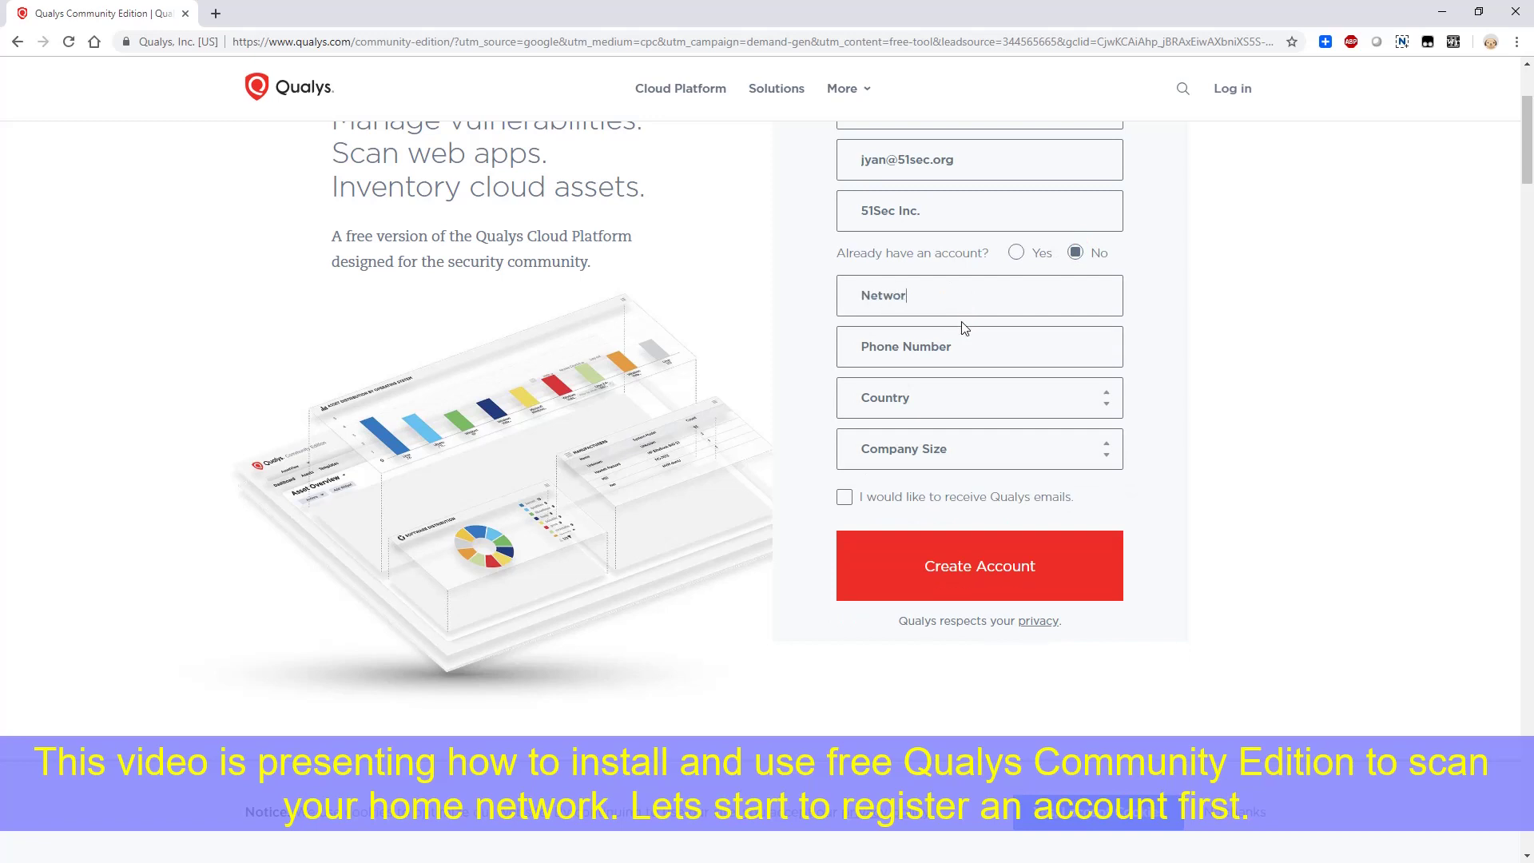
pyautogui.write('k Engineer')
pyautogui.press('Tab')
pyautogui.write('6471111111')
pyautogui.press('Tab')
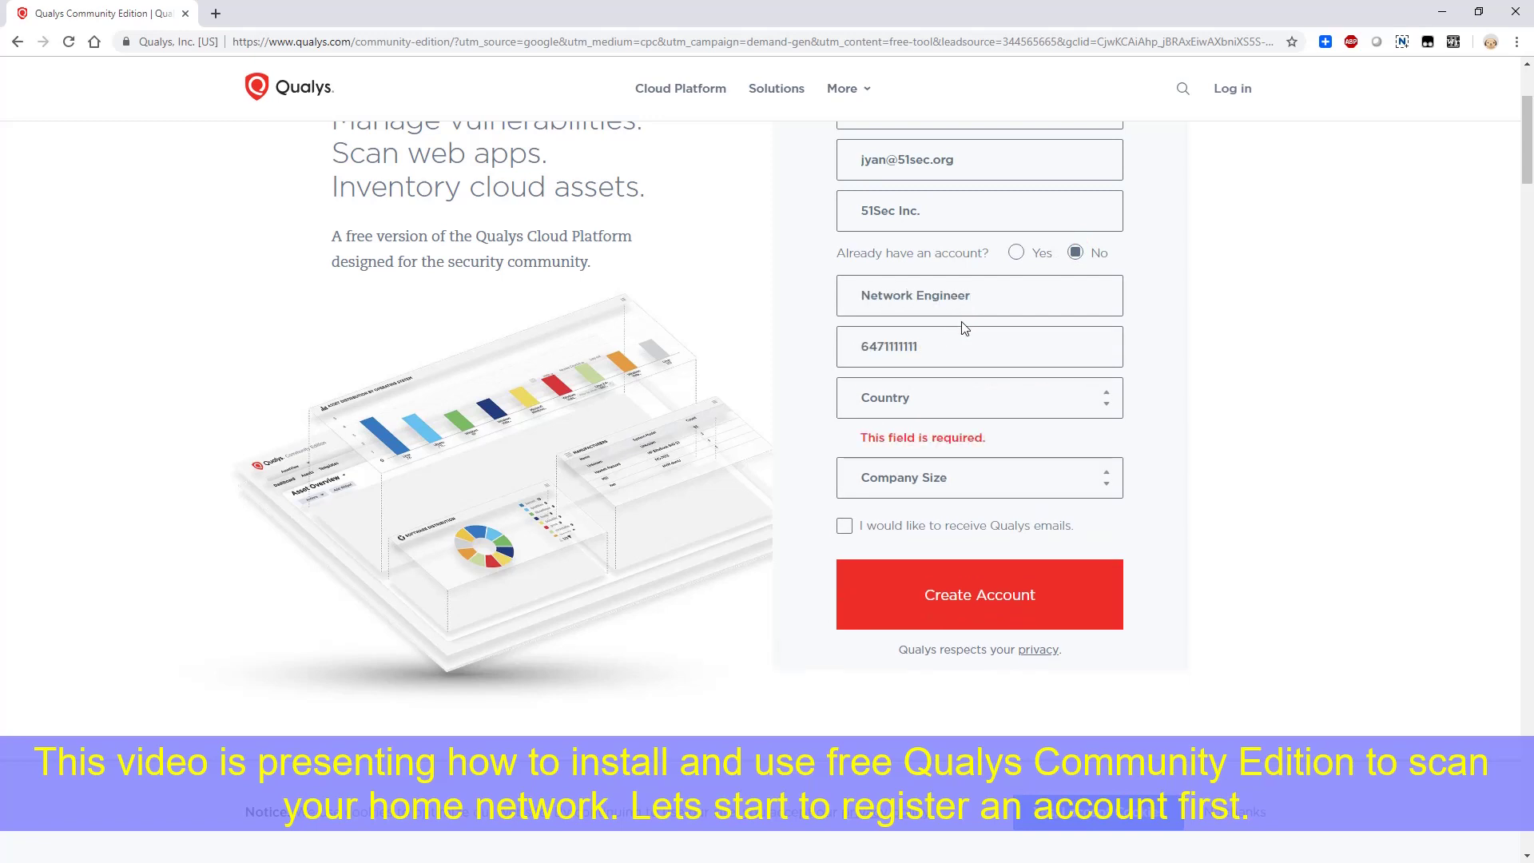
pyautogui.write('Canada')
# Choose Ontario as headquarters and 1-250 company size, then submit the sign-up form
pyautogui.click(1025, 467)
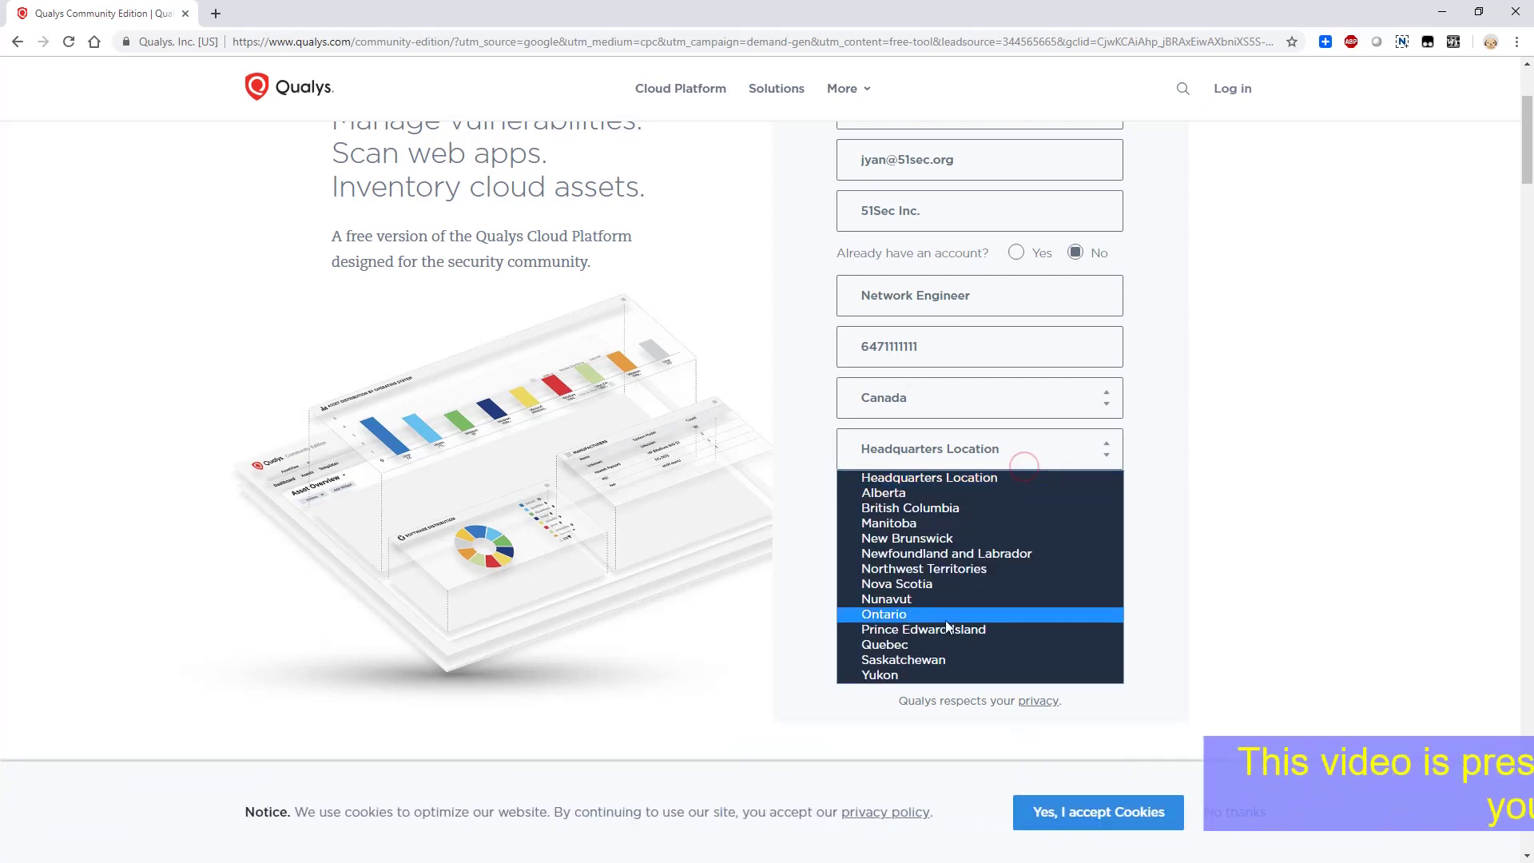
pyautogui.click(1007, 616)
pyautogui.click(953, 512)
pyautogui.click(950, 541)
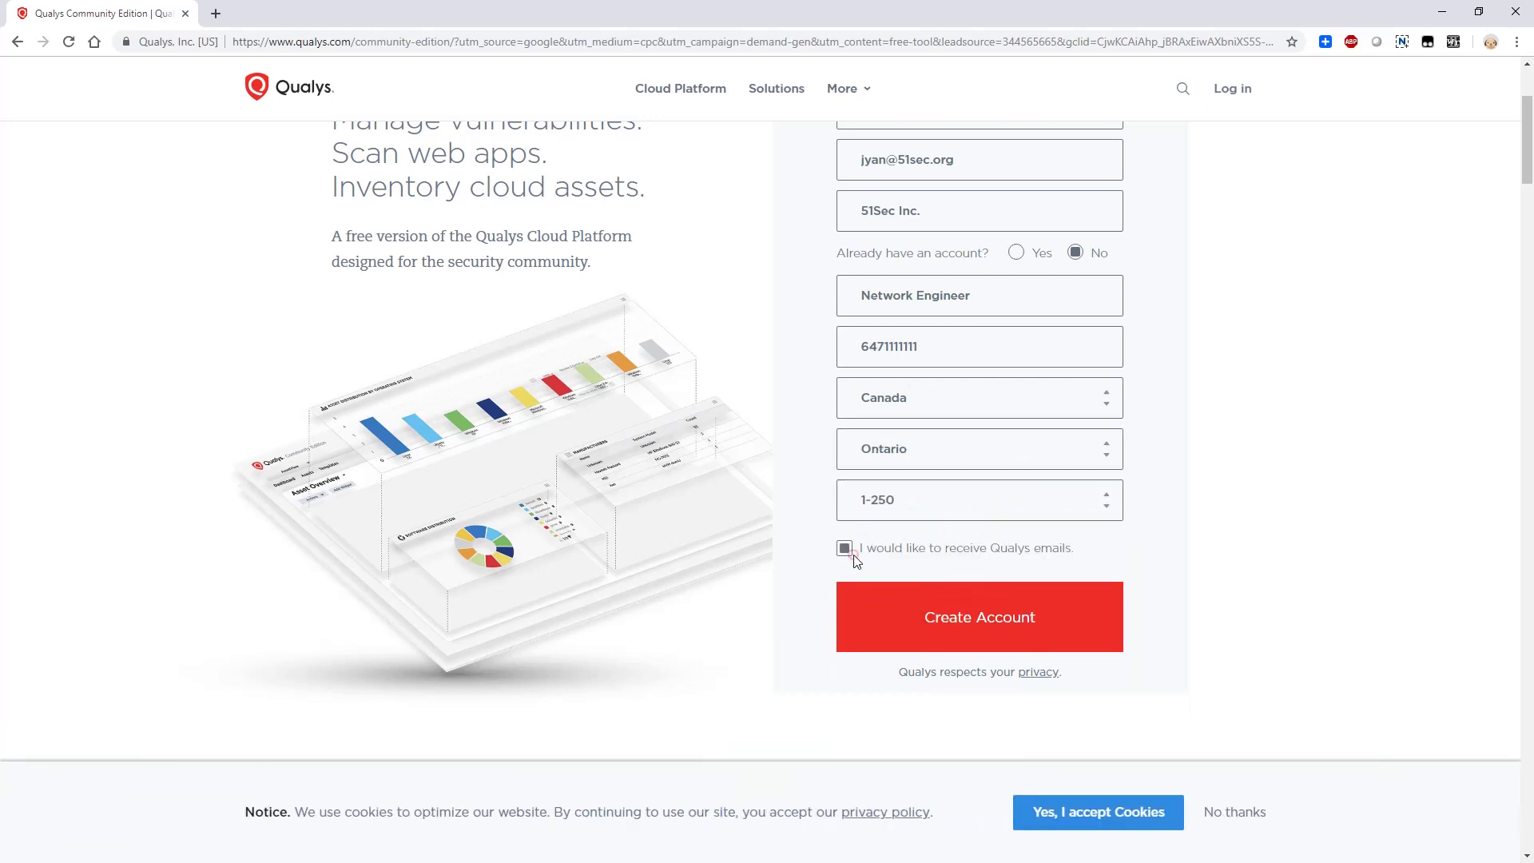
pyautogui.click(843, 627)
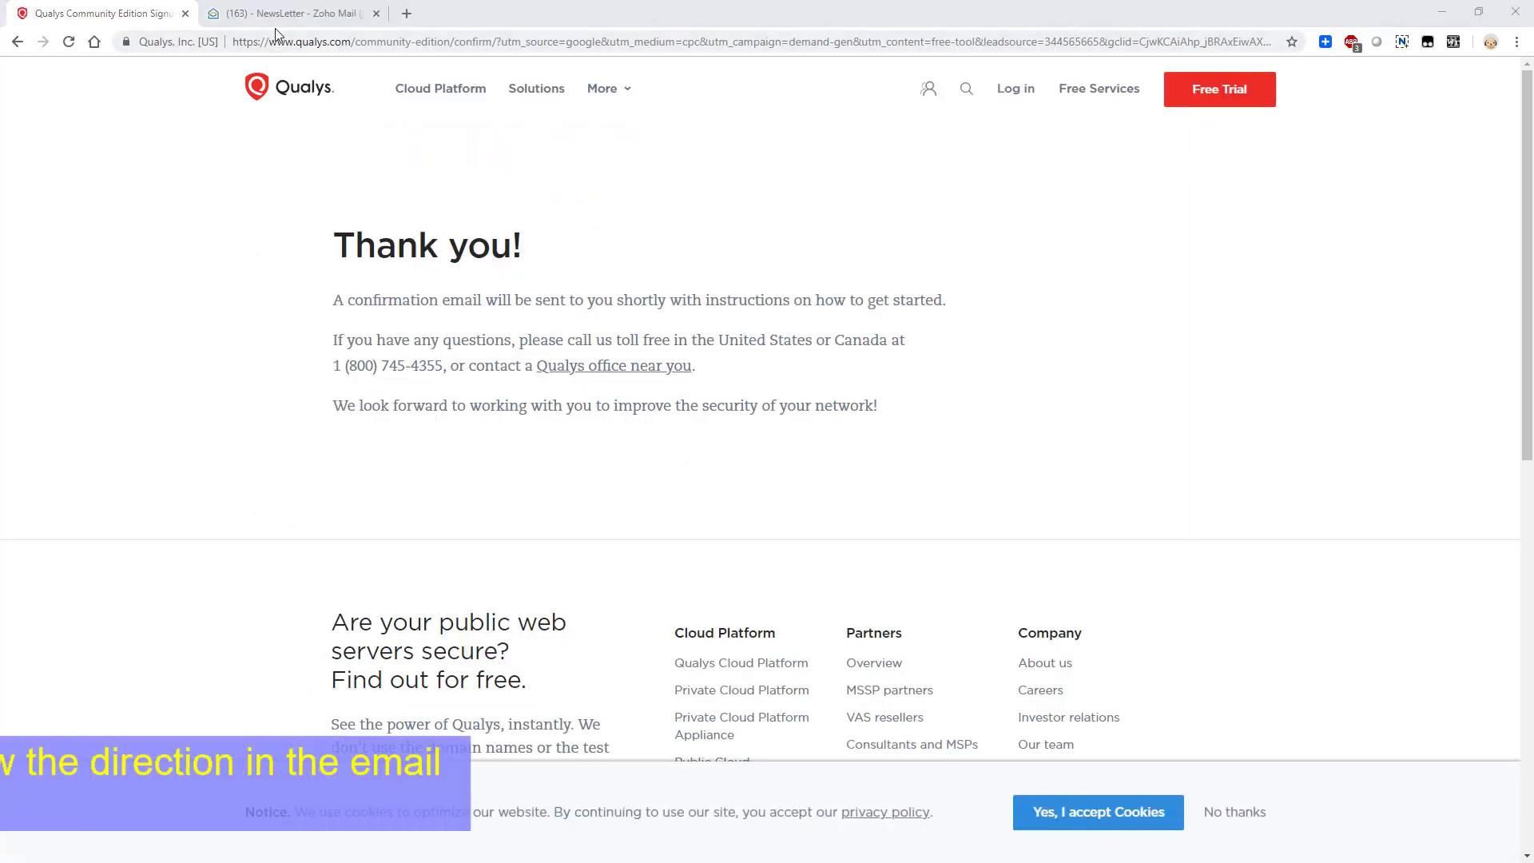
# Read the Qualys email's welcome text and its list of free capabilities
pyautogui.click(275, 24)
pyautogui.moveTo(876, 469); pyautogui.dragTo(999, 595)
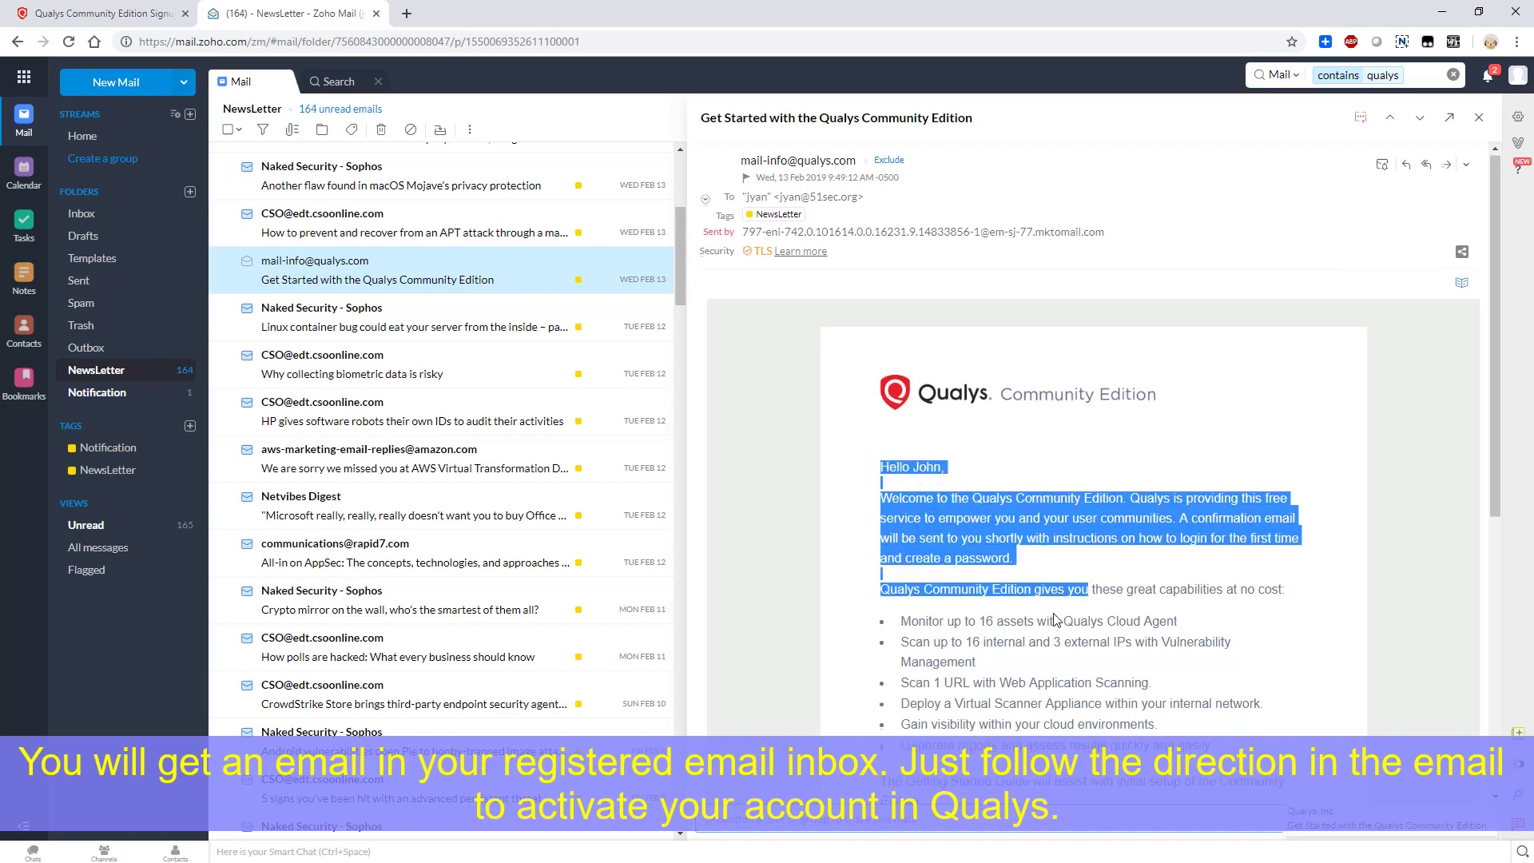
pyautogui.scroll(-3, 999, 596)
pyautogui.click(917, 375)
pyautogui.moveTo(879, 227); pyautogui.dragTo(1305, 566)
pyautogui.moveTo(1225, 524); pyautogui.dragTo(880, 351)
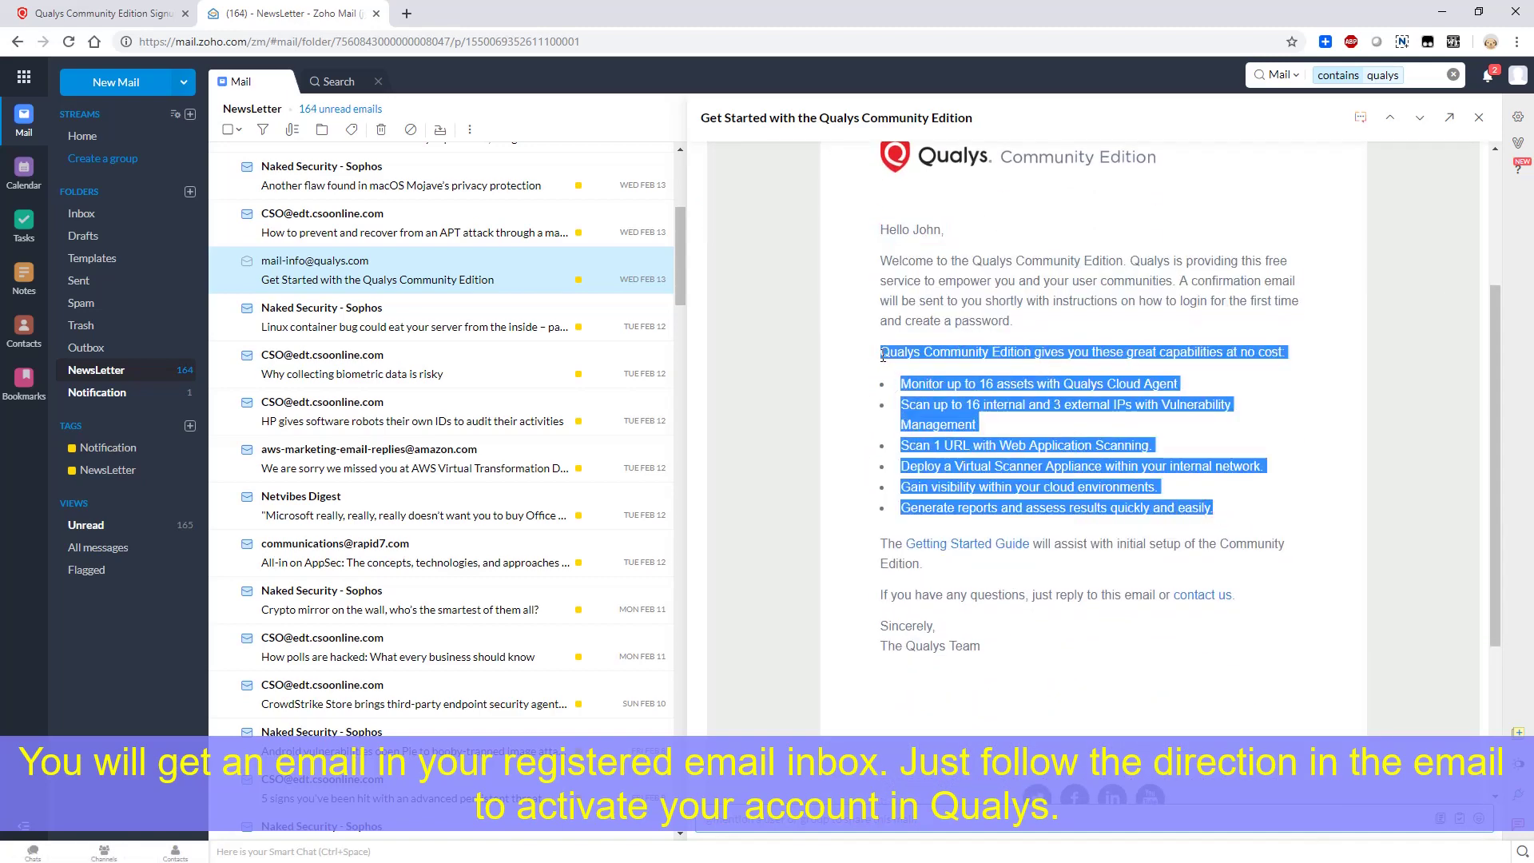
pyautogui.click(795, 357)
# Open the Welcome and thank-you emails from the Qualys search results and follow the login link
pyautogui.click(339, 81)
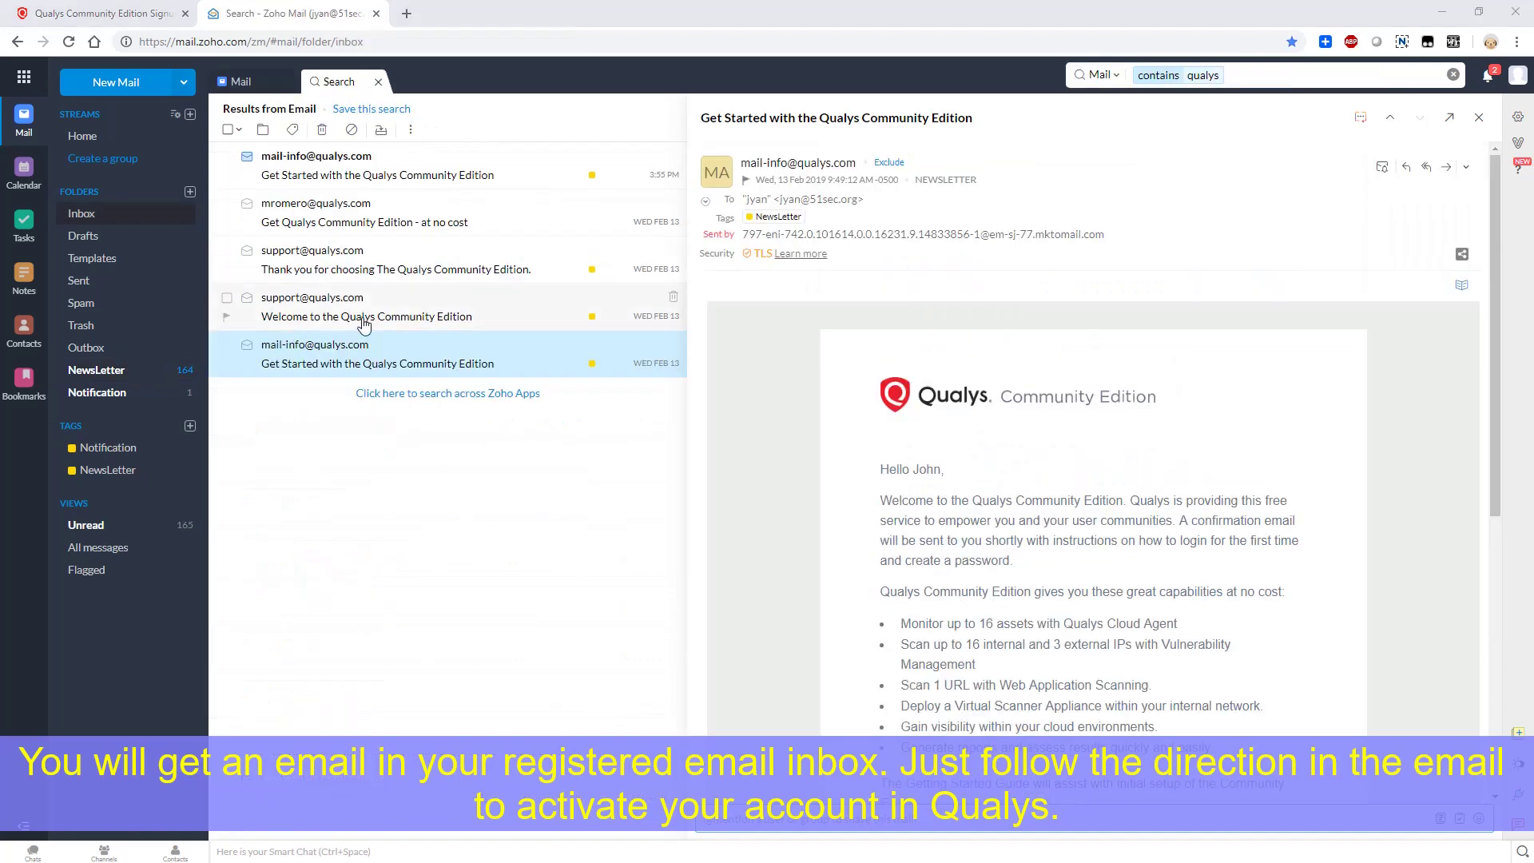
pyautogui.click(416, 318)
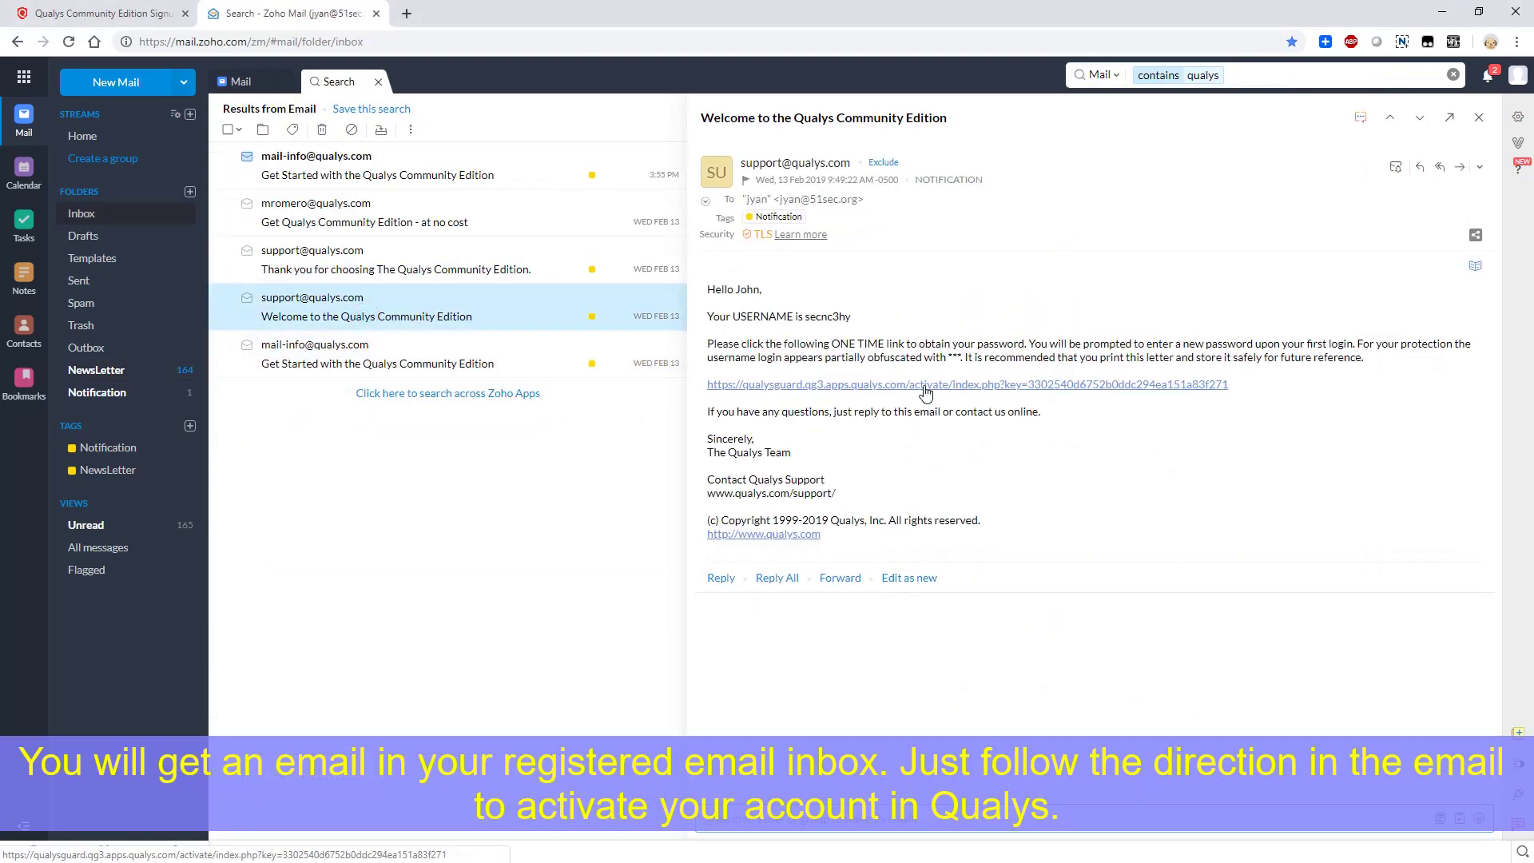
pyautogui.moveTo(1314, 422); pyautogui.dragTo(731, 385)
pyautogui.click(433, 266)
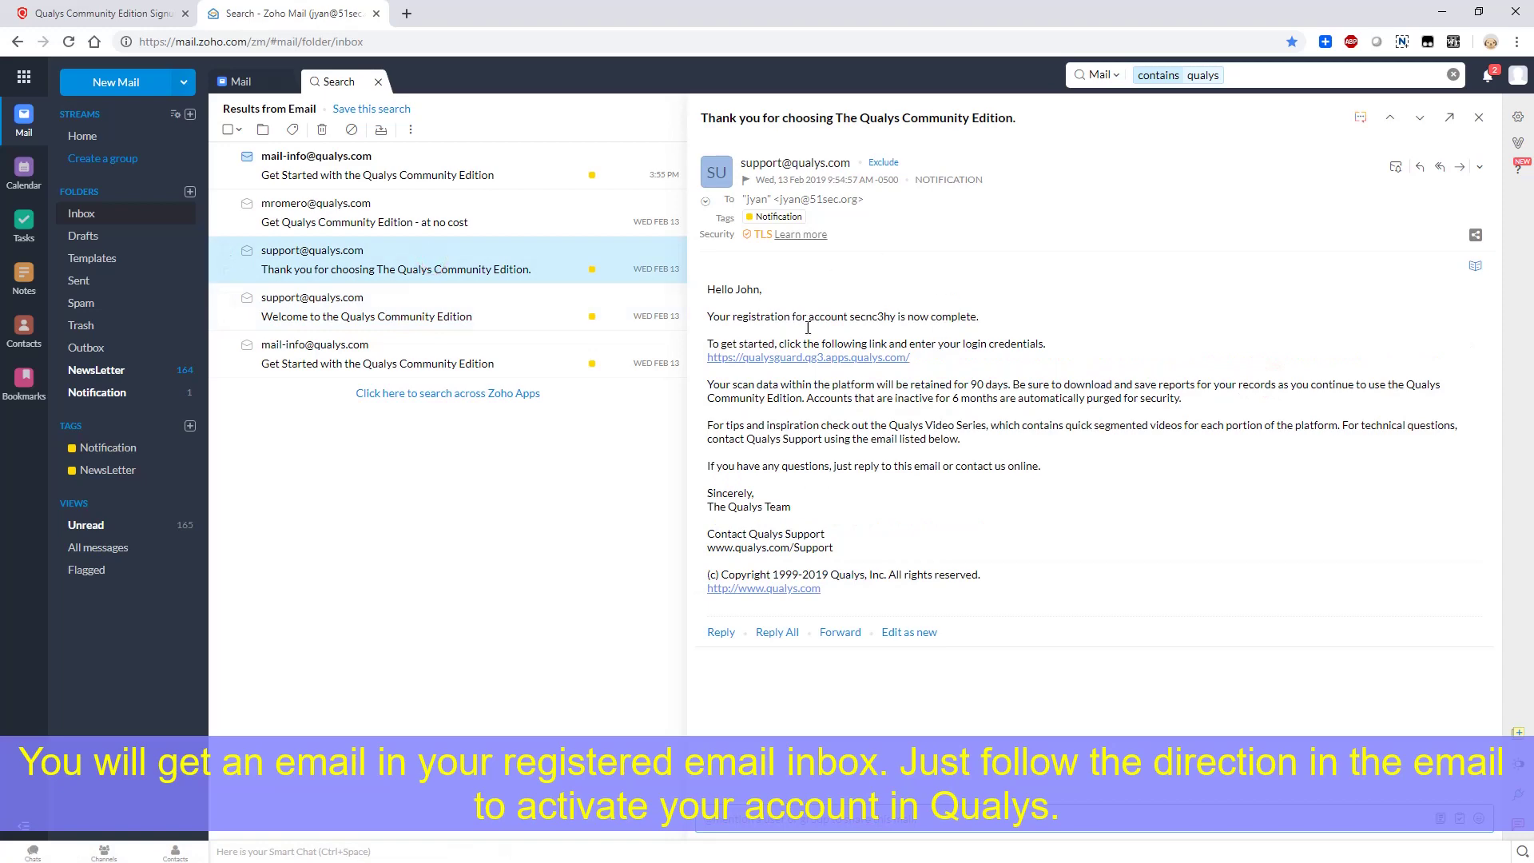
pyautogui.click(864, 359)
pyautogui.click(377, 14)
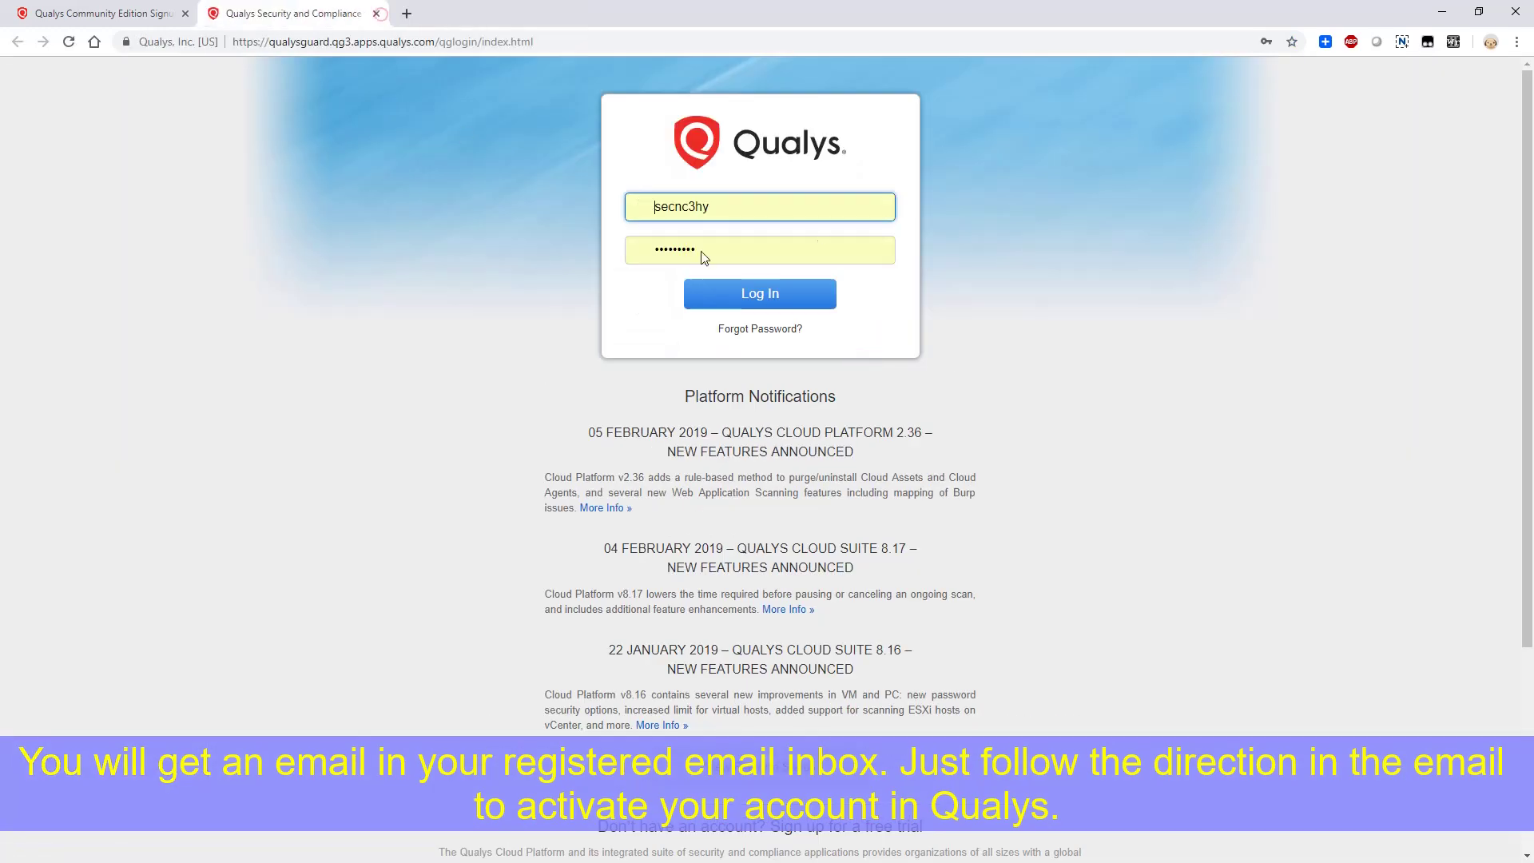
# Log in with the saved credentials and choose 'Add IP Addresses to scan' from the Quick Start Guide
pyautogui.click(771, 297)
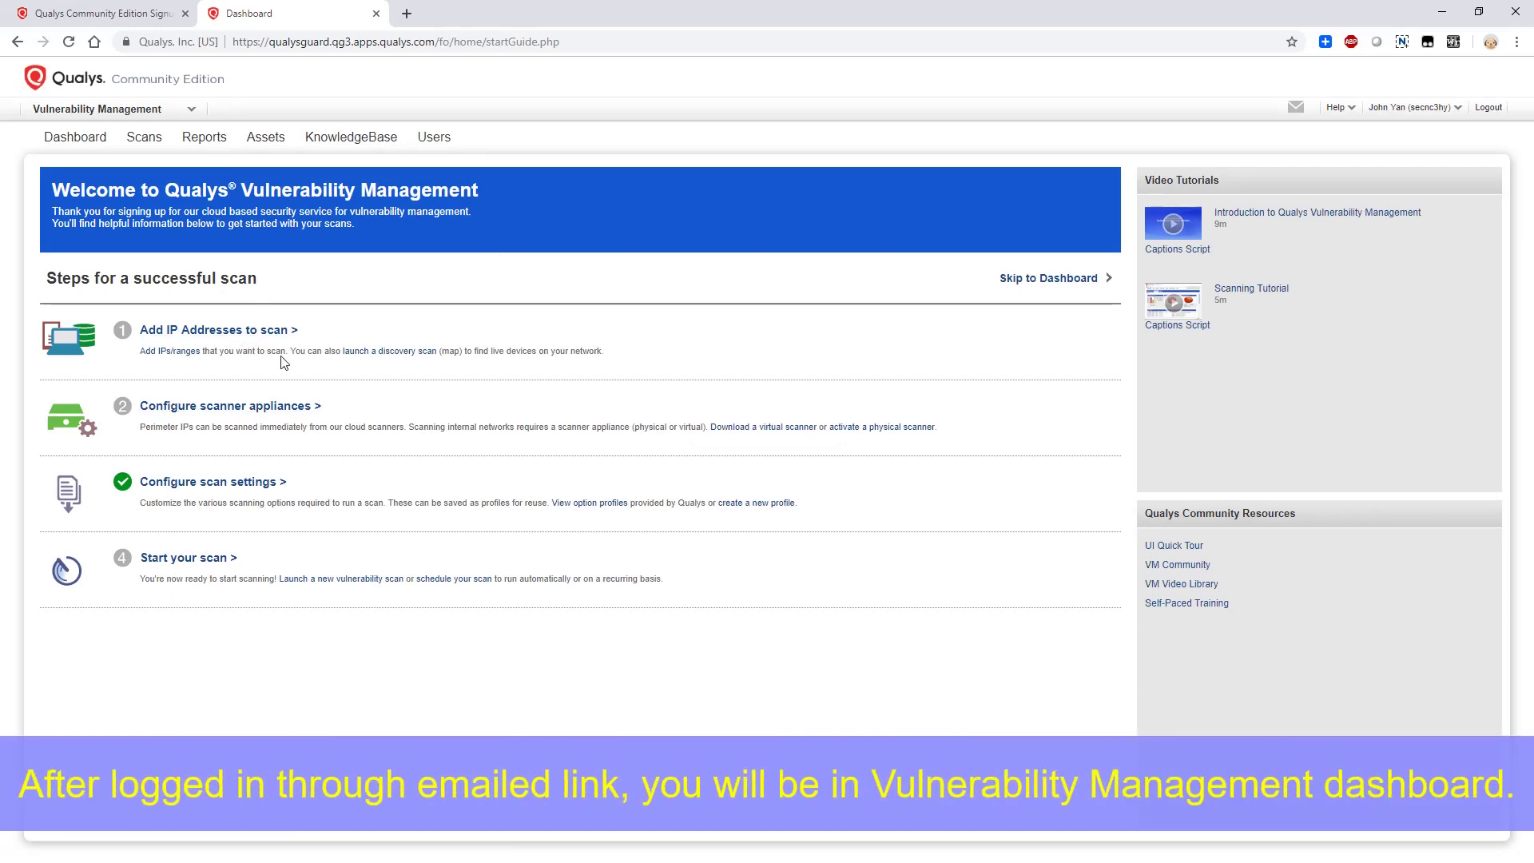
pyautogui.click(267, 331)
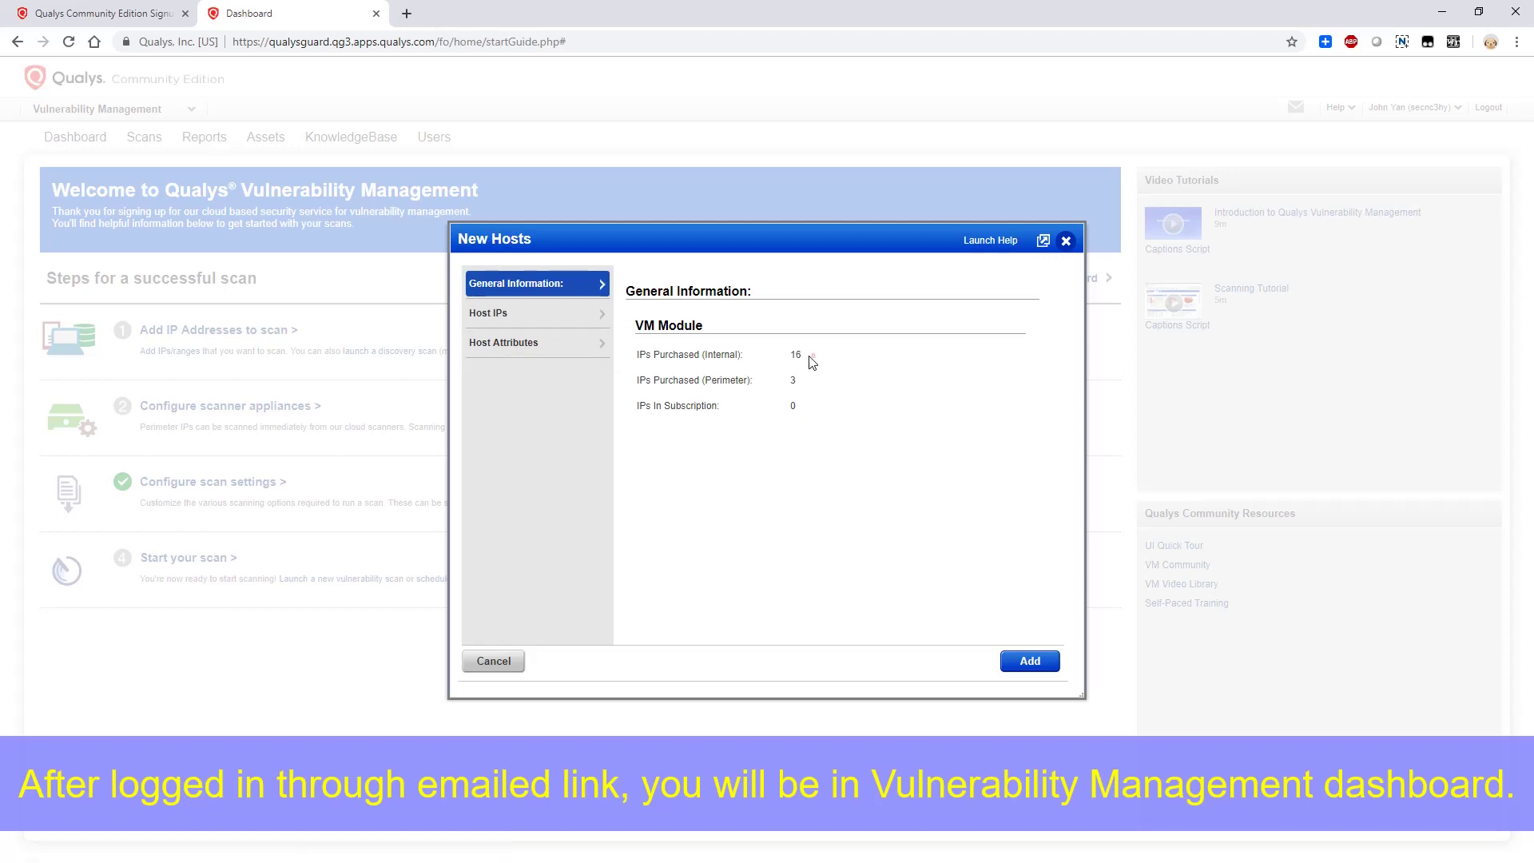
# Add and apply host range 10.94.200.1-10.94.200.16, then go to scanner appliance configuration
pyautogui.moveTo(809, 361); pyautogui.dragTo(774, 413)
pyautogui.click(1006, 655)
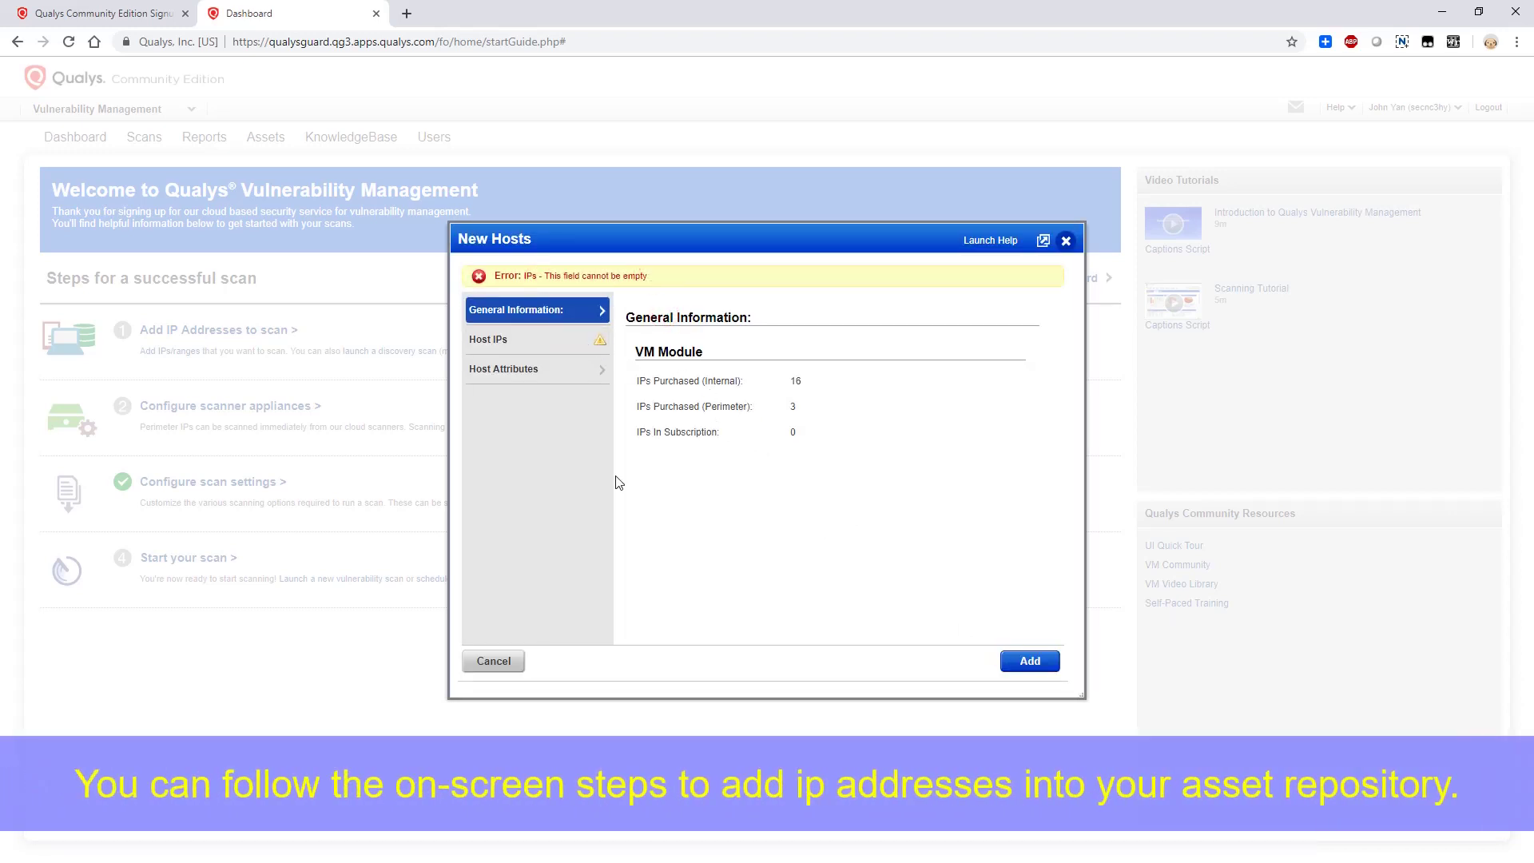
pyautogui.click(531, 342)
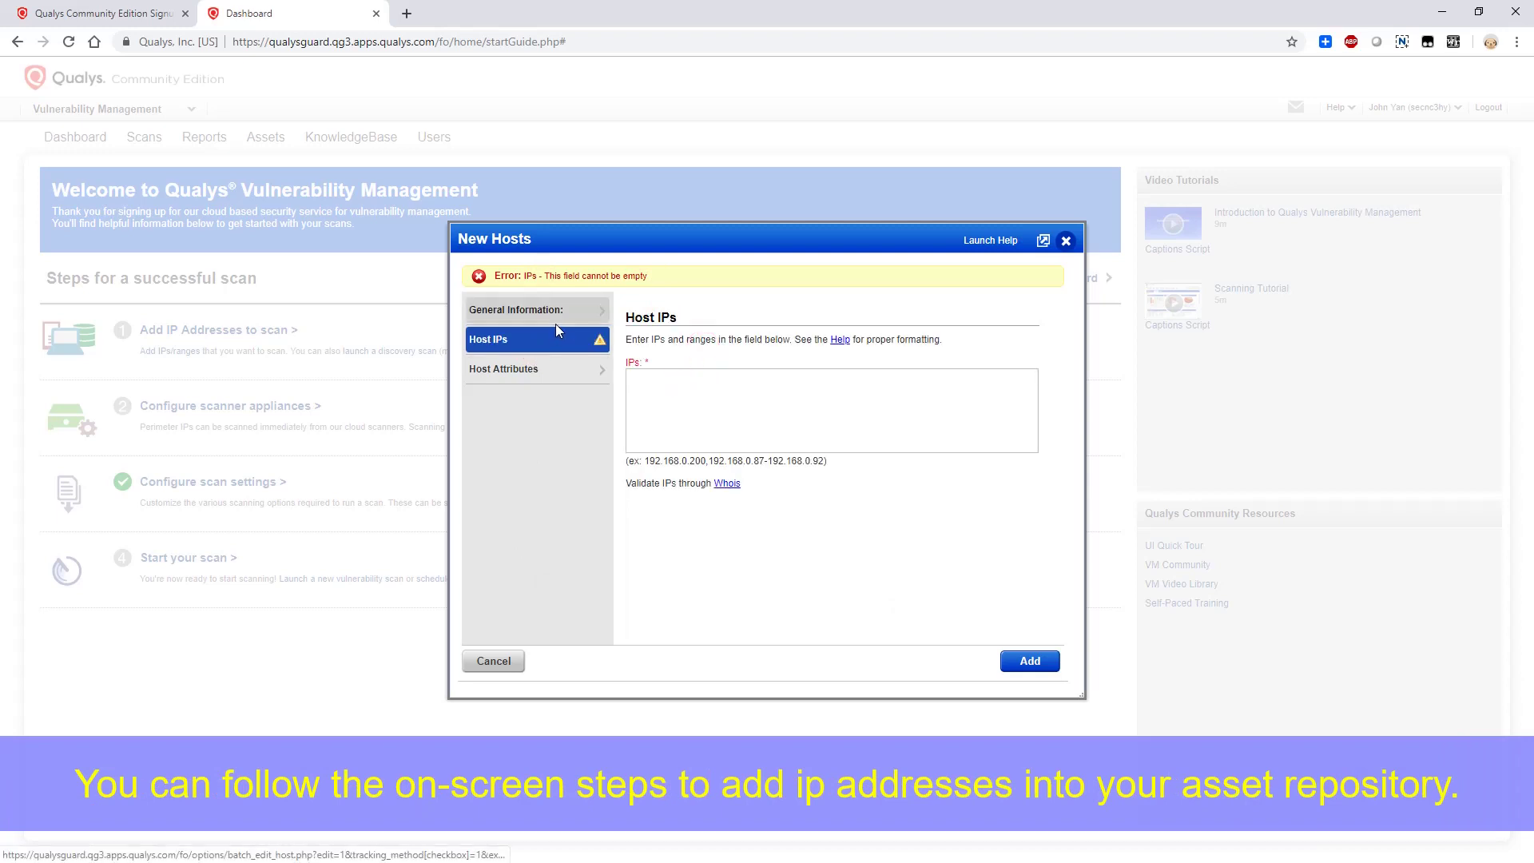
pyautogui.click(684, 397)
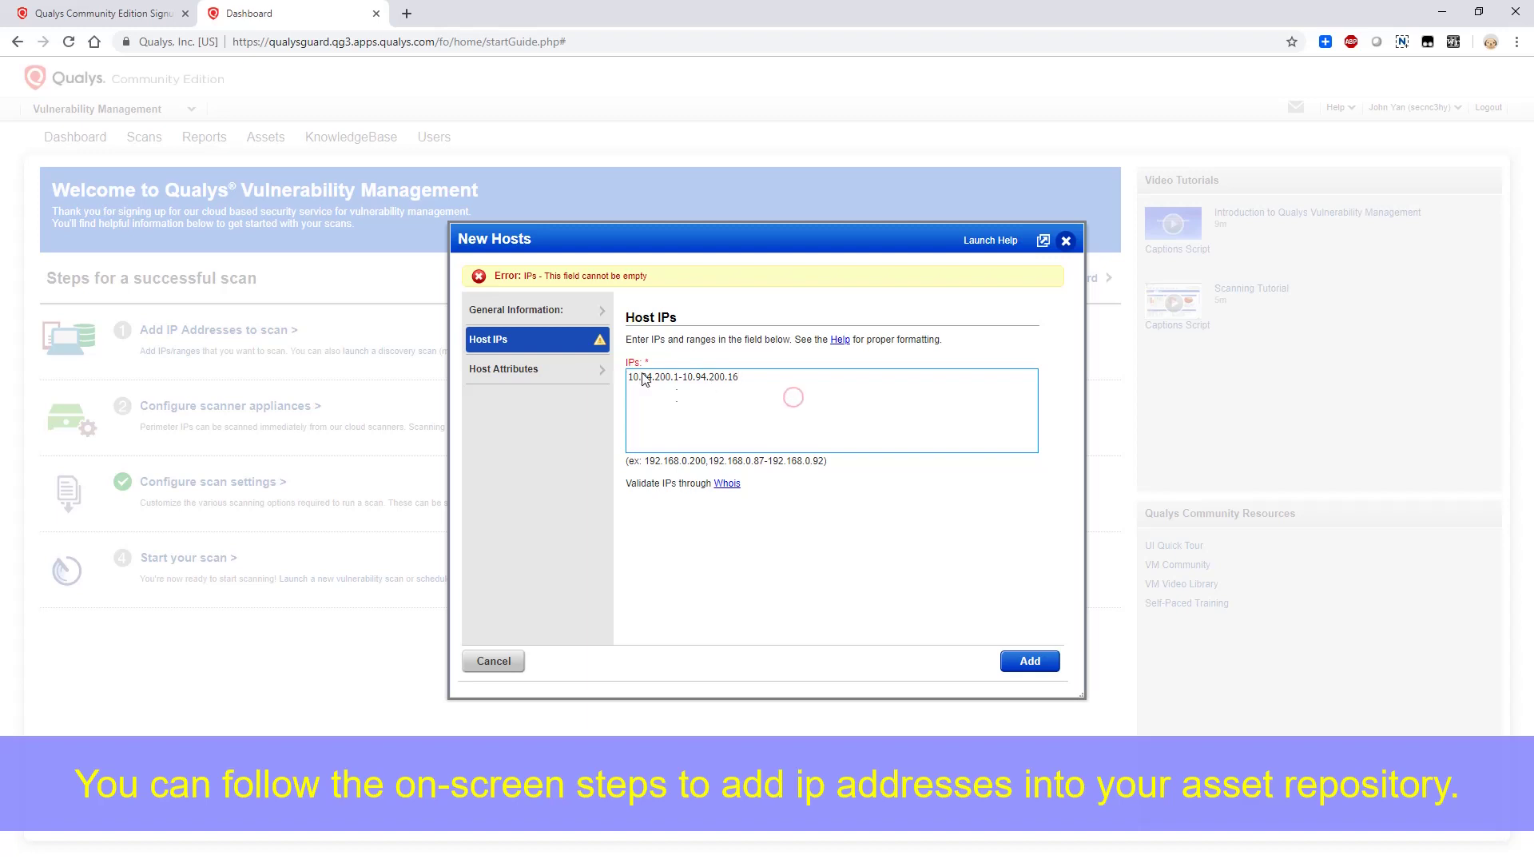
pyautogui.click(1030, 661)
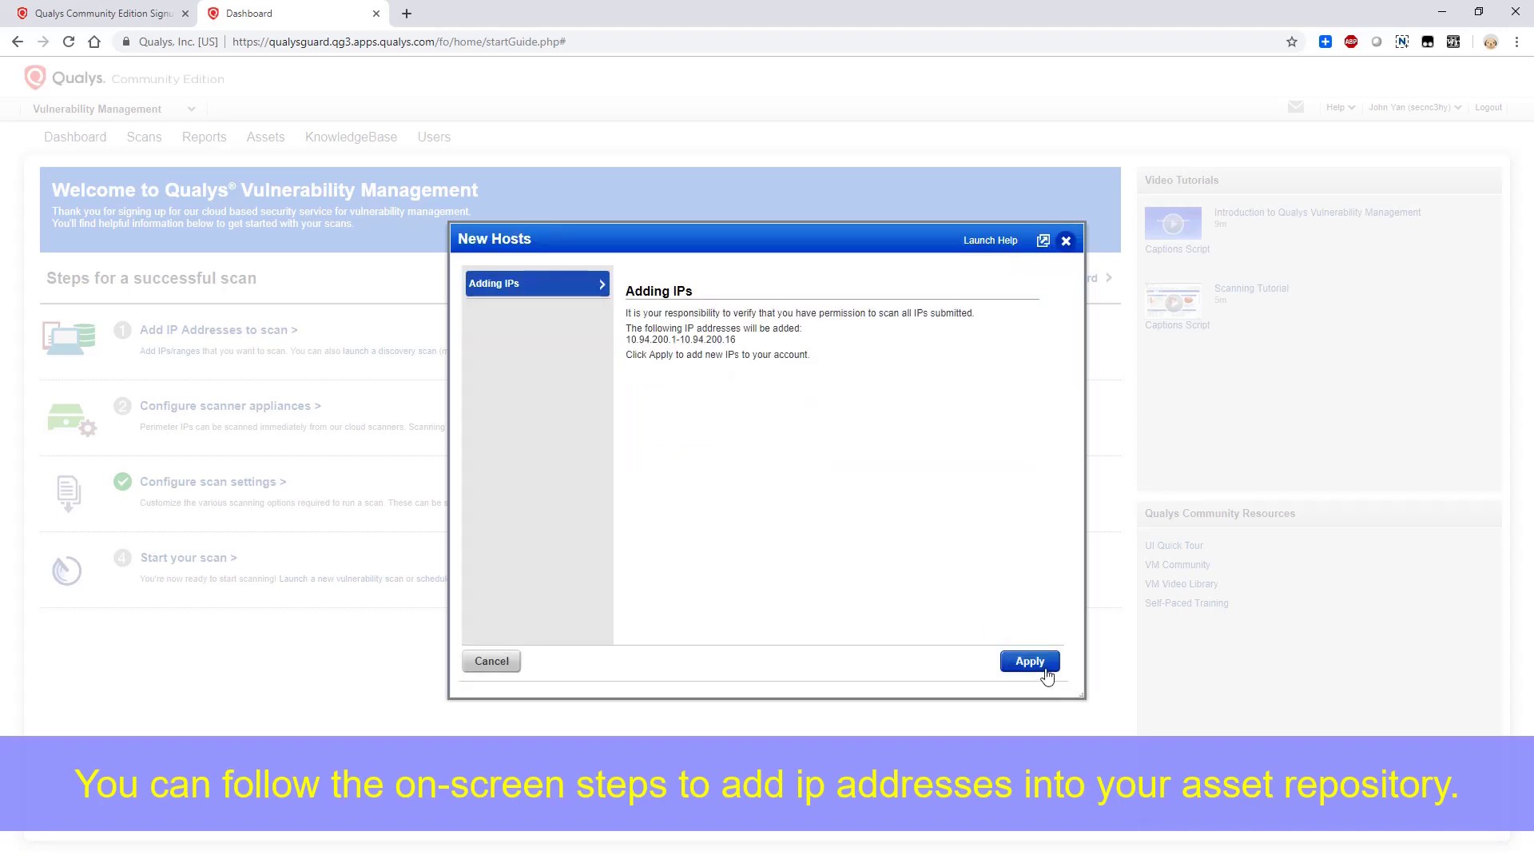
pyautogui.click(1045, 668)
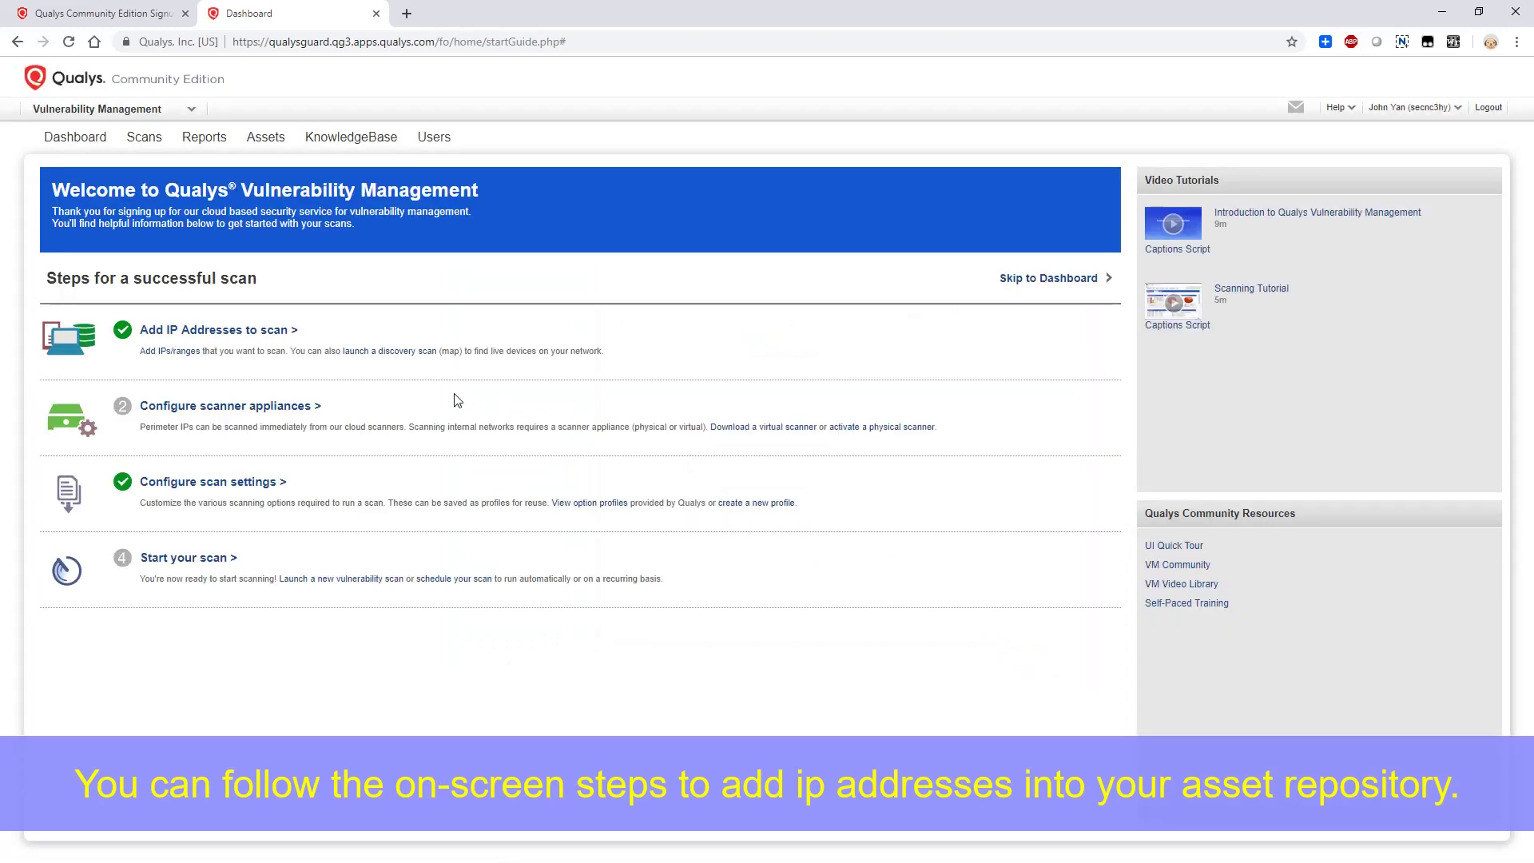
pyautogui.click(304, 406)
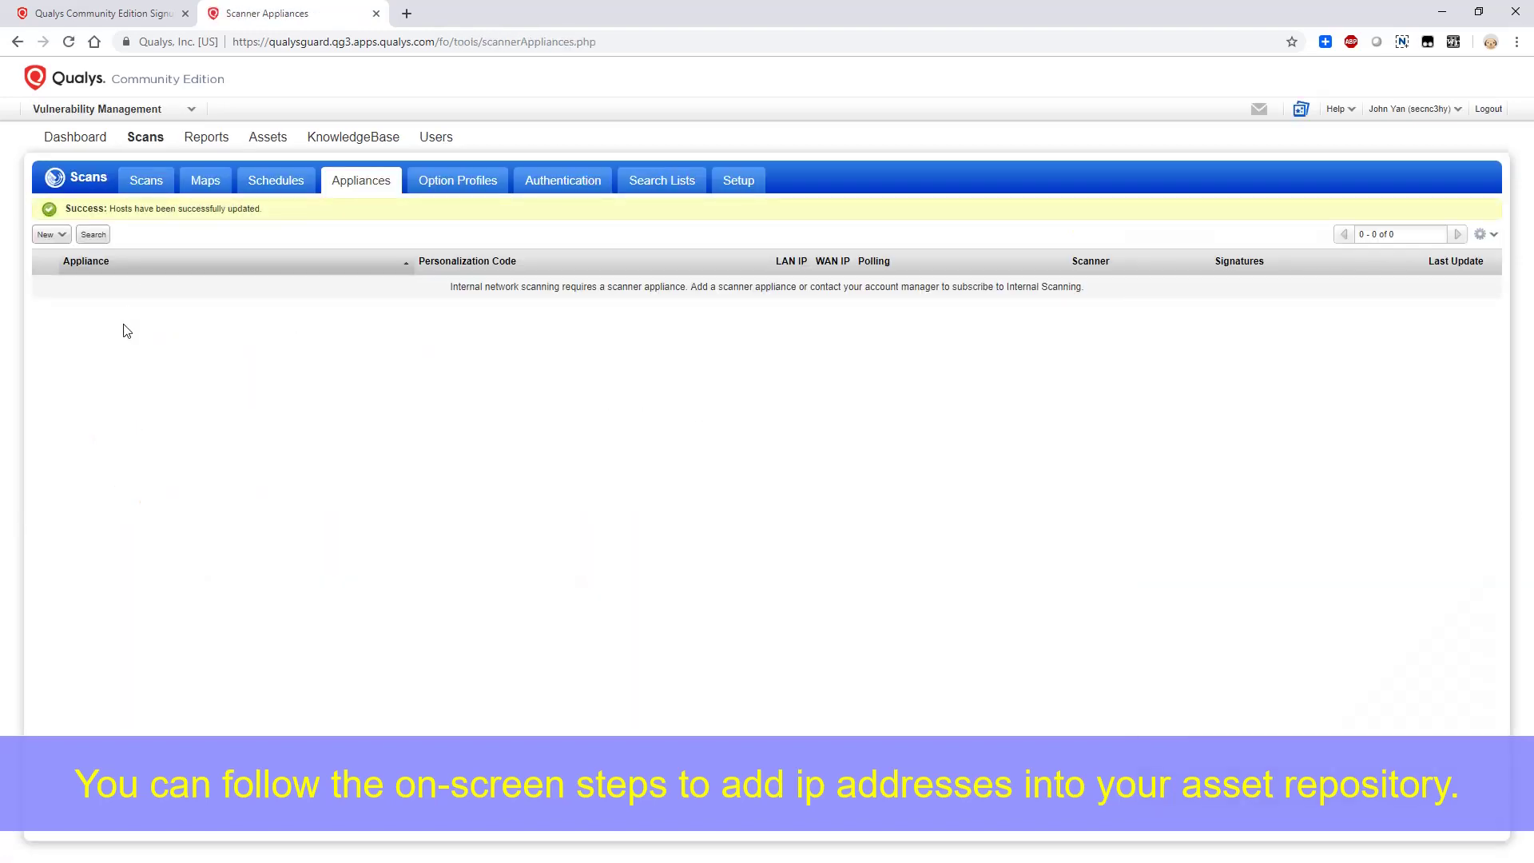
# Start a guided virtual scanner setup, naming the scanner and choosing the VMware ESXi, vCenter Server platform
pyautogui.hotkey('alt', 'Left')
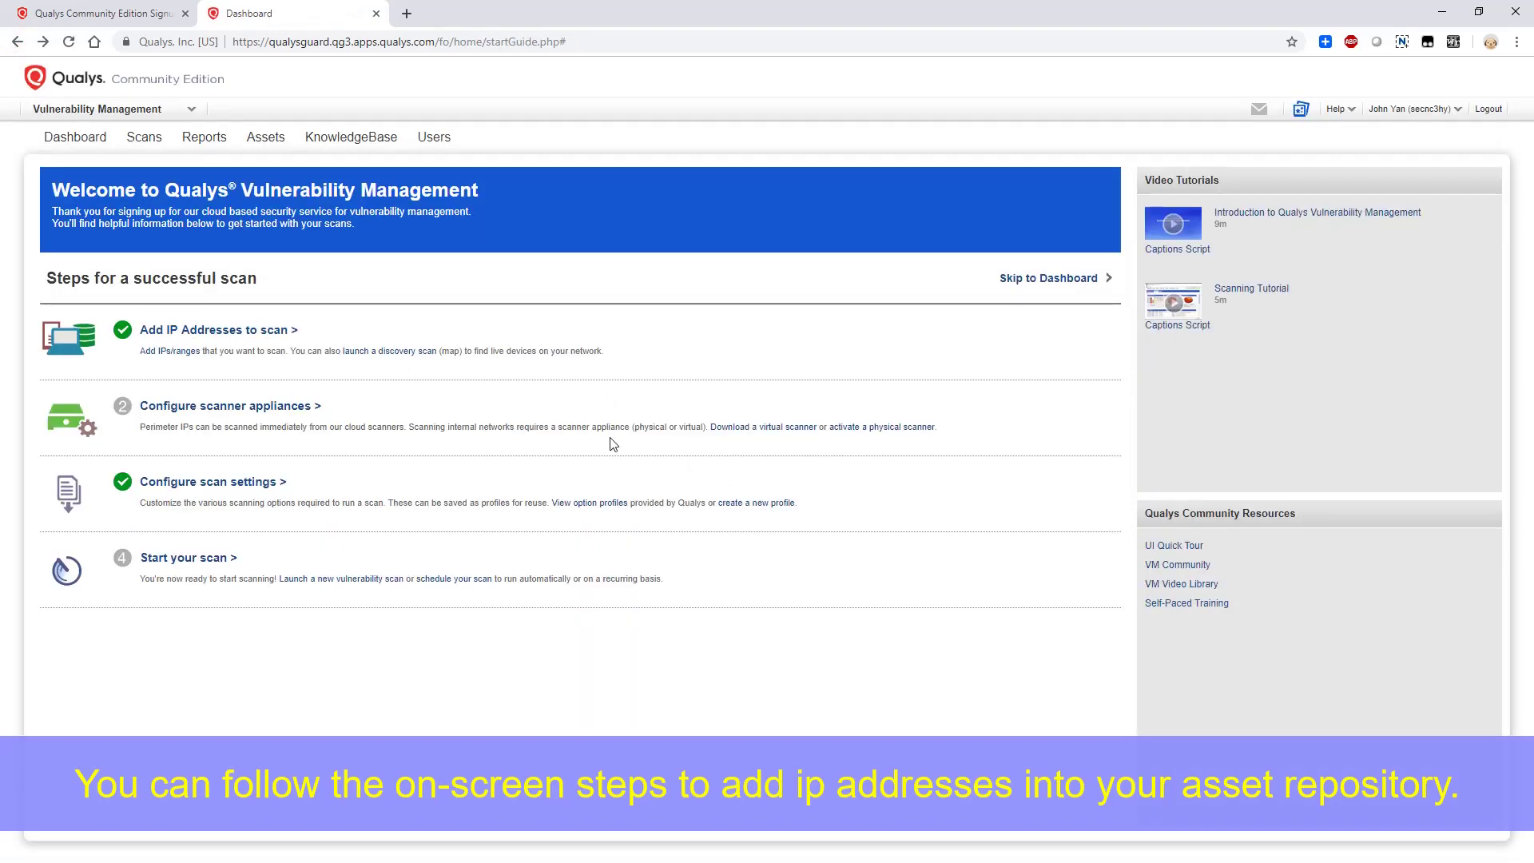
pyautogui.click(731, 429)
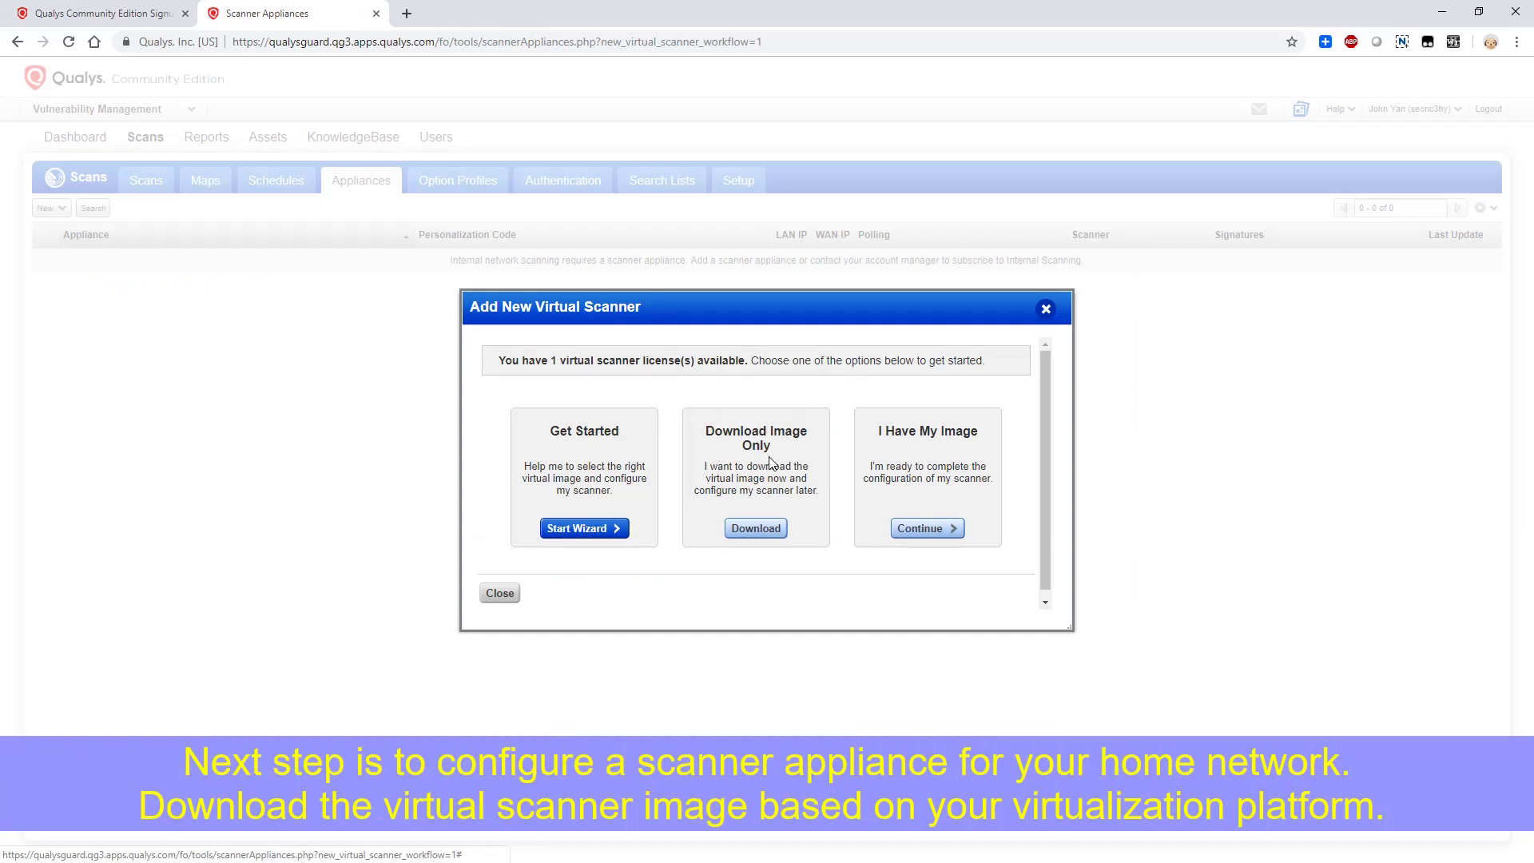
pyautogui.click(616, 529)
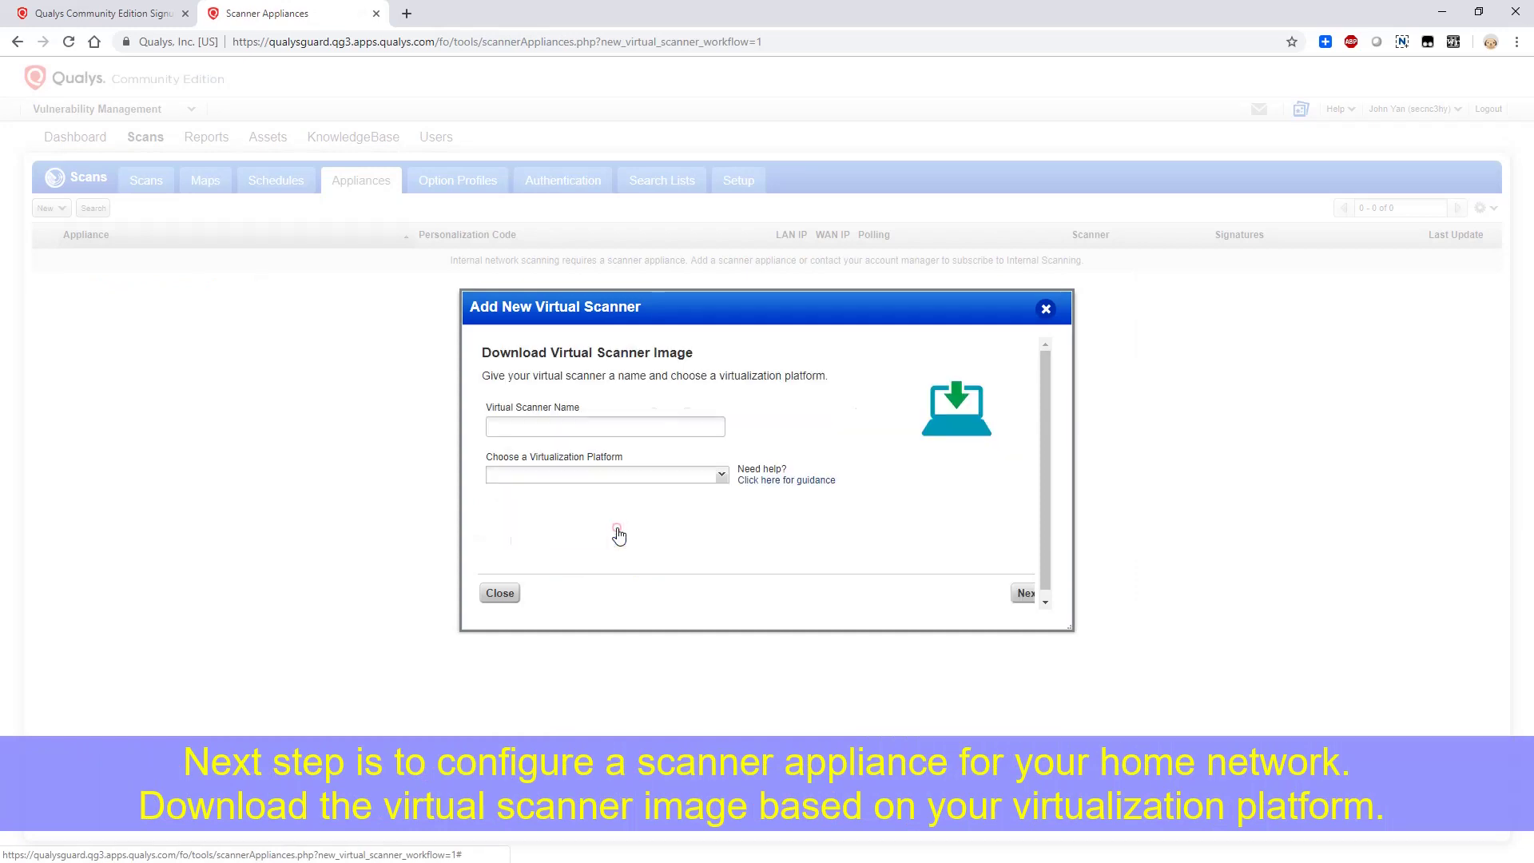
pyautogui.click(625, 427)
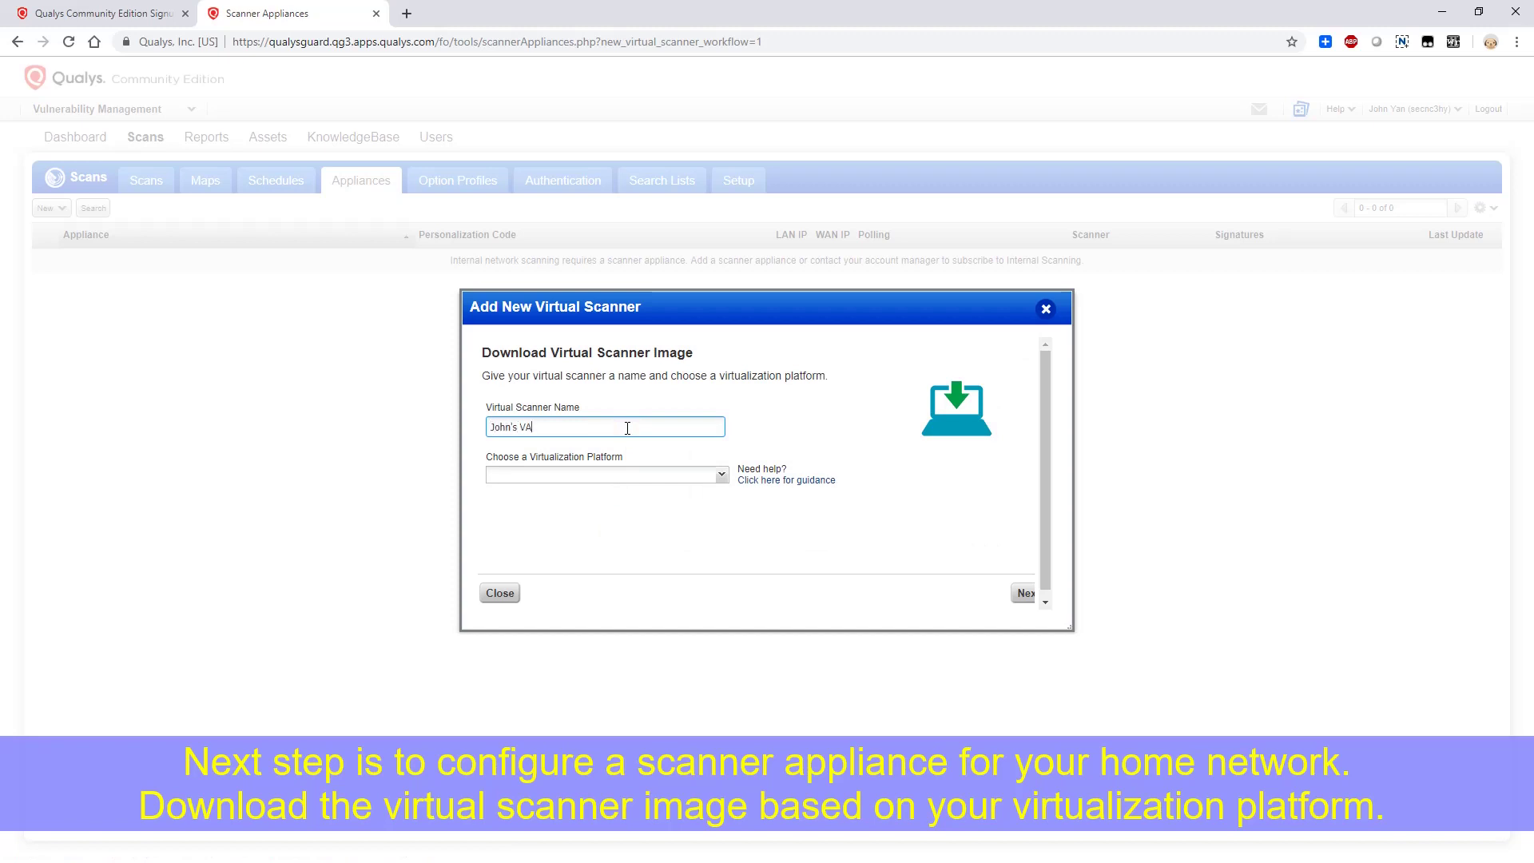
pyautogui.write("John's VA1")
pyautogui.click(610, 478)
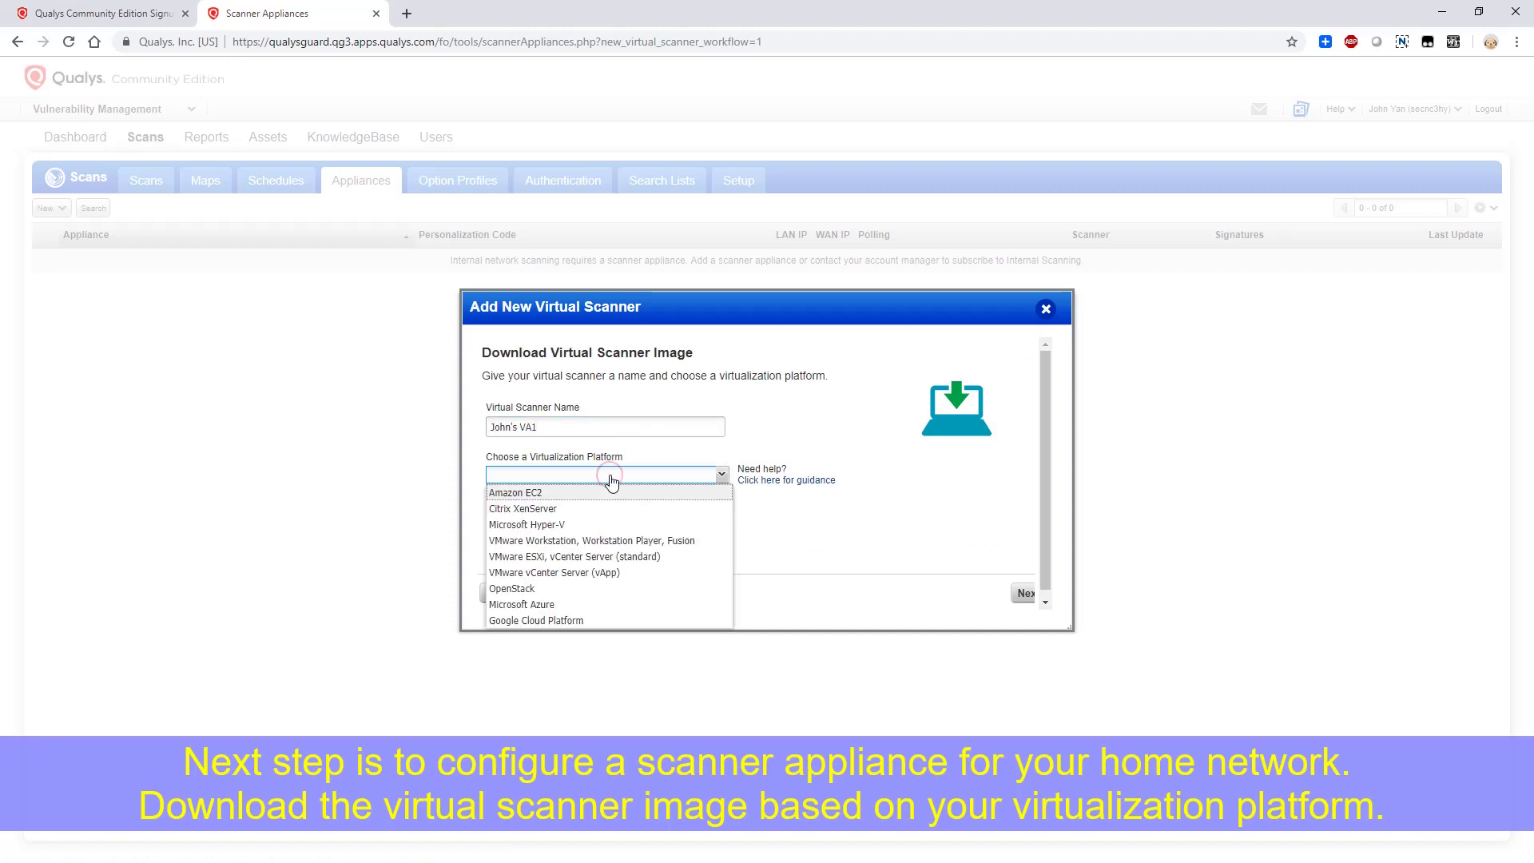
pyautogui.click(617, 562)
# Remove the invalid characters from the scanner name until the wizard accepts it
pyautogui.click(1024, 593)
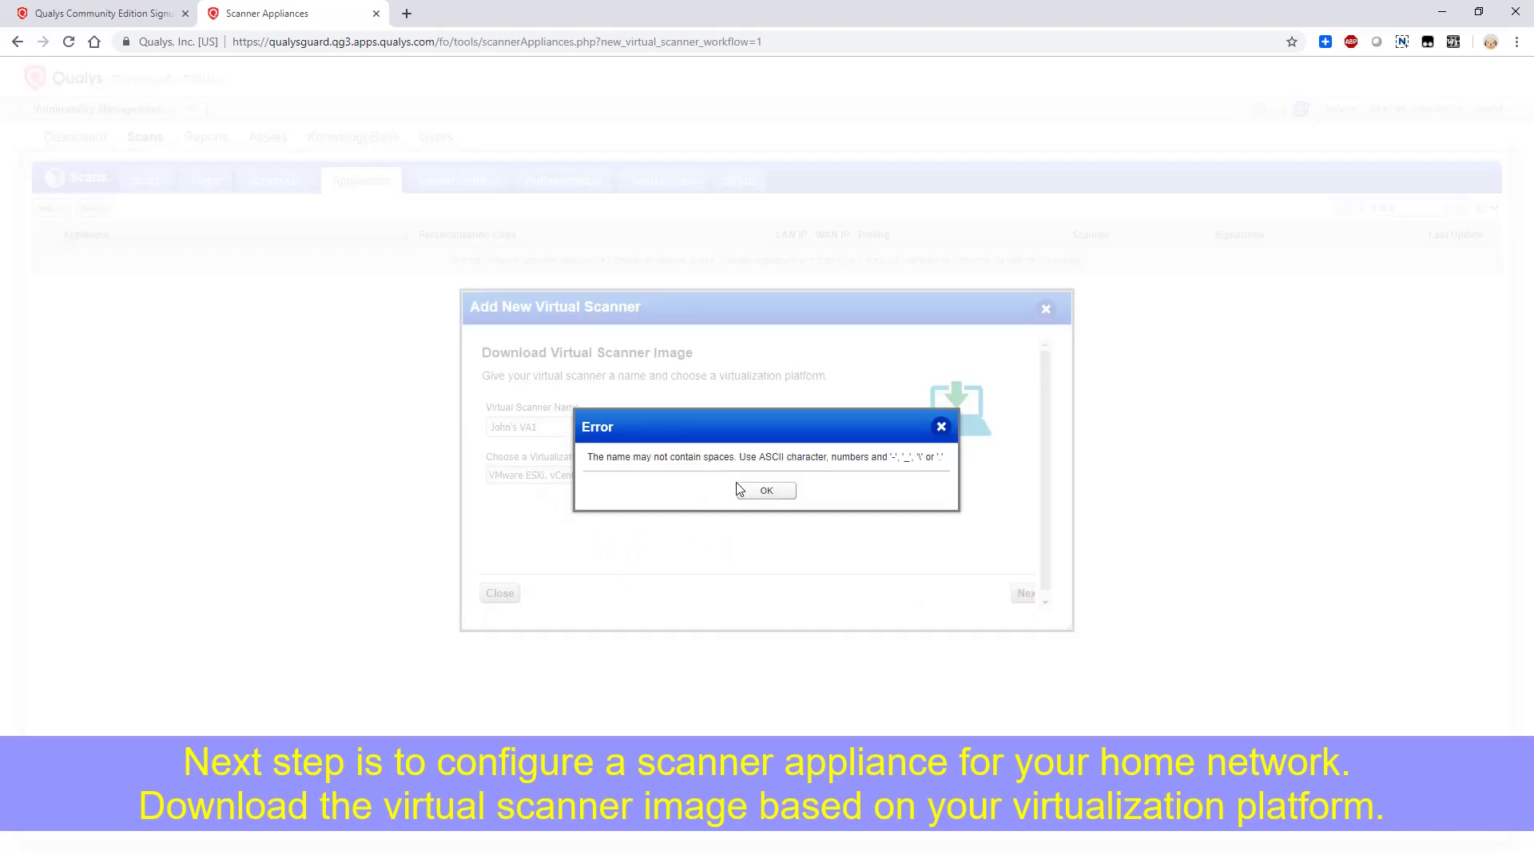
pyautogui.click(750, 491)
pyautogui.click(523, 430)
pyautogui.press('BackSpace')
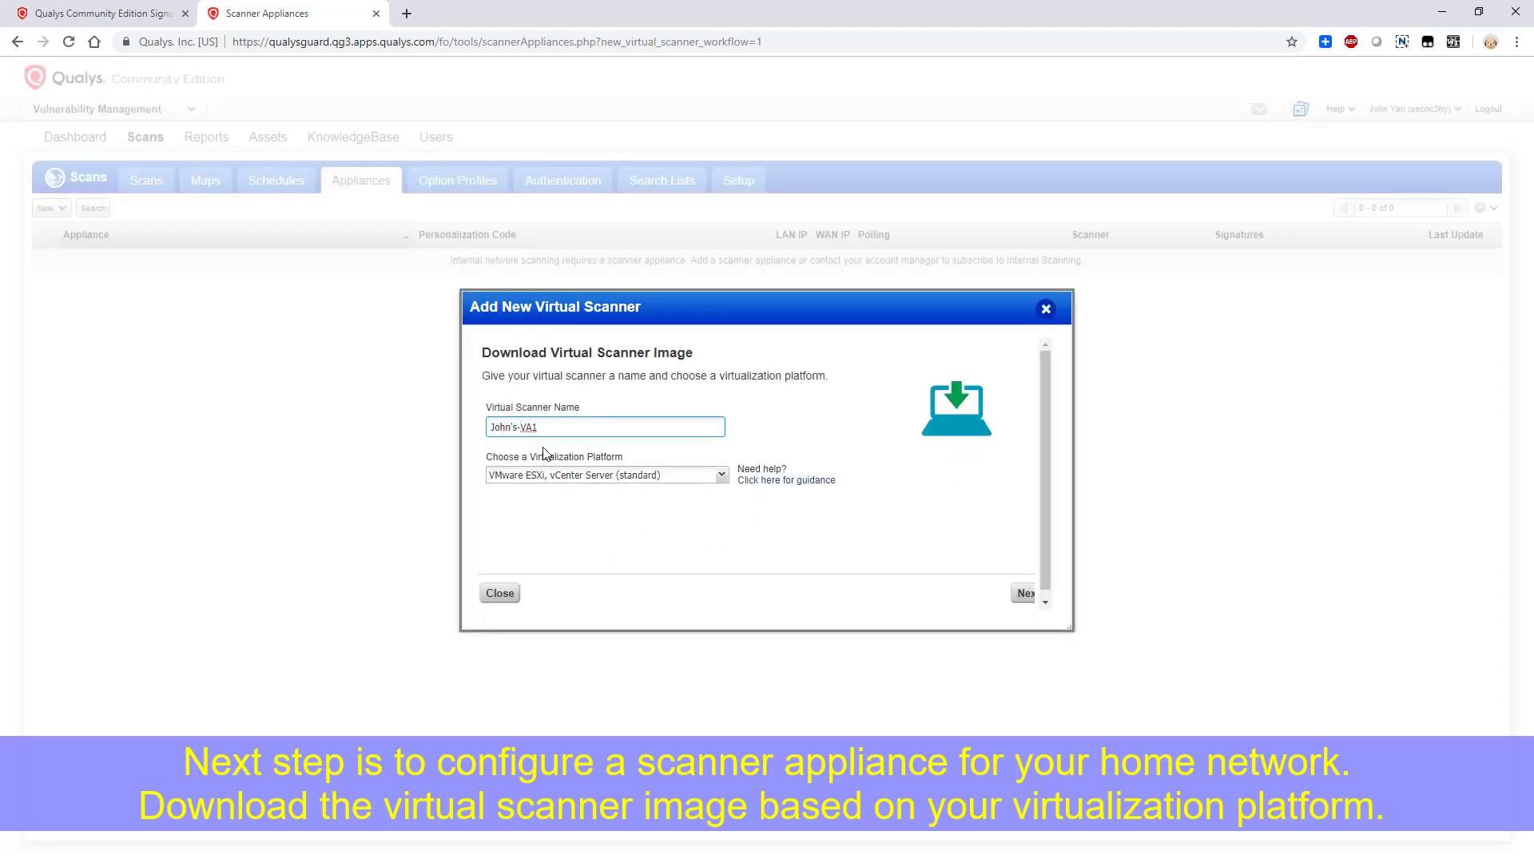
pyautogui.click(1025, 593)
pyautogui.click(782, 492)
pyautogui.click(509, 427)
pyautogui.press('Delete')
pyautogui.click(1024, 593)
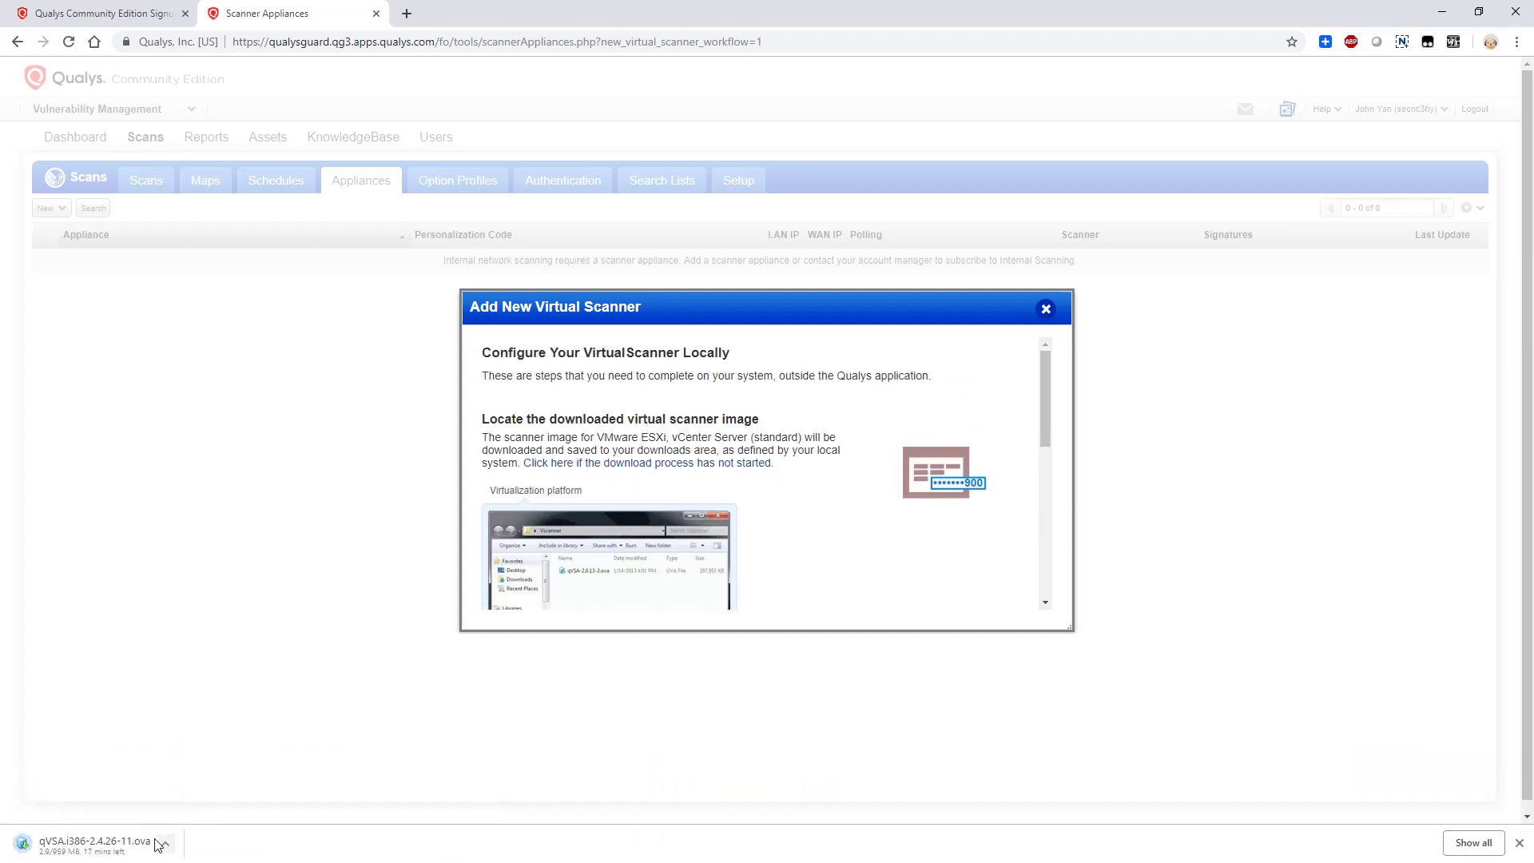
# Copy the scanner's personalization code and proceed to activation
pyautogui.moveTo(1043, 430); pyautogui.dragTo(1044, 588)
pyautogui.click(1015, 586)
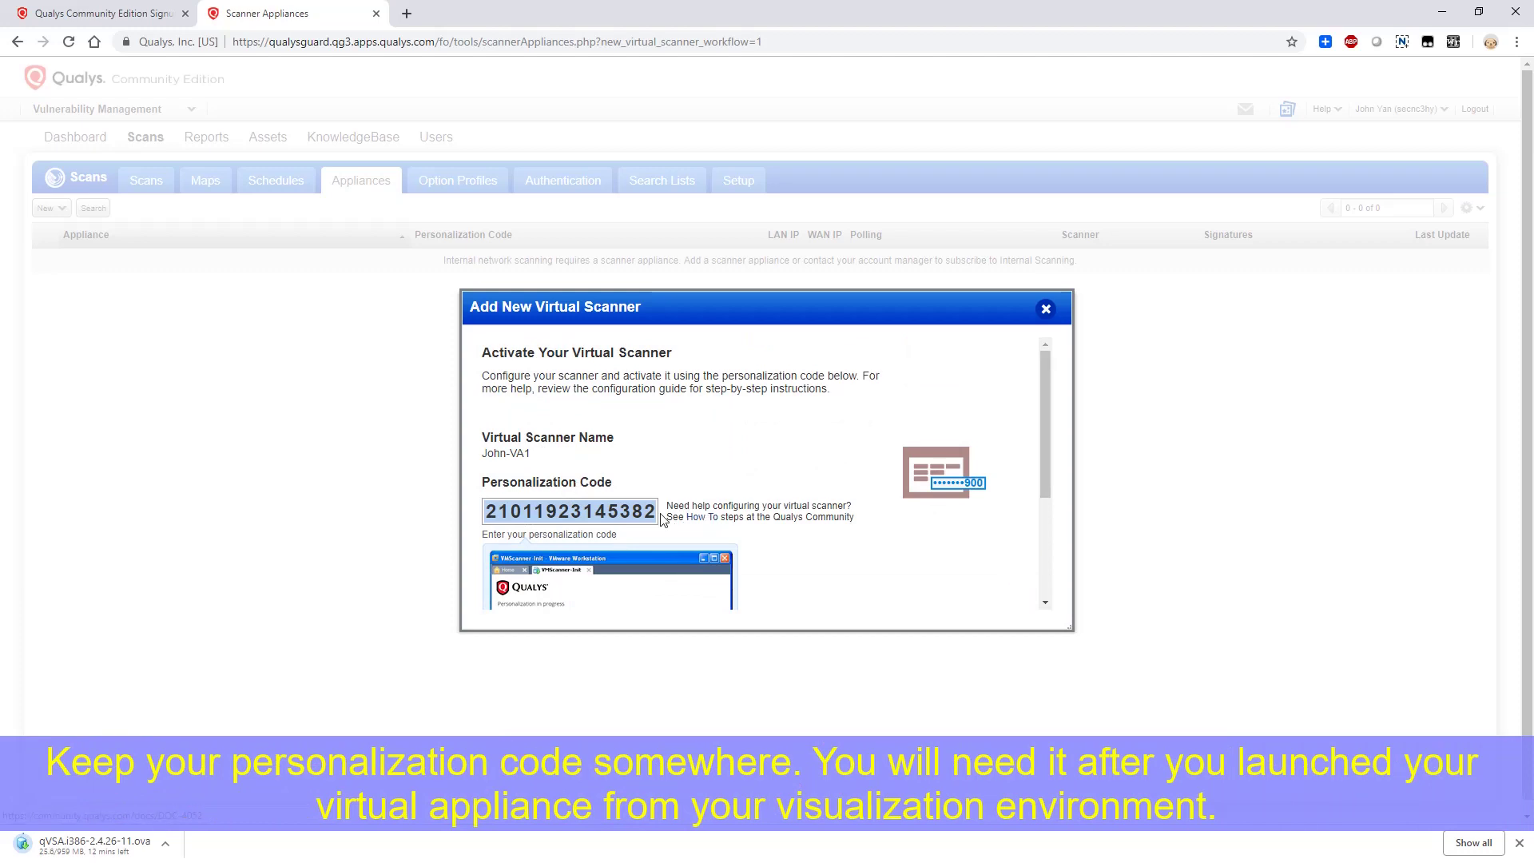
pyautogui.moveTo(657, 511); pyautogui.dragTo(483, 511)
pyautogui.rightClick(532, 510)
pyautogui.click(567, 519)
pyautogui.scroll(-5, 768, 479)
pyautogui.click(970, 591)
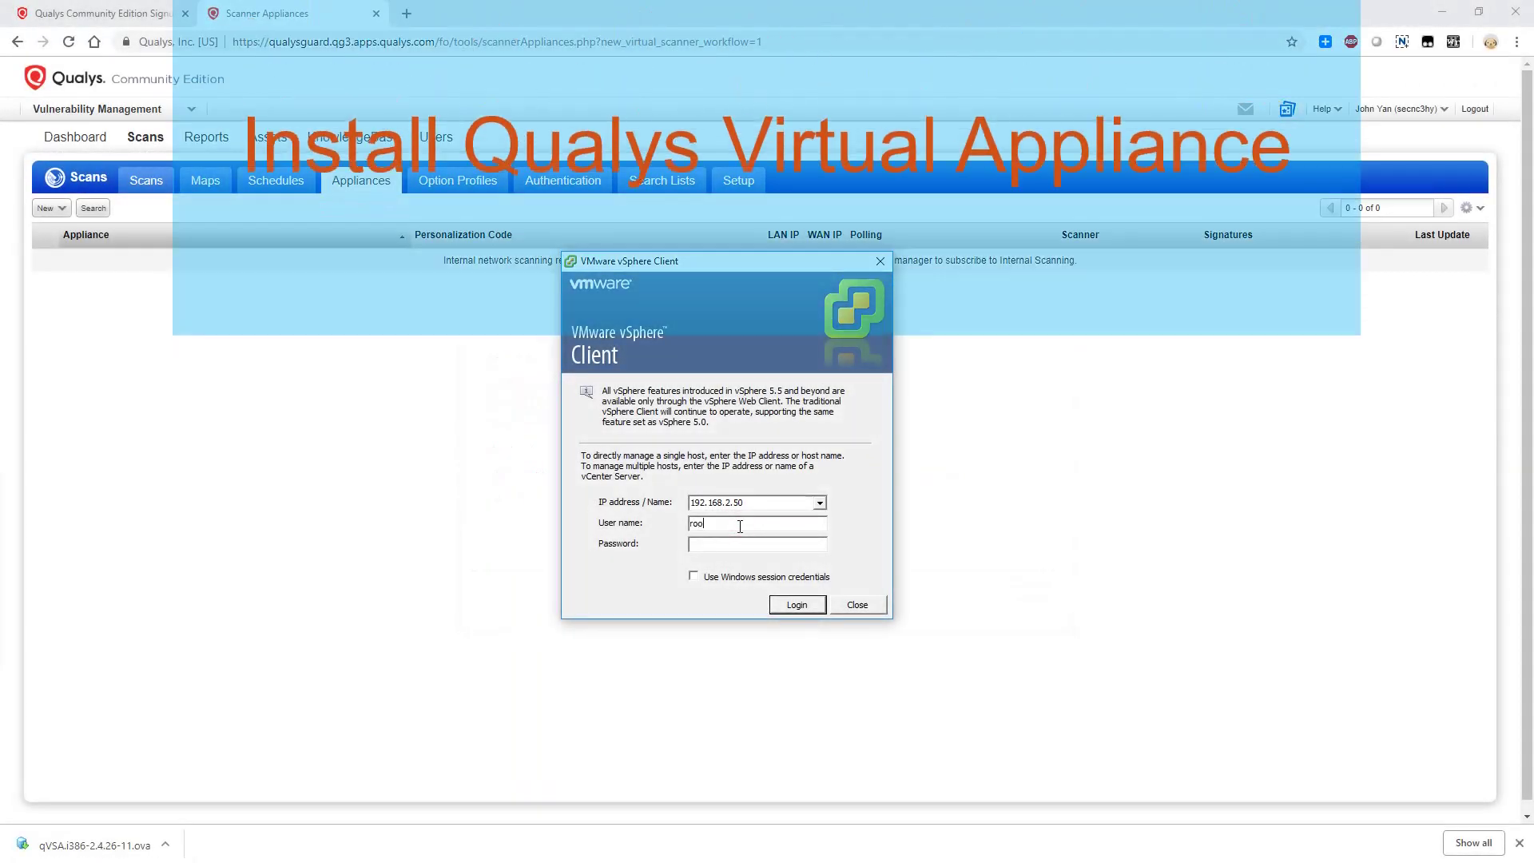
# Log in to the ESXi host as root and start the Deploy OVF Template wizard
pyautogui.write('t')
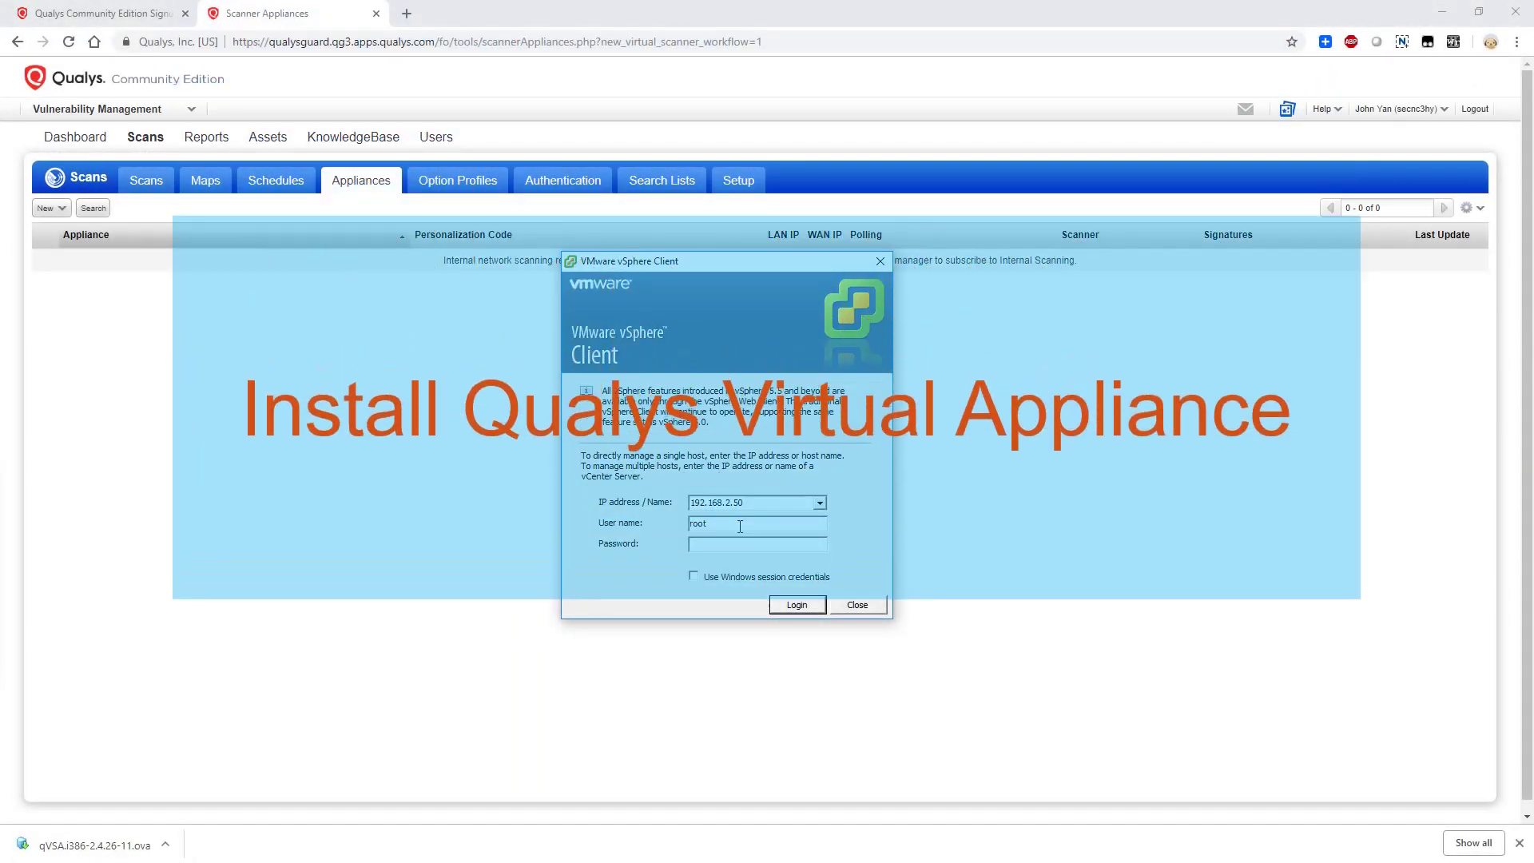
pyautogui.press('Tab')
pyautogui.write('*******')
pyautogui.press('Return')
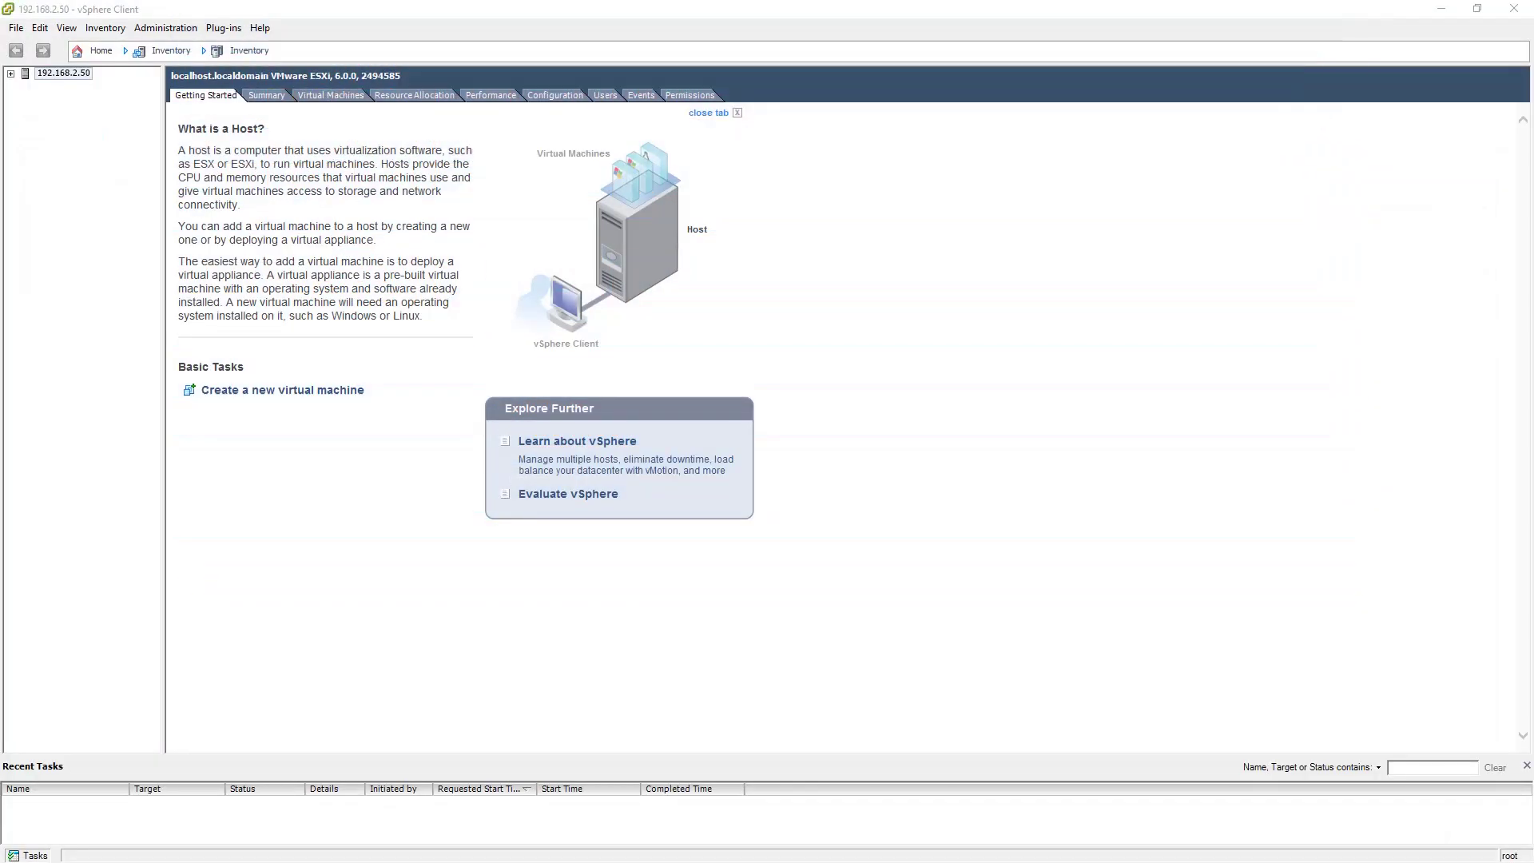
pyautogui.click(16, 28)
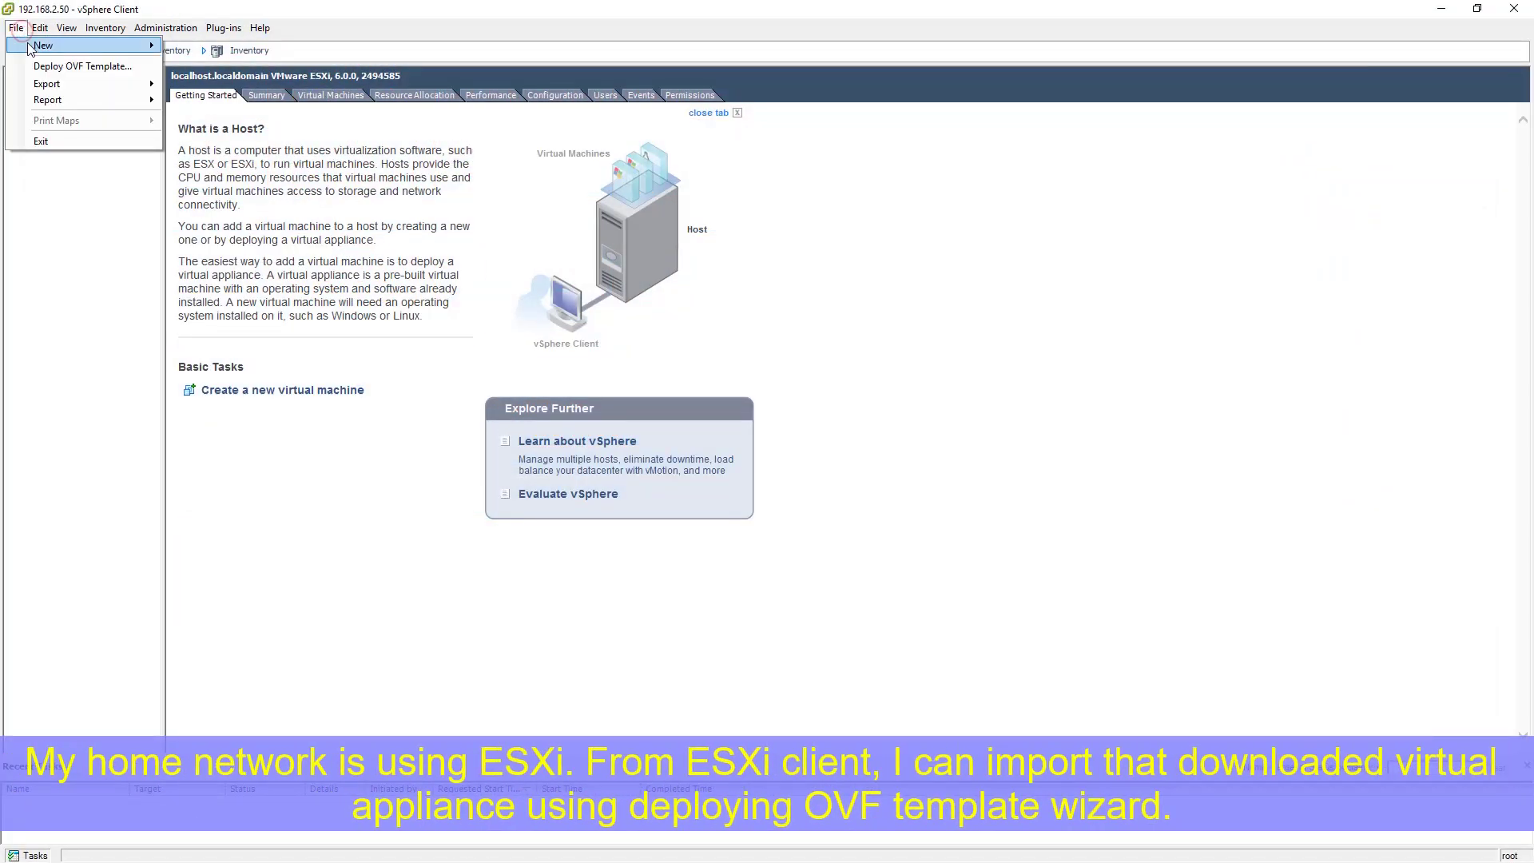
pyautogui.click(48, 62)
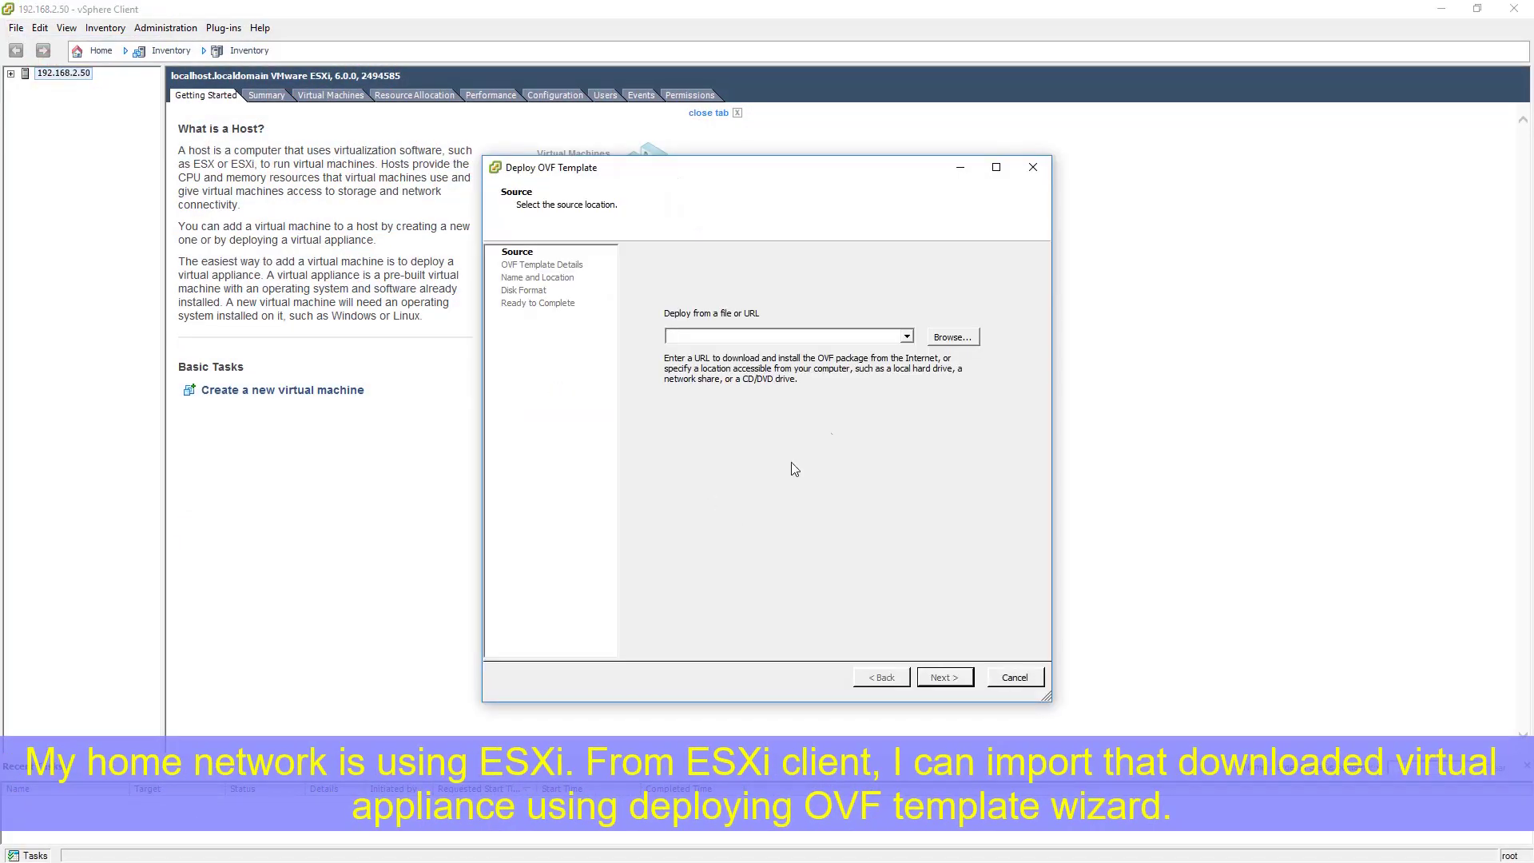
# Deploy qVSA.i386-2.4.26-11.ova from Downloads, keeping default disk format and LAN/WAN network mapping
pyautogui.click(952, 337)
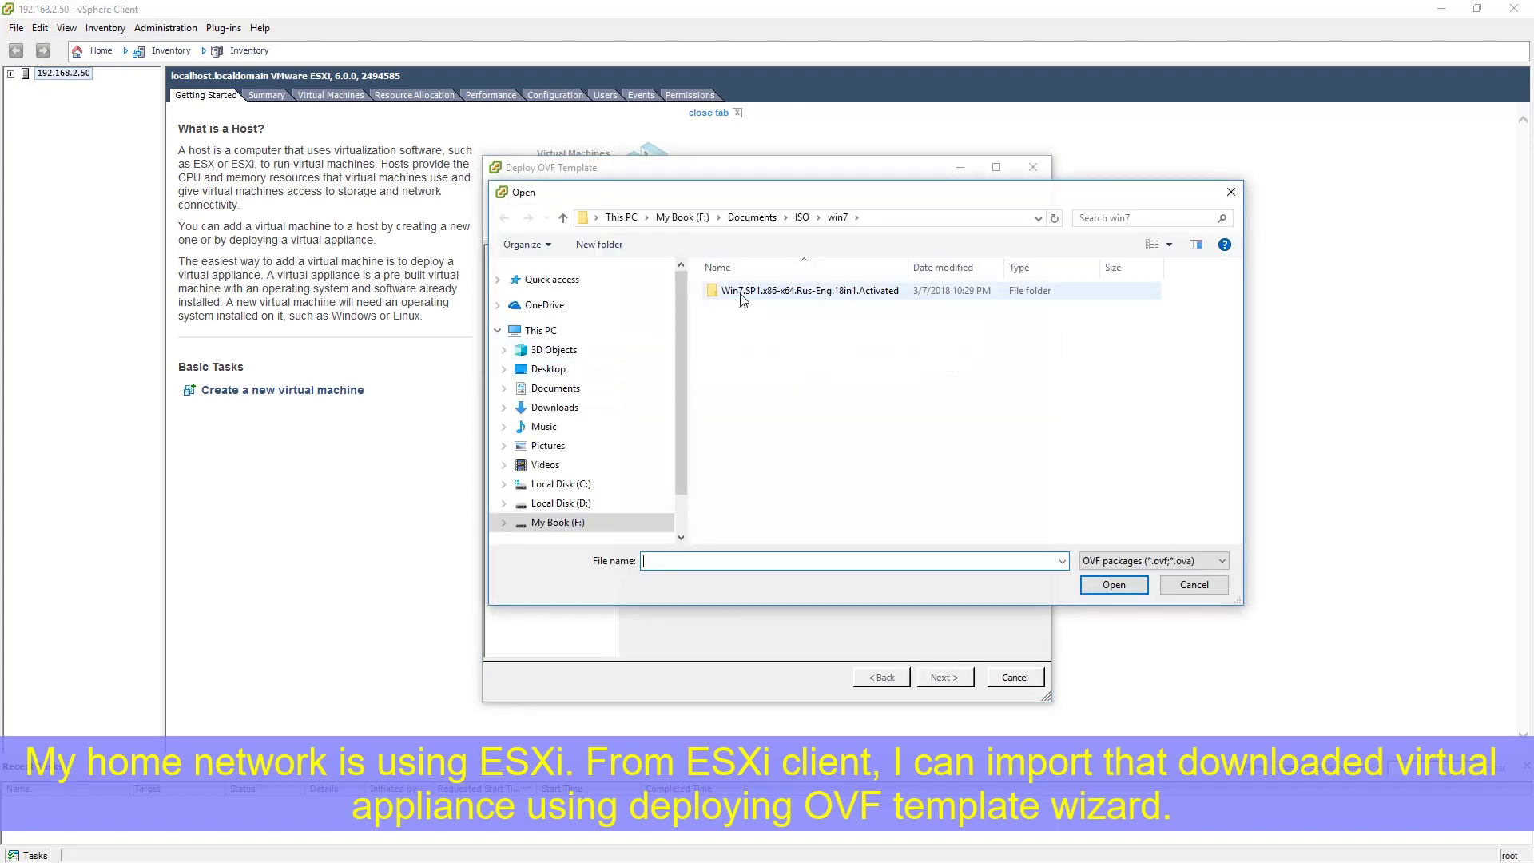
pyautogui.click(555, 407)
pyautogui.doubleClick(766, 308)
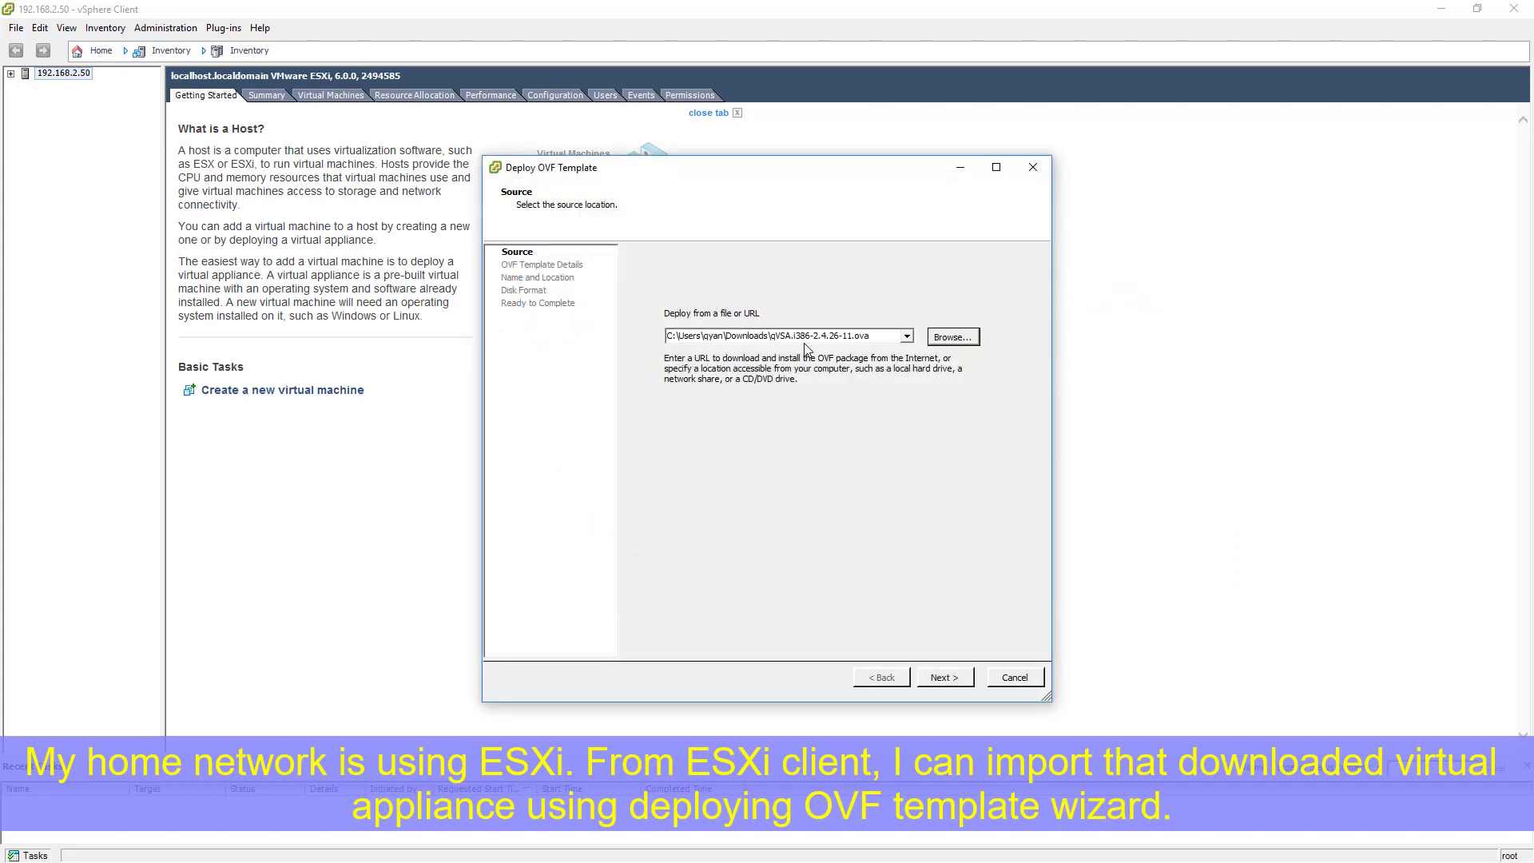
pyautogui.click(947, 678)
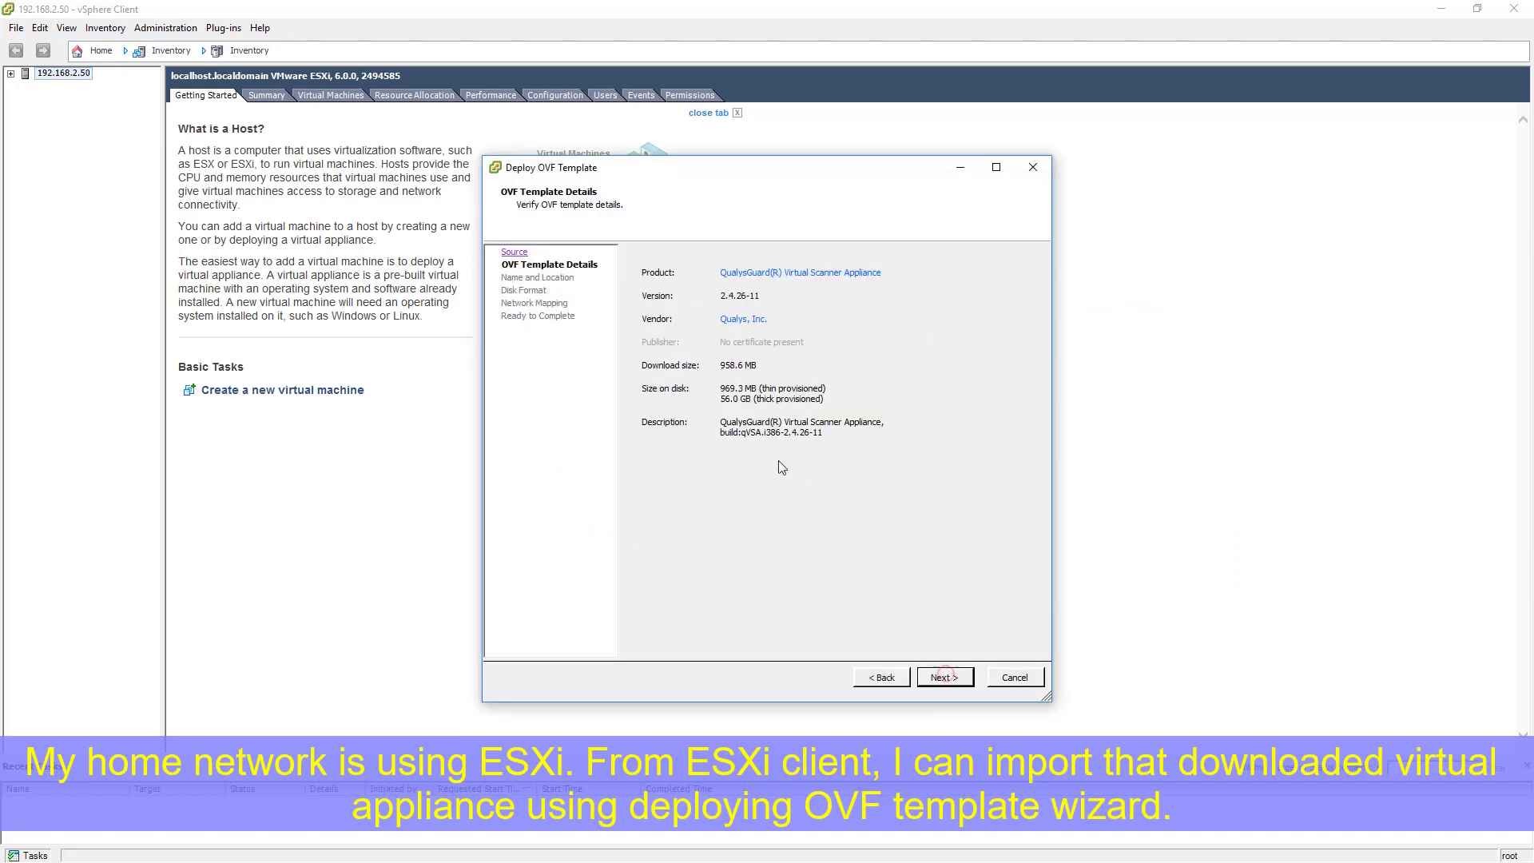
pyautogui.click(951, 680)
pyautogui.click(947, 680)
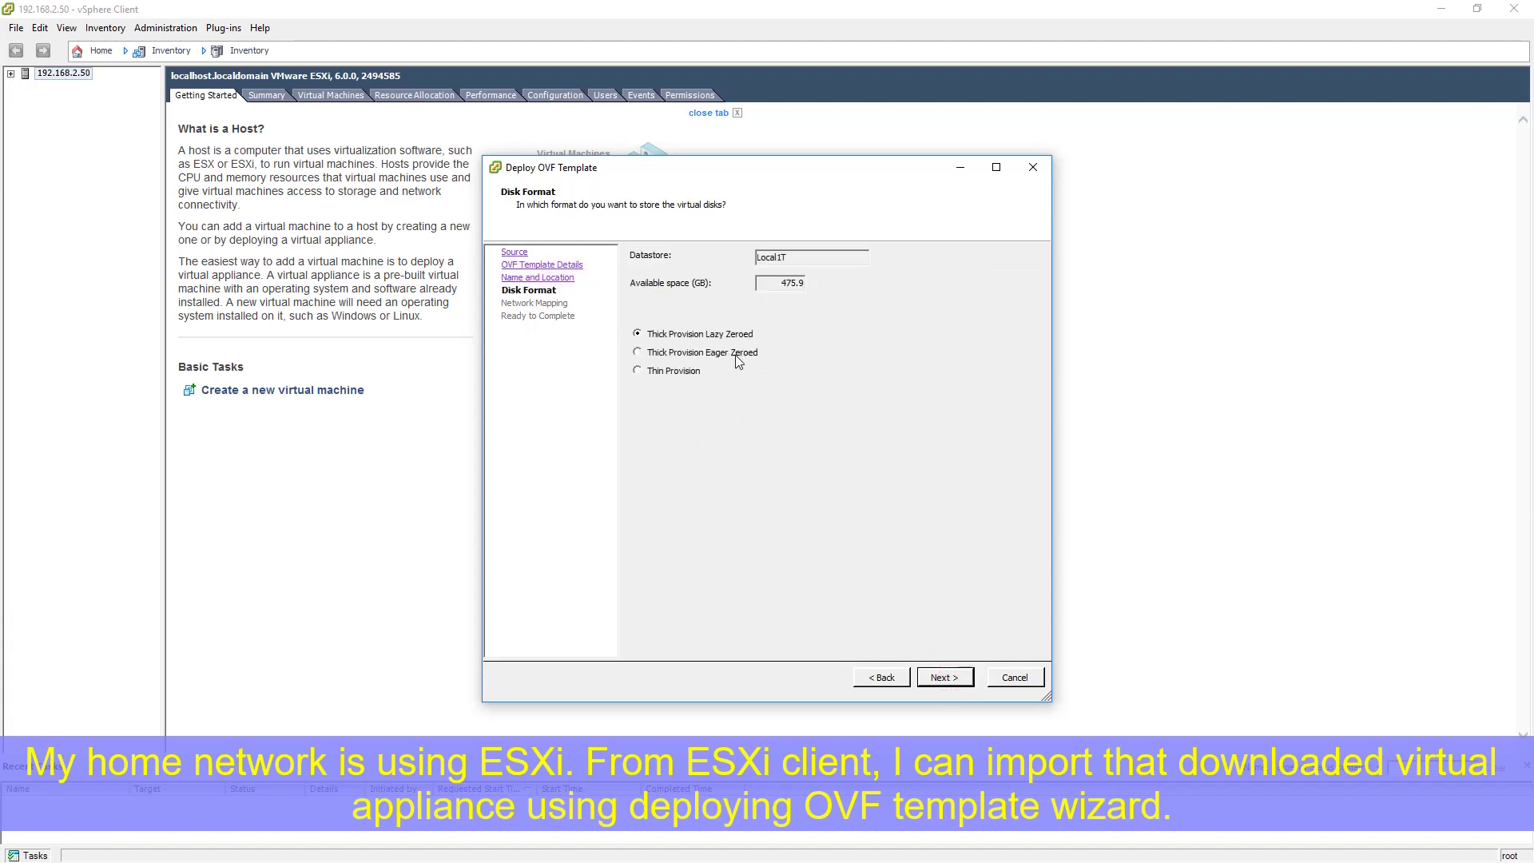
pyautogui.click(943, 678)
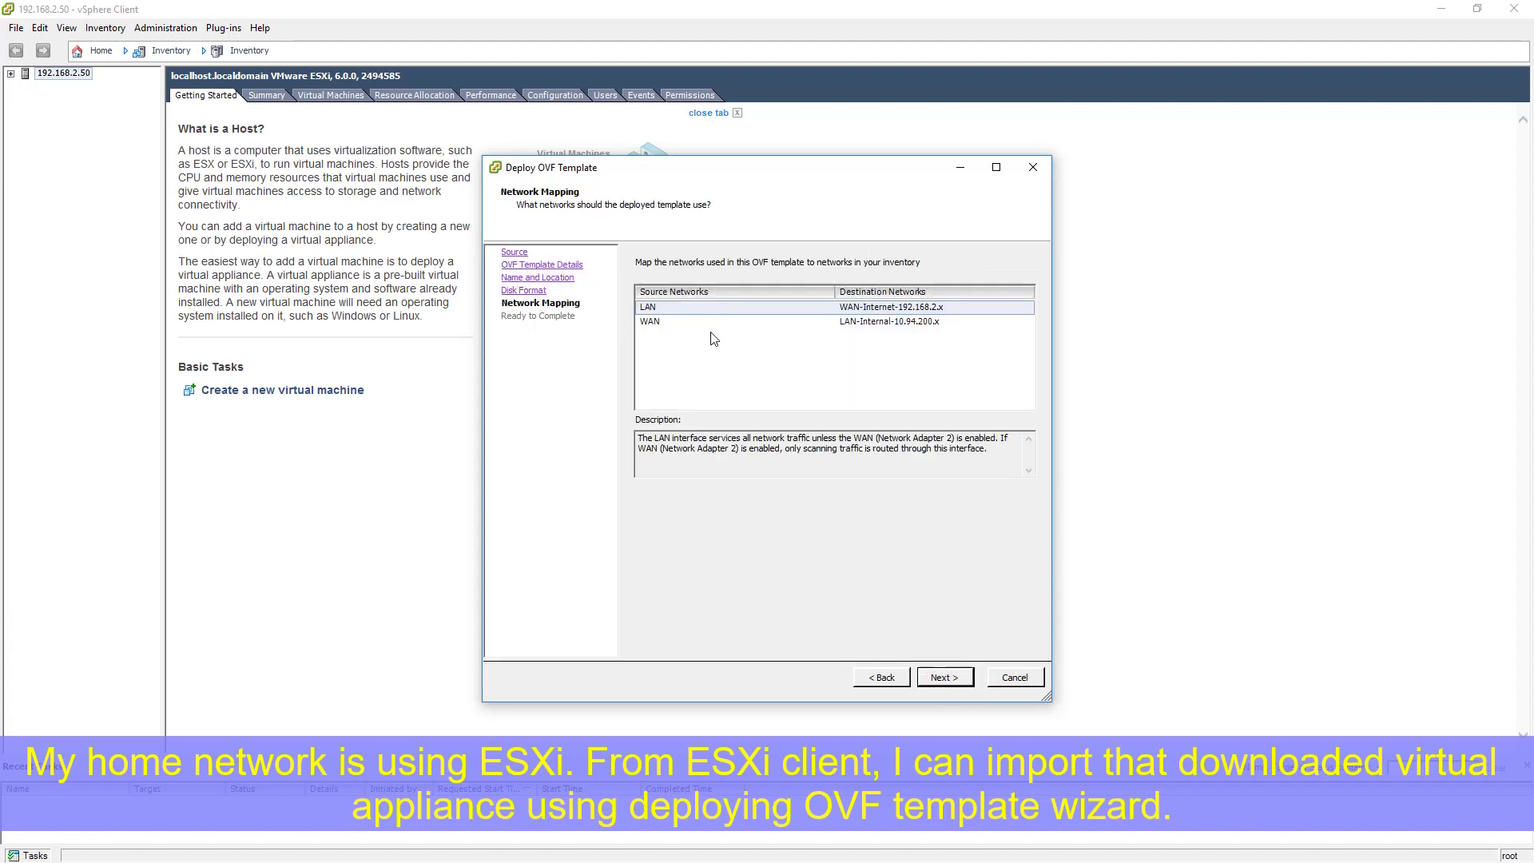
pyautogui.click(800, 323)
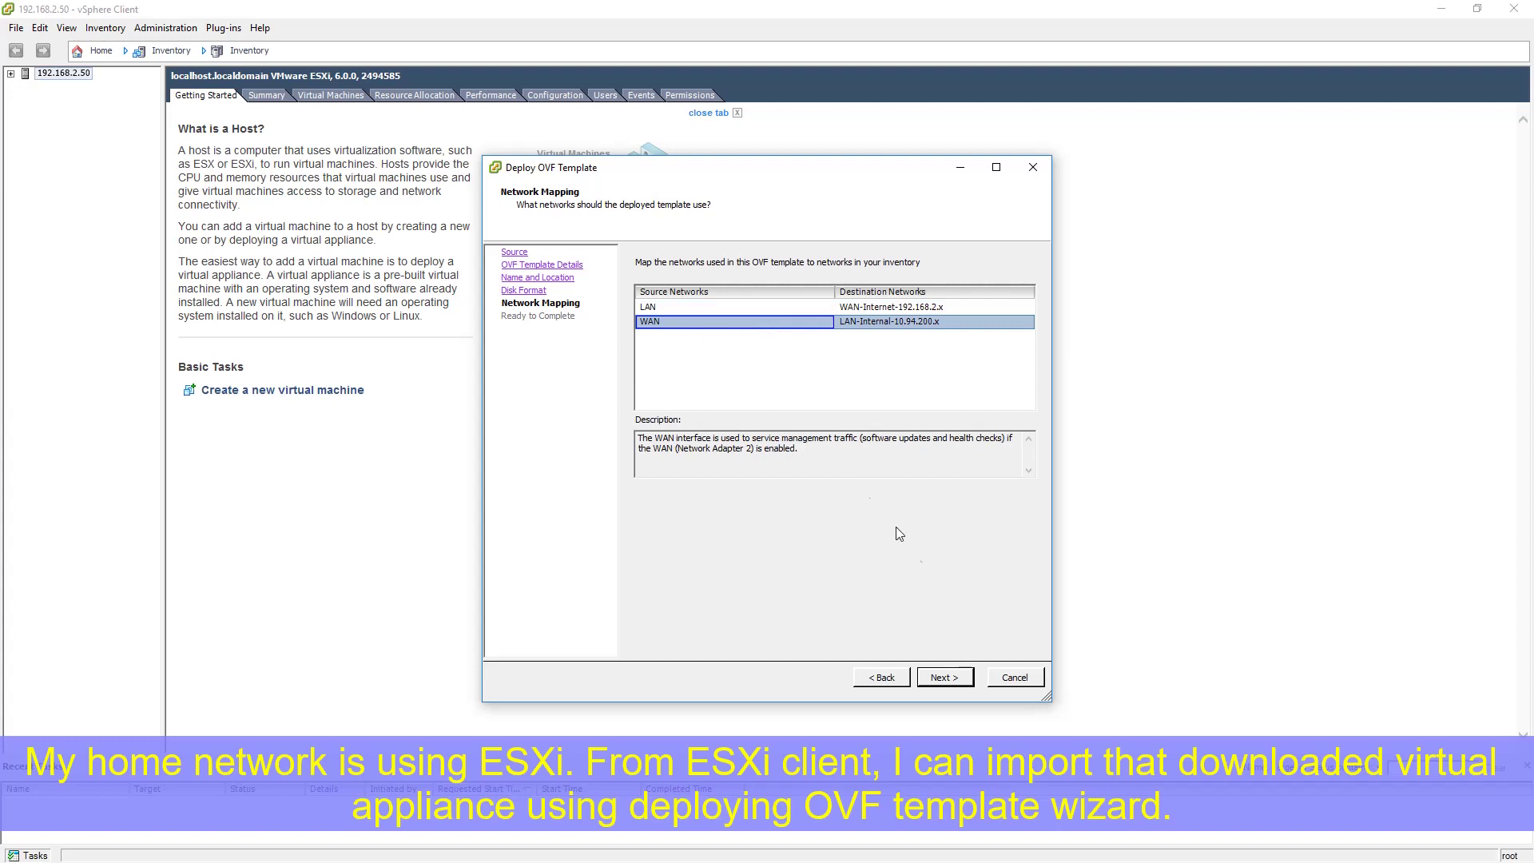
pyautogui.click(944, 678)
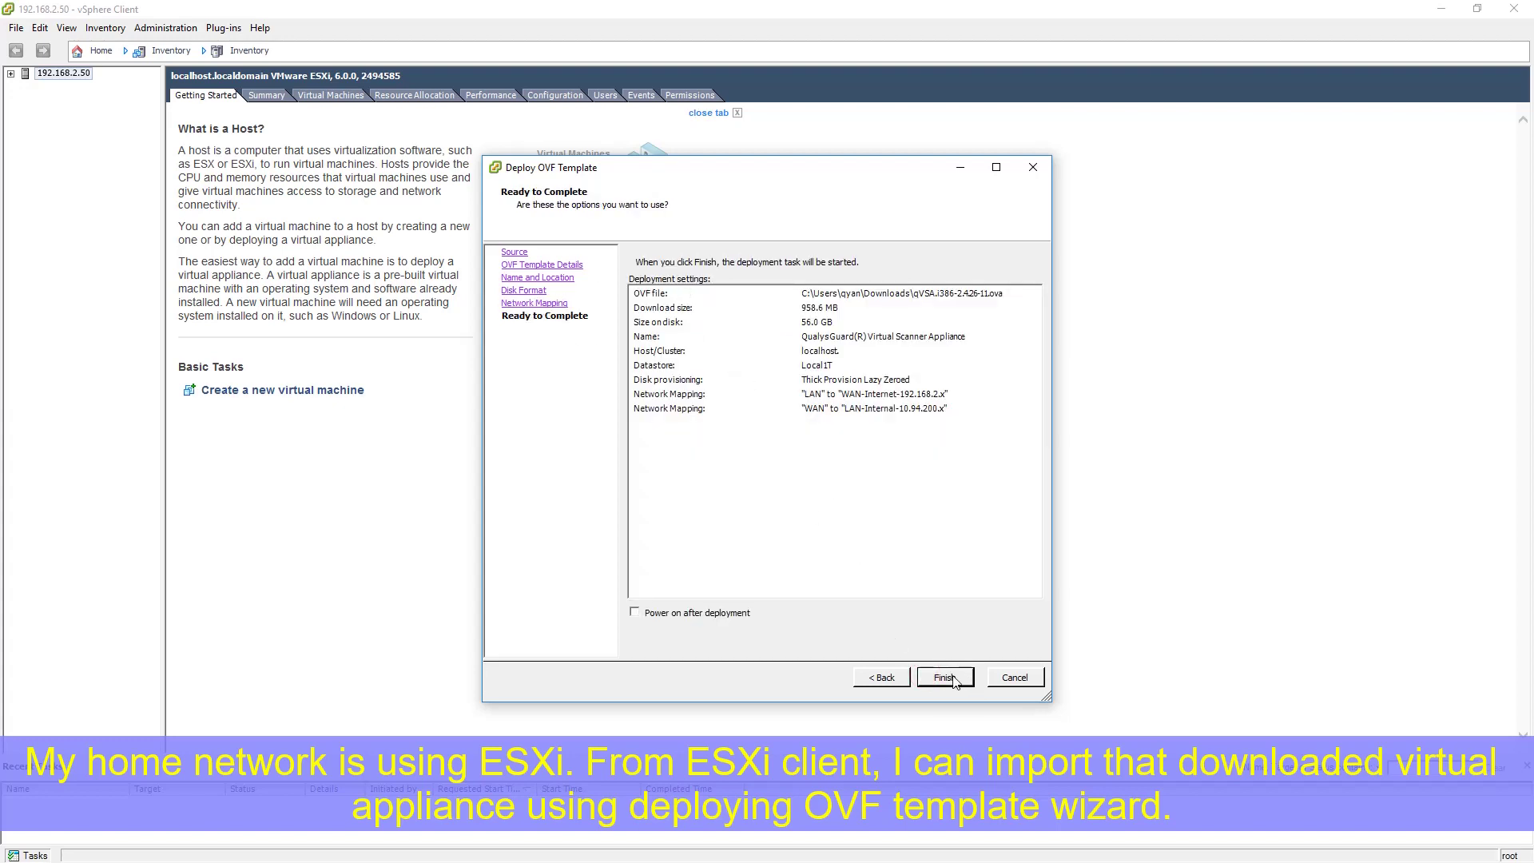
pyautogui.click(946, 679)
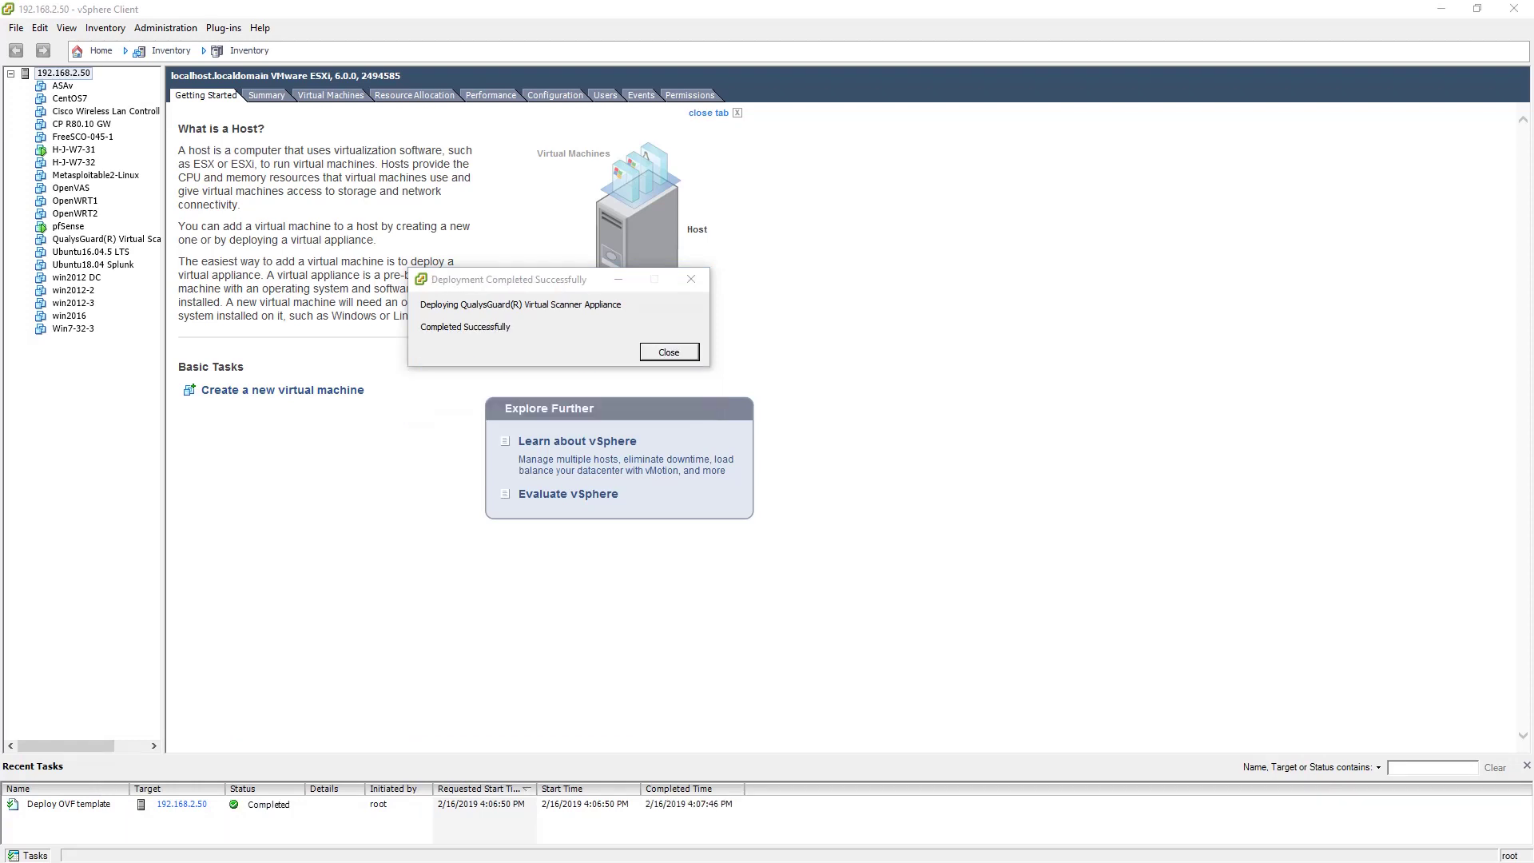
# Power on the QualysGuard Virtual Scanner Appliance VM and view its Console tab
pyautogui.click(687, 349)
pyautogui.click(112, 239)
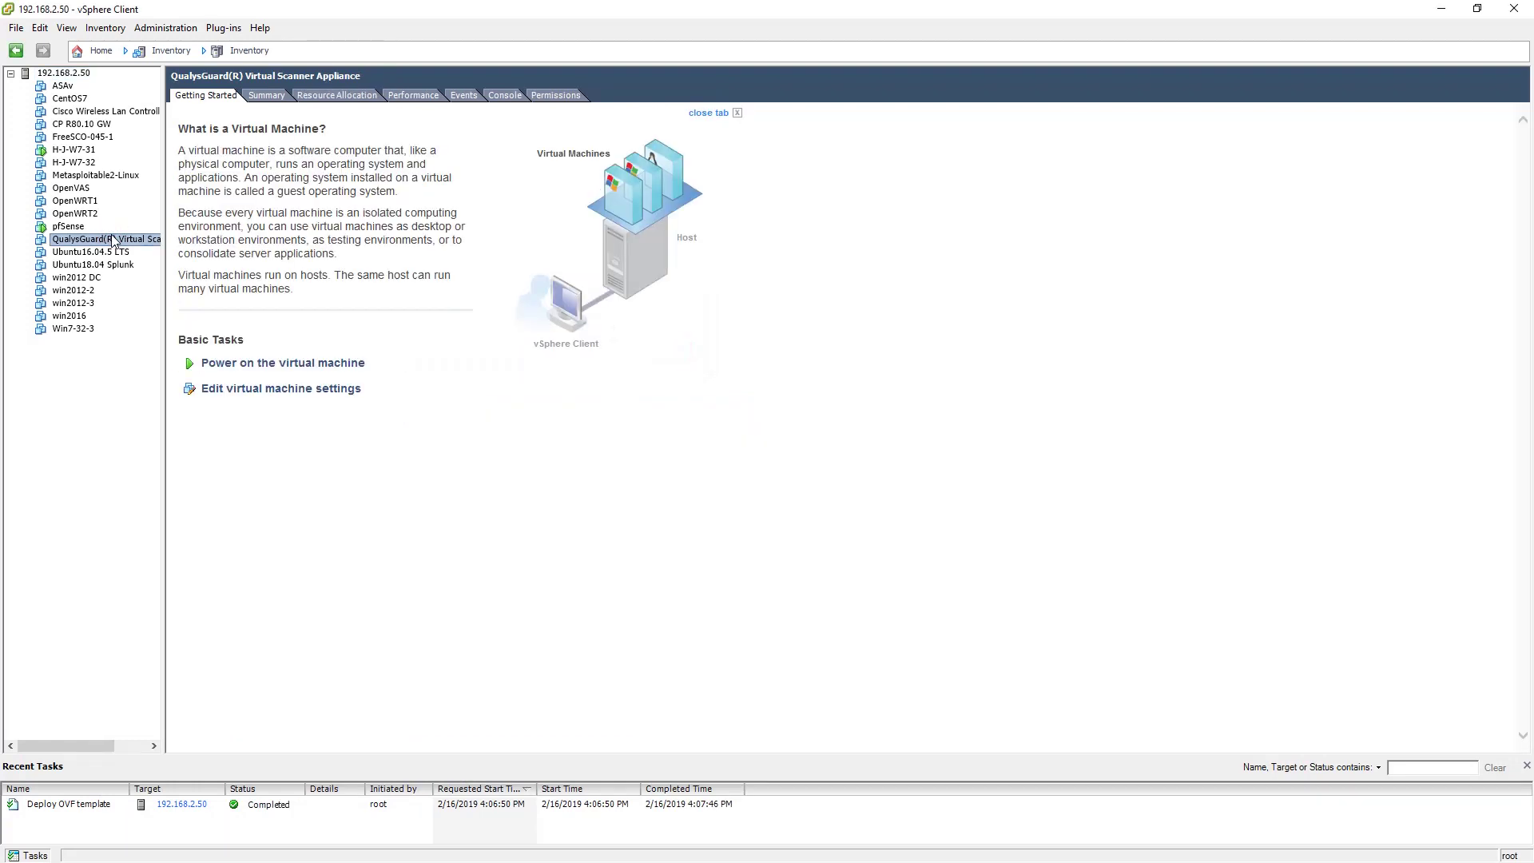
pyautogui.rightClick(113, 239)
pyautogui.moveTo(153, 244)
pyautogui.click(360, 243)
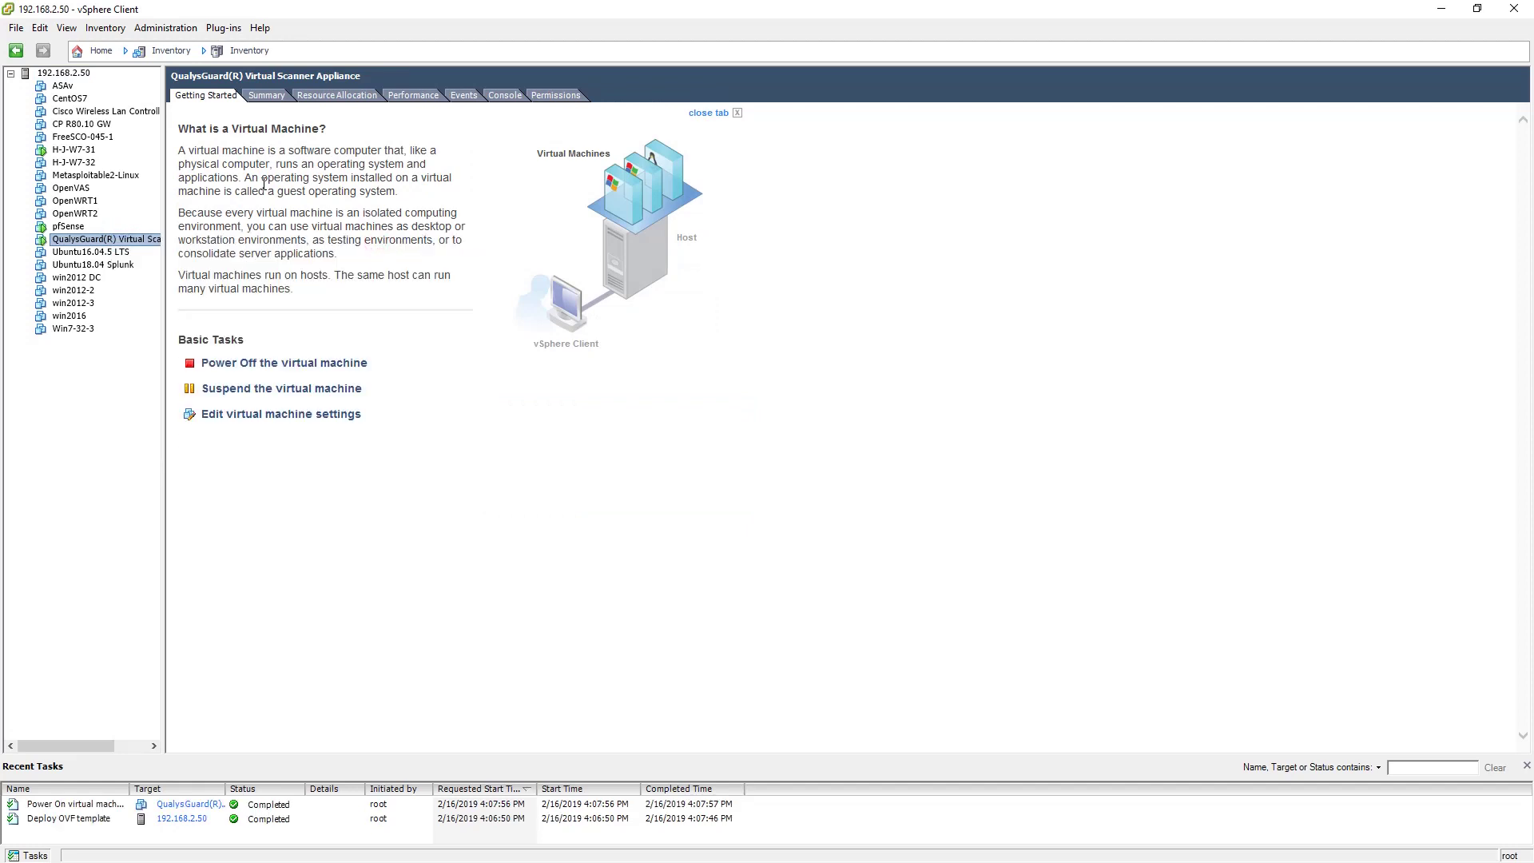
pyautogui.click(506, 95)
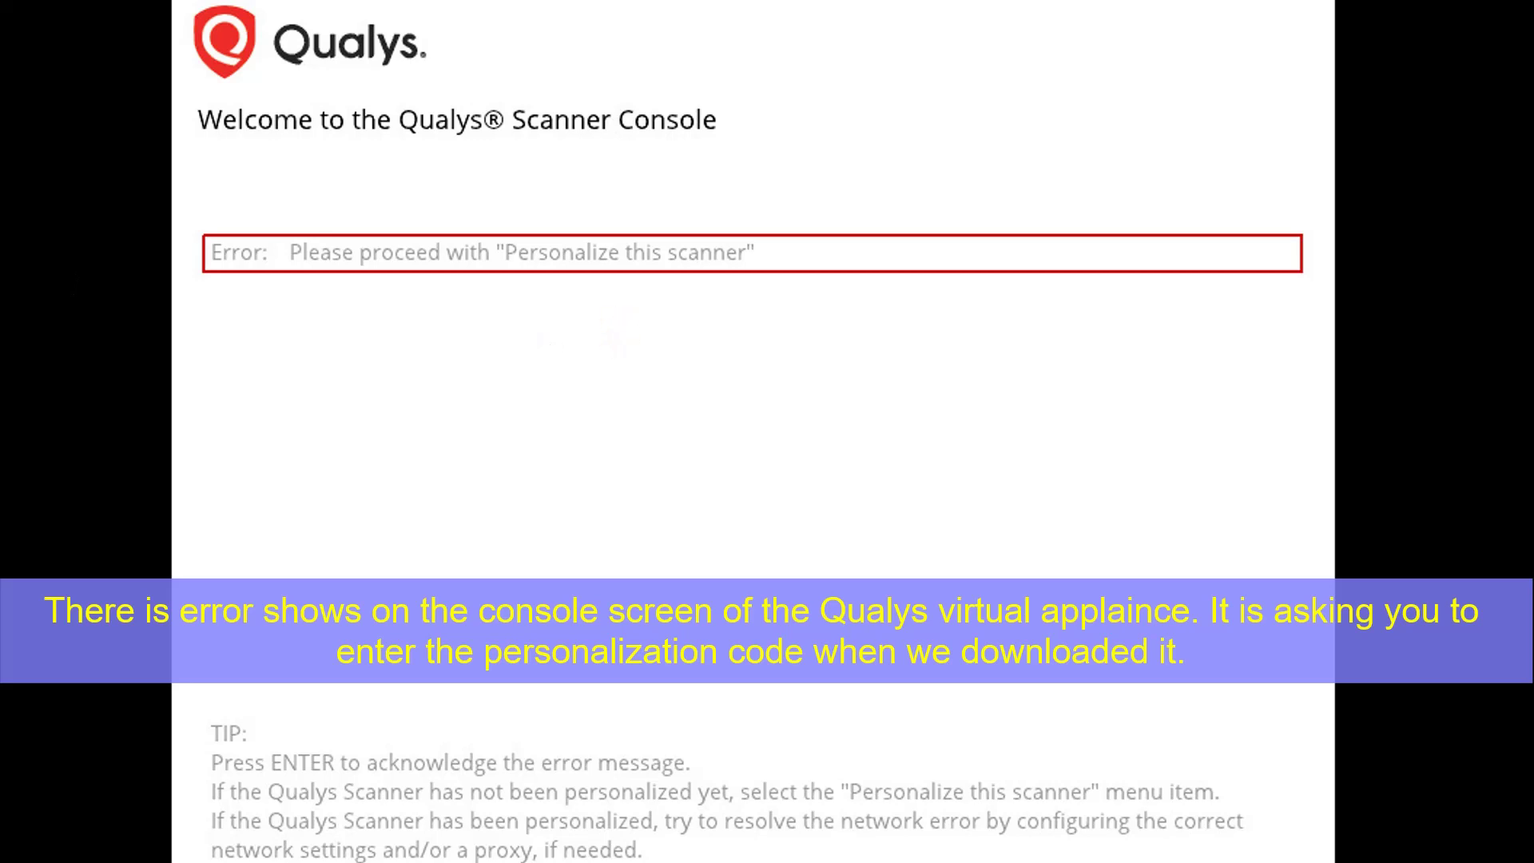
# Dismiss the console error and submit the scanner's 14-digit personalization code
pyautogui.press('Return')
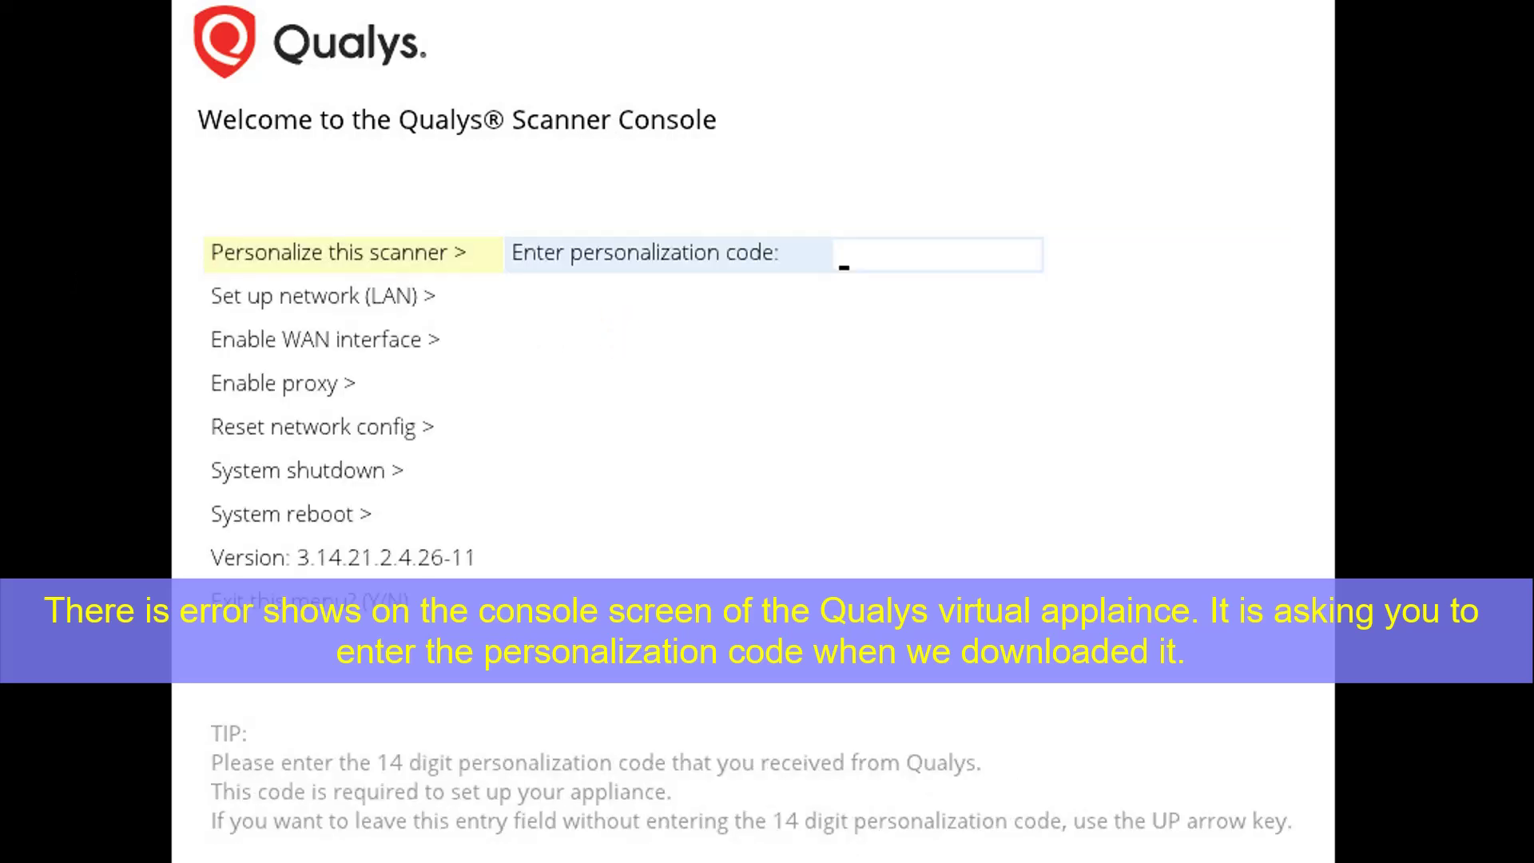
pyautogui.click(677, 246)
pyautogui.write('21011923145')
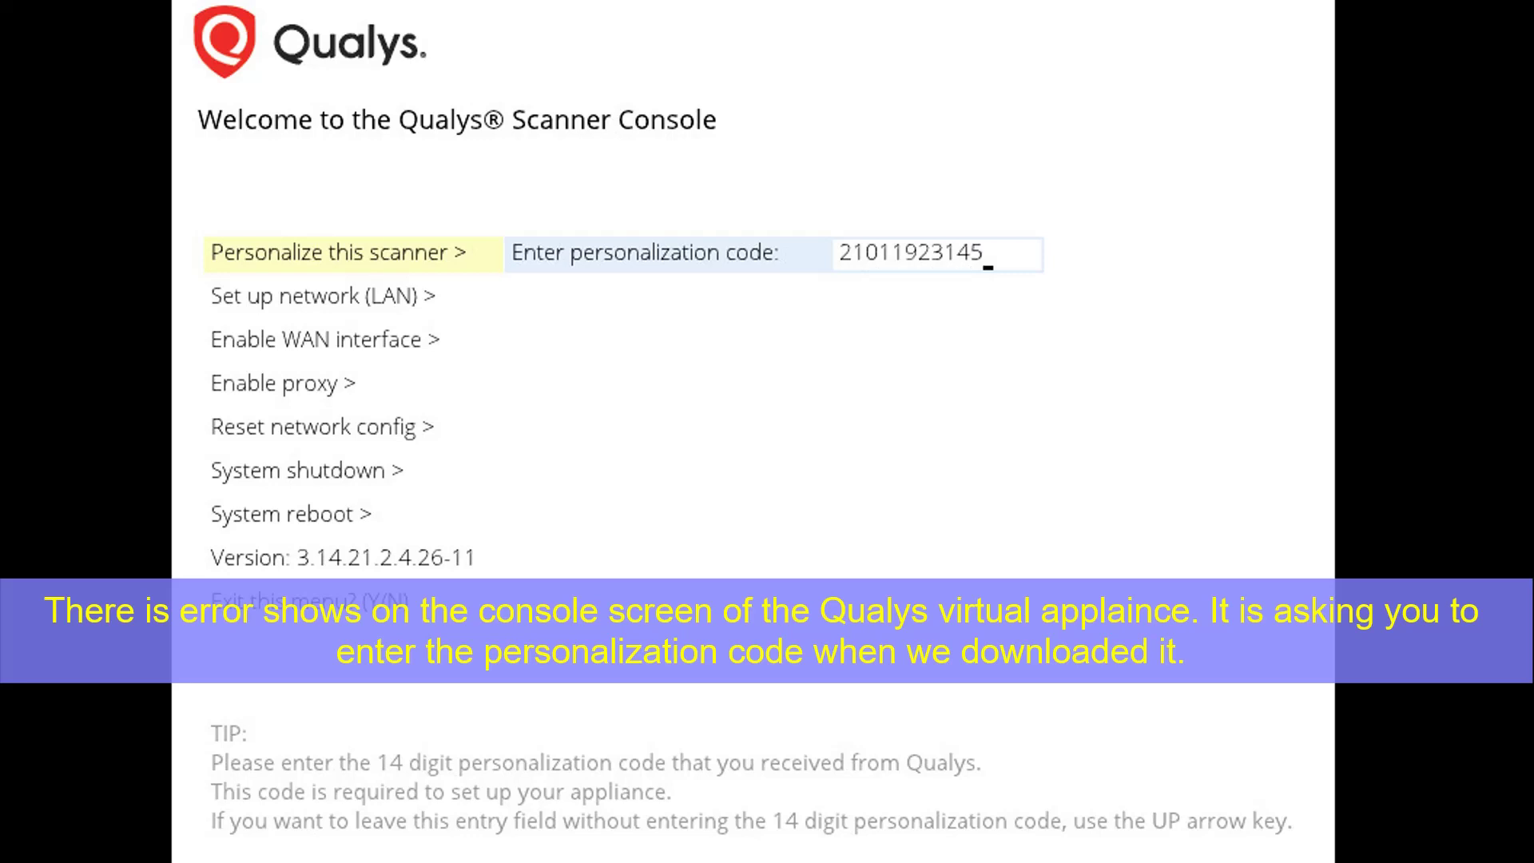
pyautogui.write('382')
pyautogui.press('Return')
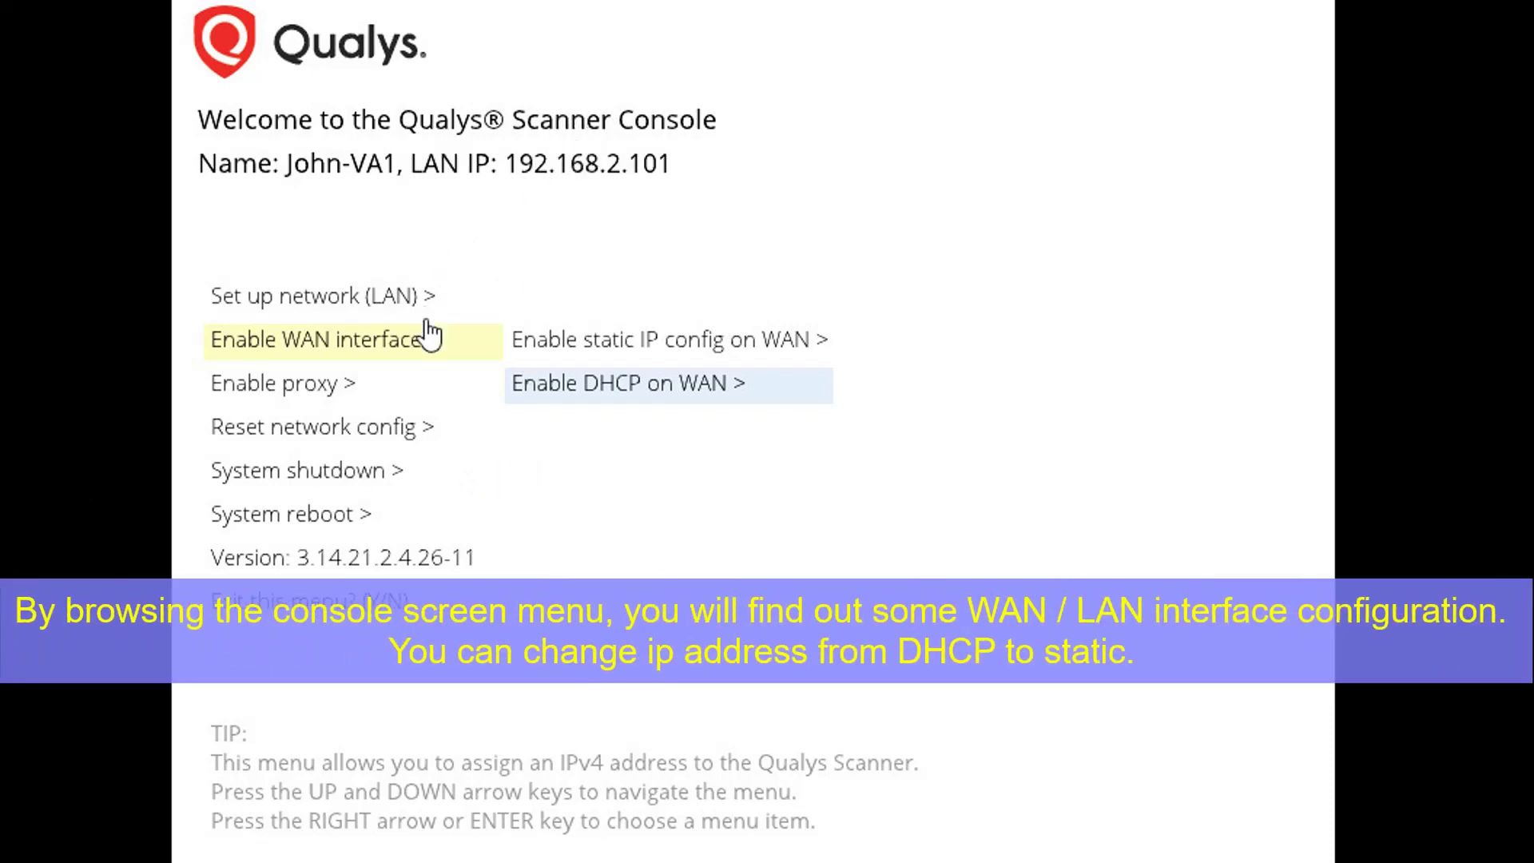
# Review the WAN interface static IP address fields in the Scanner Console
pyautogui.press('Up')
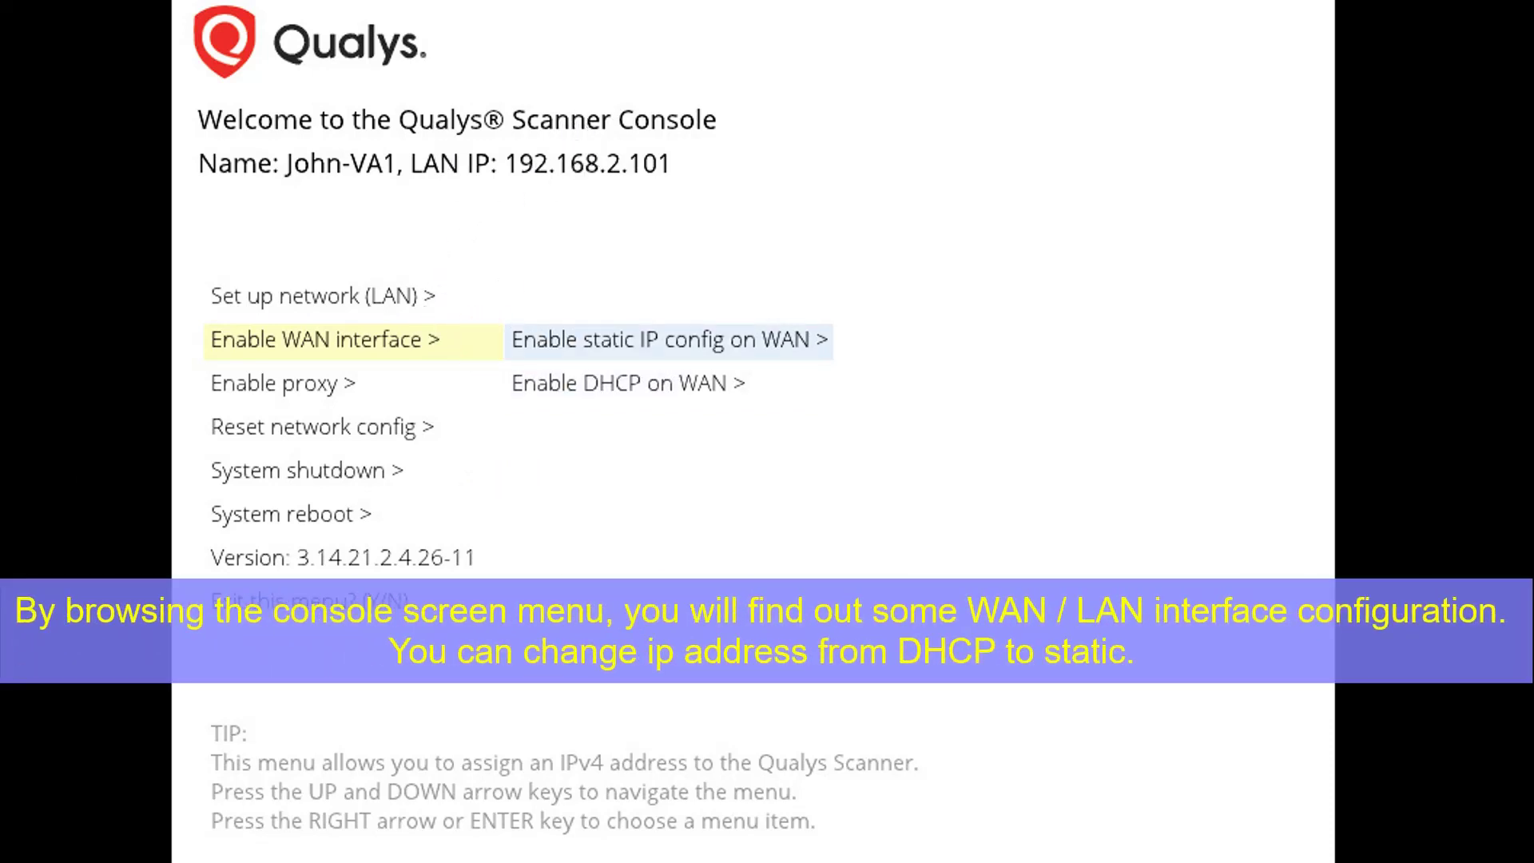
pyautogui.press('Right')
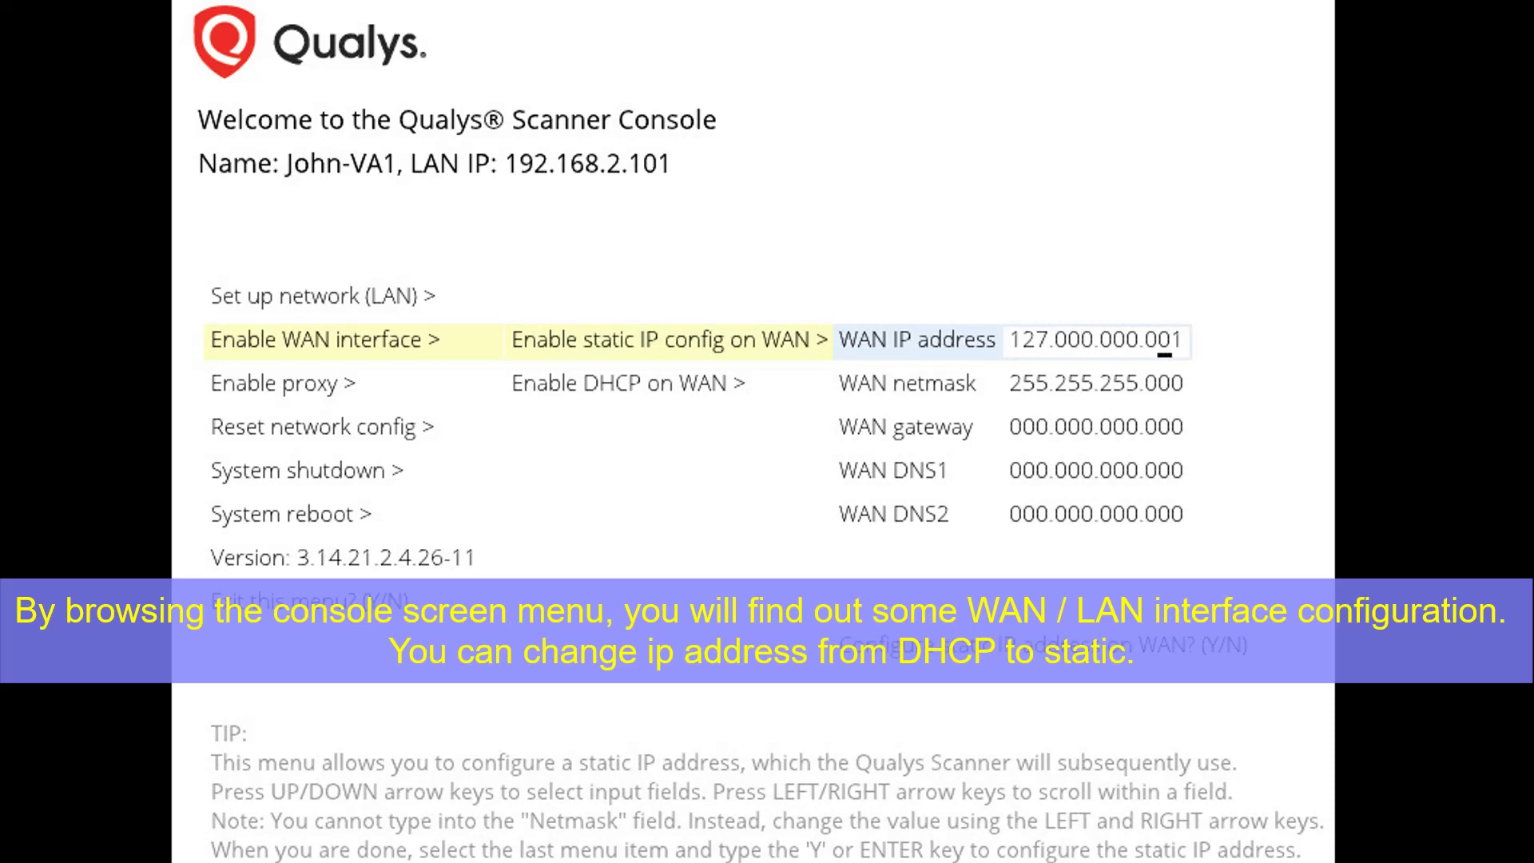
pyautogui.press('Down')
pyautogui.press('Down')
pyautogui.press('Down')
pyautogui.press('Down')
pyautogui.press('Down')
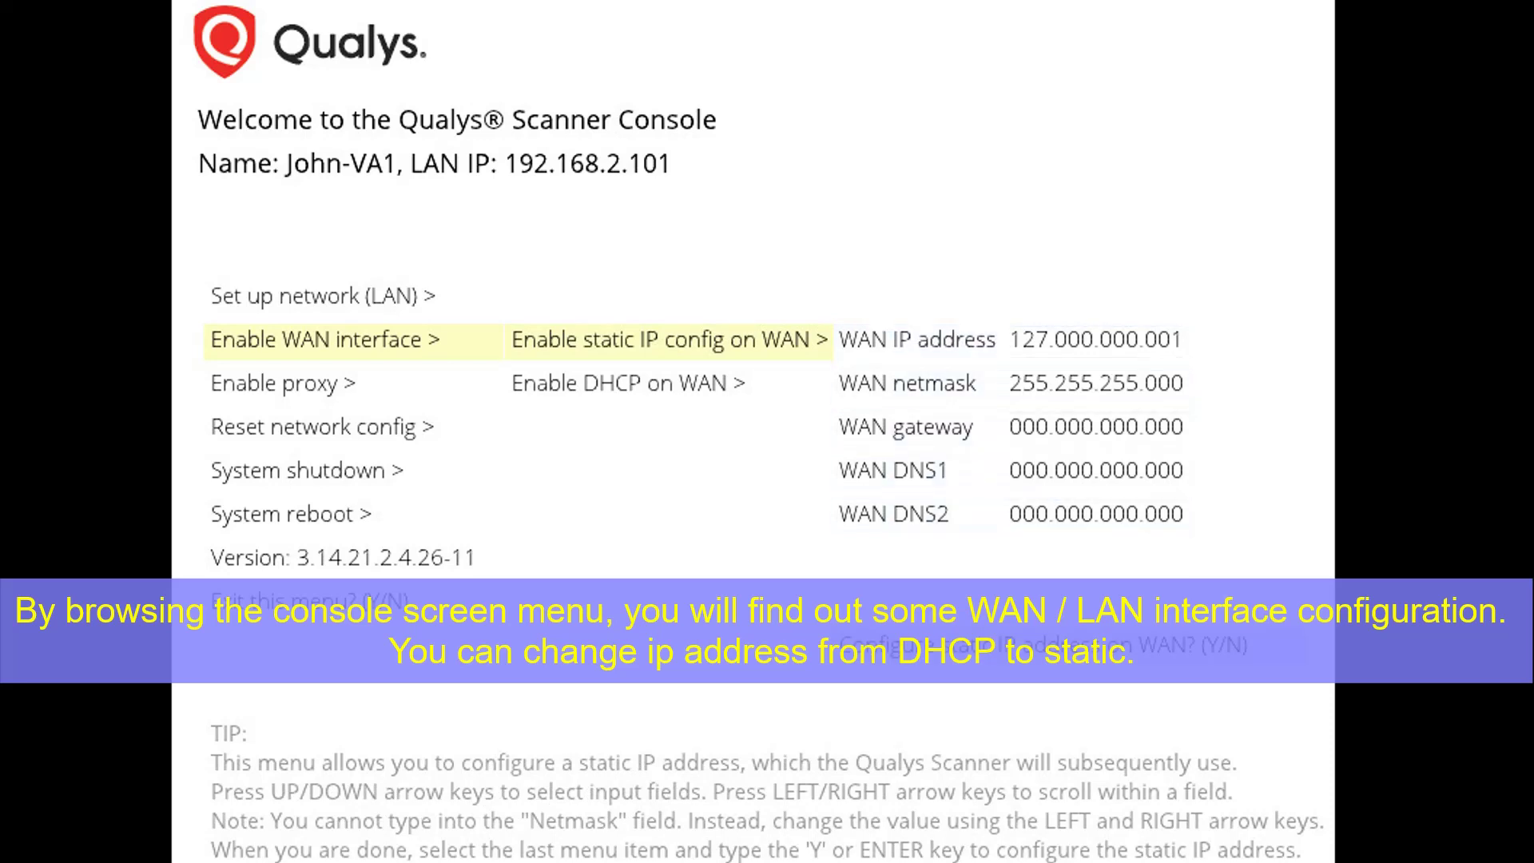
pyautogui.press('Left')
pyautogui.press('Left')
# Review the LAN static IP fields, then exit the console menu unchanged and return to the browser
pyautogui.press('Up')
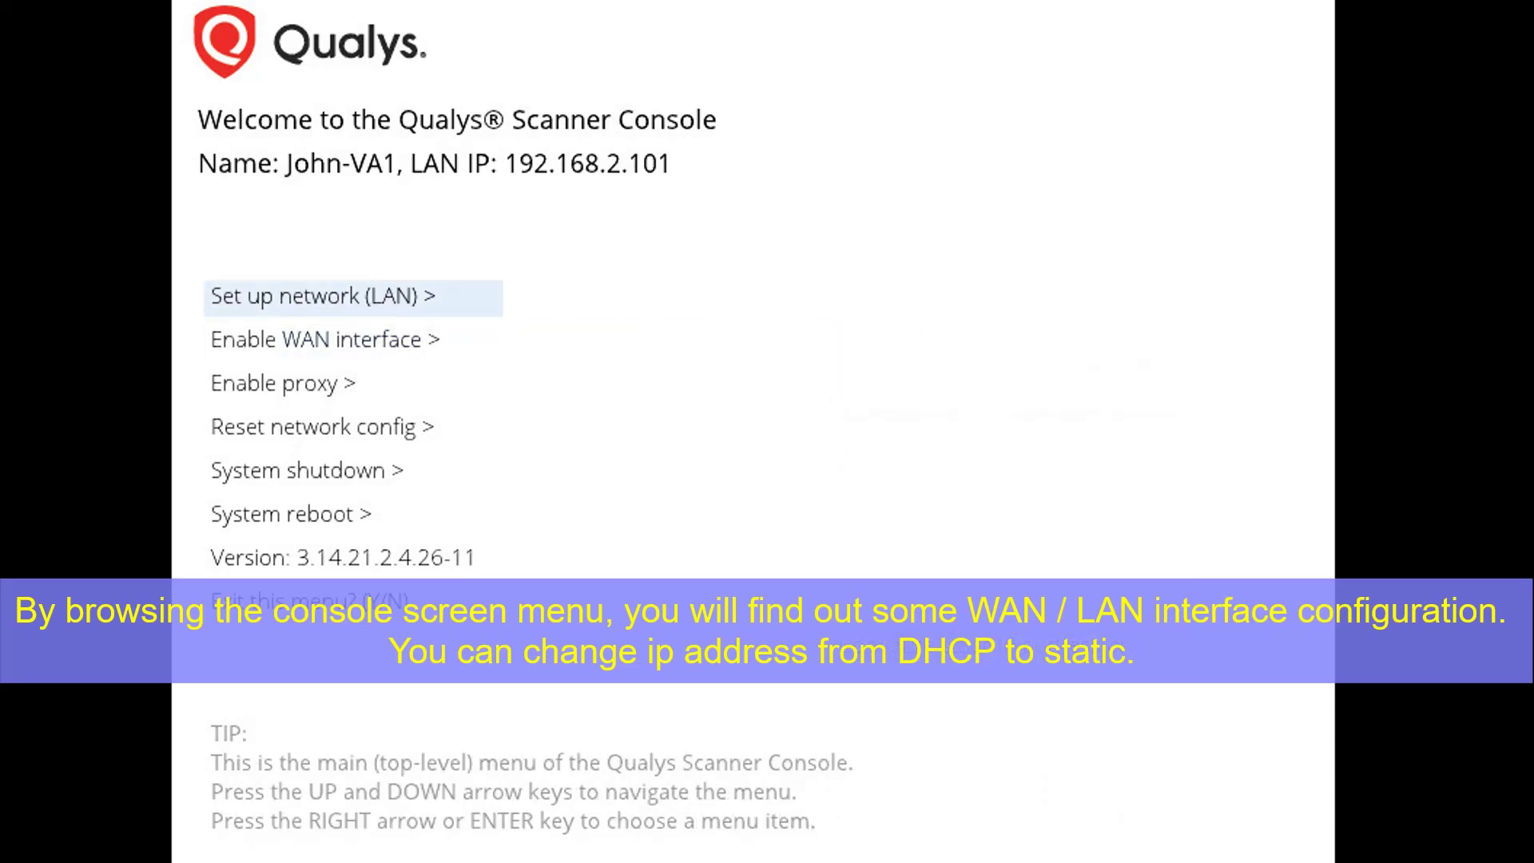
pyautogui.press('Right')
pyautogui.press('Right')
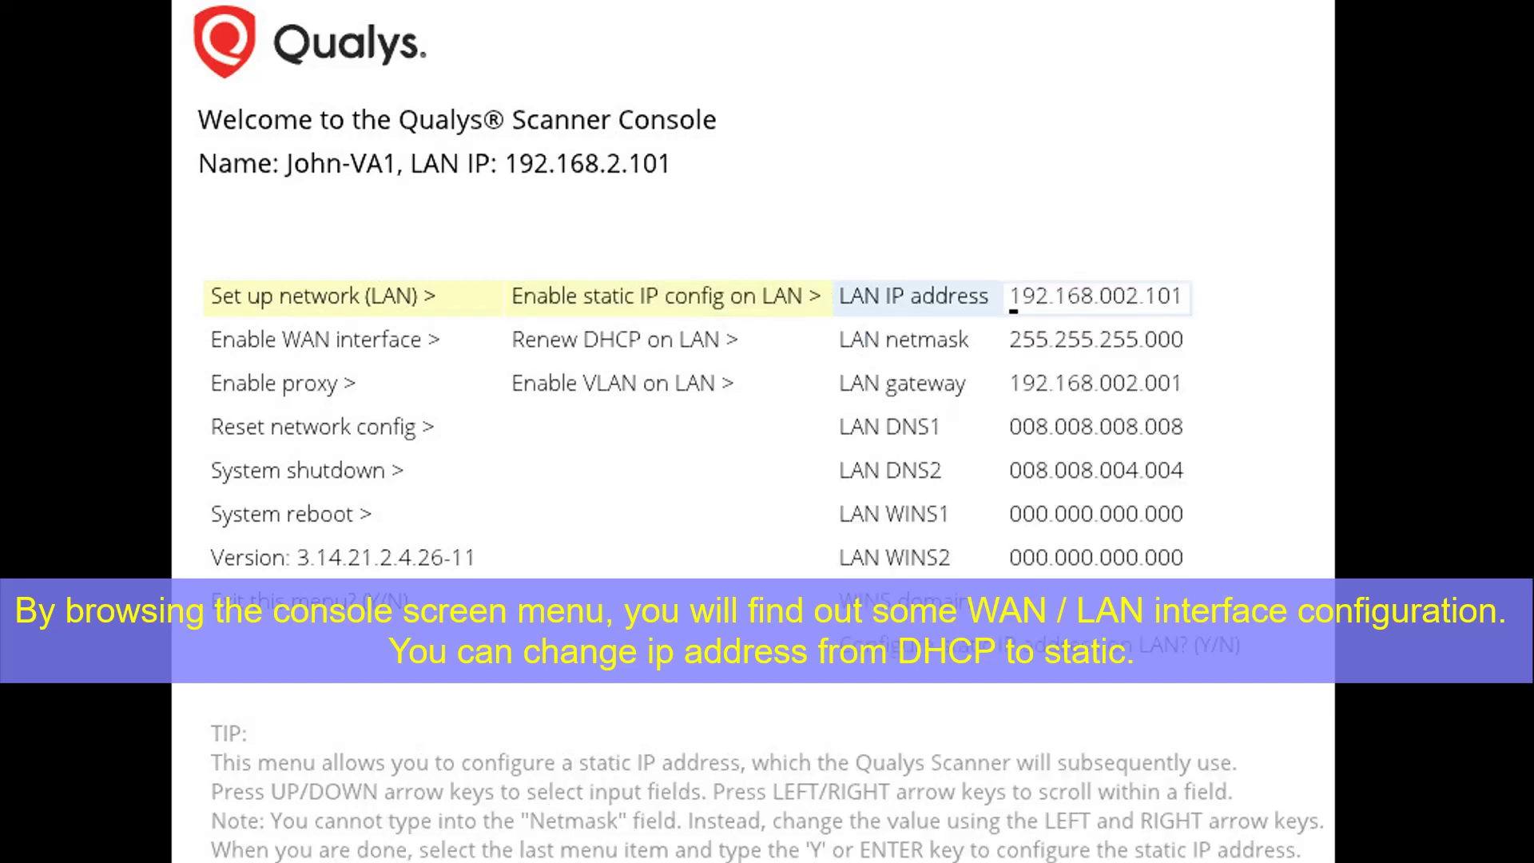
pyautogui.press('Down')
pyautogui.press('Down')
pyautogui.press('Down')
pyautogui.press('Down')
pyautogui.press('Down')
pyautogui.press('Down')
pyautogui.press('Down')
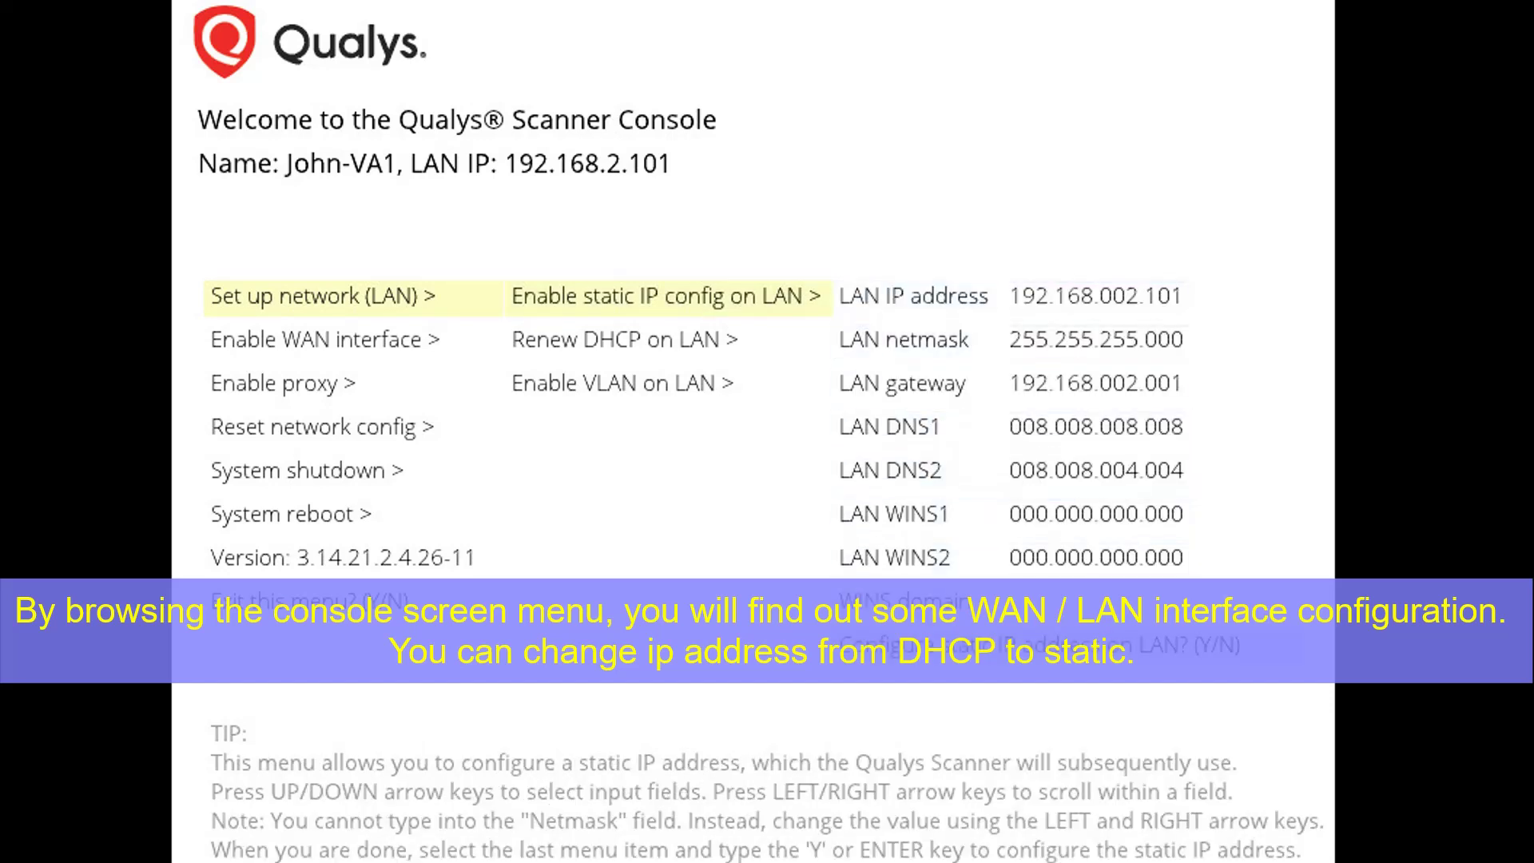
pyautogui.press('Left')
pyautogui.press('Left')
pyautogui.press('Down')
pyautogui.press('Down')
pyautogui.press('Down')
pyautogui.press('Down')
pyautogui.press('Down')
pyautogui.press('Down')
pyautogui.press('Down')
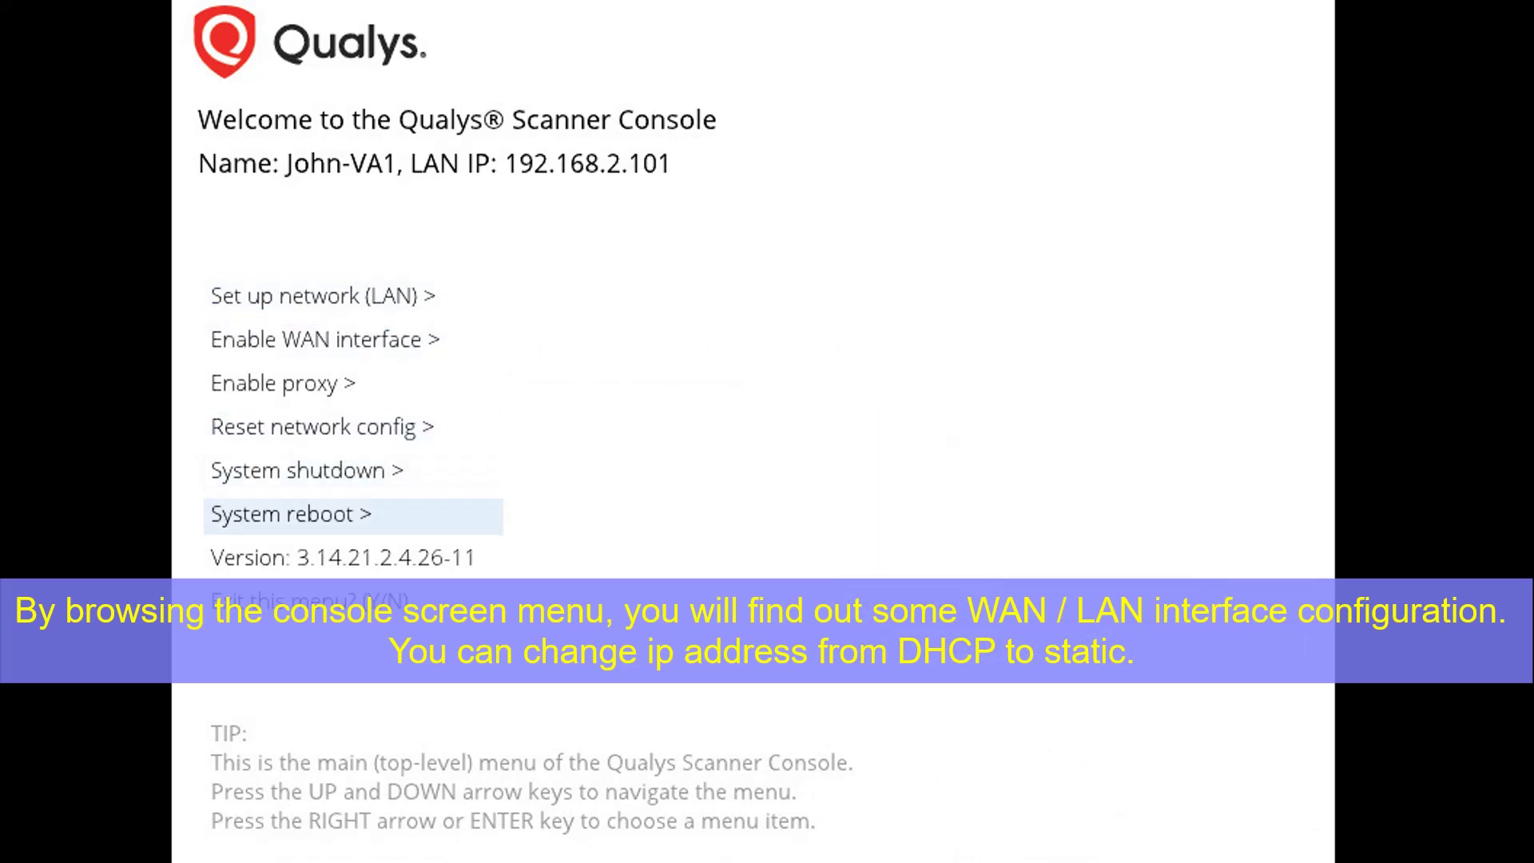
pyautogui.press('Return')
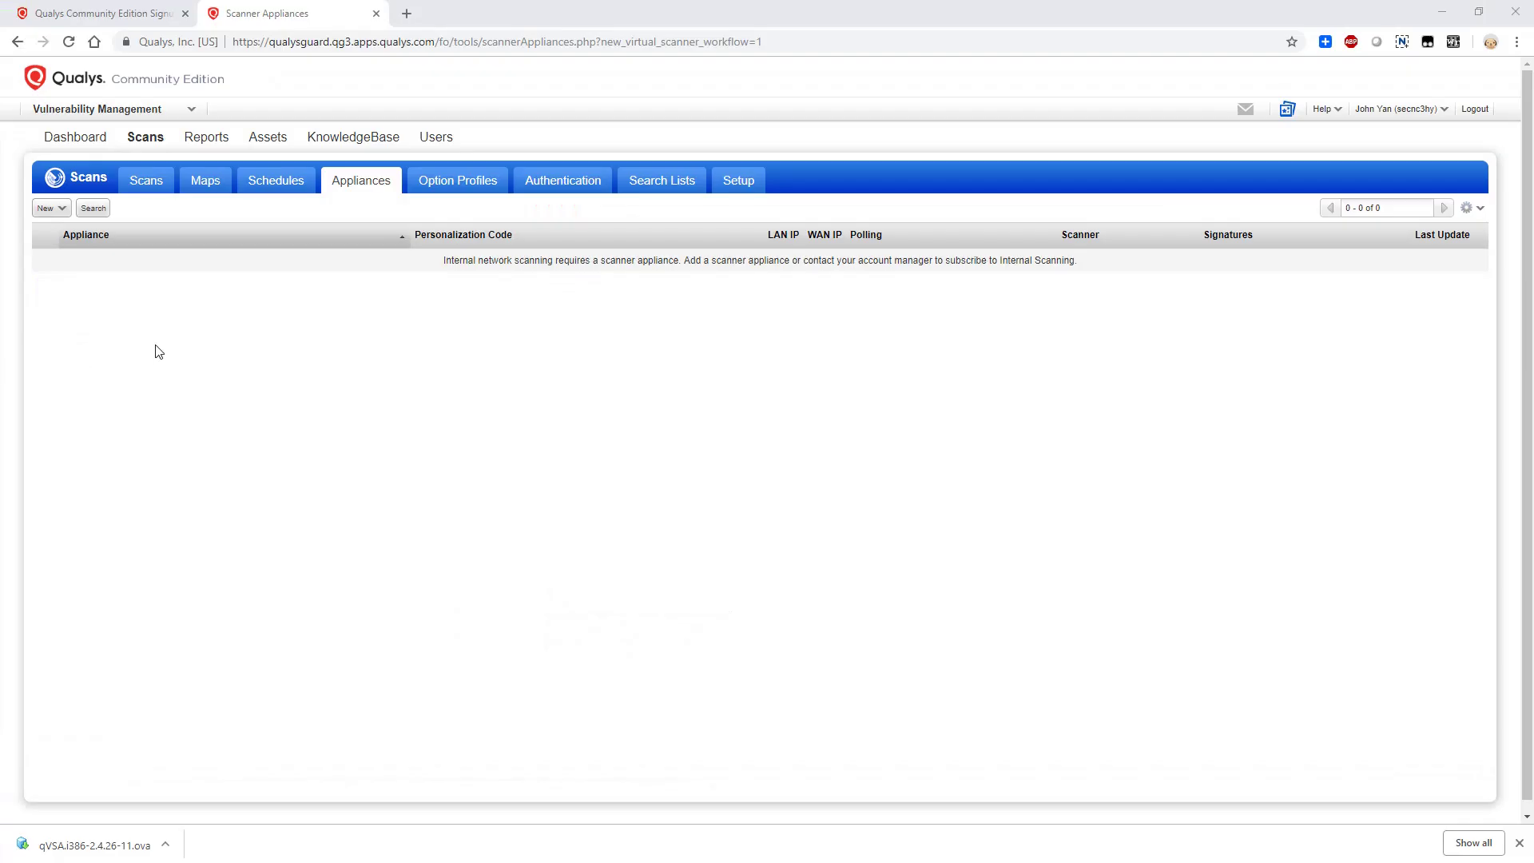
pyautogui.click(151, 297)
# Try adding a VMware ESXi virtual scanner, dismiss the license exhausted error and close the wizard
pyautogui.click(51, 209)
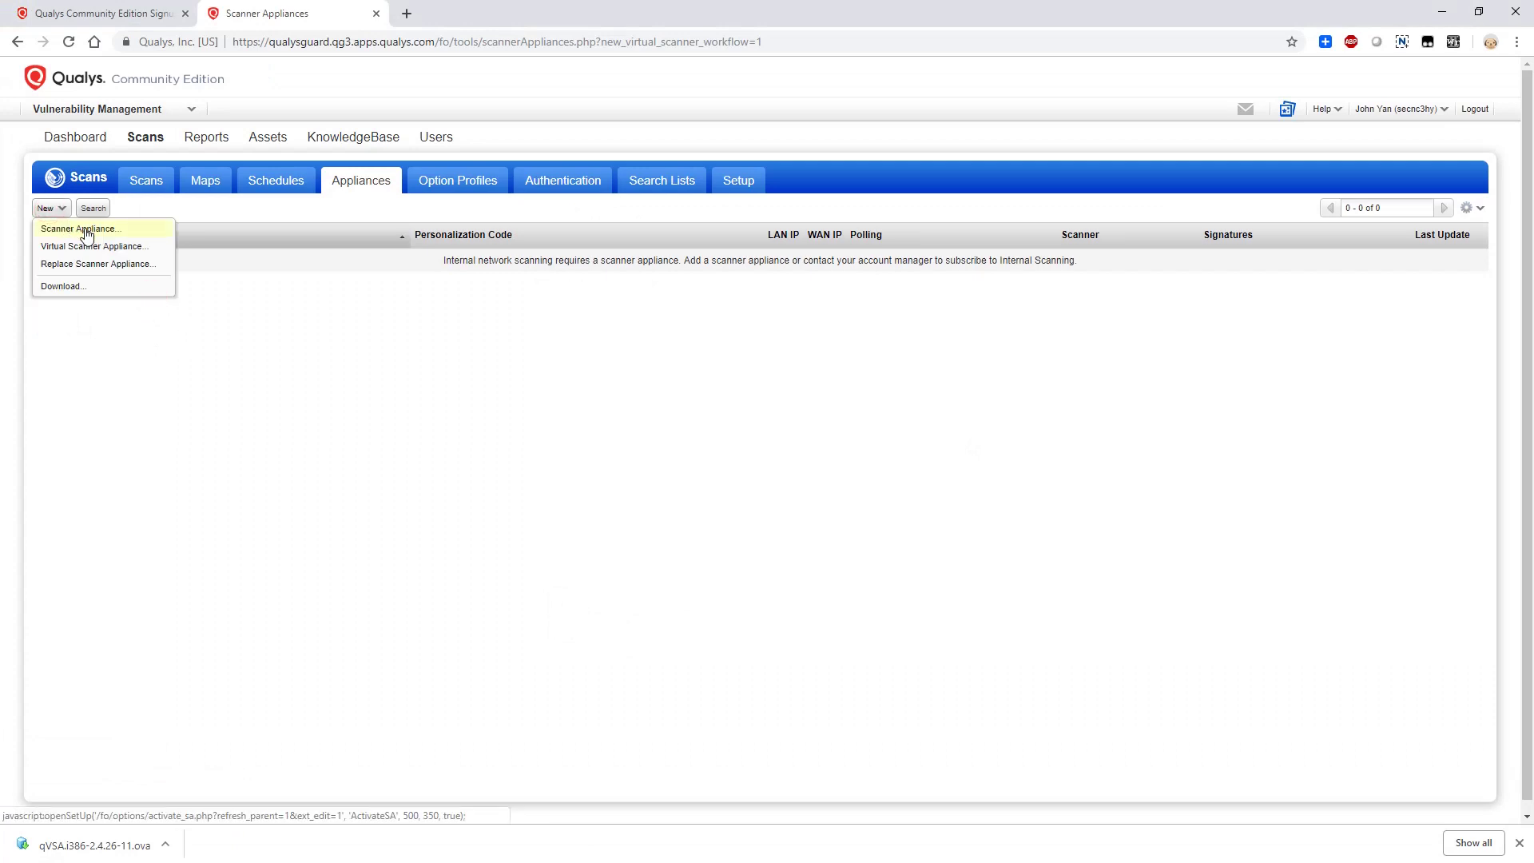
pyautogui.click(84, 231)
pyautogui.click(581, 508)
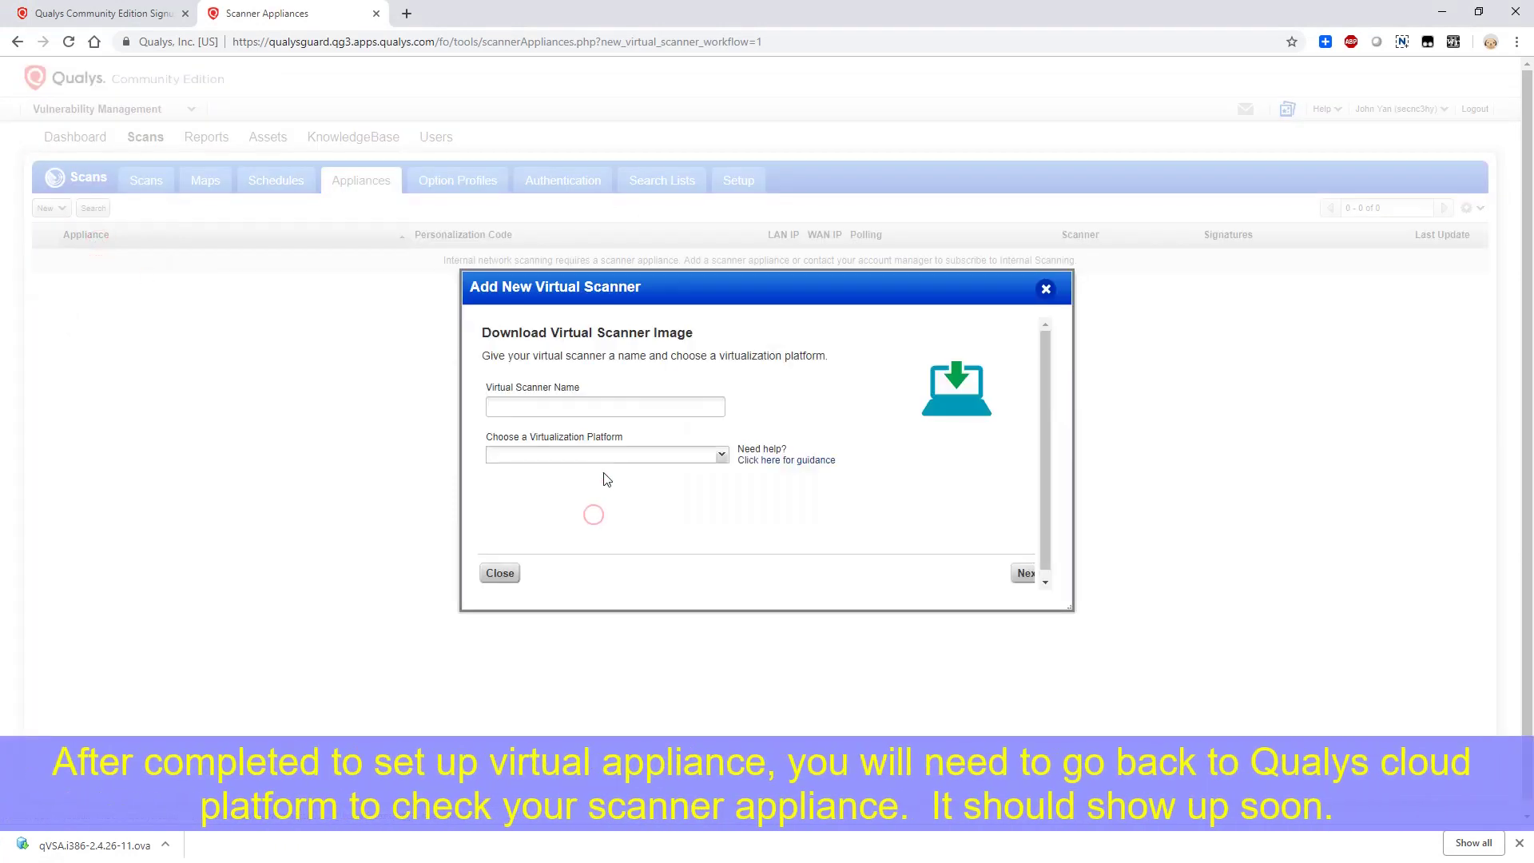
pyautogui.click(579, 406)
pyautogui.click(594, 454)
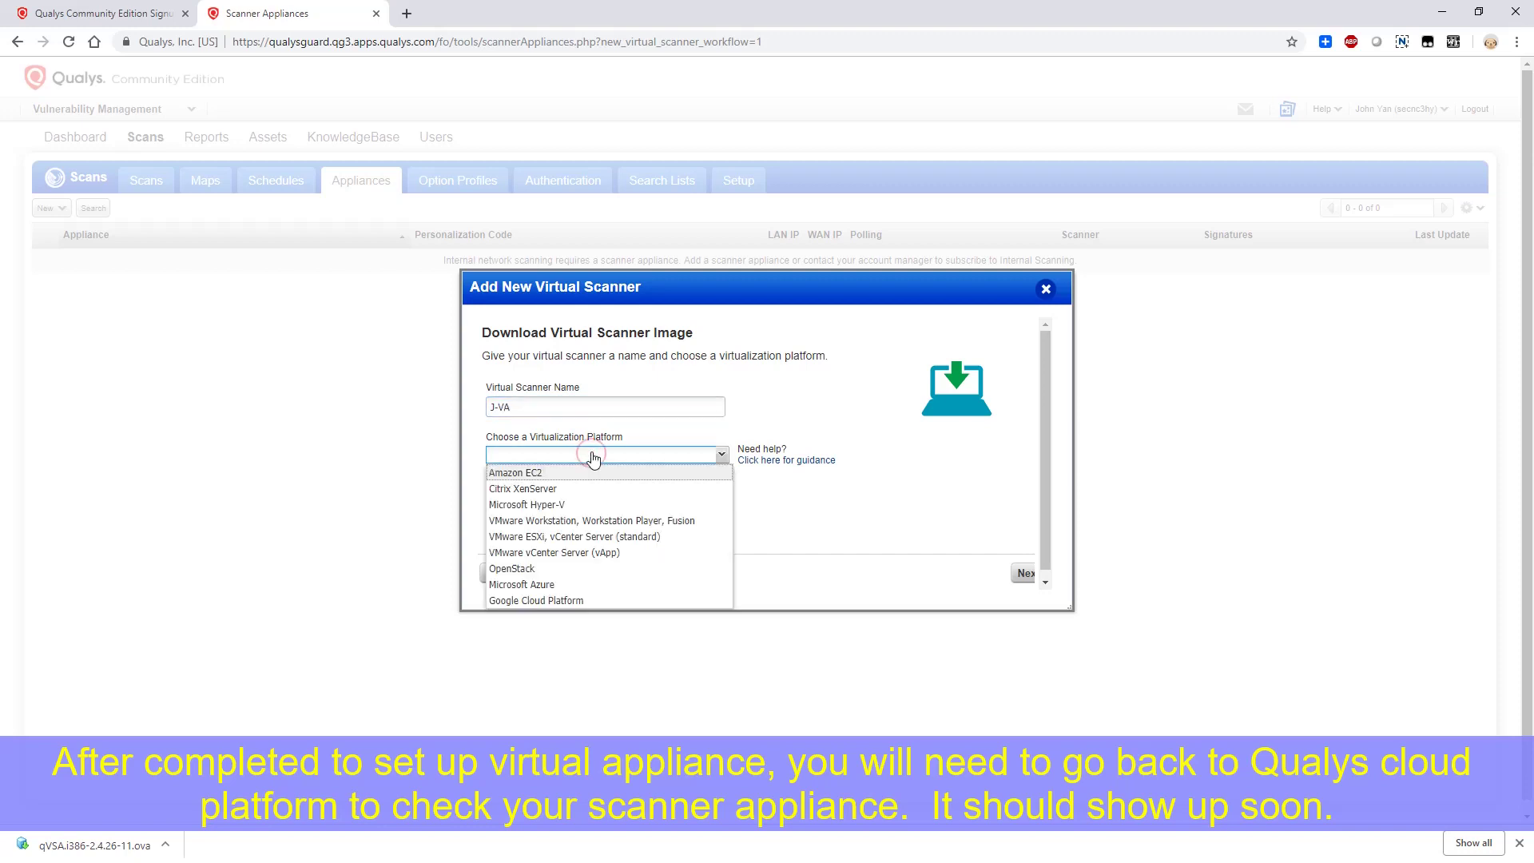
pyautogui.click(592, 537)
pyautogui.click(1023, 573)
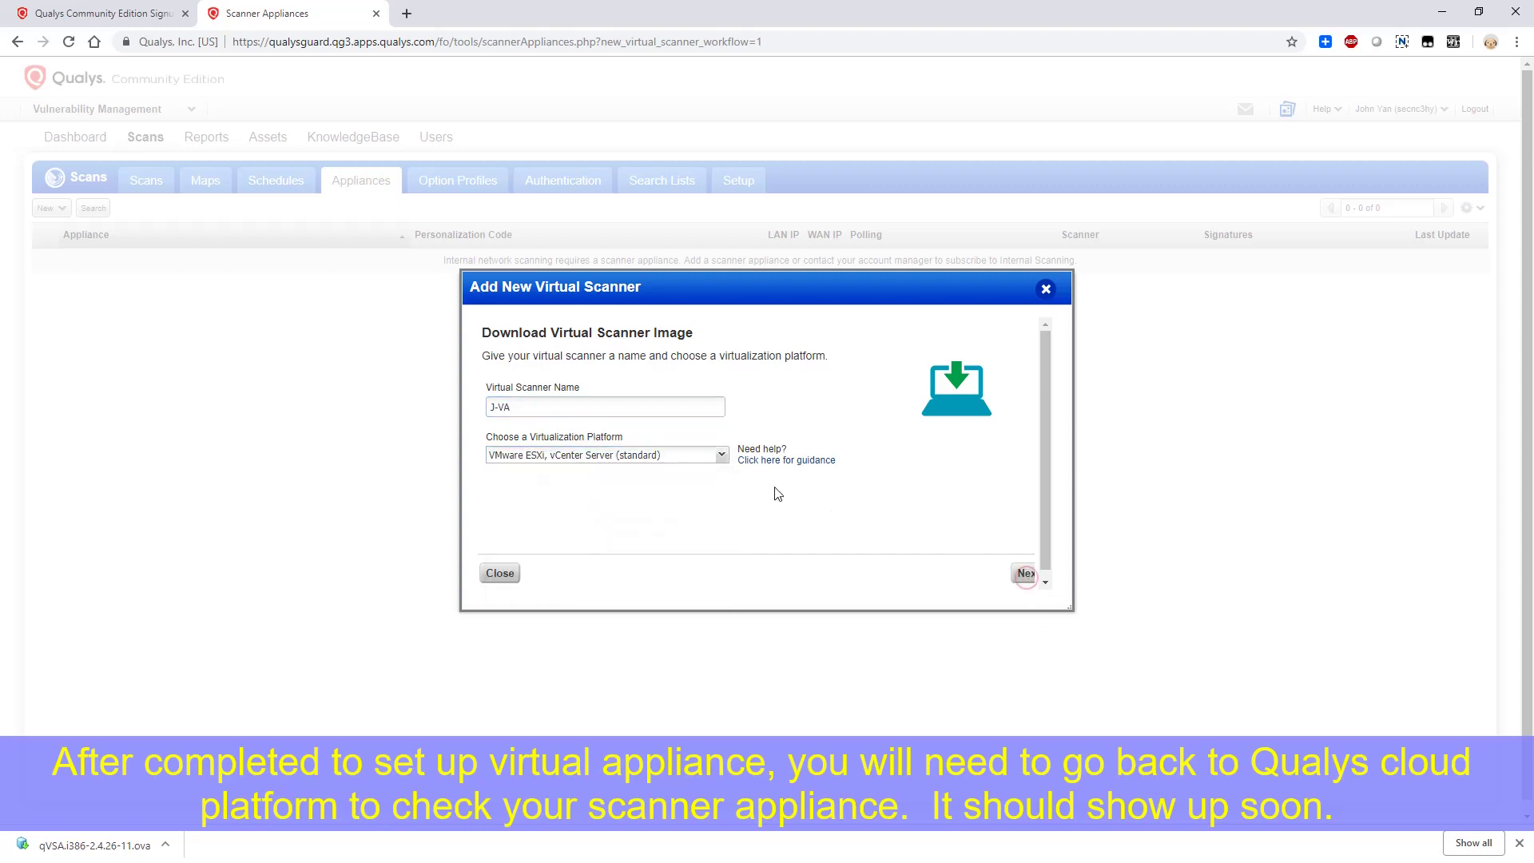
pyautogui.click(765, 478)
pyautogui.click(500, 573)
# Filter the appliance list to connected scanners, then return to the Scanner Appliances list
pyautogui.click(60, 210)
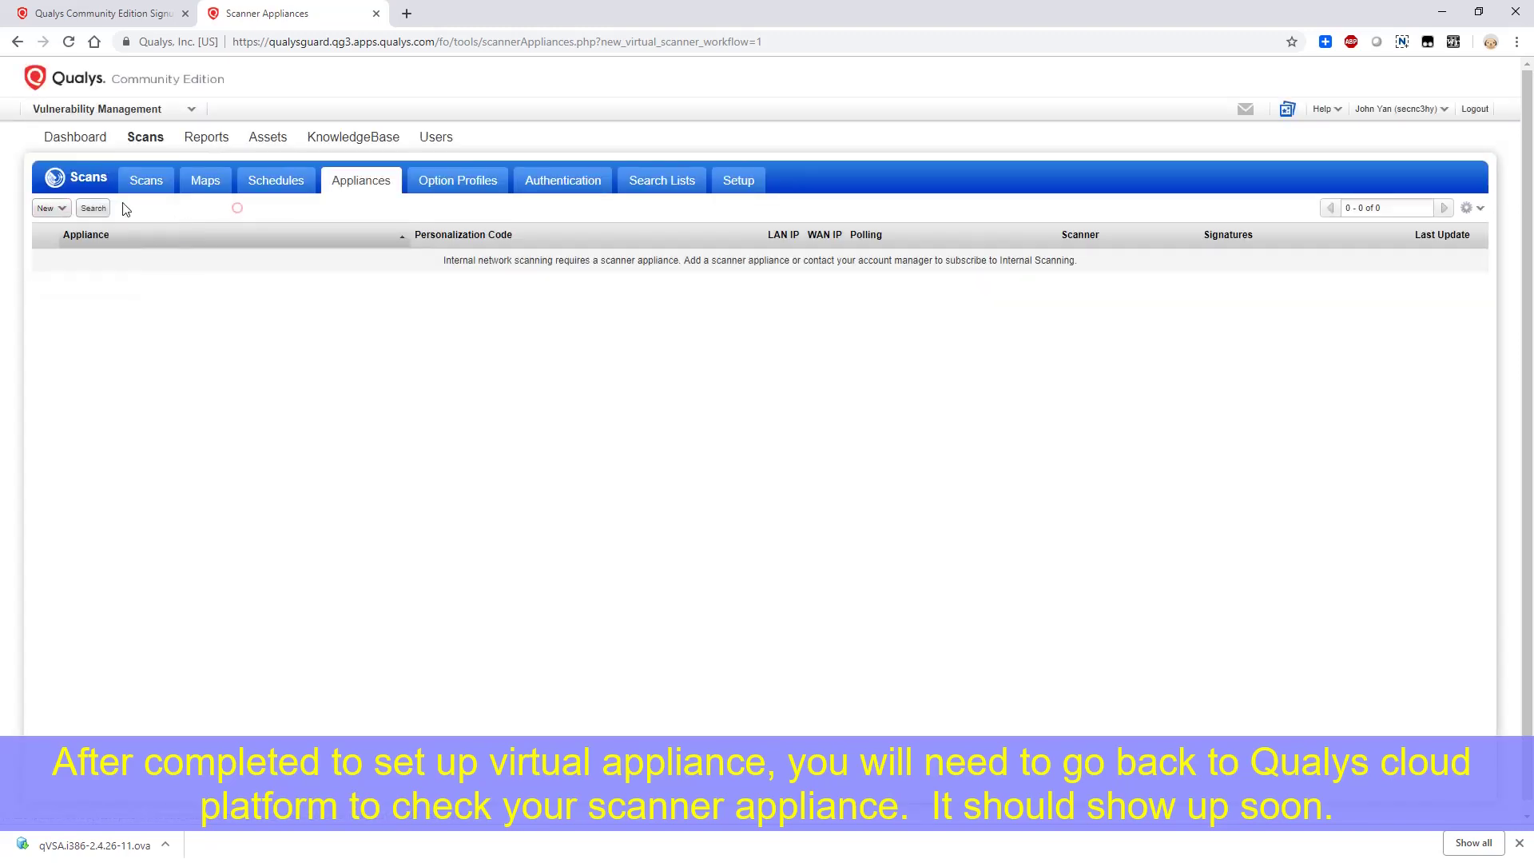
pyautogui.click(93, 207)
pyautogui.click(719, 293)
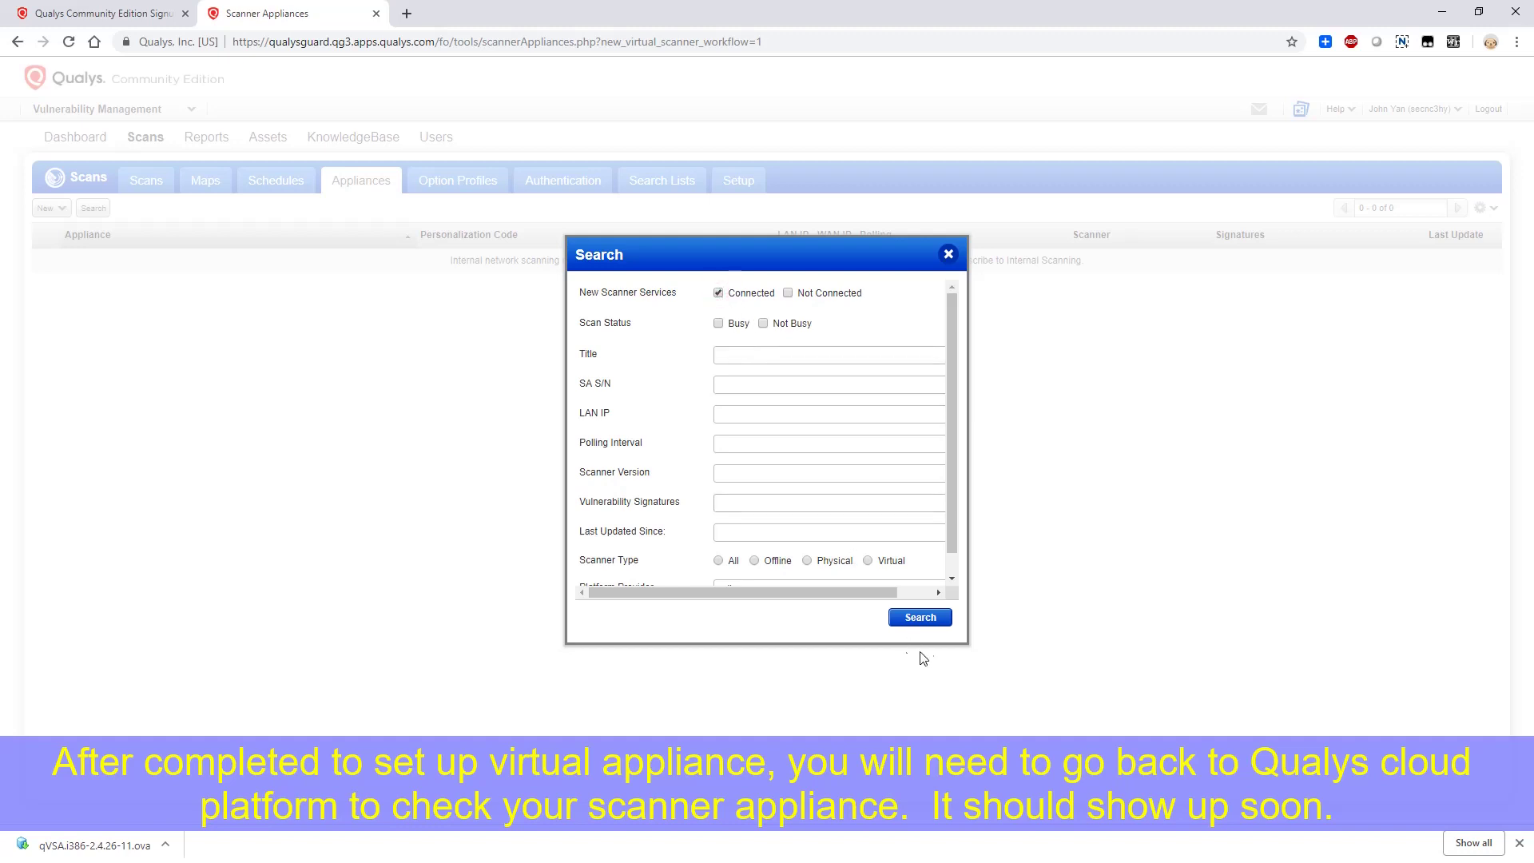
pyautogui.click(919, 618)
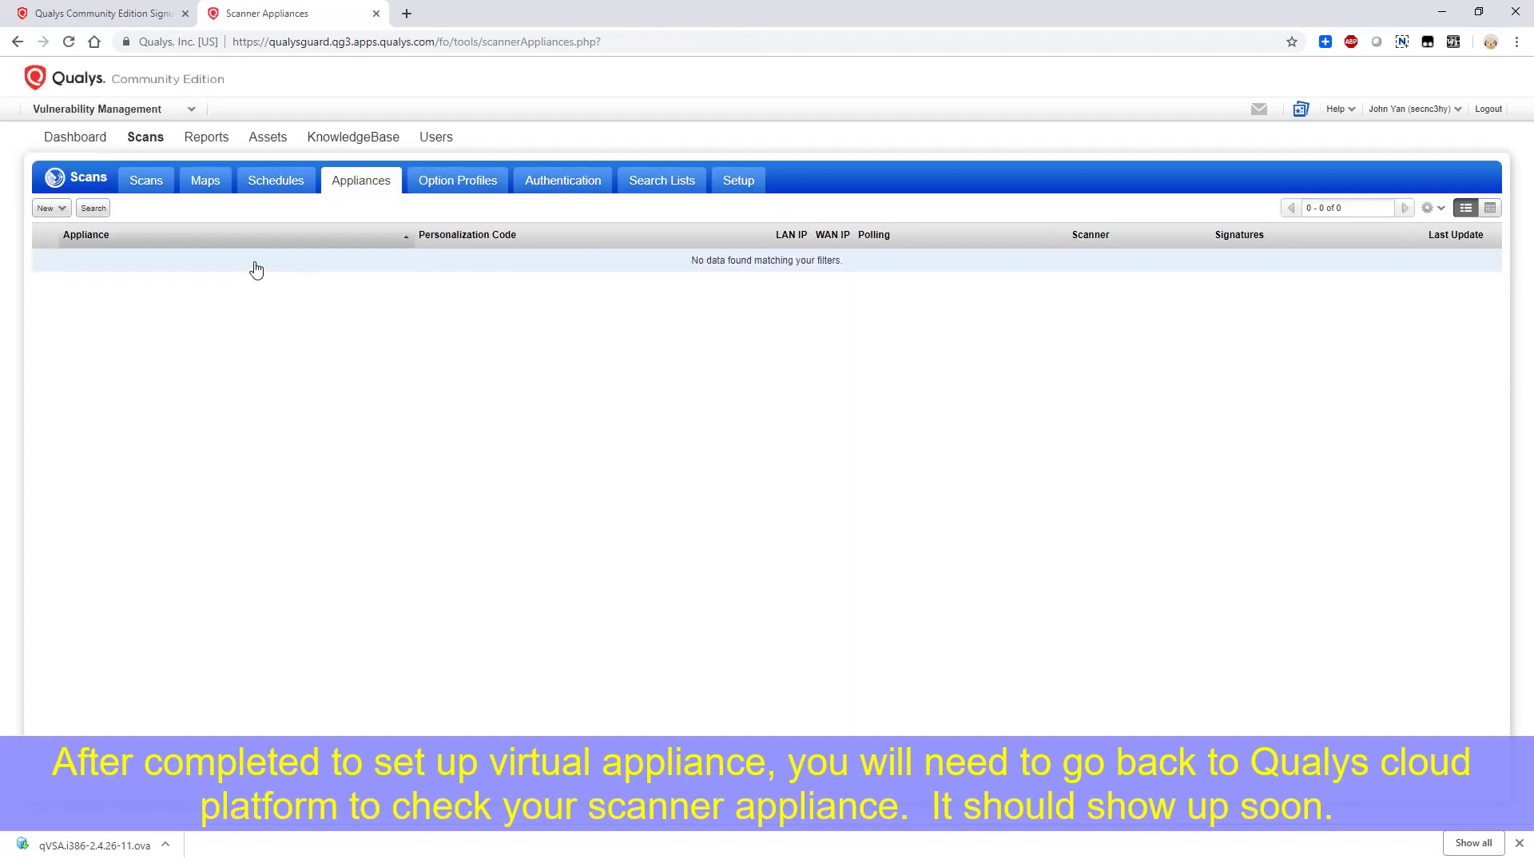
pyautogui.click(159, 184)
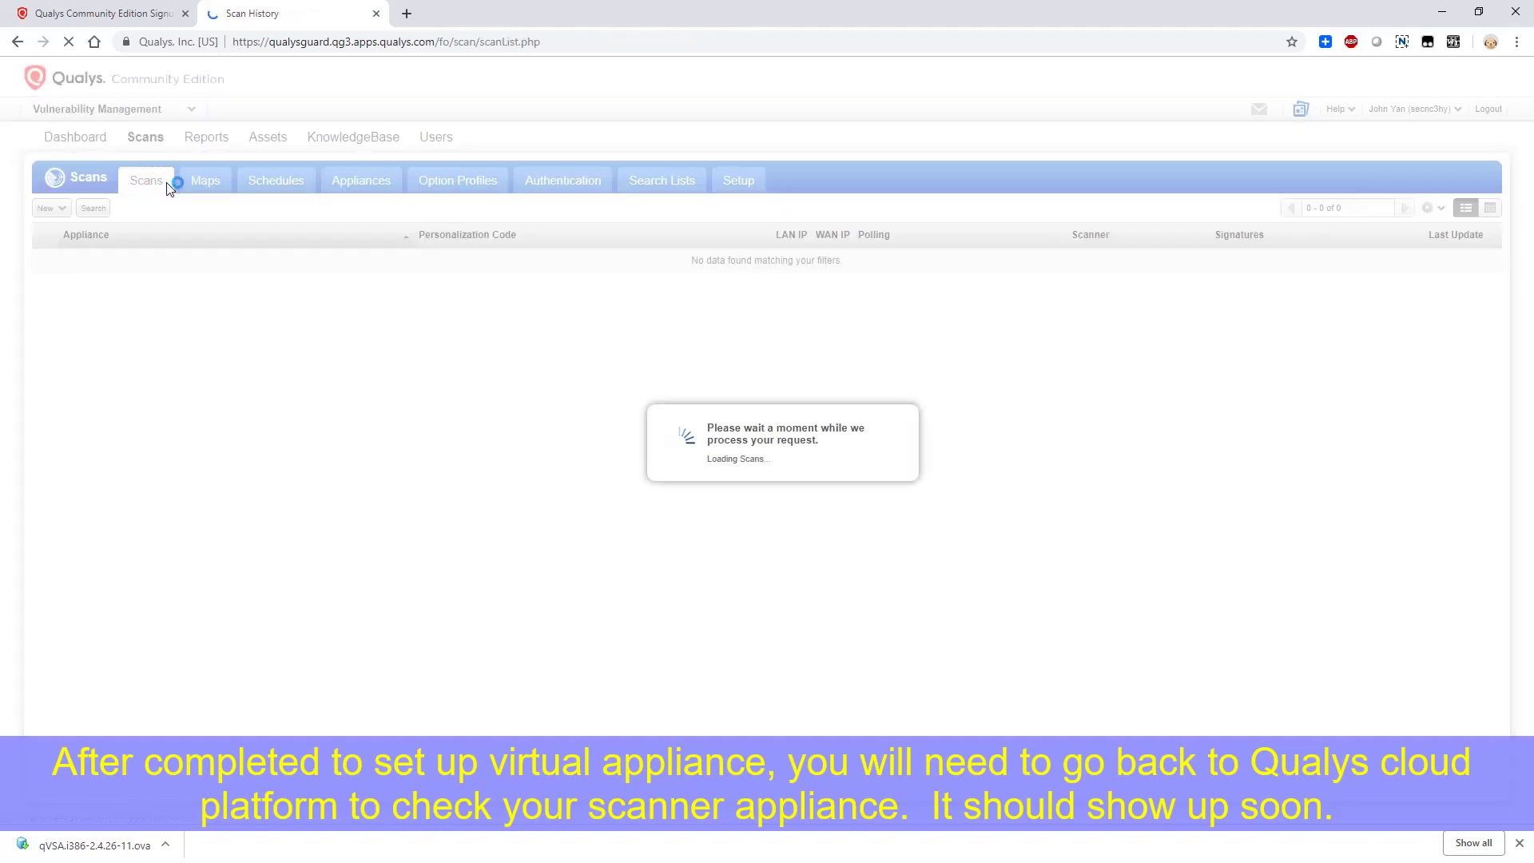
pyautogui.click(280, 183)
pyautogui.click(349, 181)
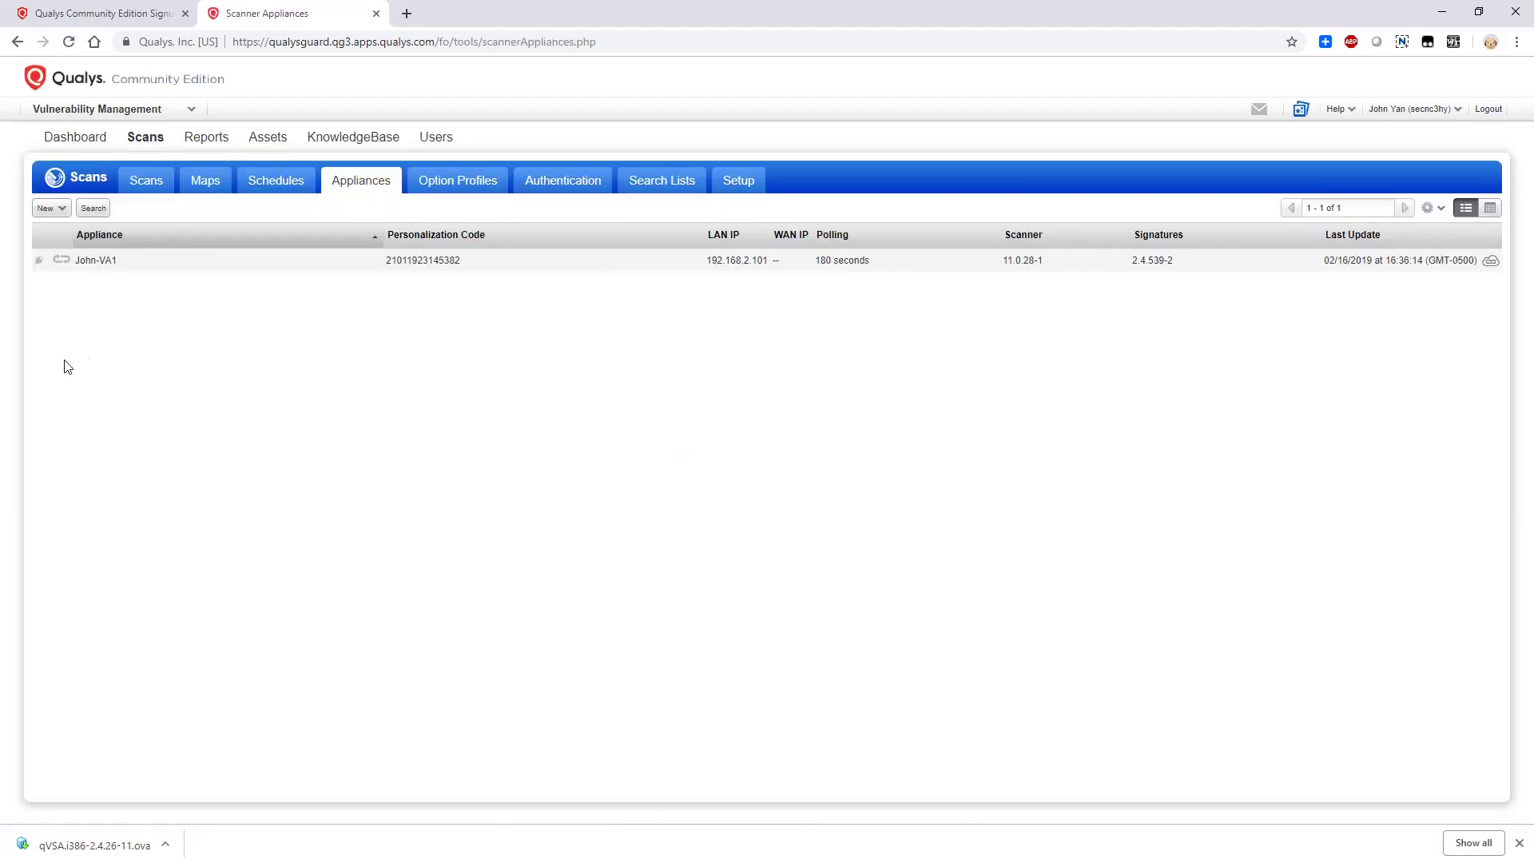
# Preview the virtual scanner appliance and open its full information at the general details
pyautogui.click(168, 261)
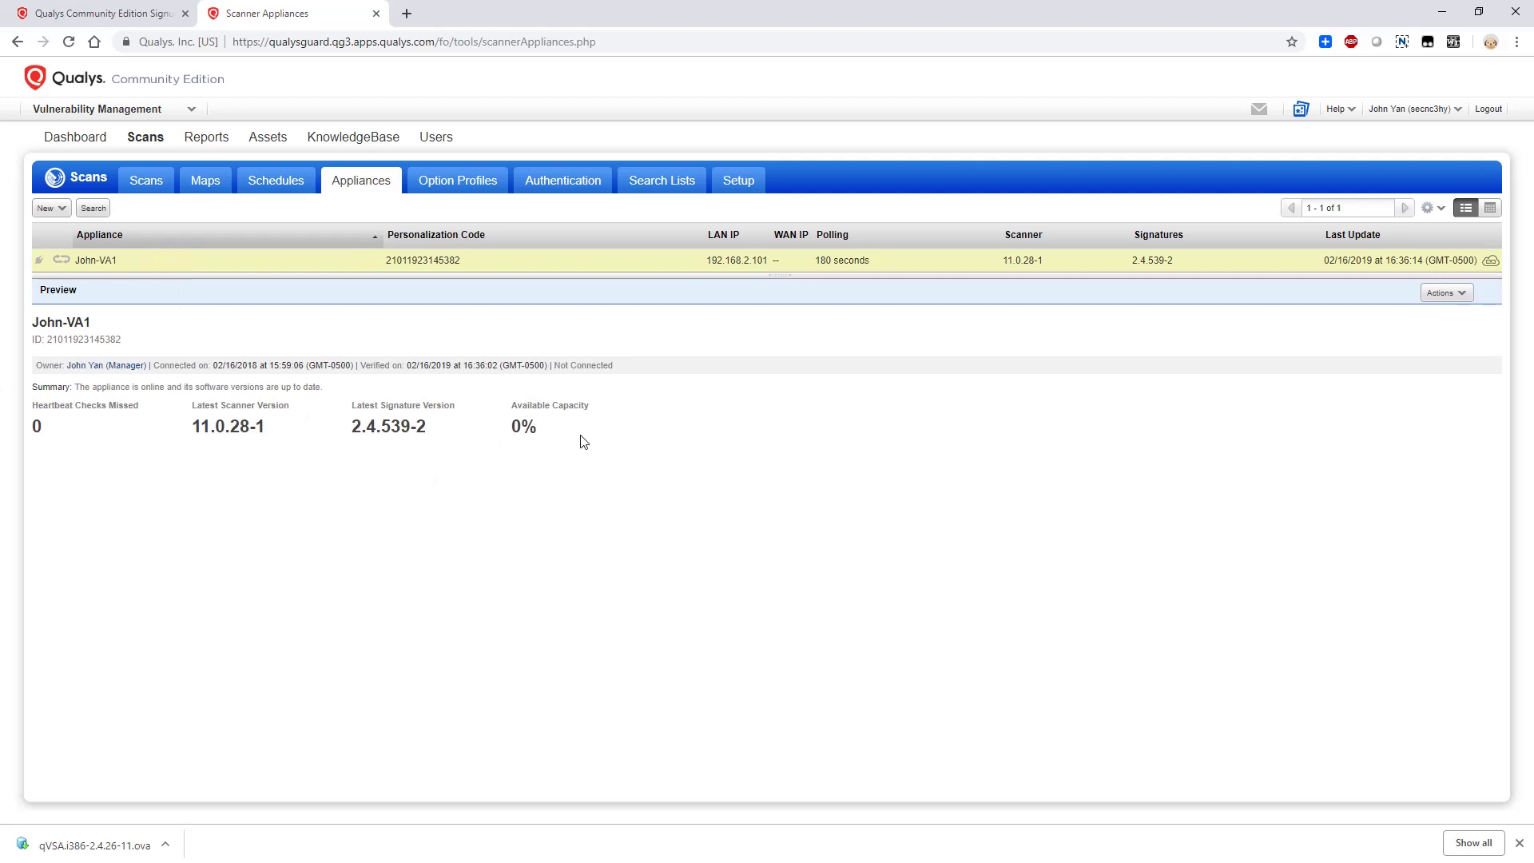
pyautogui.click(1443, 293)
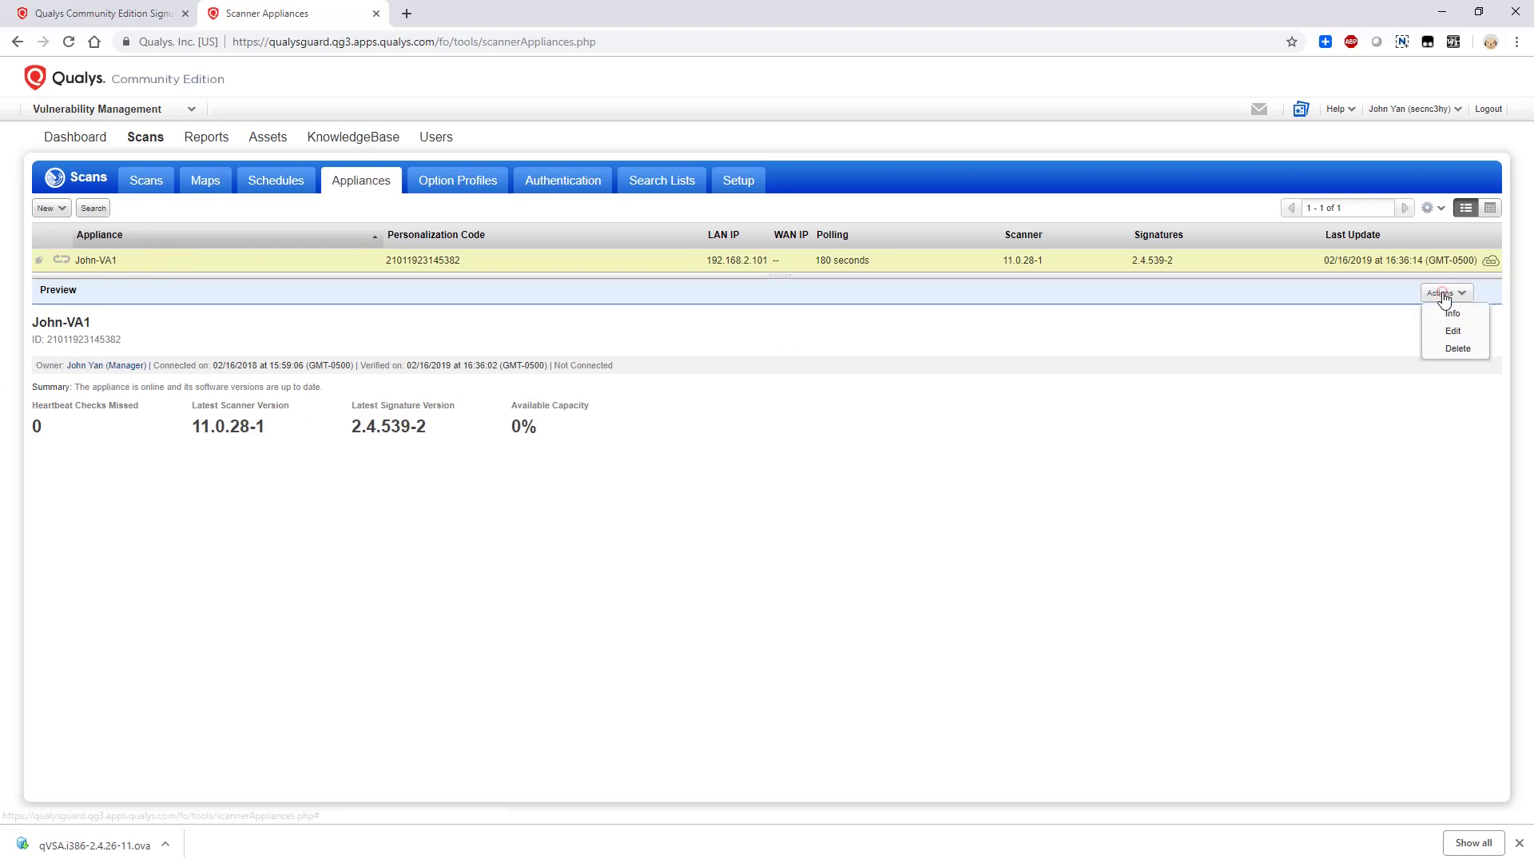
pyautogui.click(1441, 309)
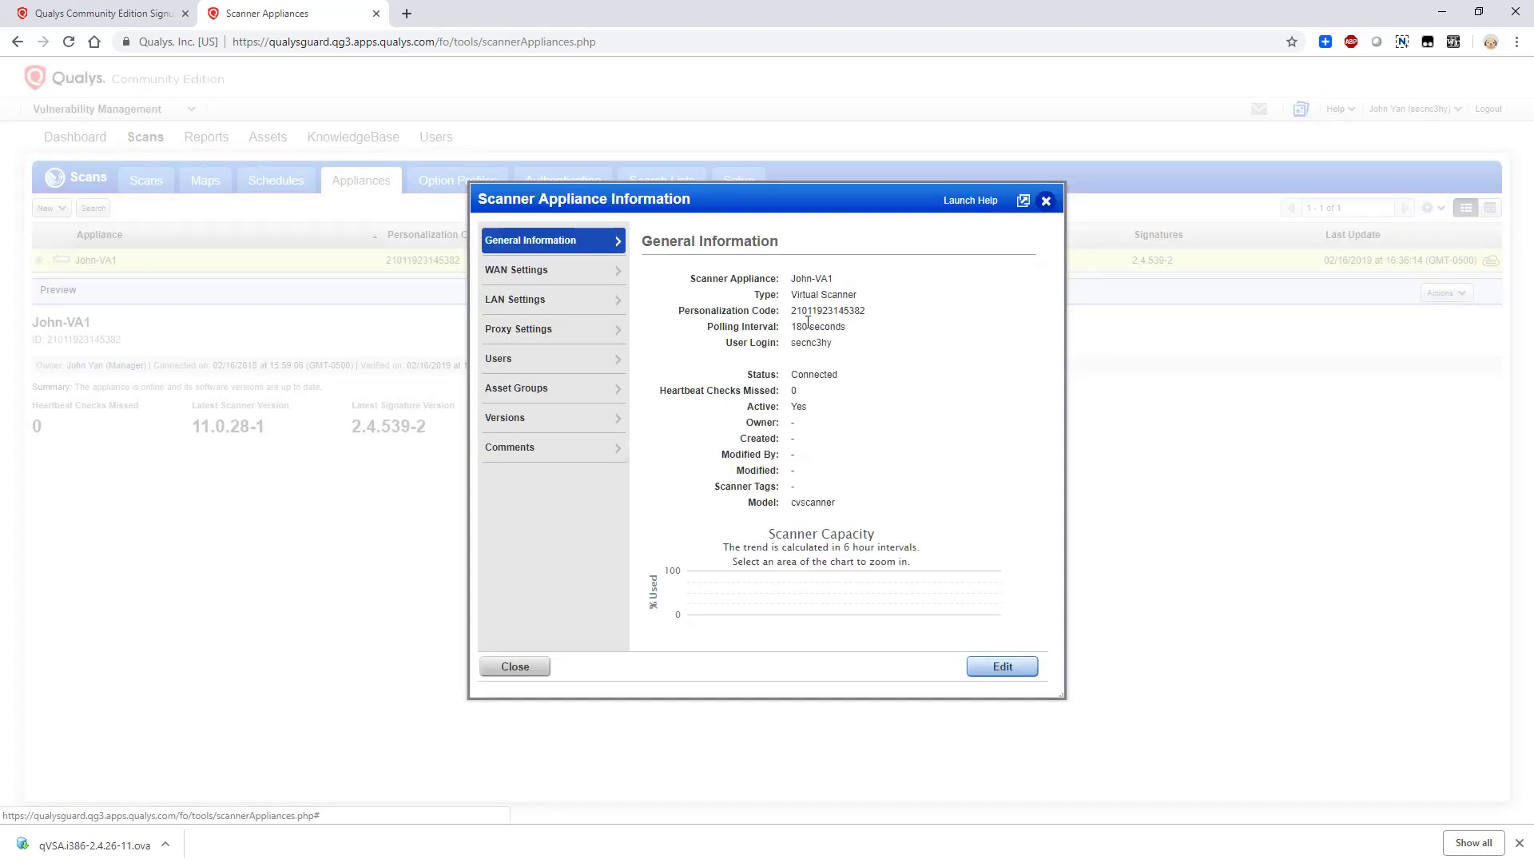
pyautogui.moveTo(794, 312); pyautogui.dragTo(799, 357)
pyautogui.click(877, 312)
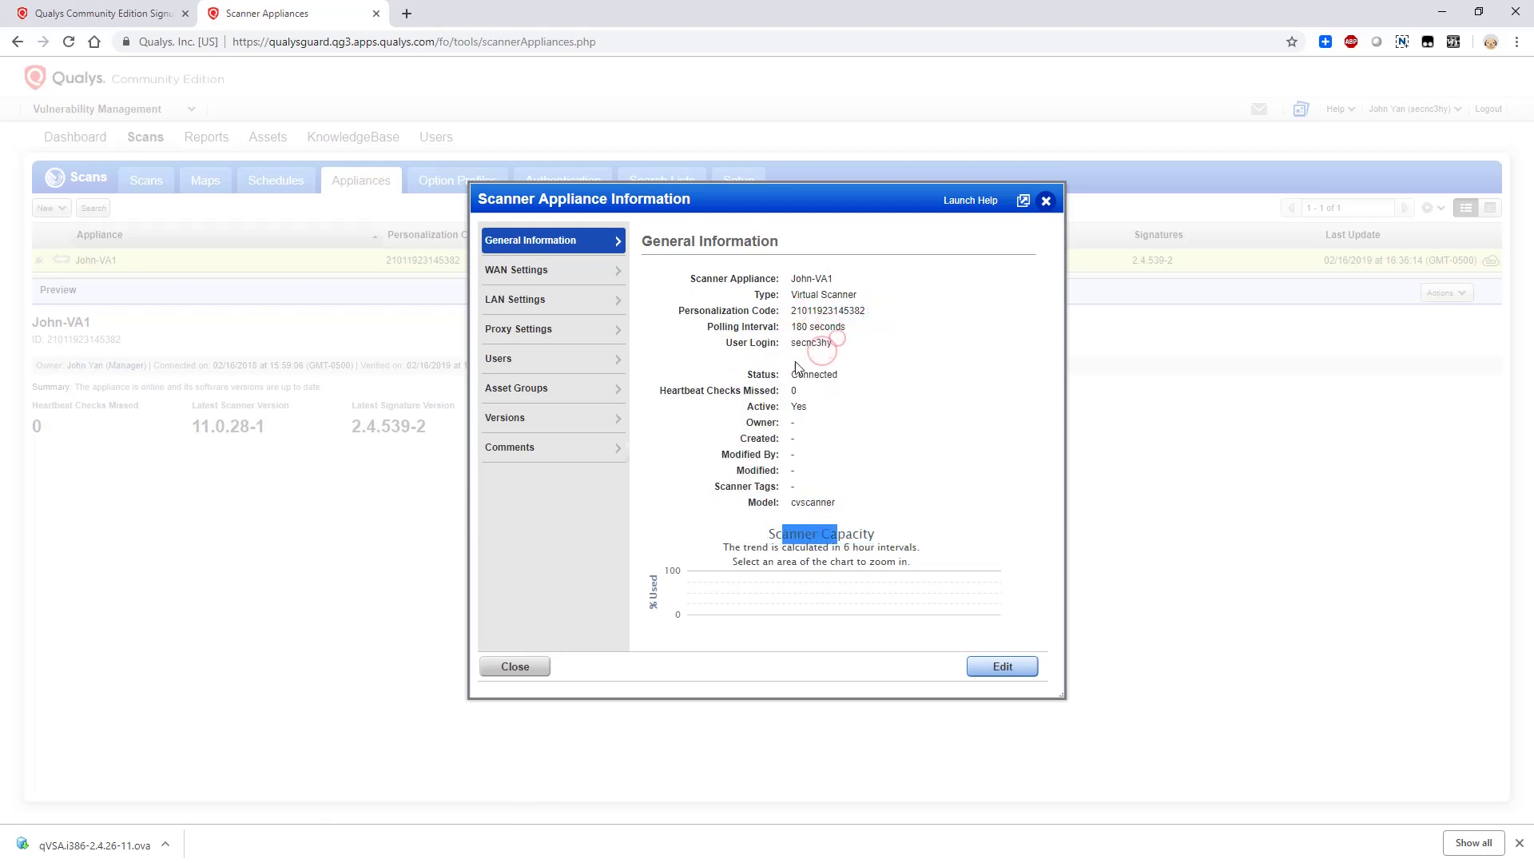
pyautogui.click(797, 362)
# Browse the WAN, LAN (IP 192.168.2.101), proxy, asset group and comment sections, then close
pyautogui.click(560, 270)
pyautogui.click(558, 297)
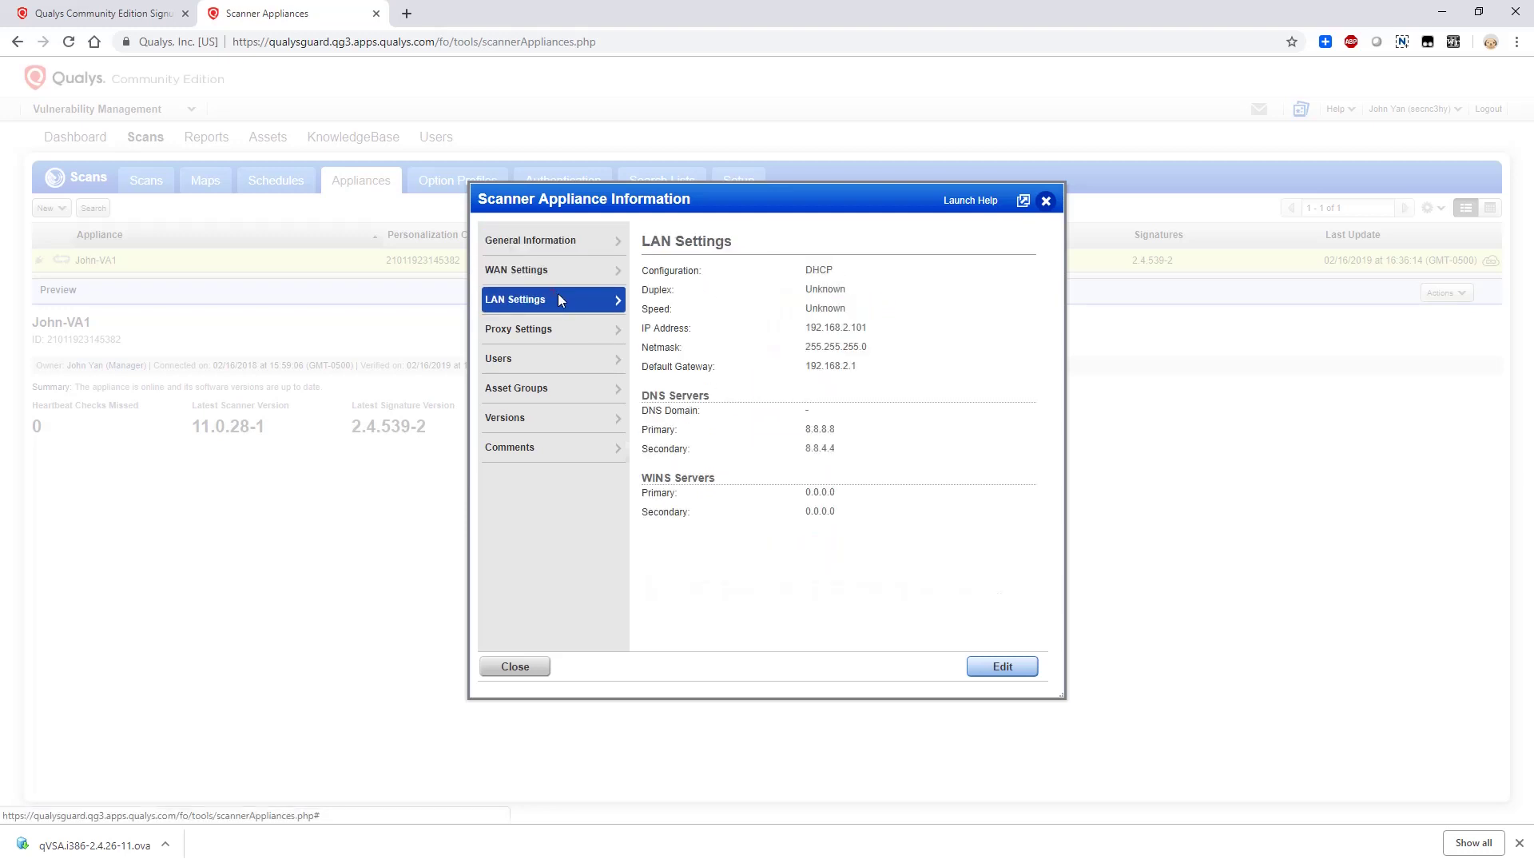
pyautogui.doubleClick(861, 329)
pyautogui.click(558, 334)
pyautogui.click(567, 390)
pyautogui.click(599, 448)
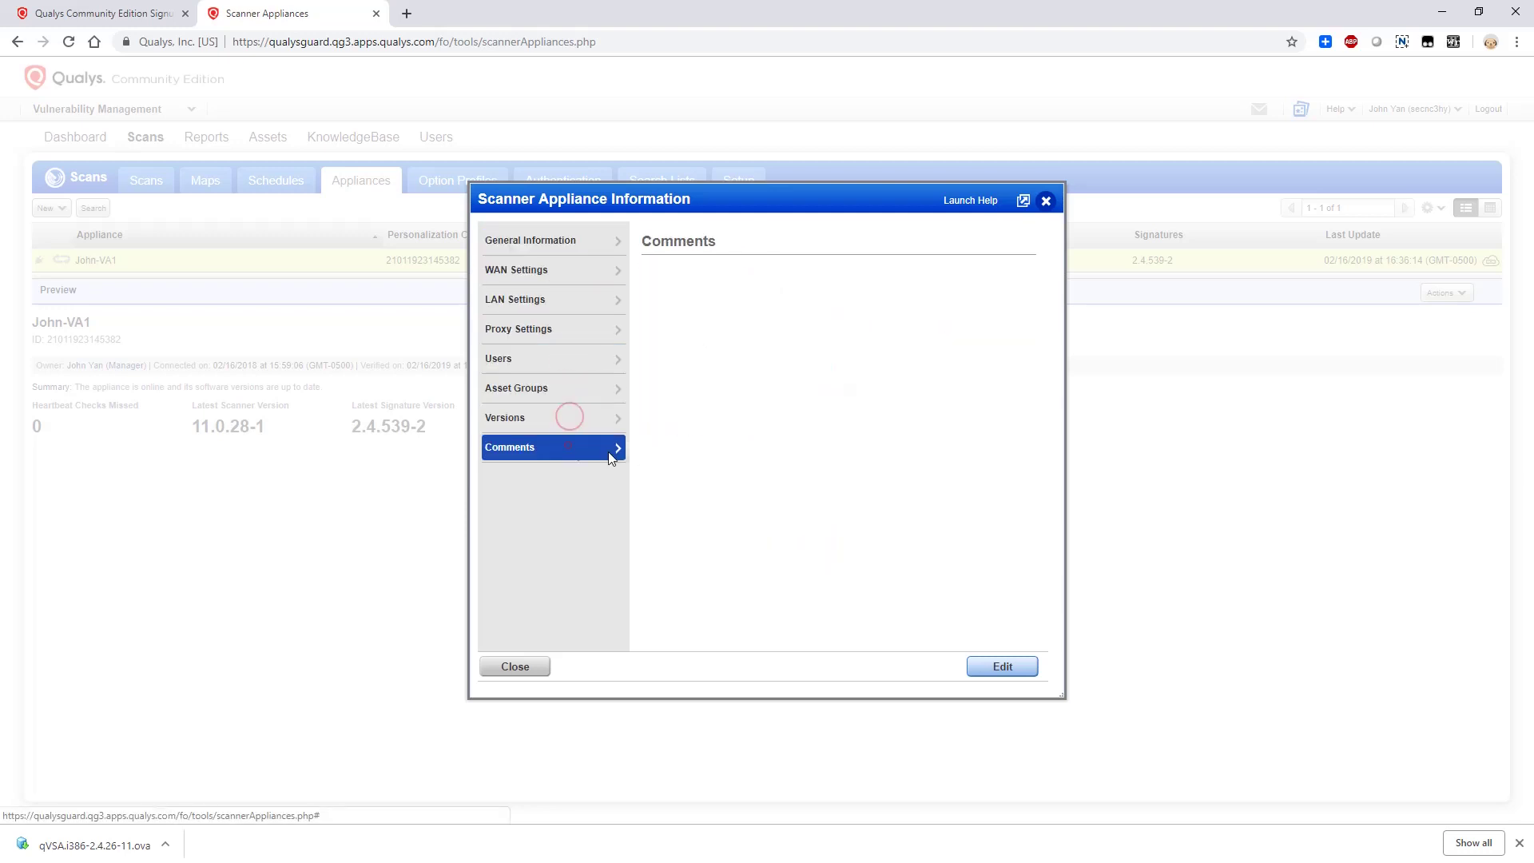
pyautogui.click(513, 666)
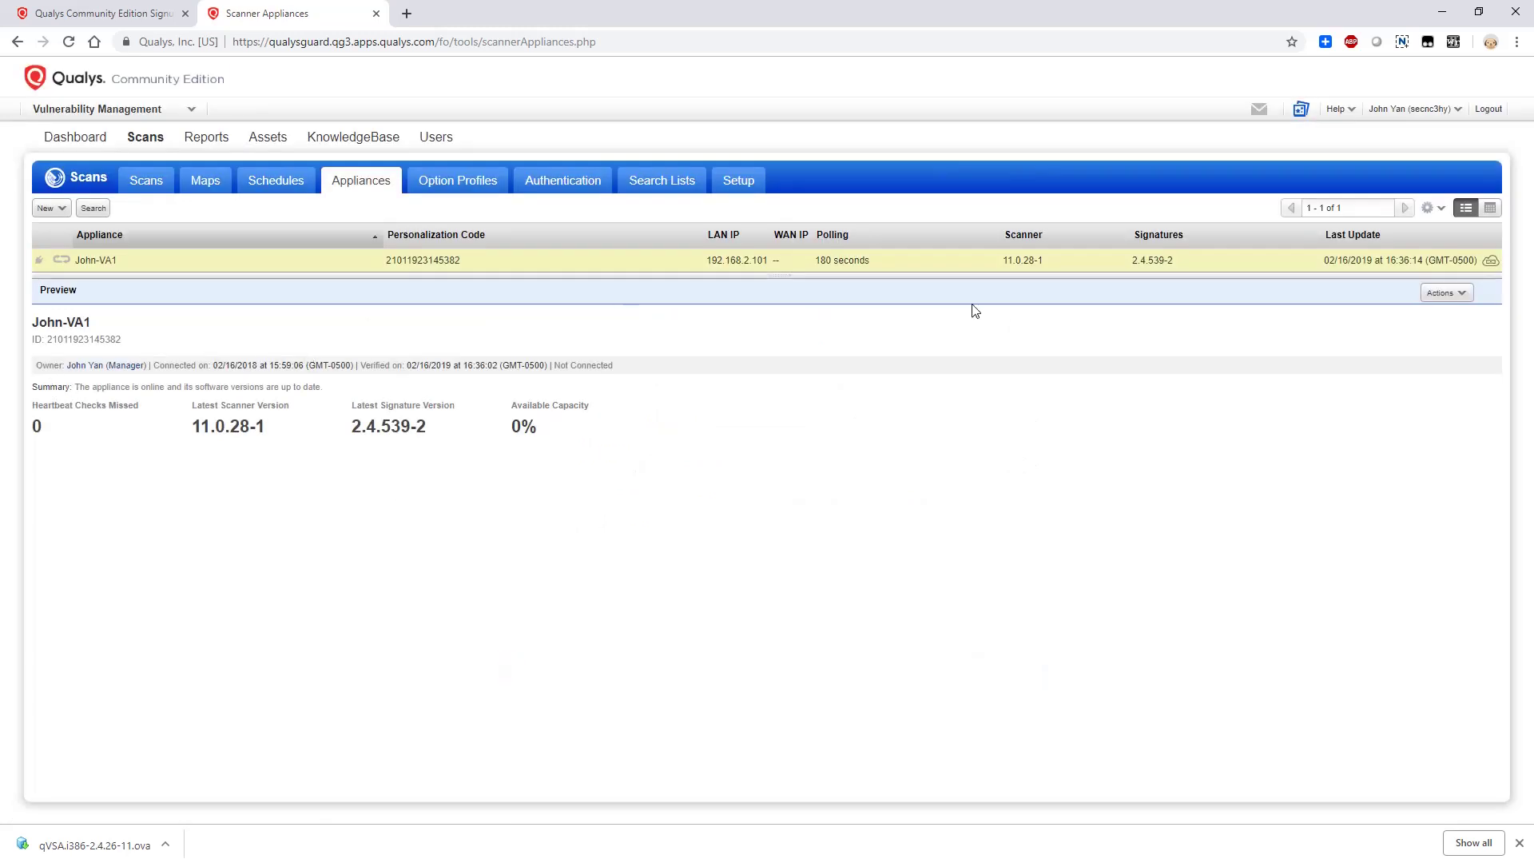
# Open the appliance's edit dialog, look through versions and comments, and cancel without saving
pyautogui.click(1445, 293)
pyautogui.click(1443, 334)
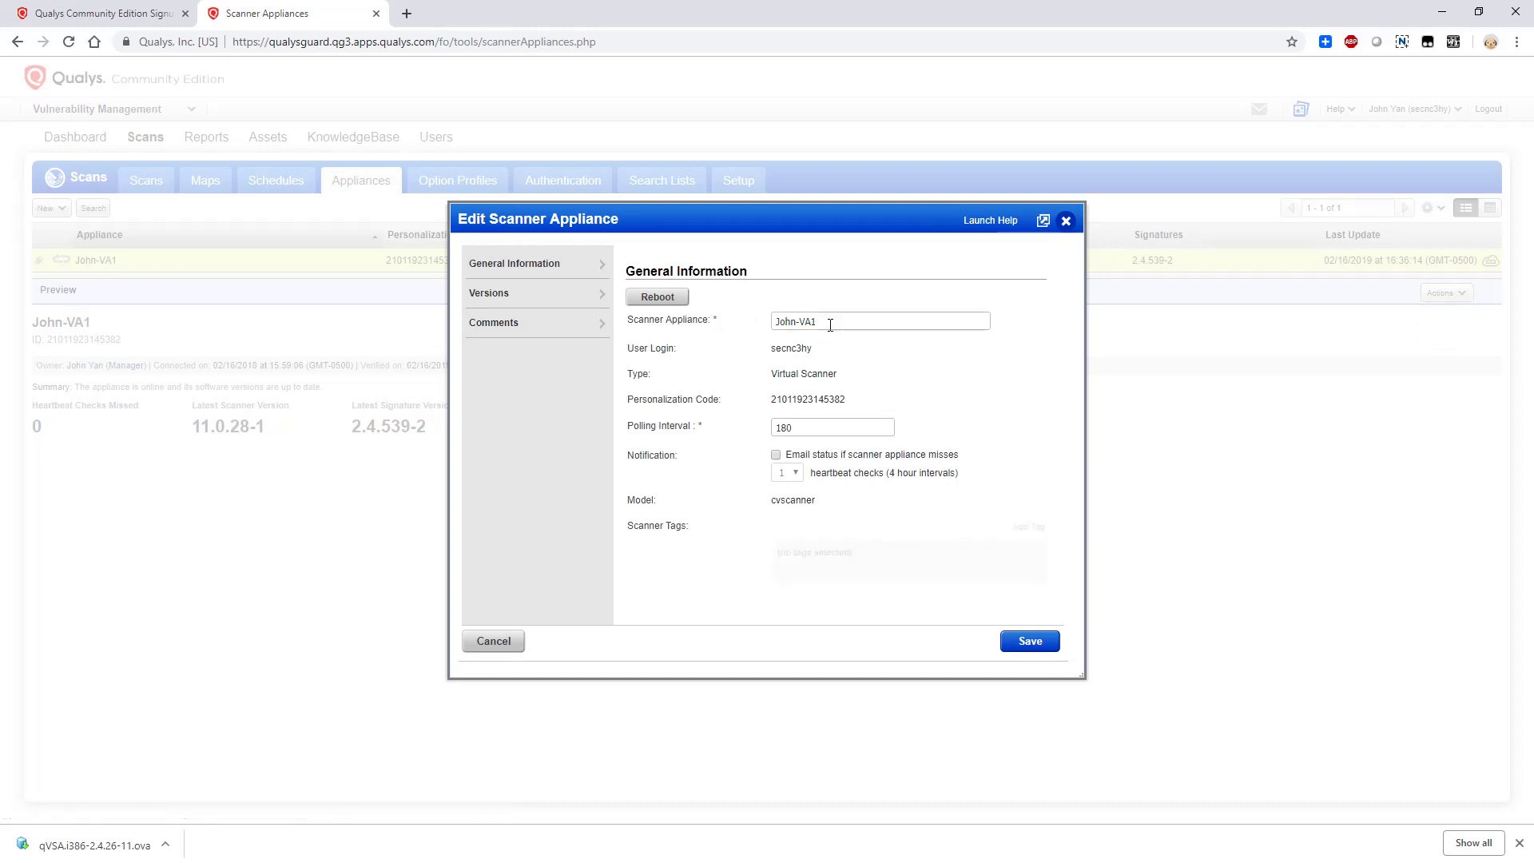
pyautogui.click(601, 296)
pyautogui.click(548, 268)
pyautogui.click(511, 322)
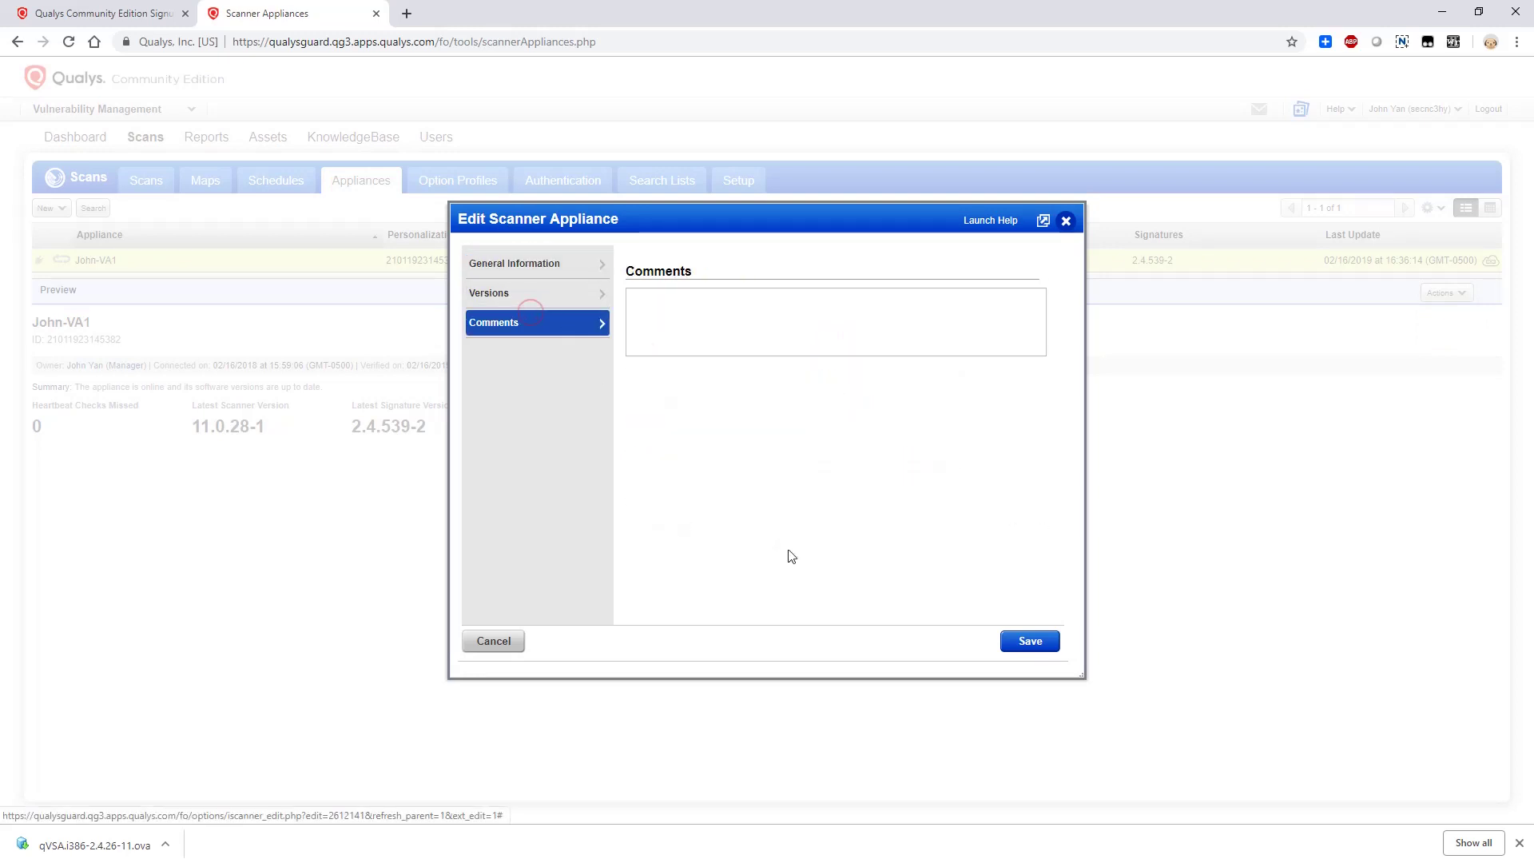
pyautogui.click(500, 642)
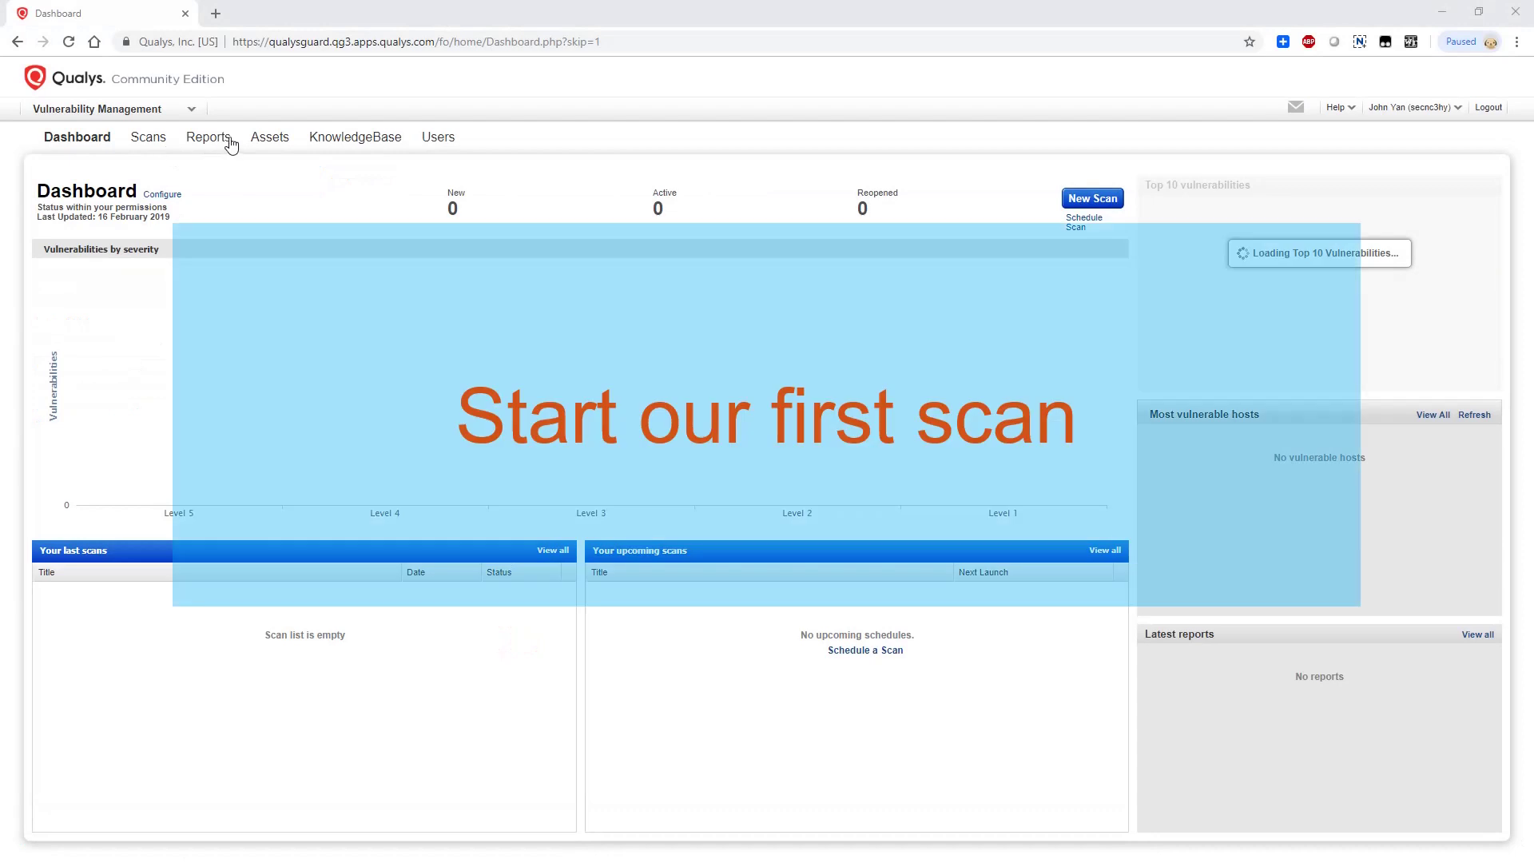
# Start a new option profile under Scans > Option Profiles, titled Light Discovery Scan
pyautogui.click(149, 137)
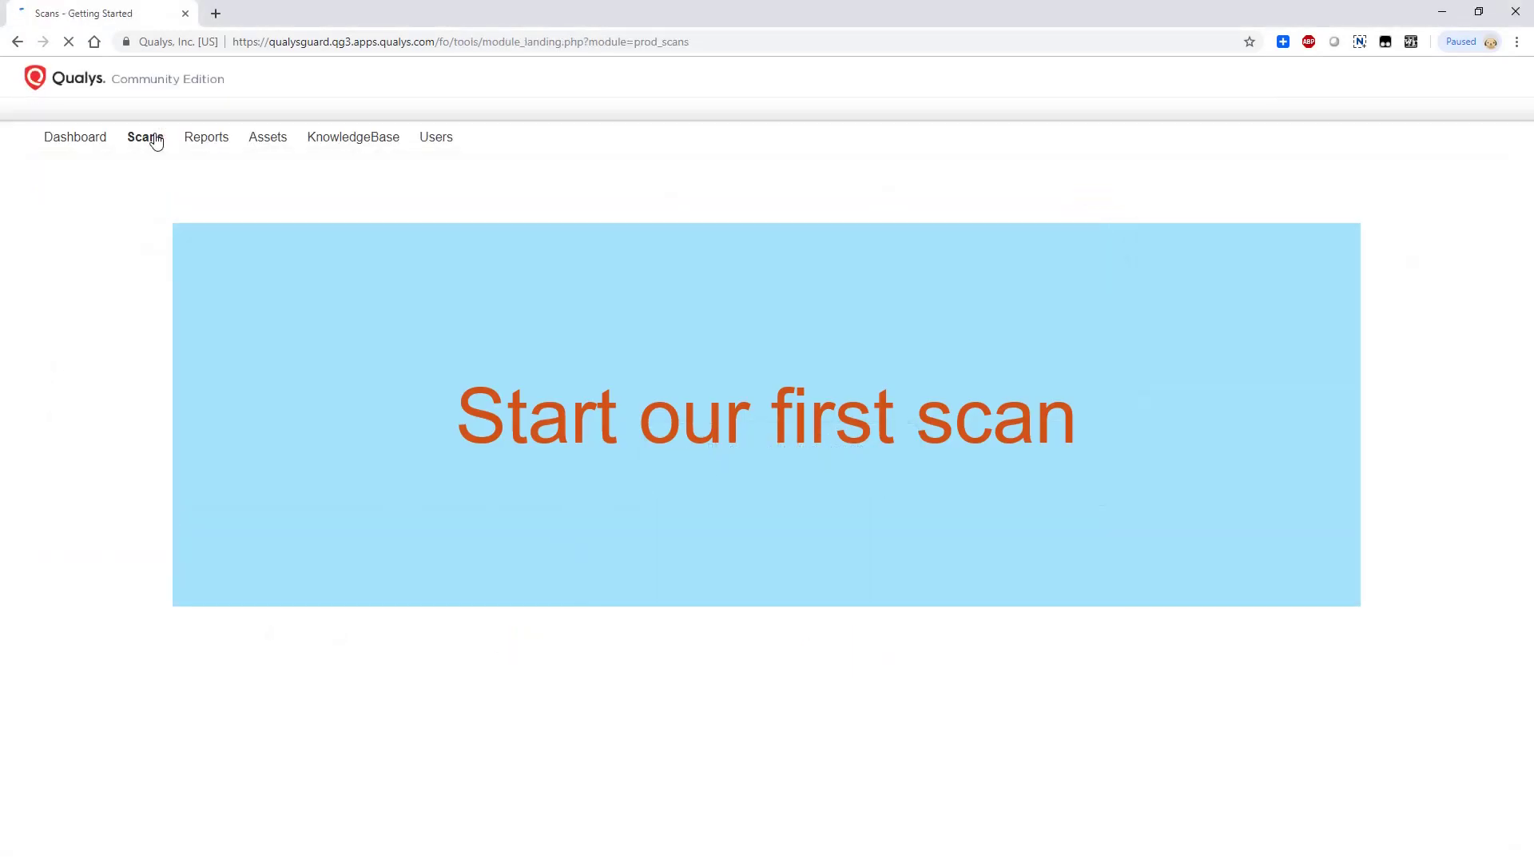
pyautogui.click(470, 182)
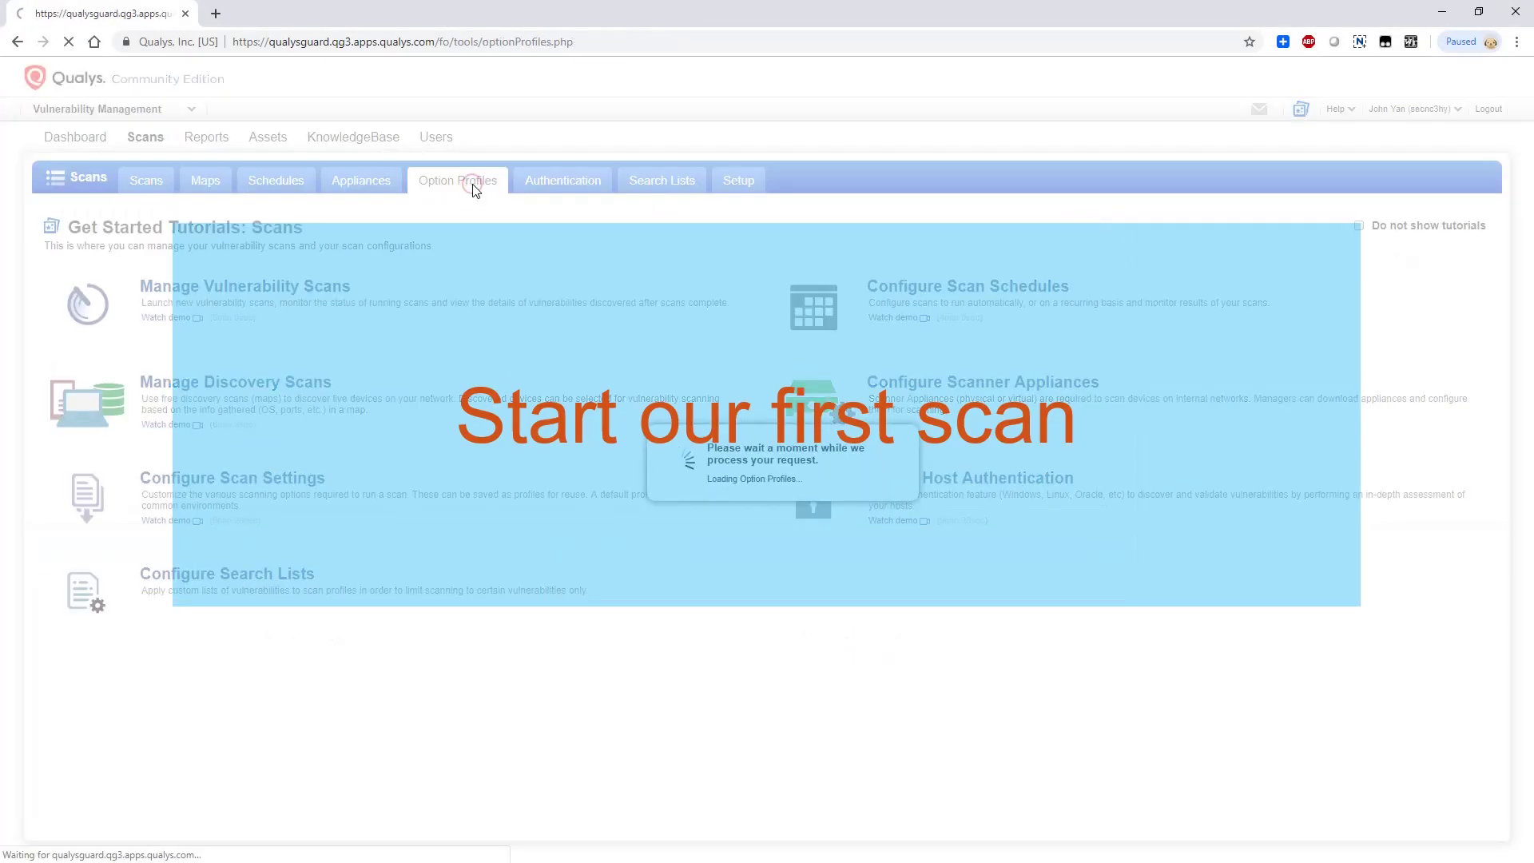
pyautogui.click(147, 208)
pyautogui.click(153, 227)
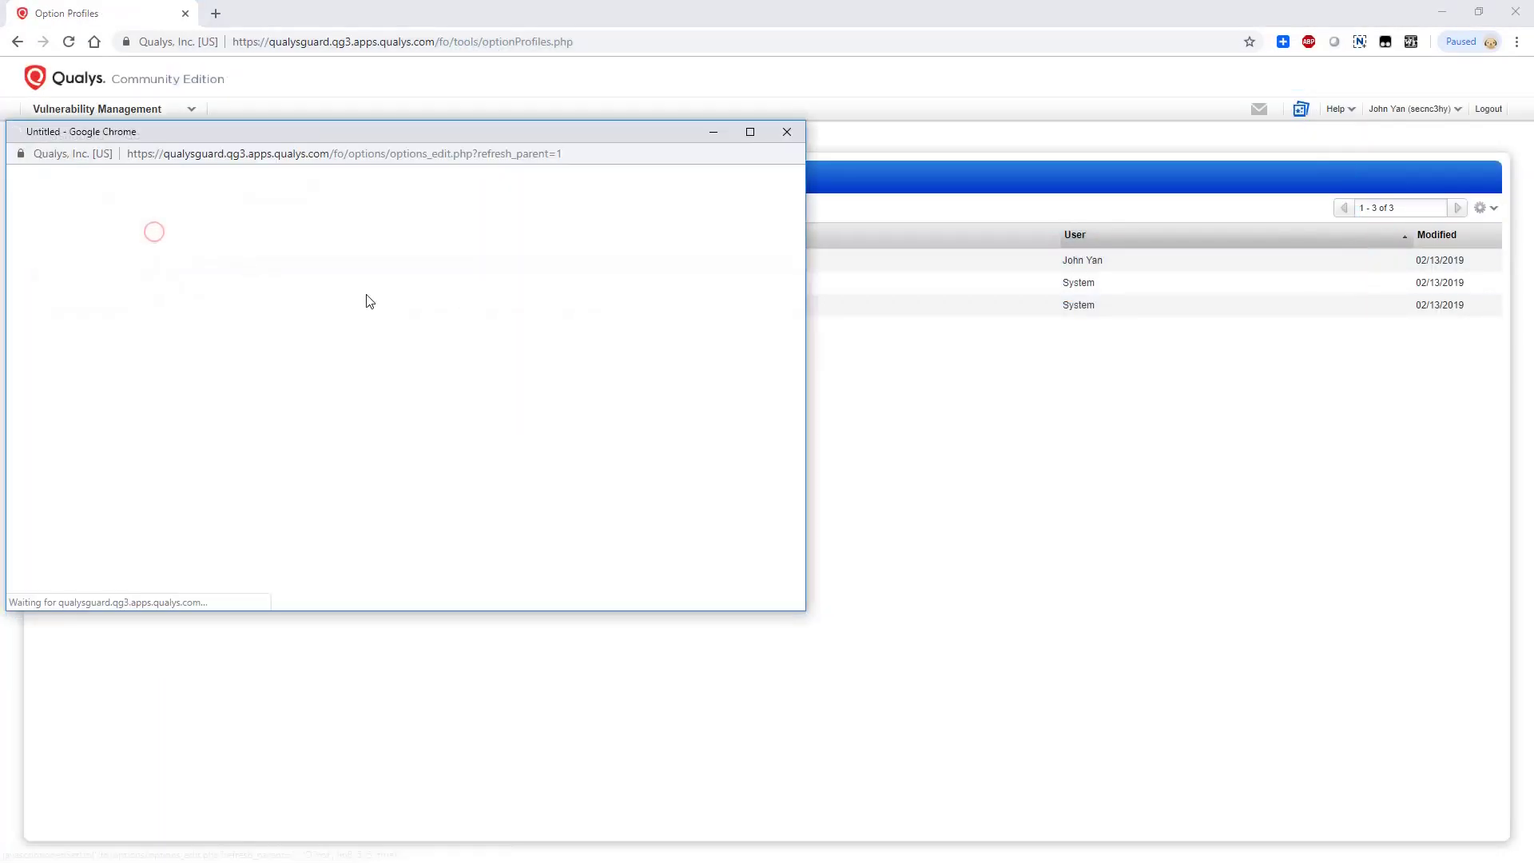
pyautogui.moveTo(446, 134); pyautogui.dragTo(649, 195)
pyautogui.write('Light Scan')
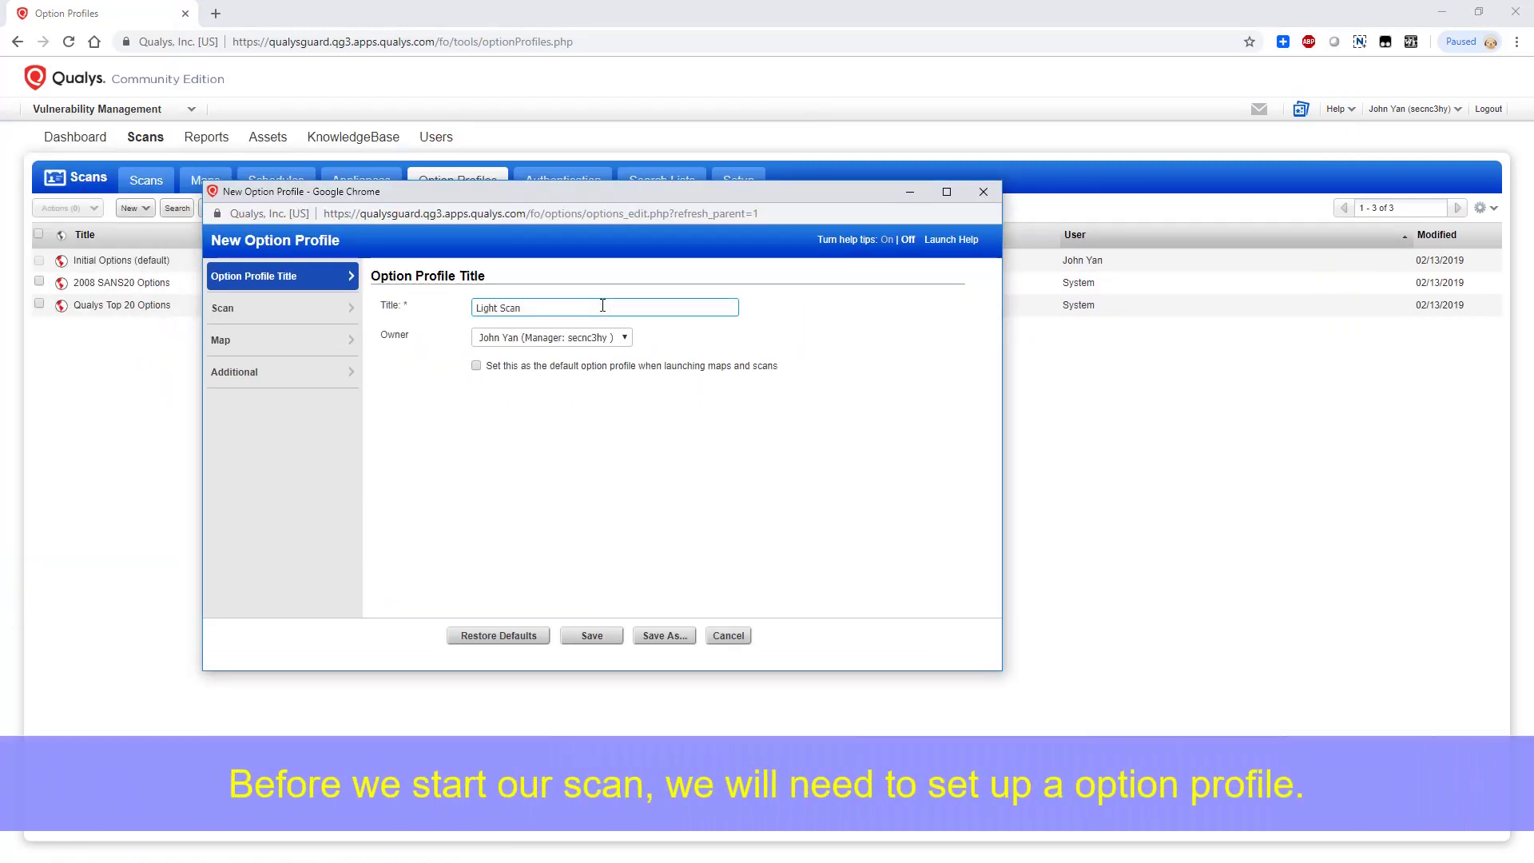
pyautogui.write('very')
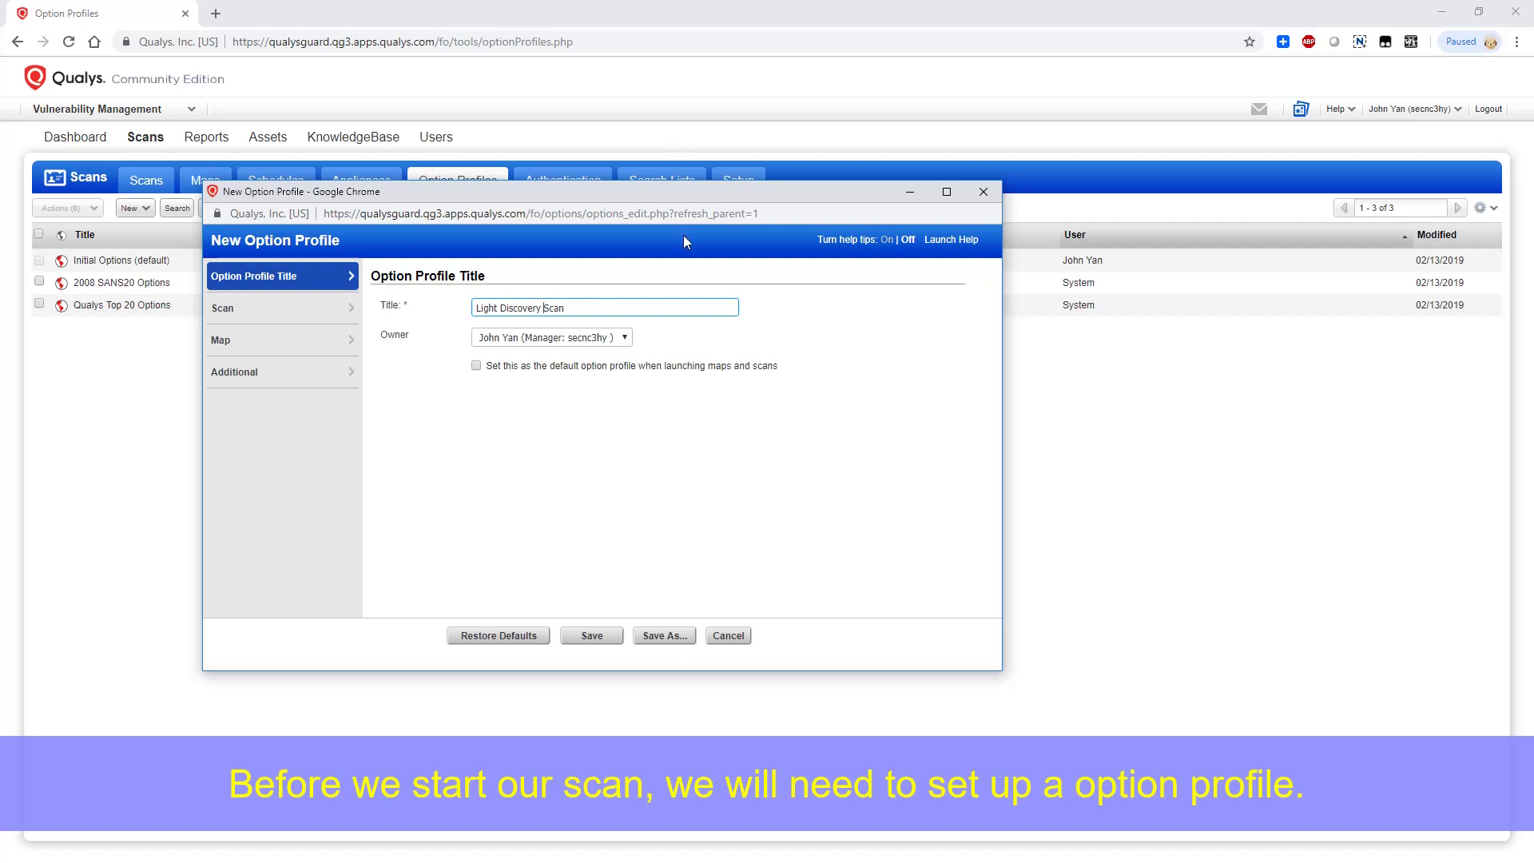
# Set the profile's scan settings to the Light Scan set of TCP ports
pyautogui.click(304, 310)
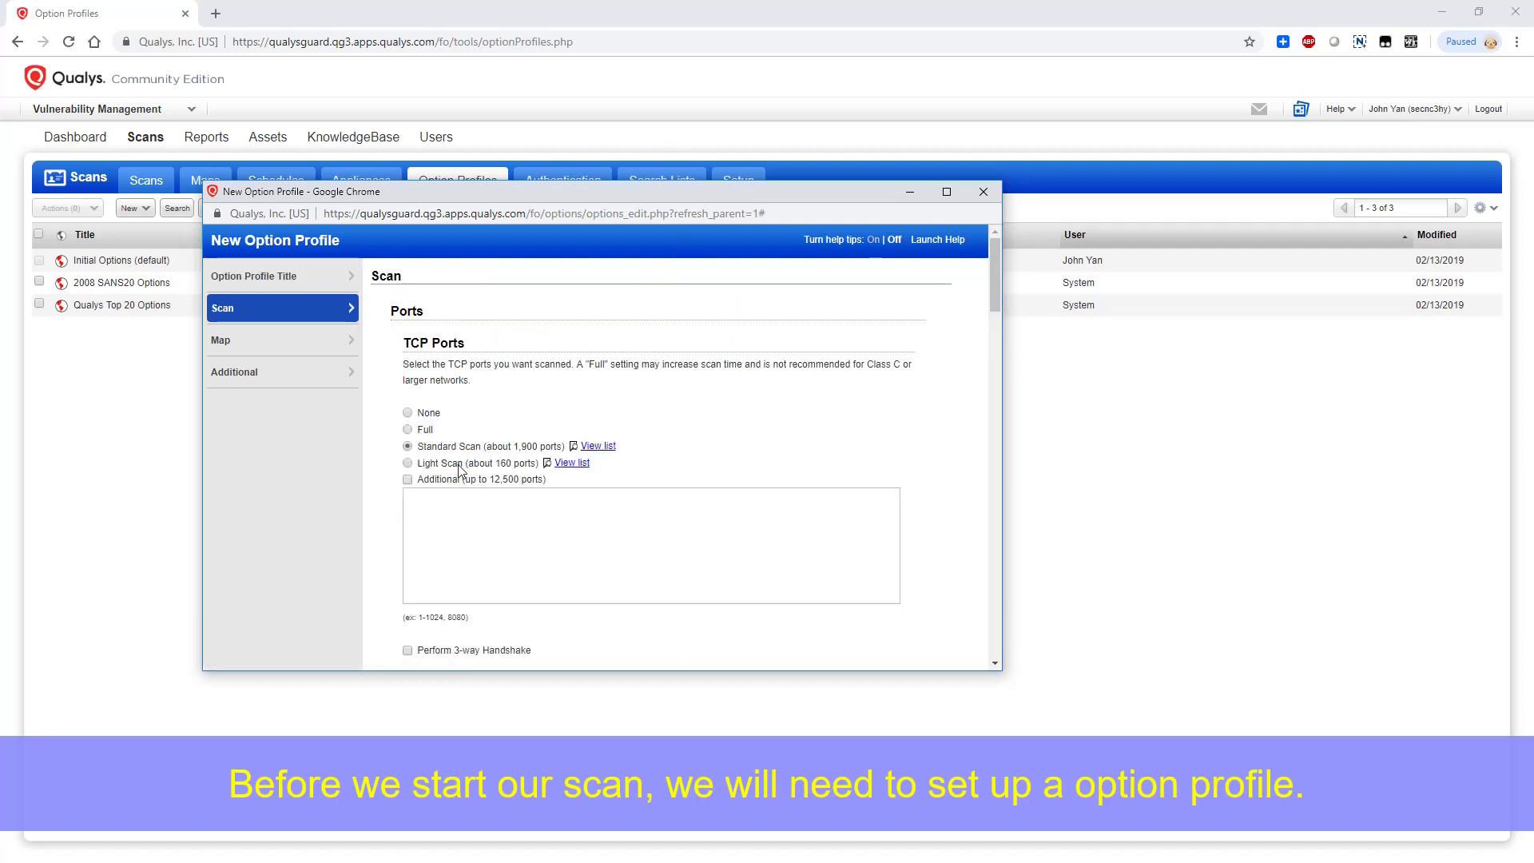
pyautogui.scroll(-3, 566, 497)
pyautogui.scroll(-9, 456, 555)
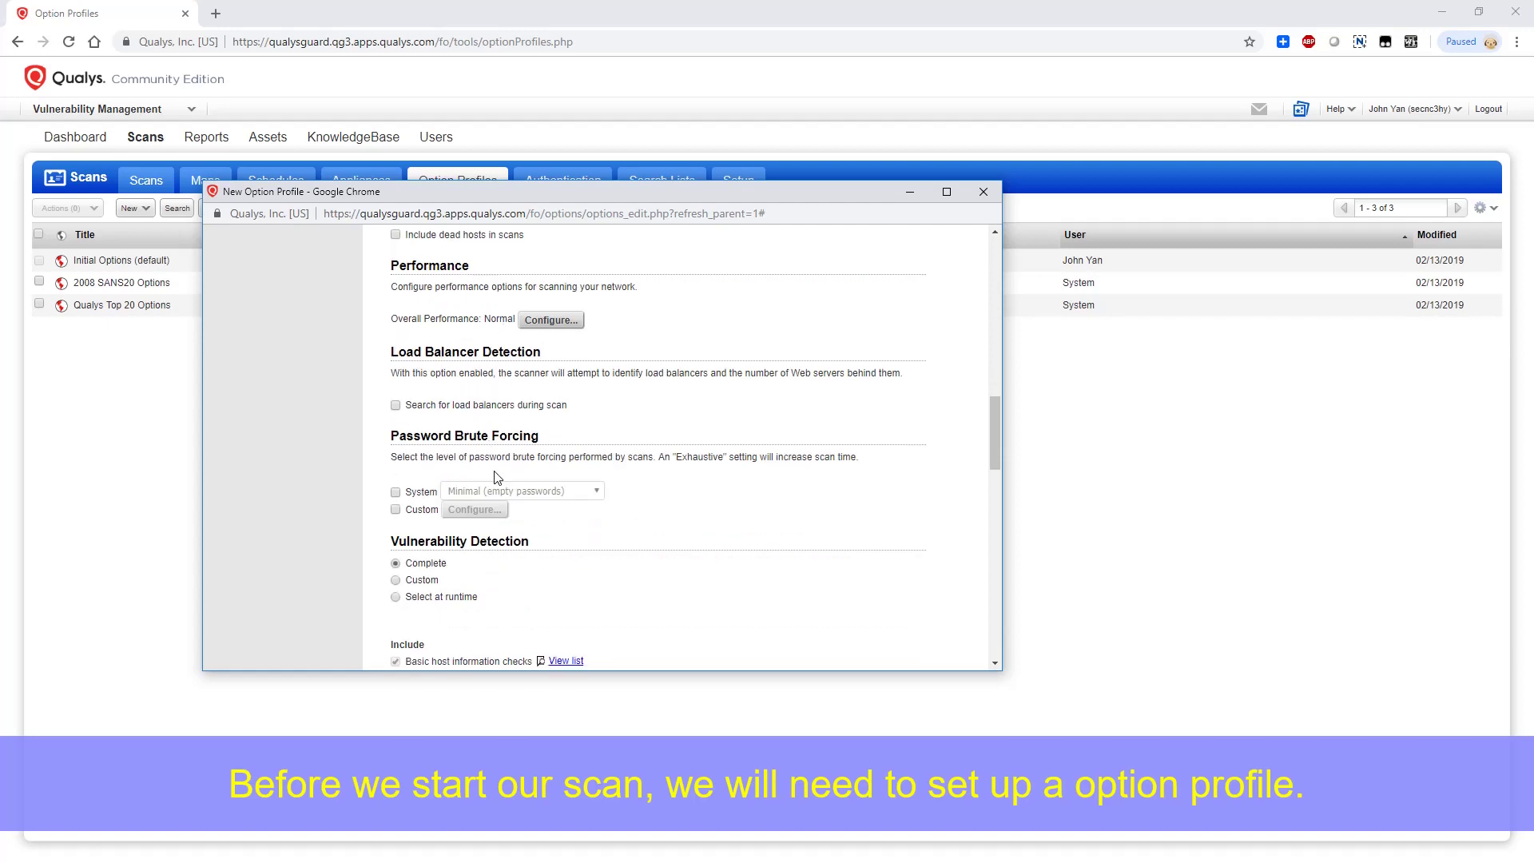
pyautogui.scroll(-5, 498, 477)
pyautogui.scroll(-12, 460, 362)
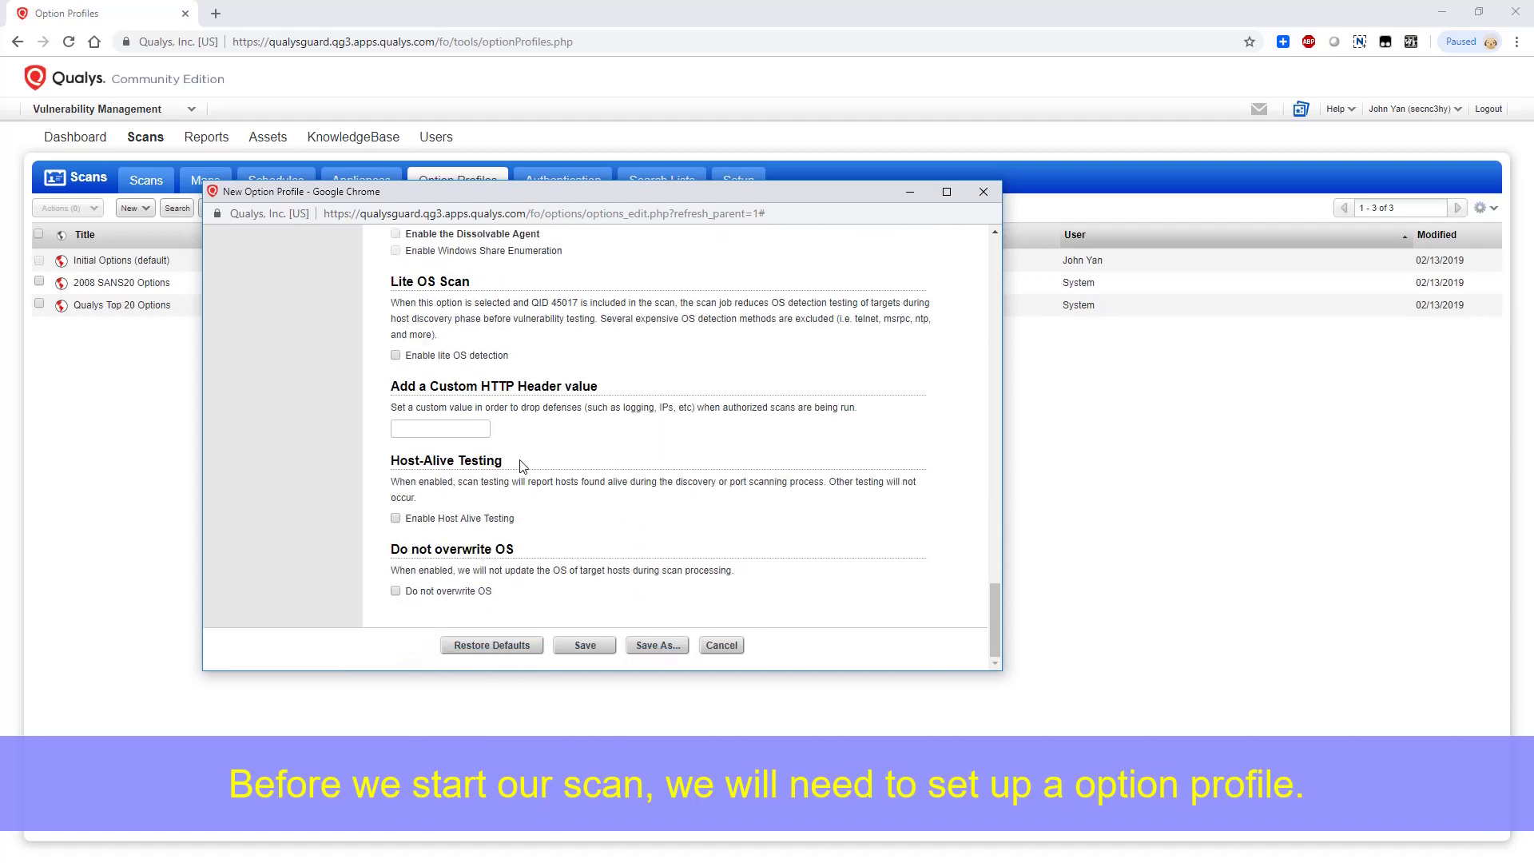
pyautogui.moveTo(994, 621); pyautogui.dragTo(991, 256)
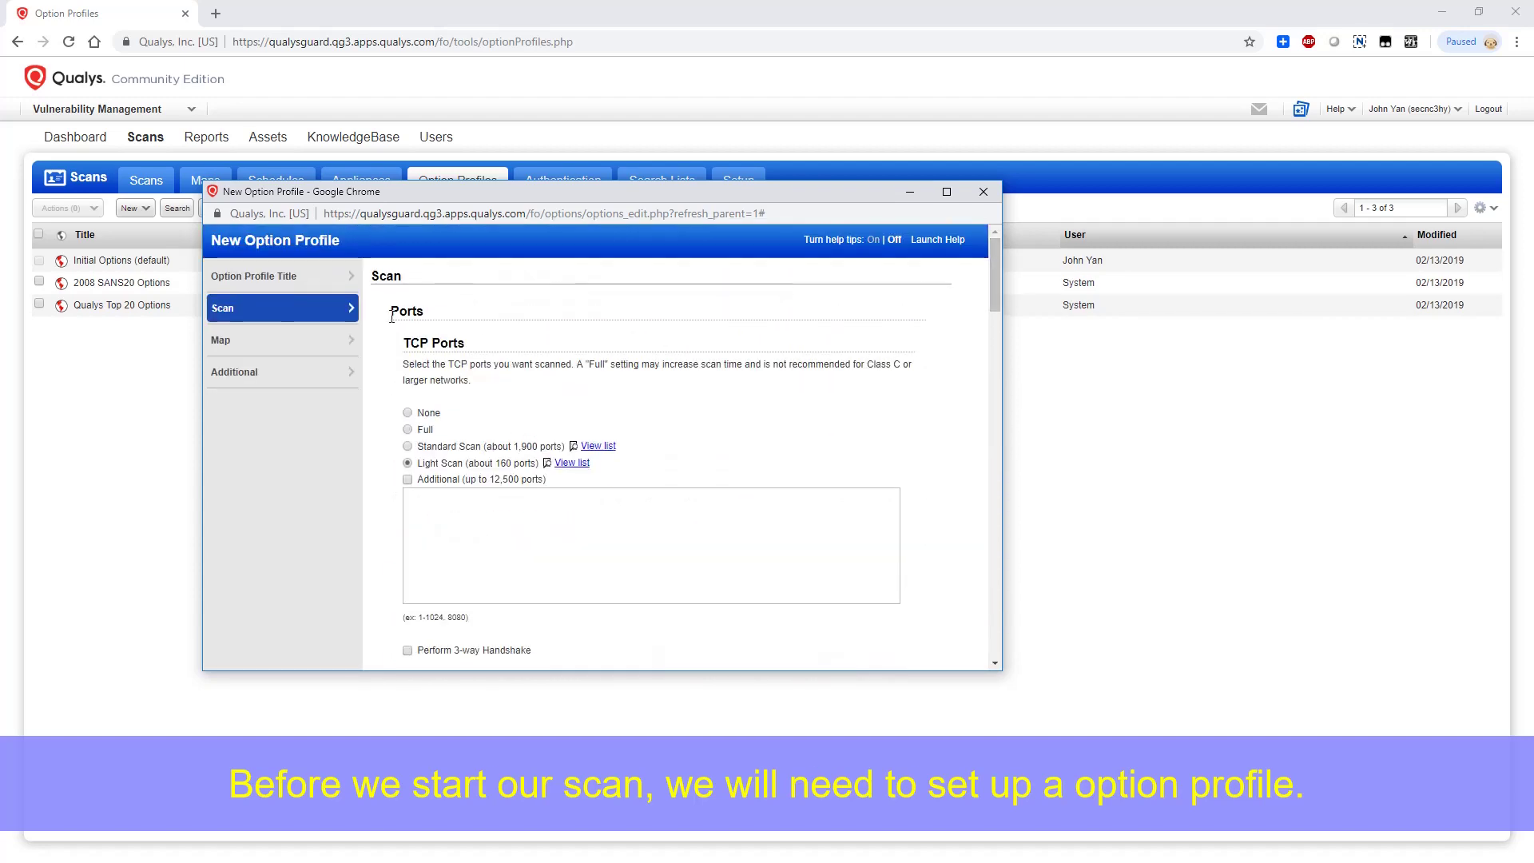
# Check the map settings, save the Light Discovery Scan profile, and go back to the appliances list
pyautogui.click(326, 344)
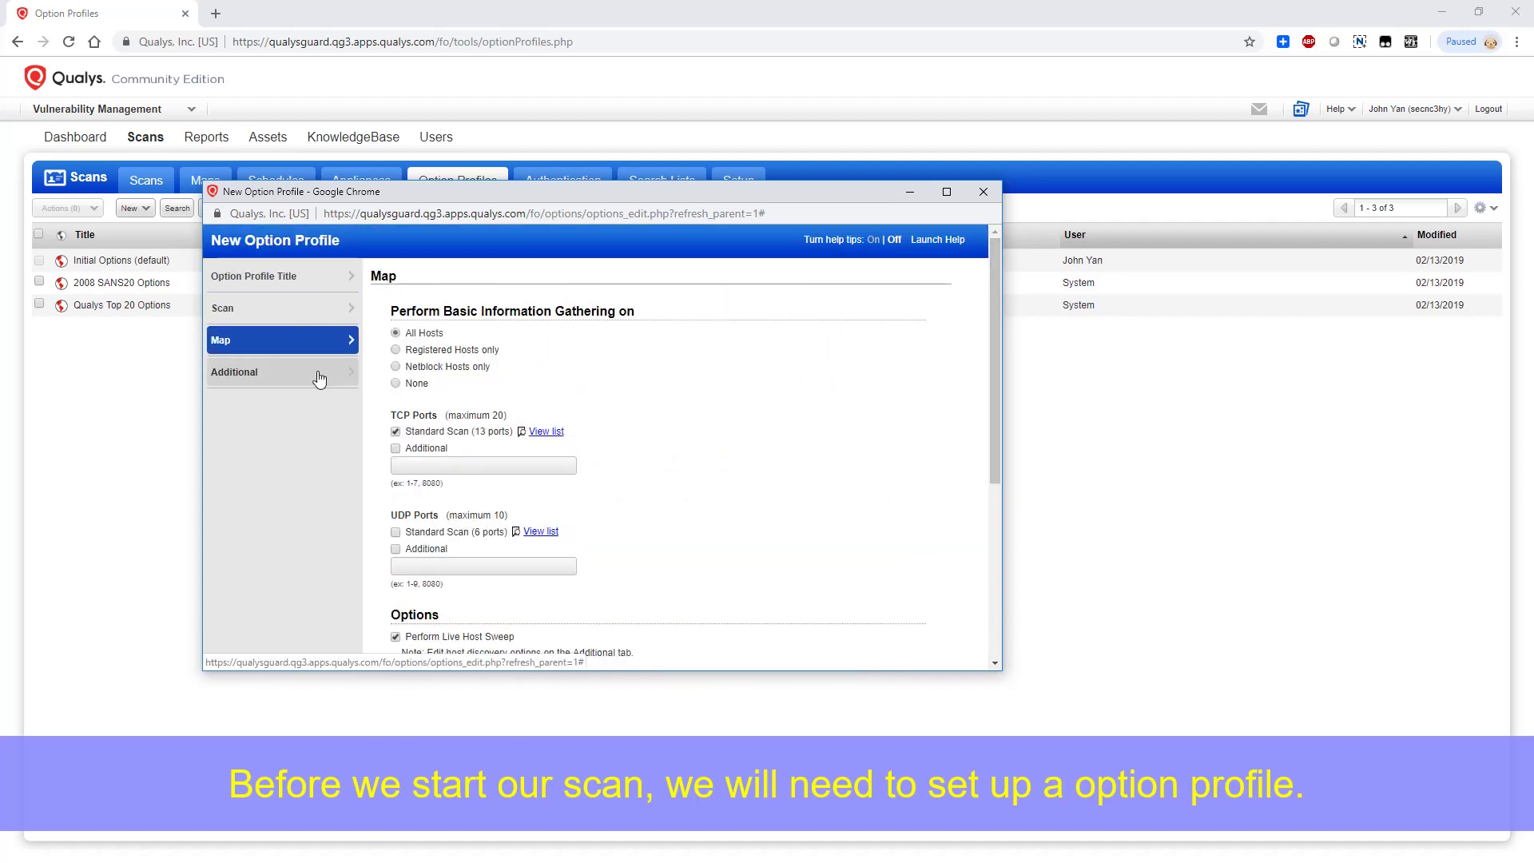
pyautogui.scroll(-2, 527, 445)
pyautogui.scroll(2, 467, 389)
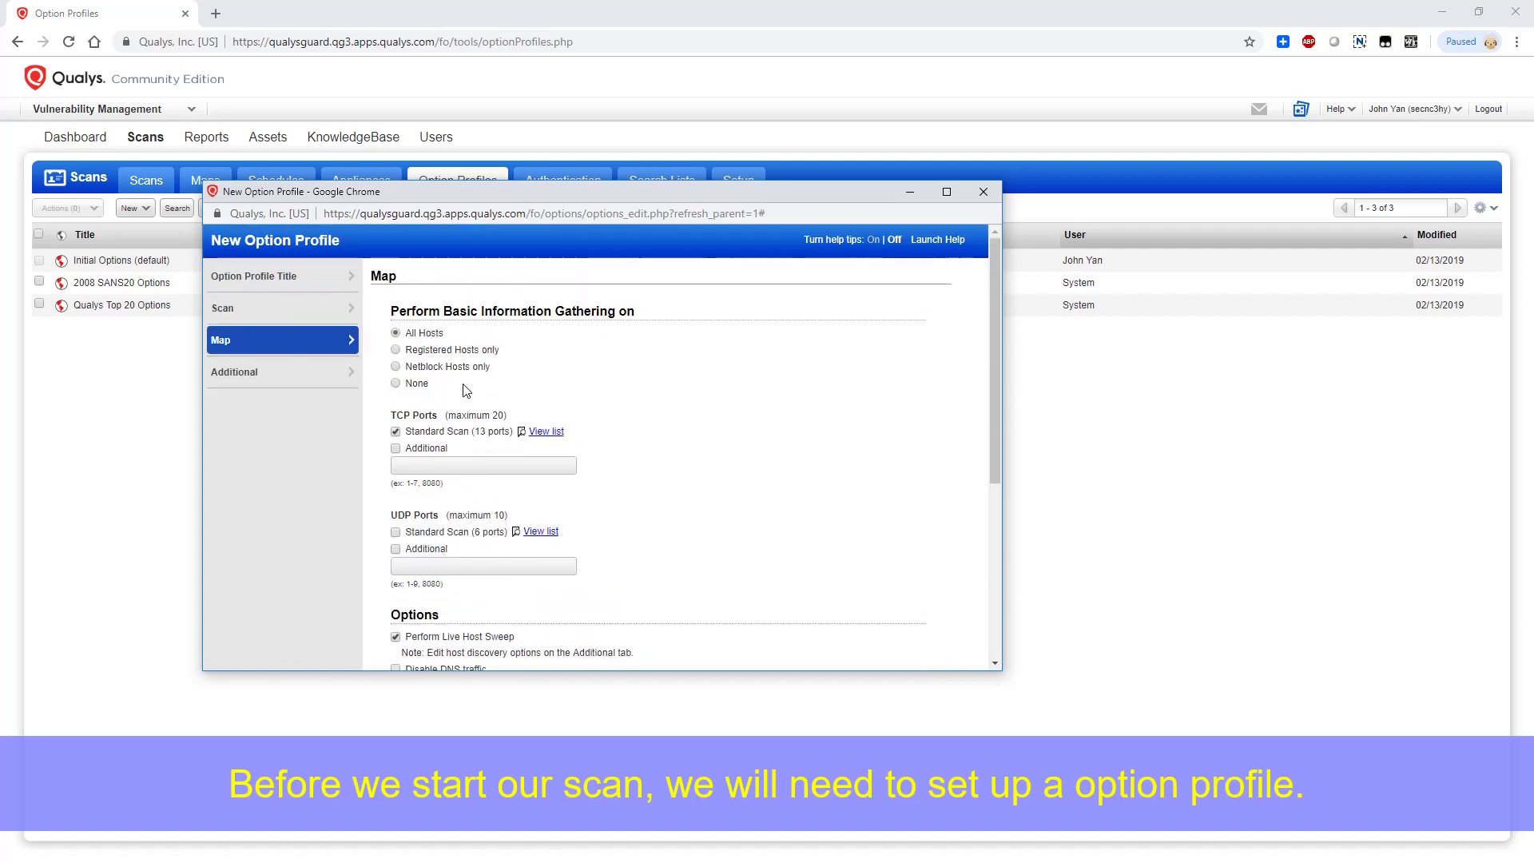
pyautogui.scroll(-4, 467, 390)
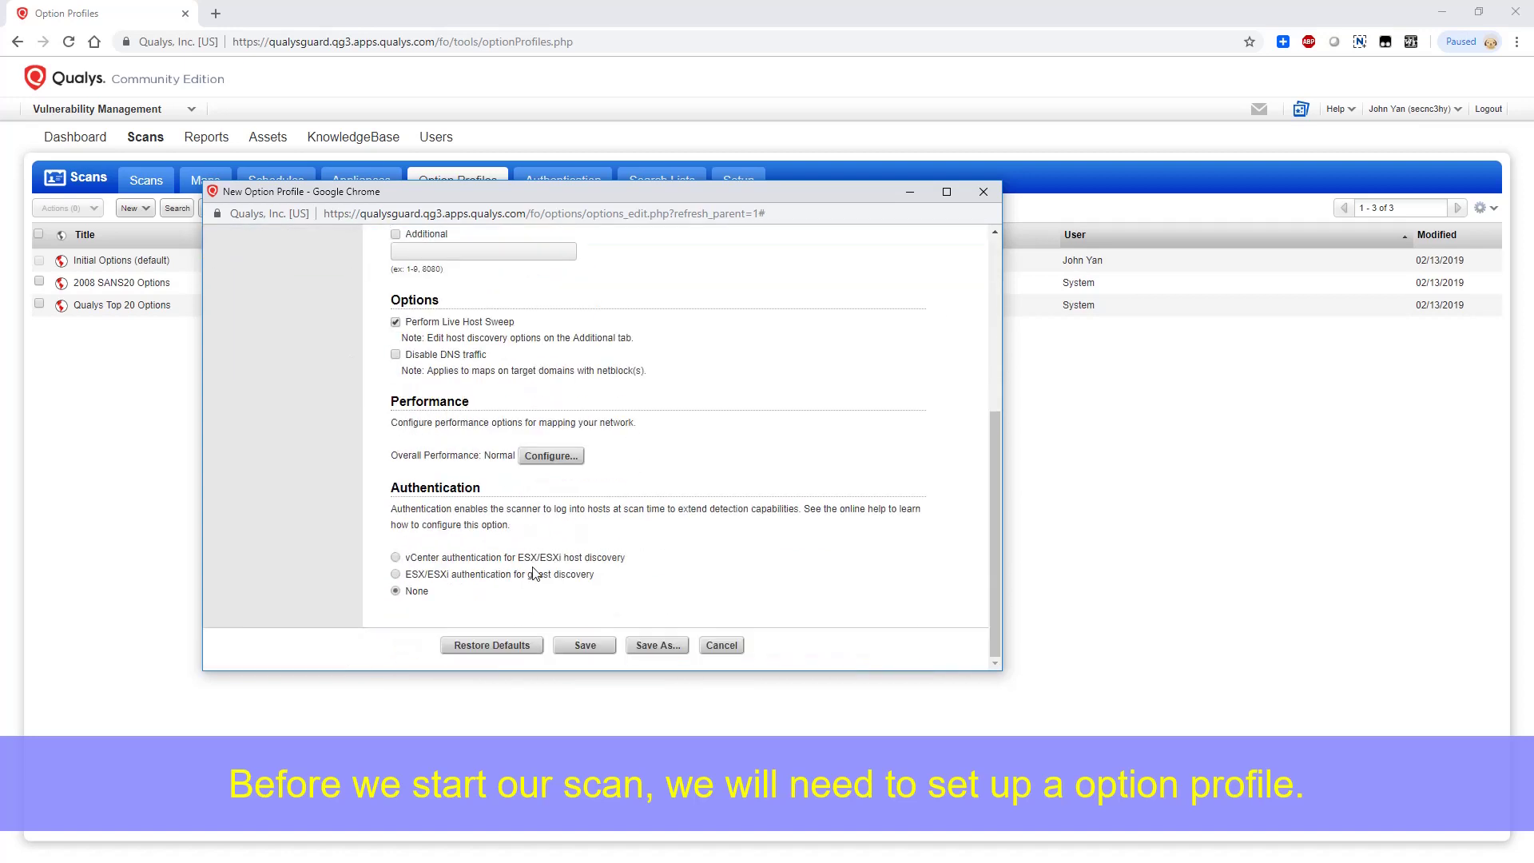
pyautogui.click(587, 644)
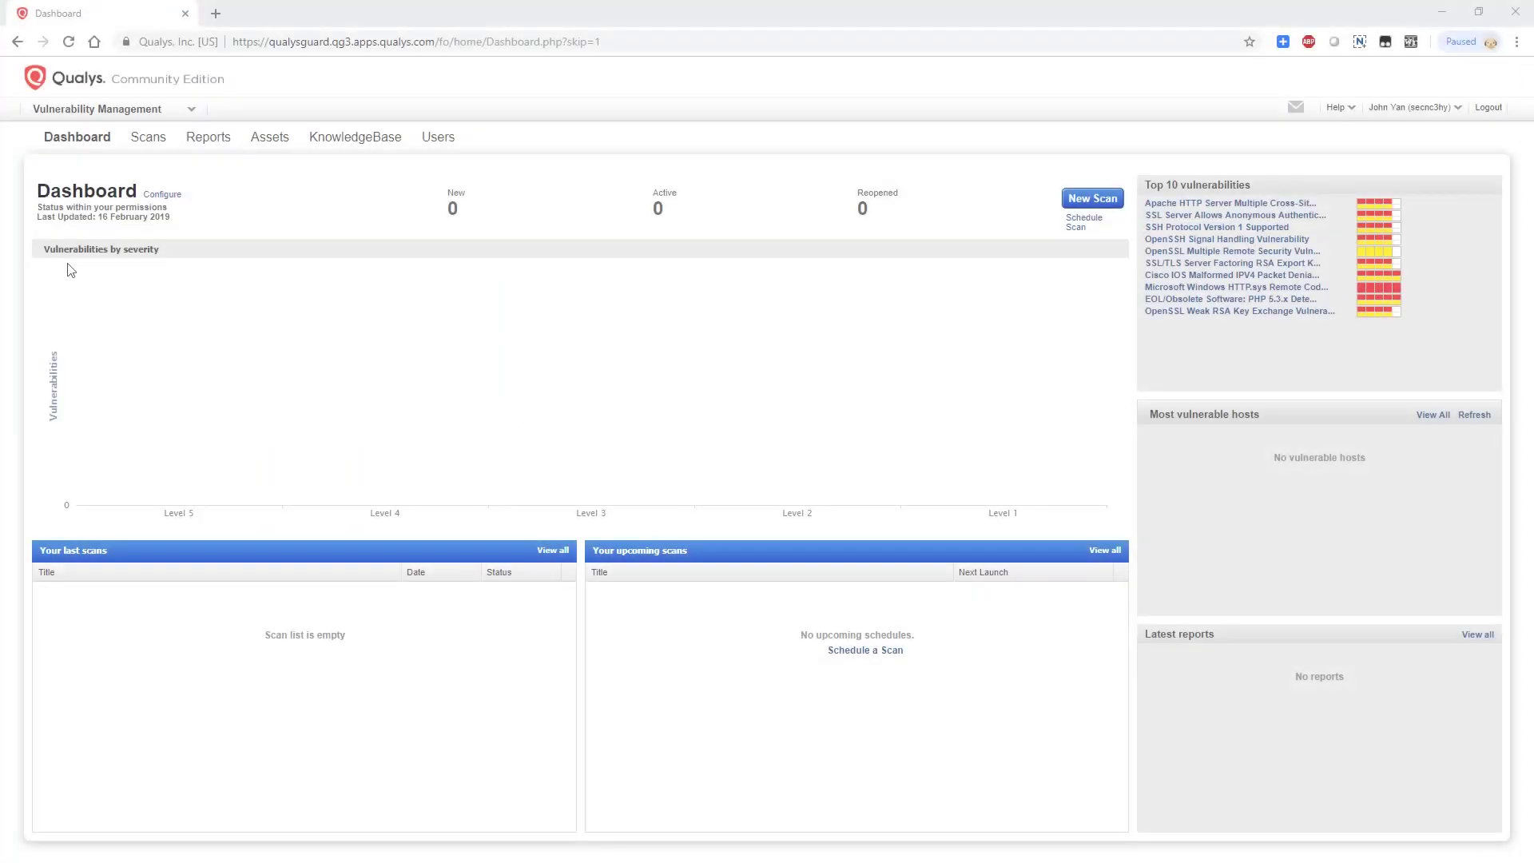
pyautogui.click(157, 136)
pyautogui.click(360, 181)
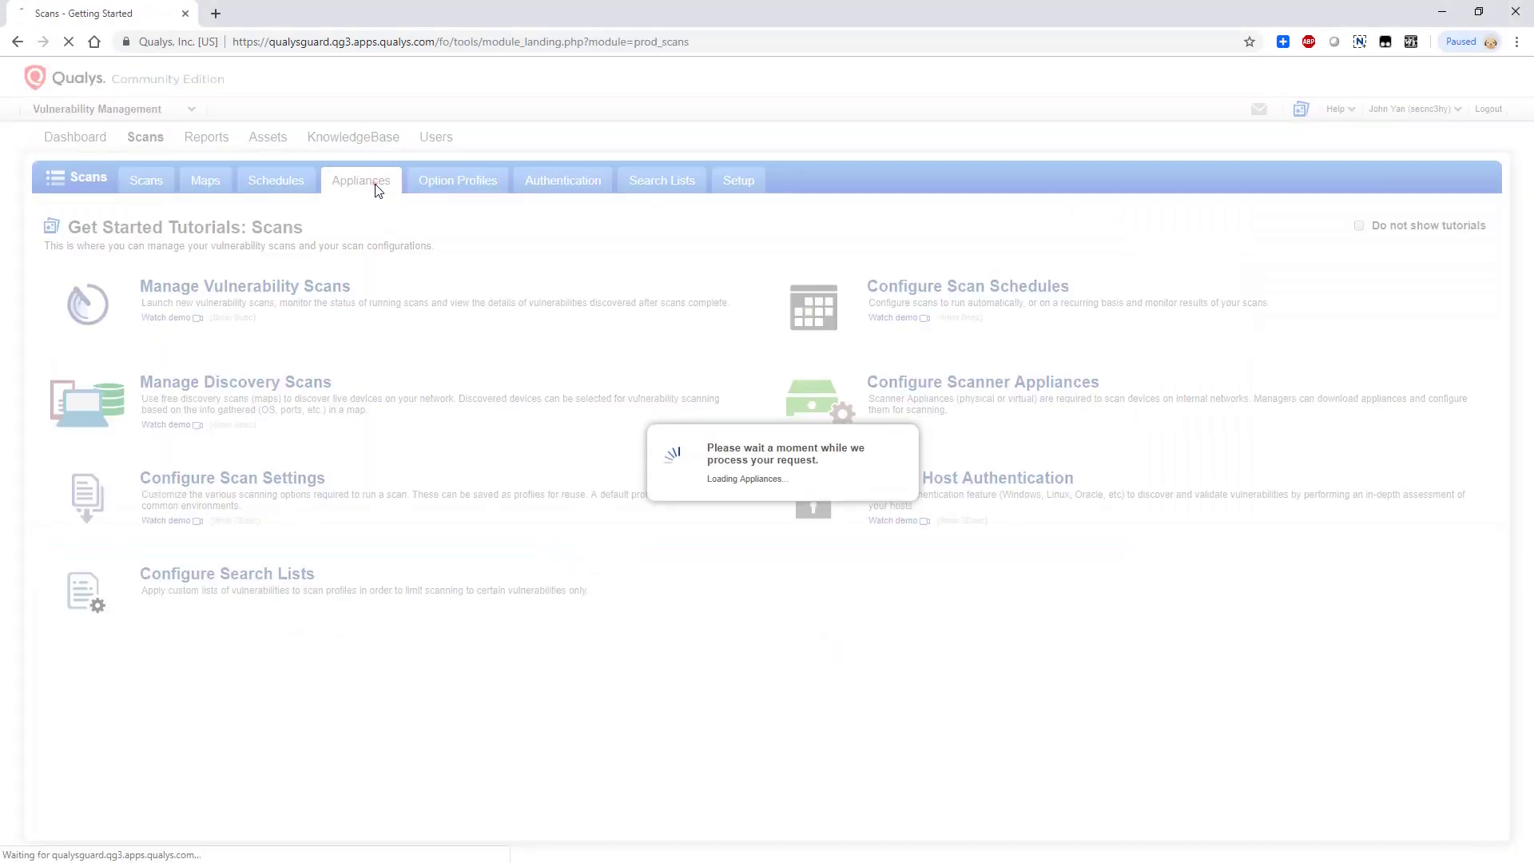
# Start a new scan titled Discovery Scan using the Light Discovery Scan profile and the local scanner appliance
pyautogui.moveTo(702, 266); pyautogui.dragTo(753, 285)
pyautogui.click(158, 182)
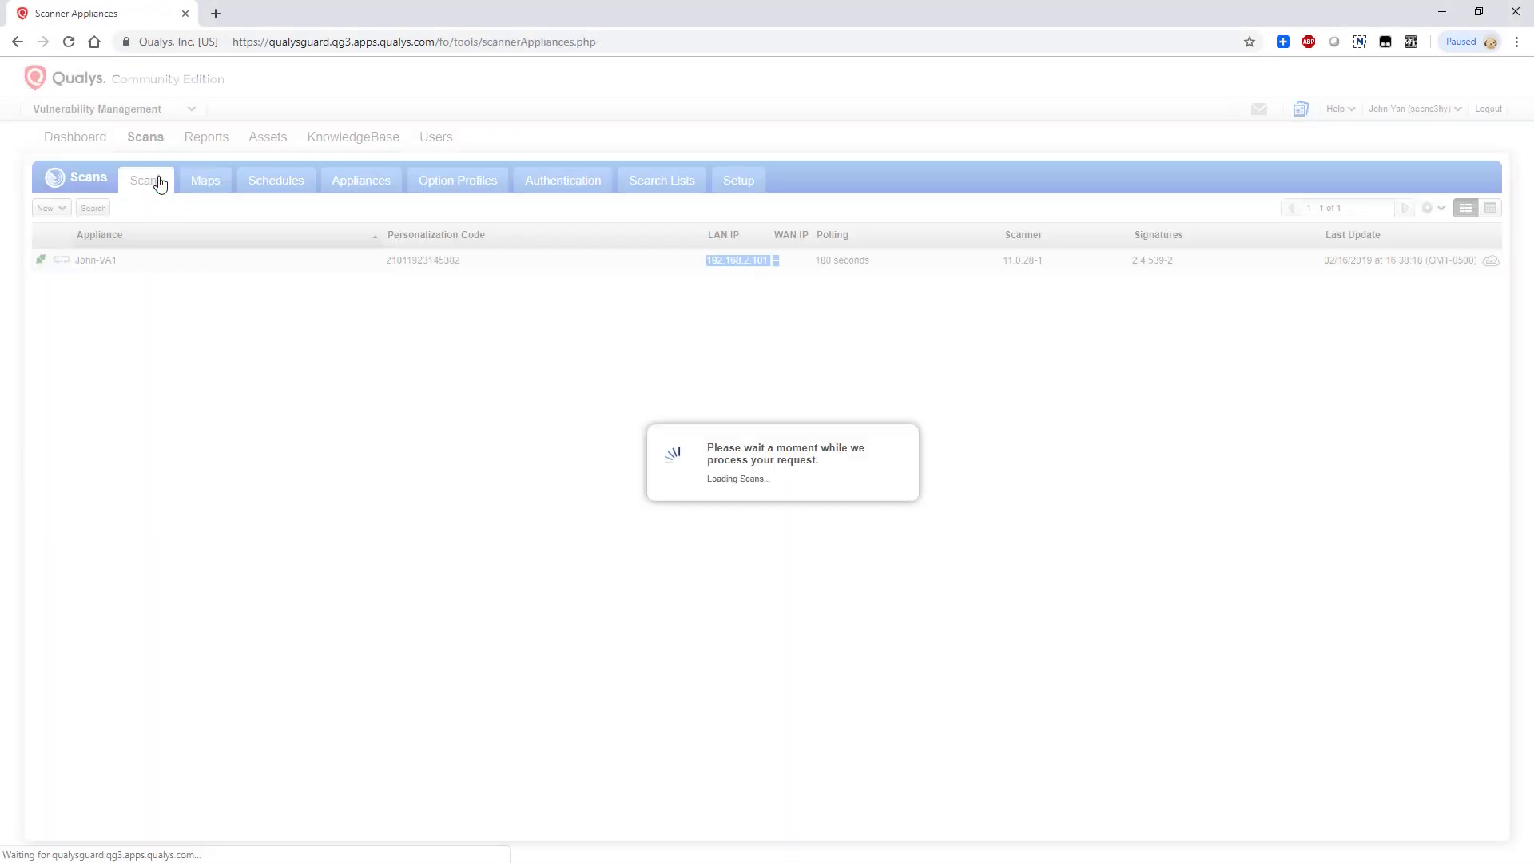
pyautogui.click(134, 208)
pyautogui.click(135, 231)
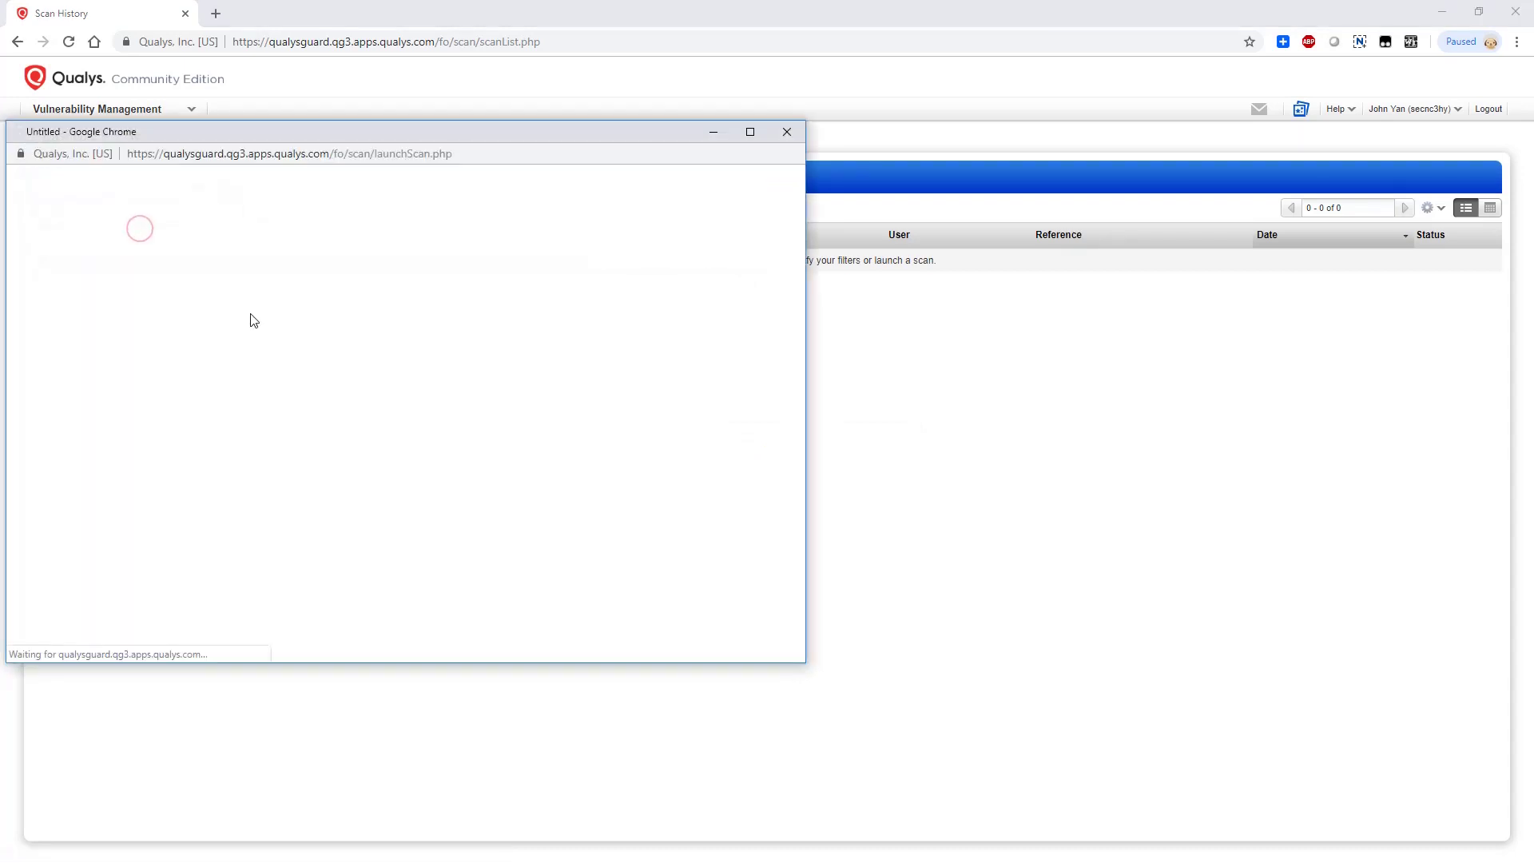
pyautogui.write('Discovery Scan')
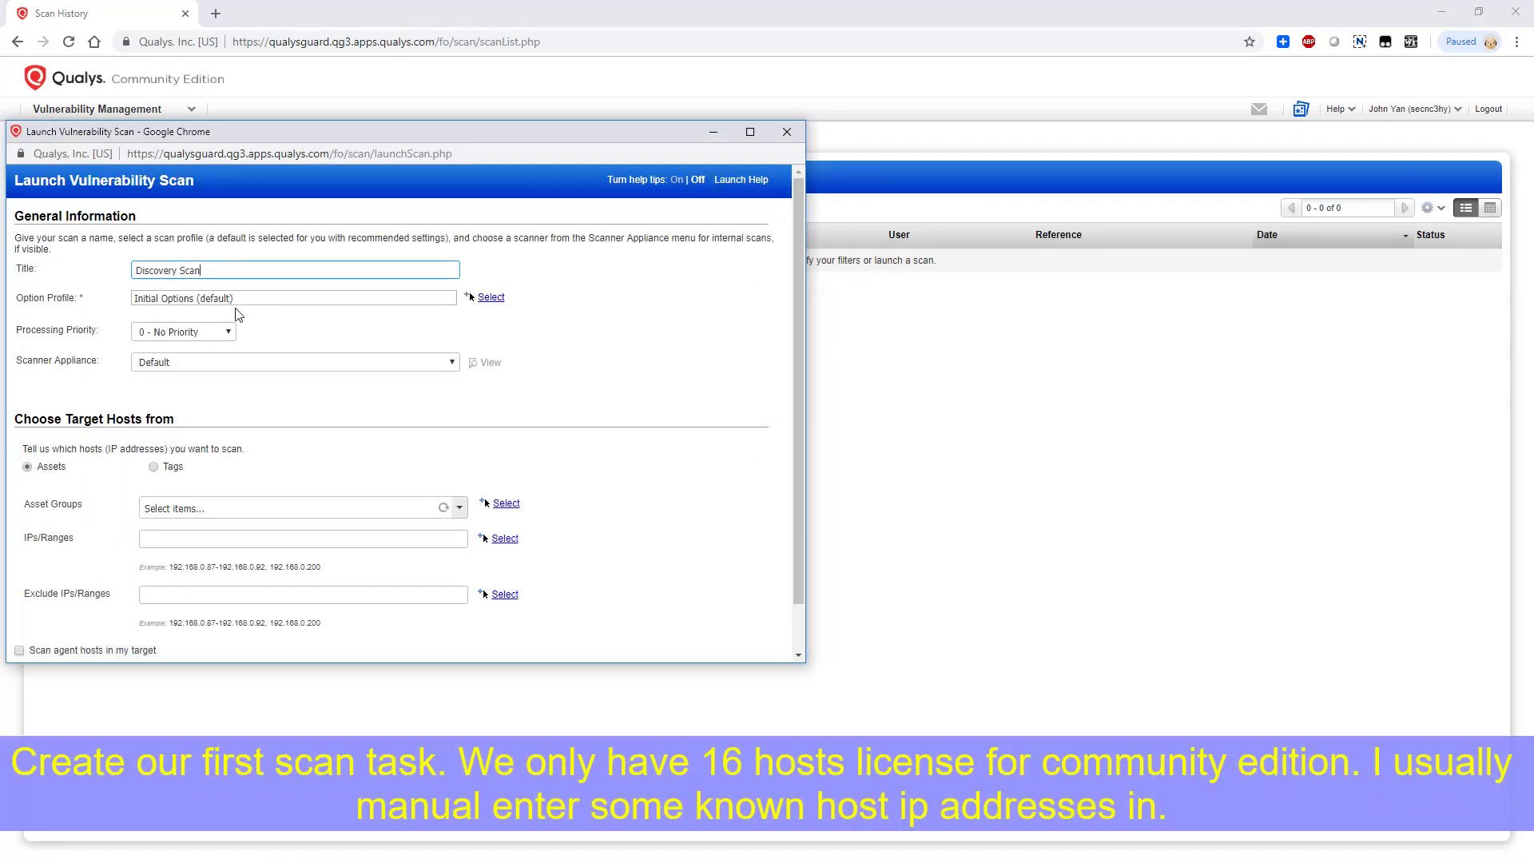
pyautogui.click(238, 299)
pyautogui.click(240, 386)
pyautogui.click(261, 361)
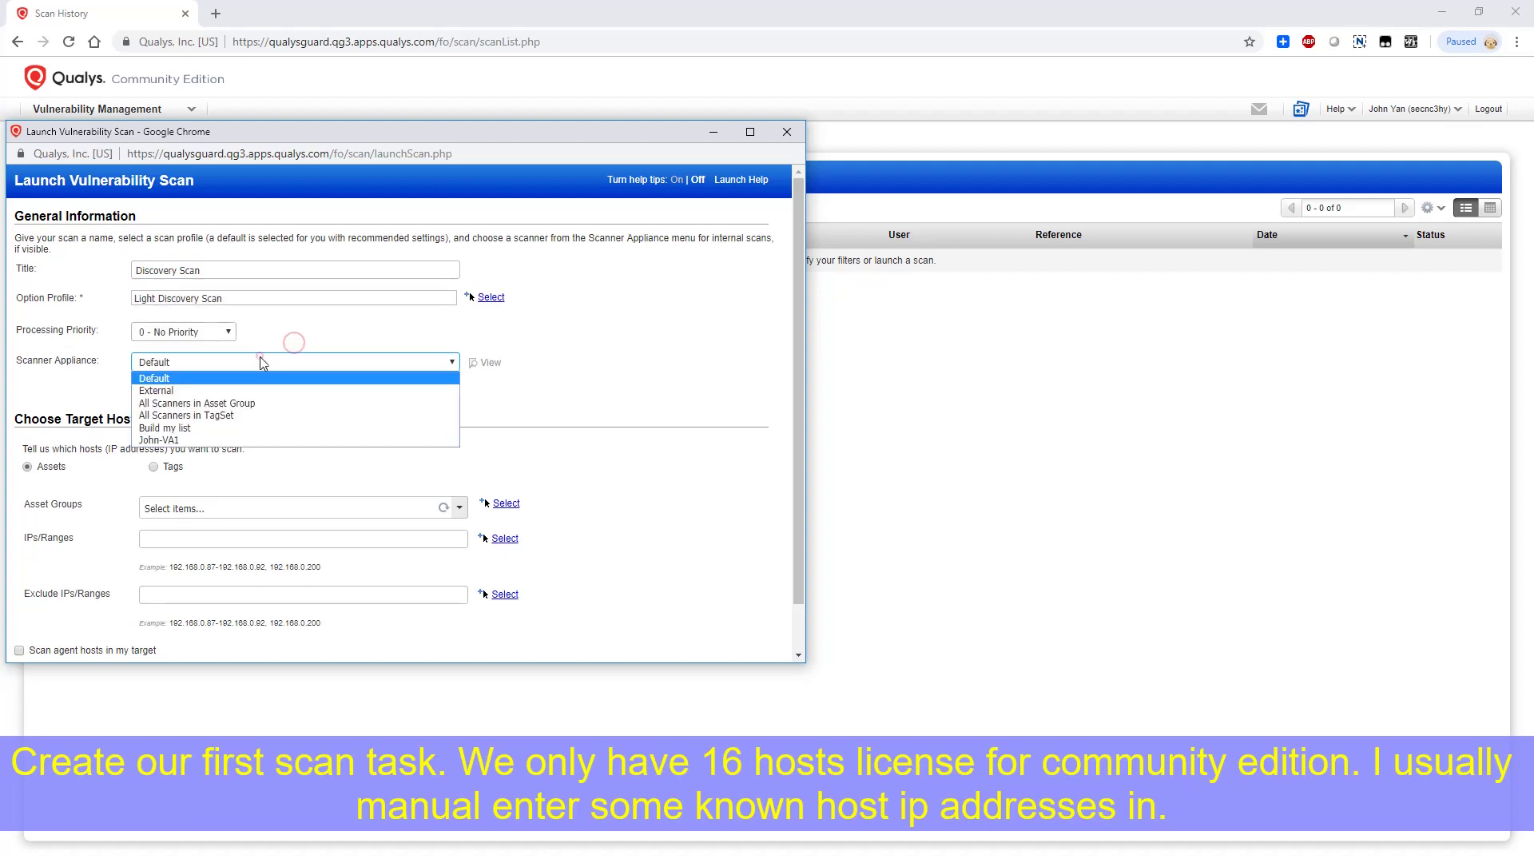
pyautogui.click(240, 440)
# Target 192.168.2.1-192.168.2.5, 192.168.2.31 and 192.168.2.50, then launch the scan
pyautogui.click(200, 537)
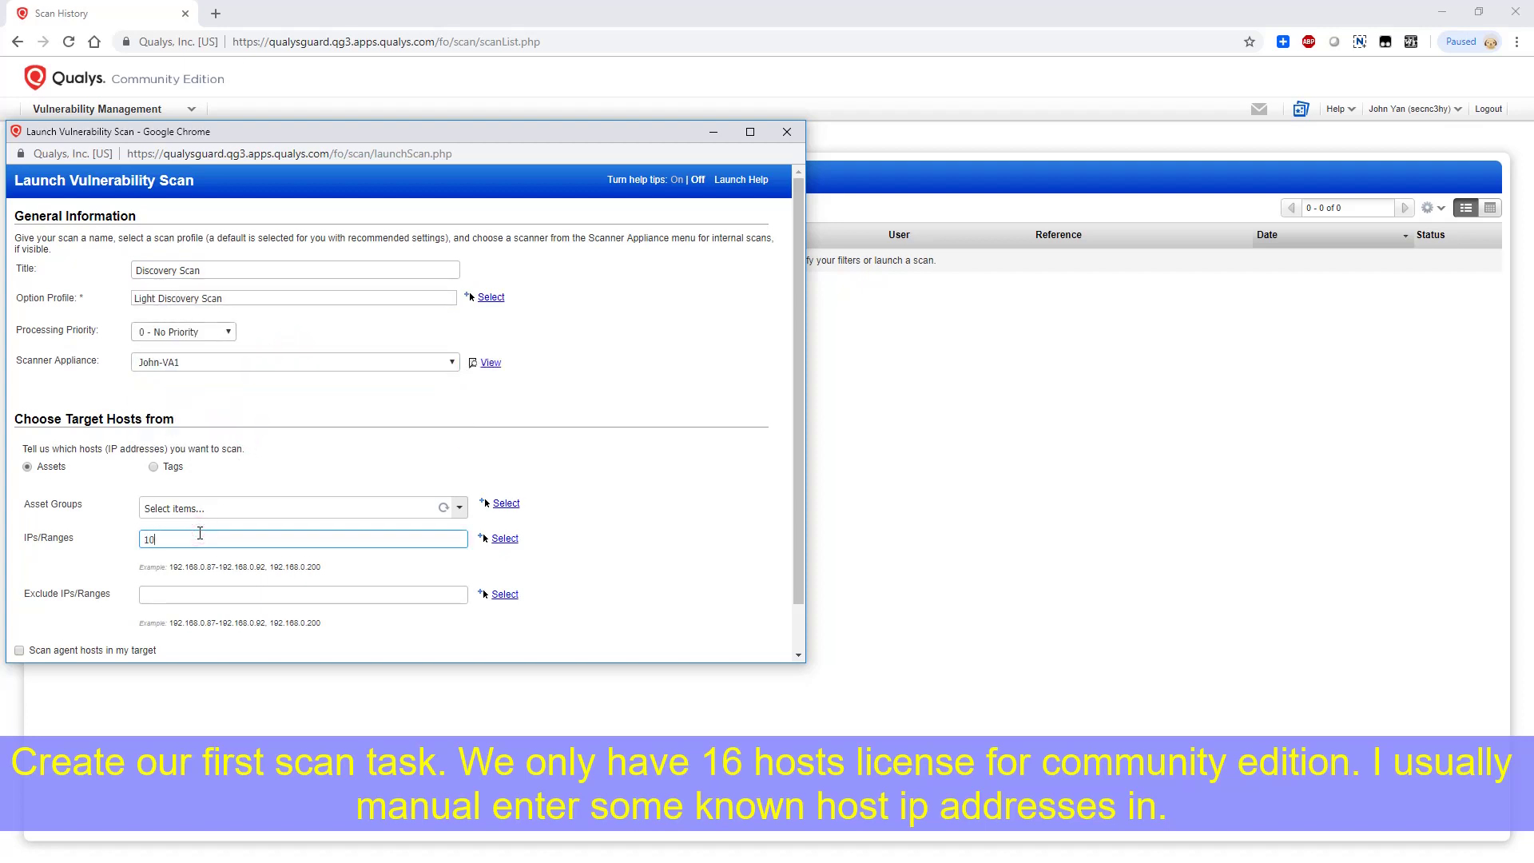
pyautogui.write('192')
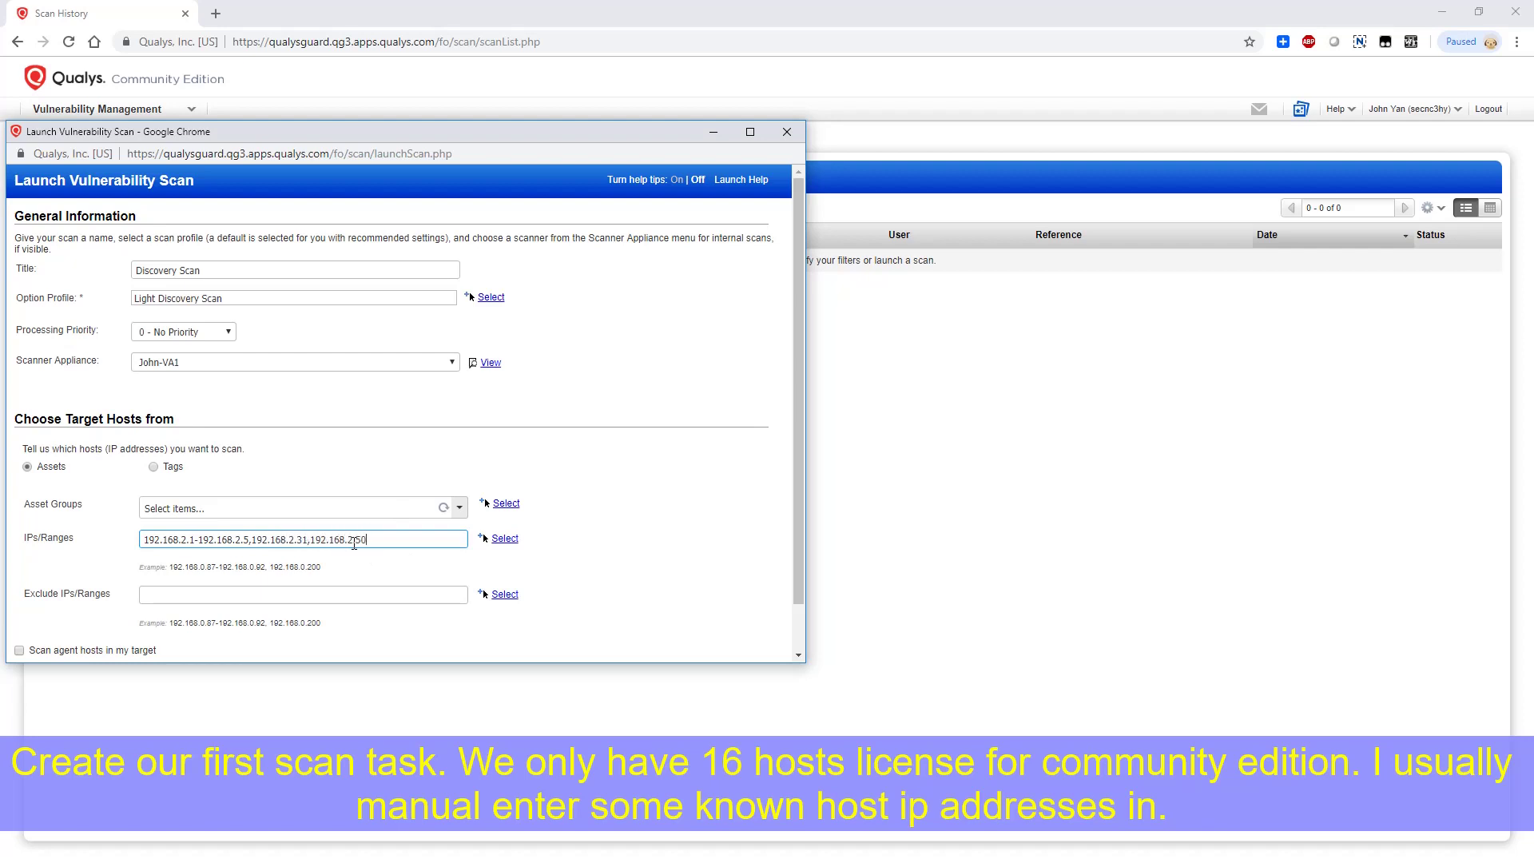
pyautogui.click(640, 466)
pyautogui.scroll(-1, 645, 466)
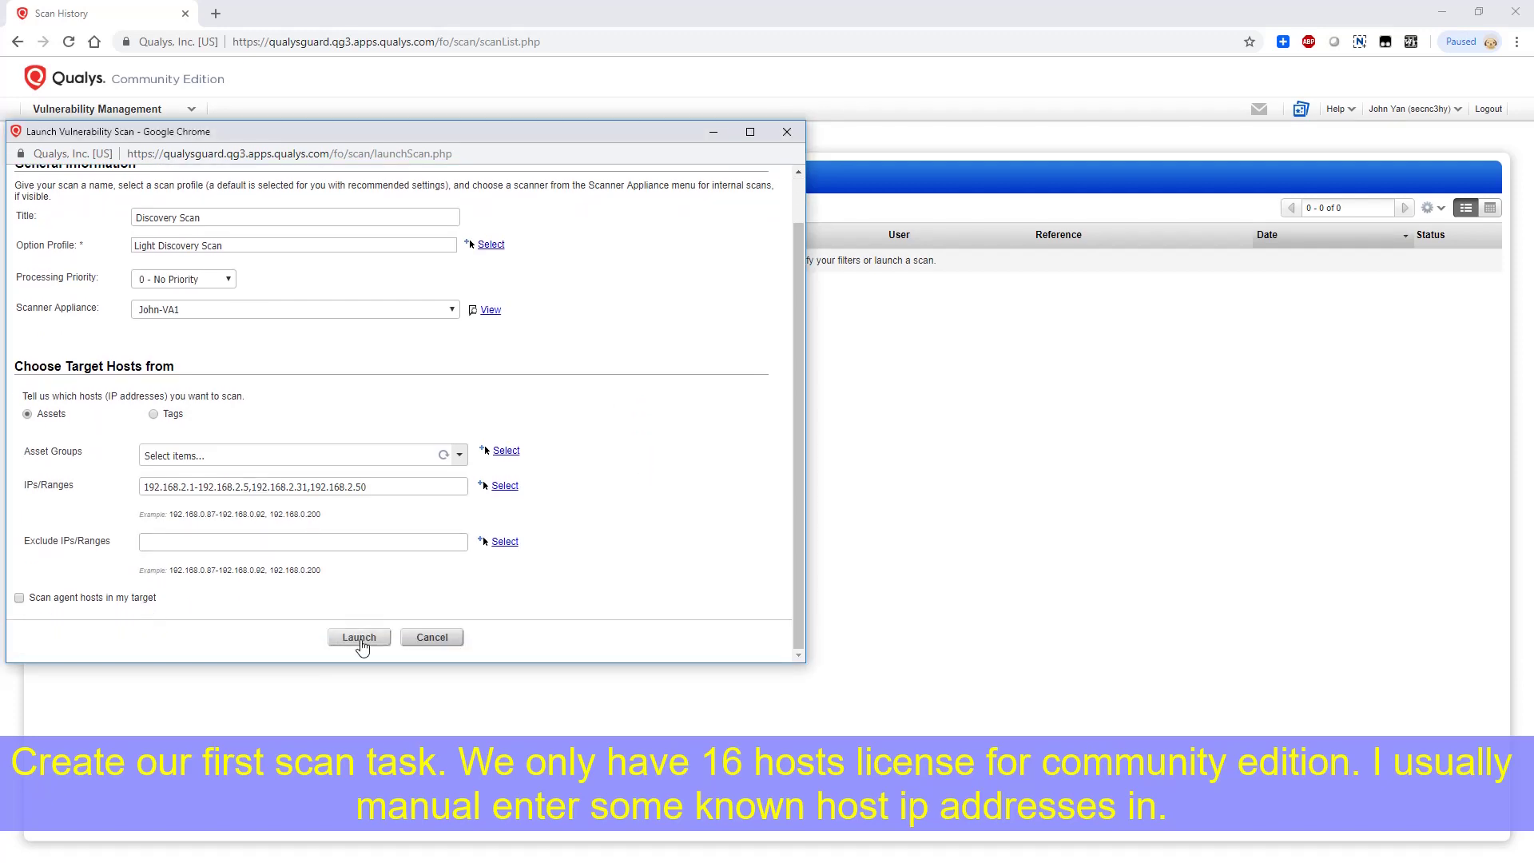
pyautogui.click(360, 639)
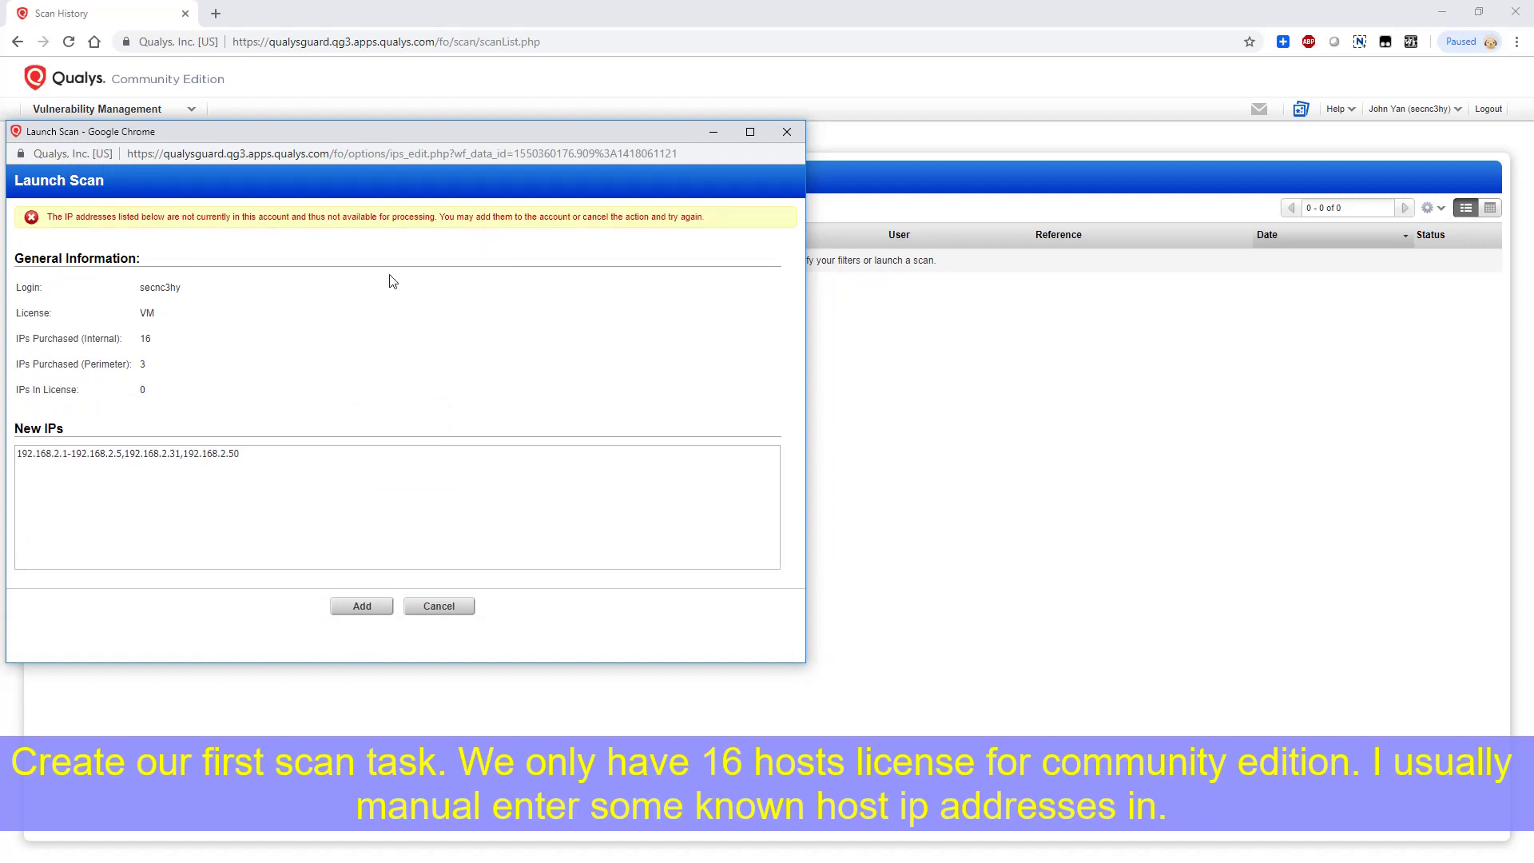
# Add the new target IPs to the account and confirm continuing the Discovery Scan launch
pyautogui.click(368, 609)
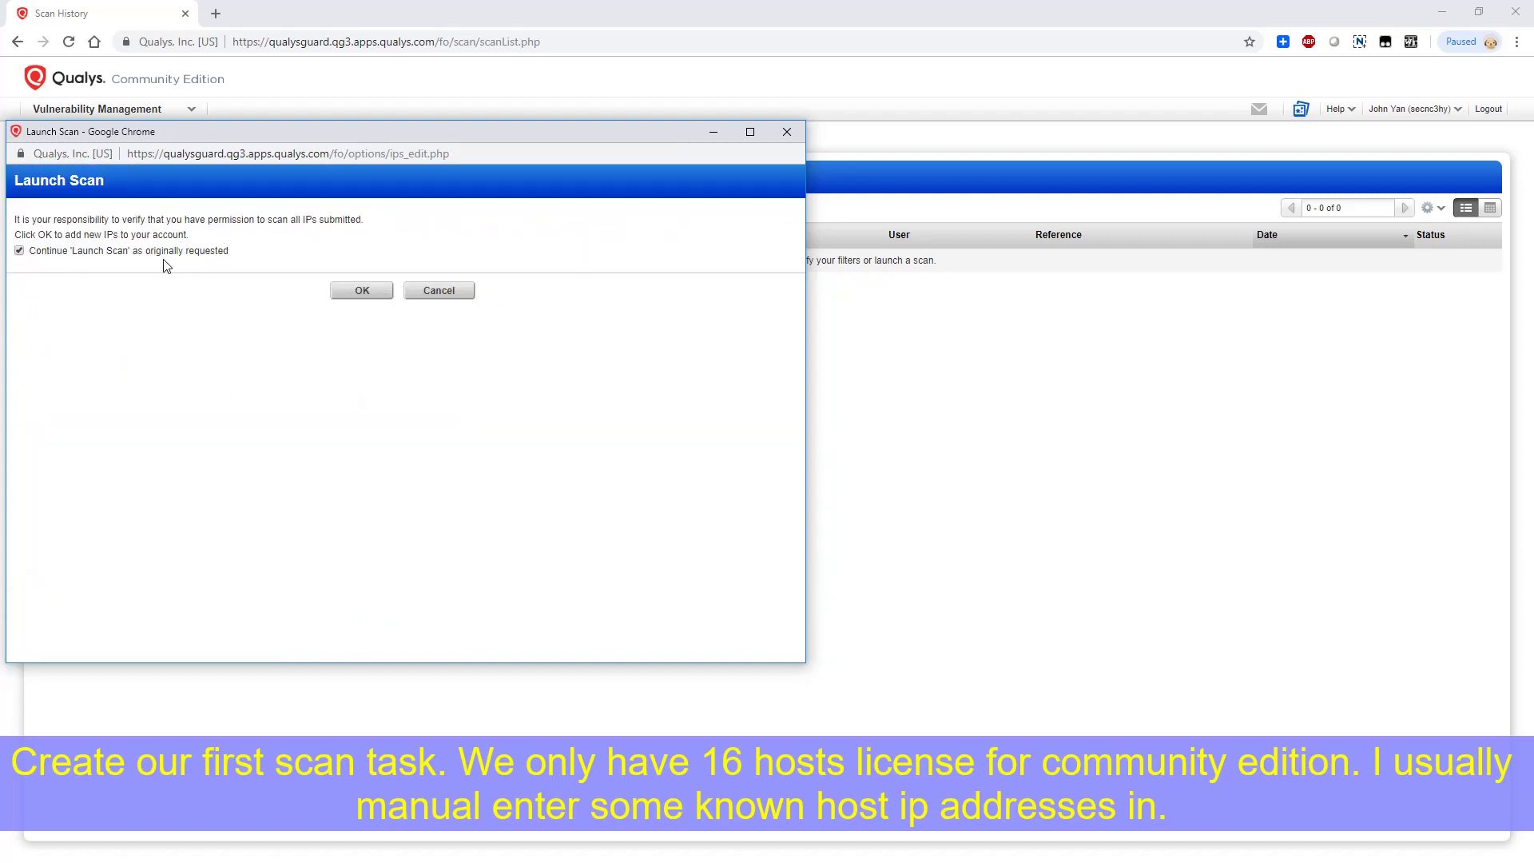
pyautogui.click(356, 291)
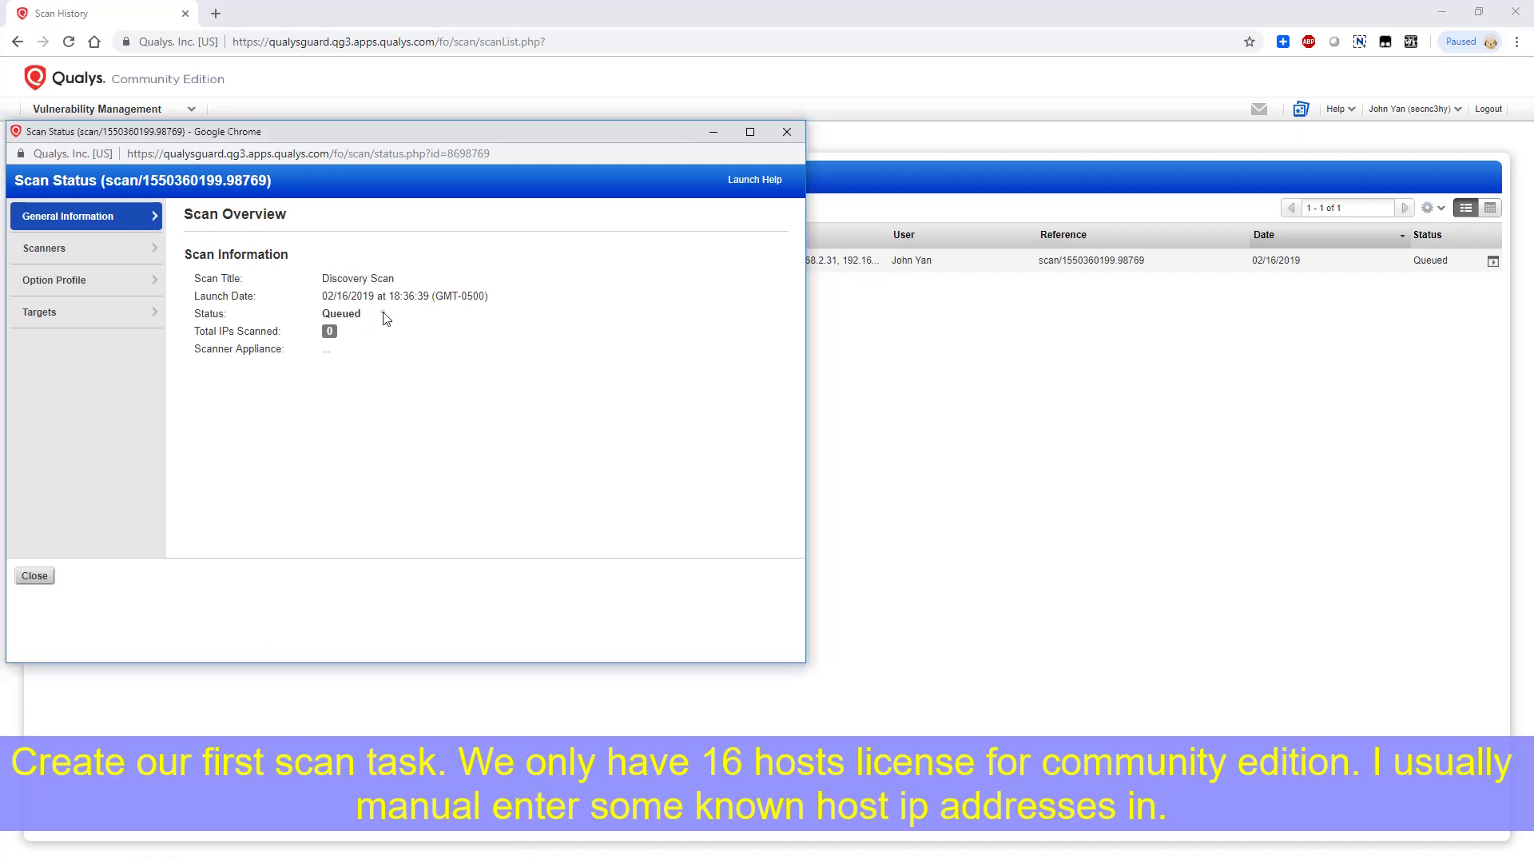
# Close the queued scan's status window and review the newly added host assets and asset groups
pyautogui.doubleClick(342, 313)
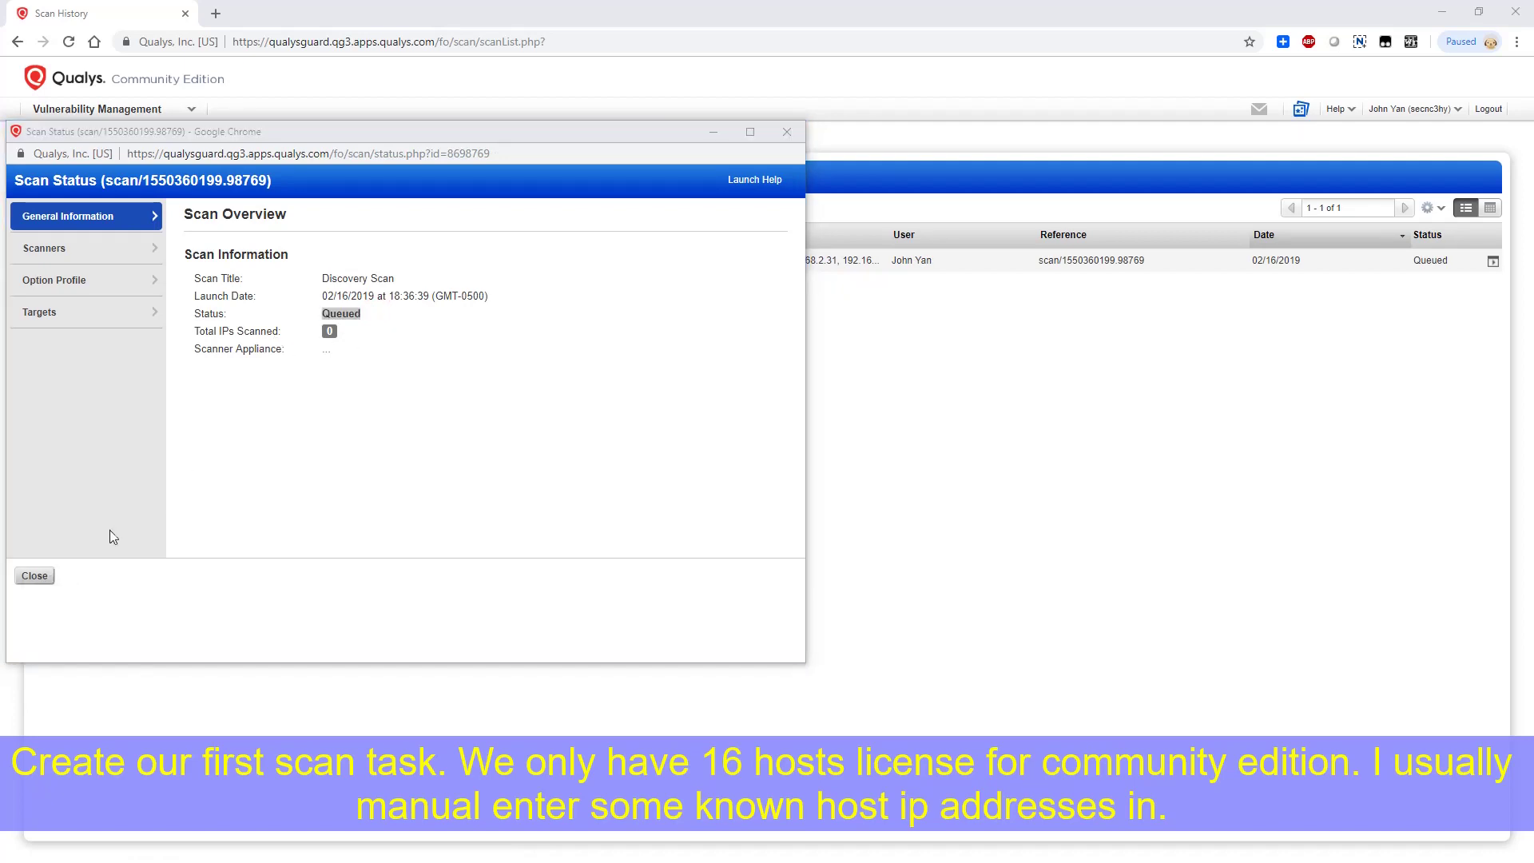
pyautogui.click(35, 575)
pyautogui.click(189, 271)
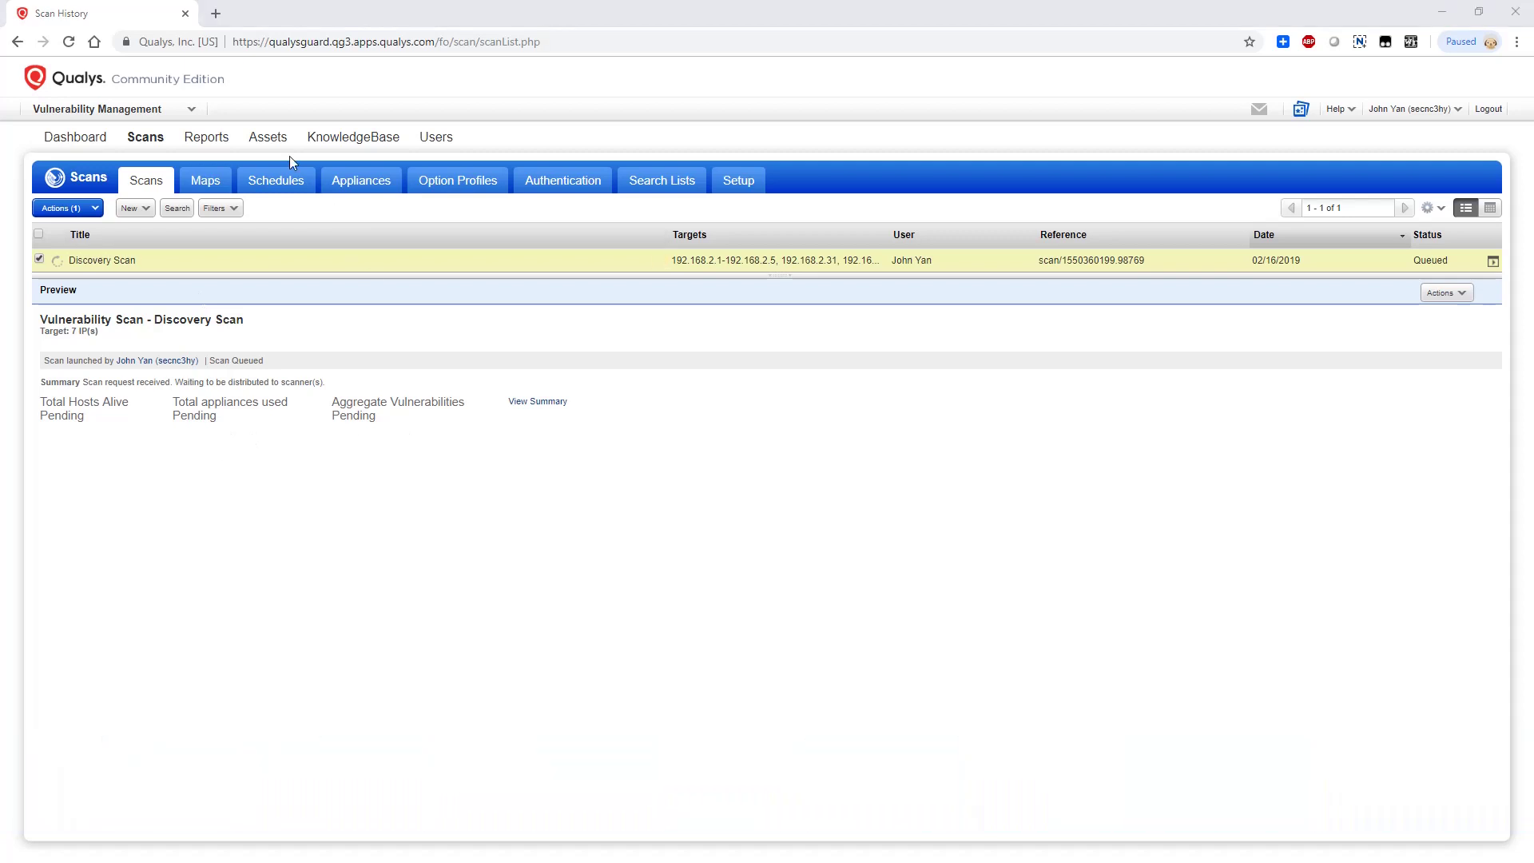
pyautogui.click(272, 138)
pyautogui.click(268, 186)
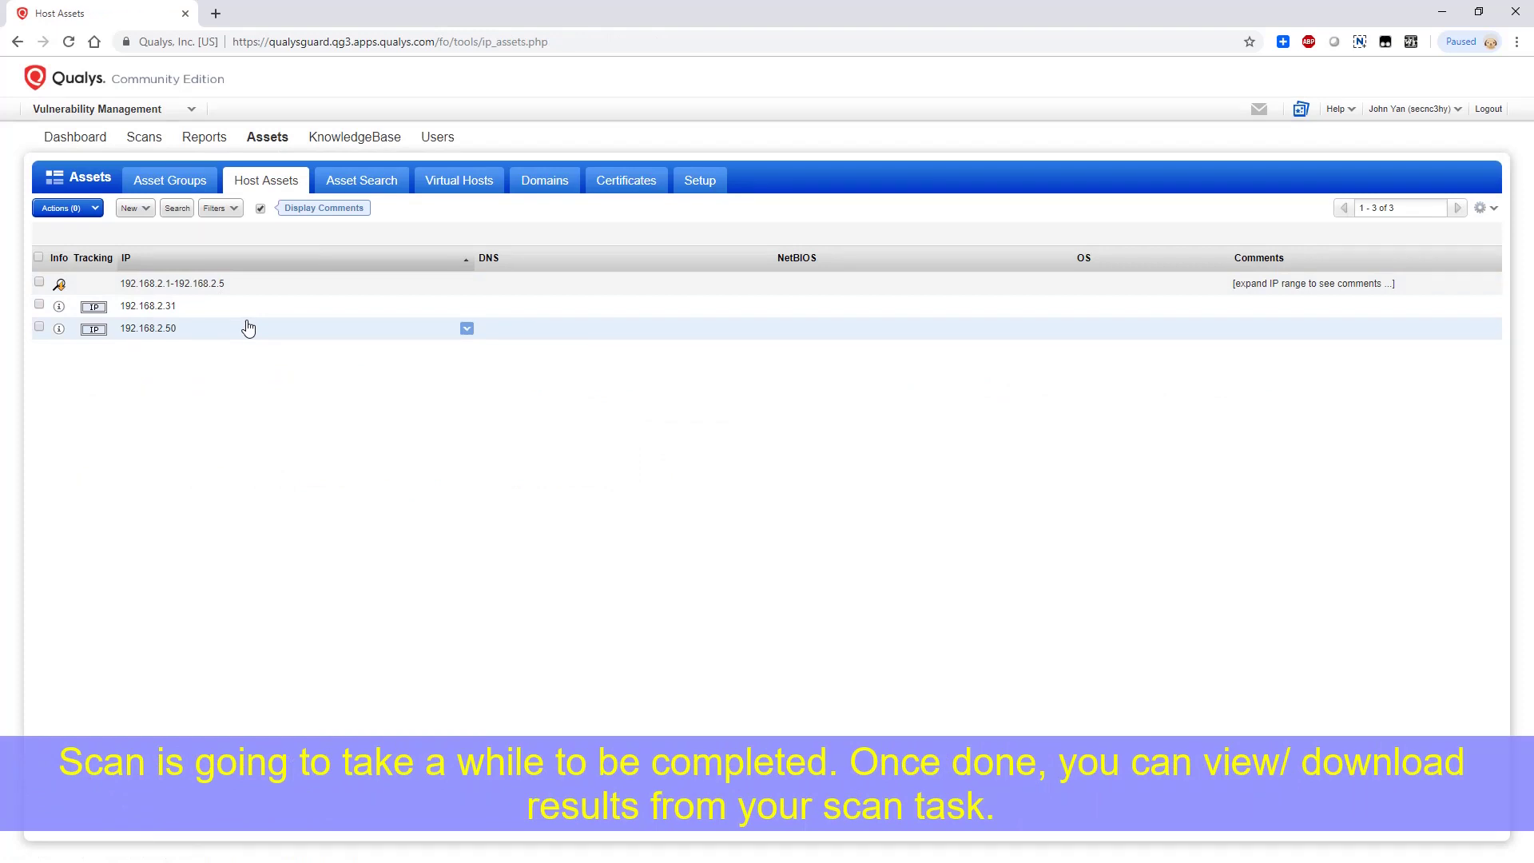
pyautogui.click(179, 185)
# Return to the vulnerability scan history and refresh the Discovery Scan preview, now Running
pyautogui.click(137, 138)
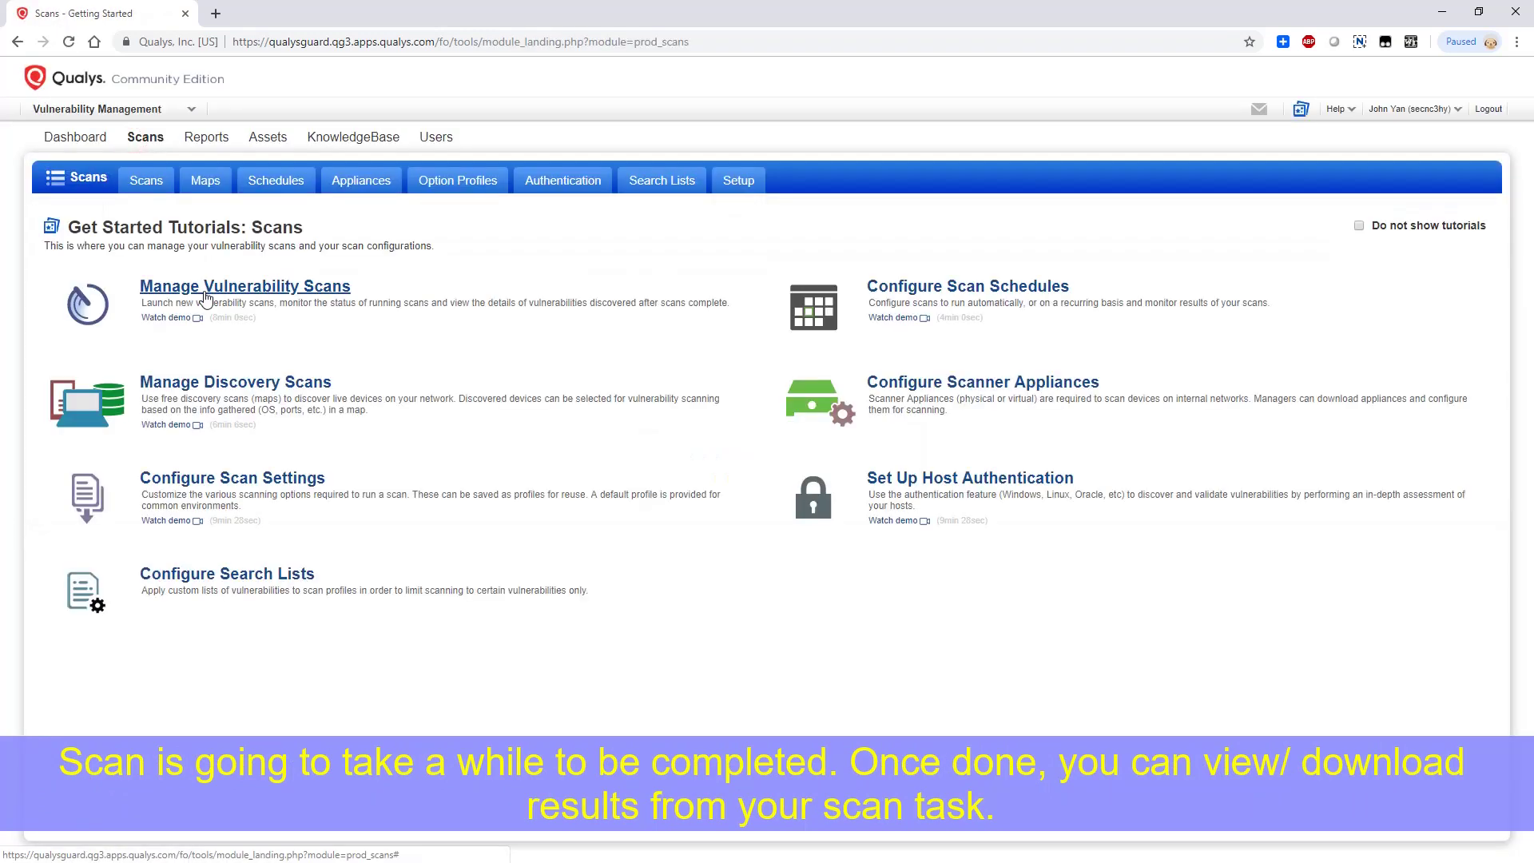
pyautogui.click(206, 287)
pyautogui.click(200, 263)
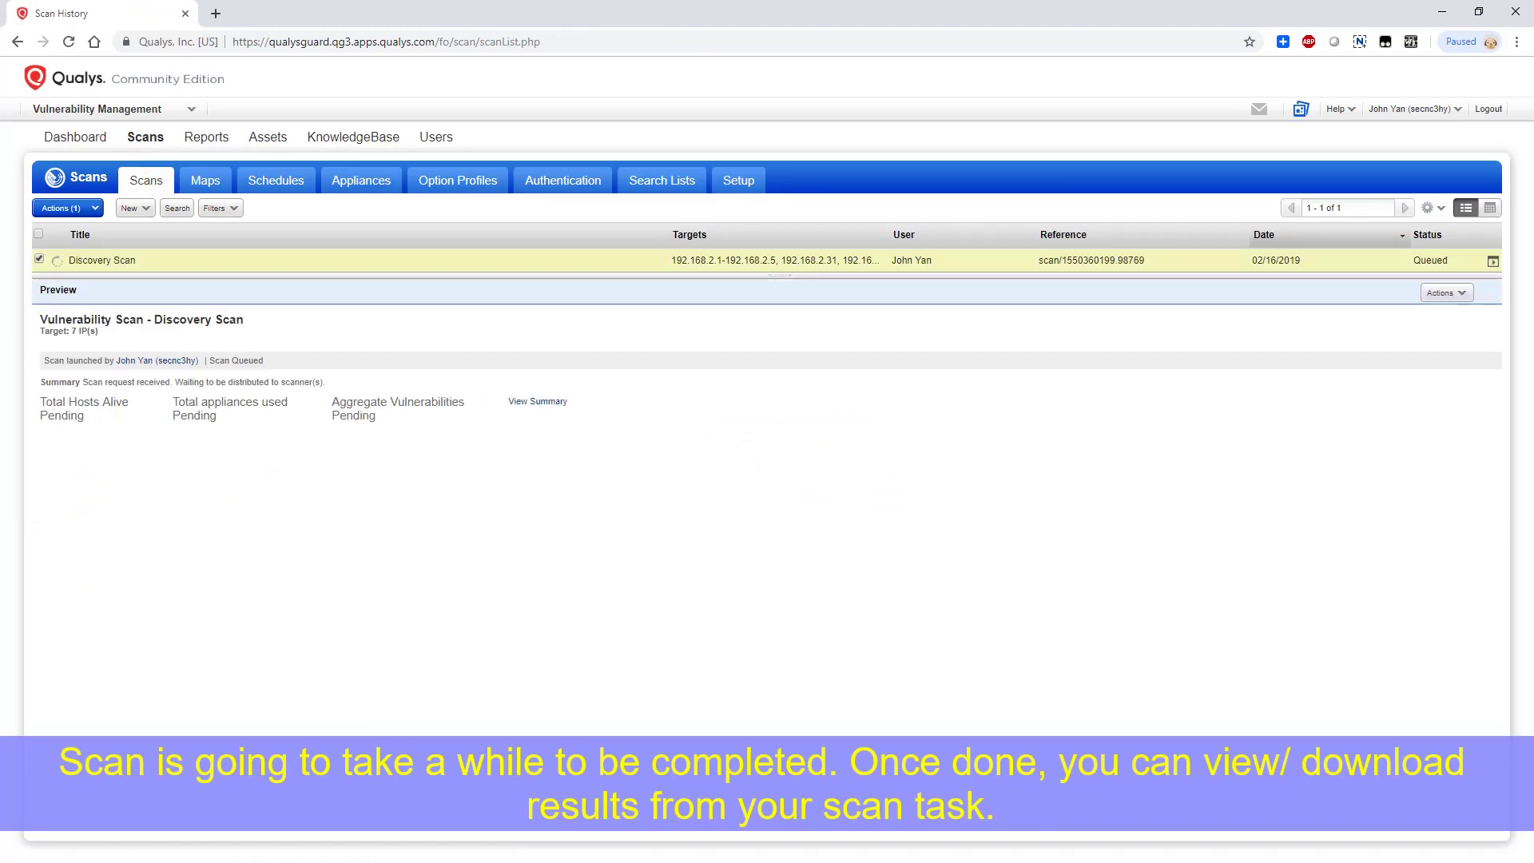
pyautogui.click(155, 264)
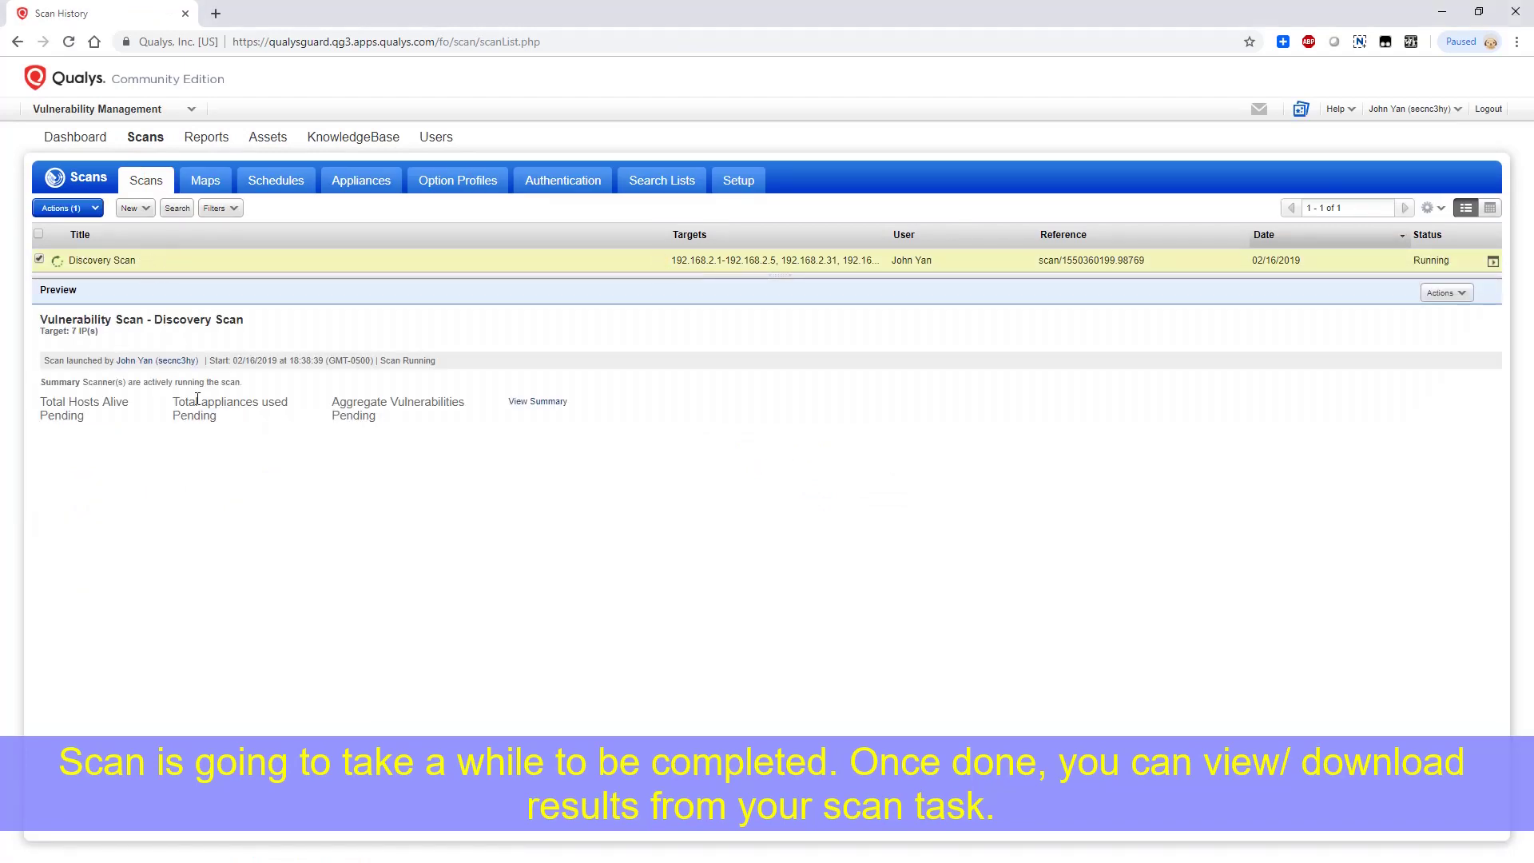
# View the Discovery Scan's status details: scanners, option profile and target IPs, then close it
pyautogui.click(661, 262)
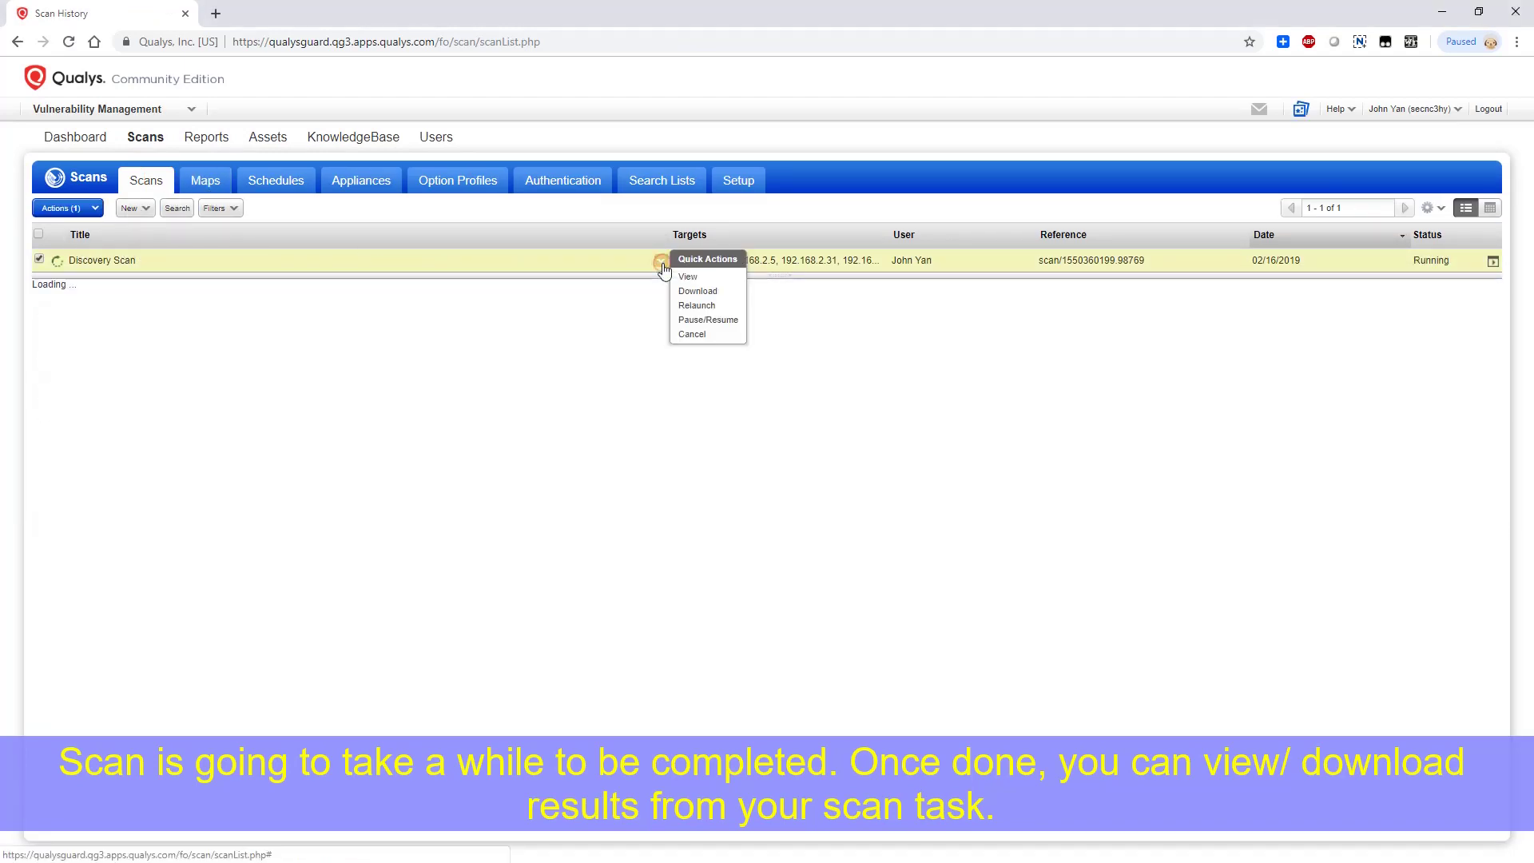
pyautogui.click(684, 274)
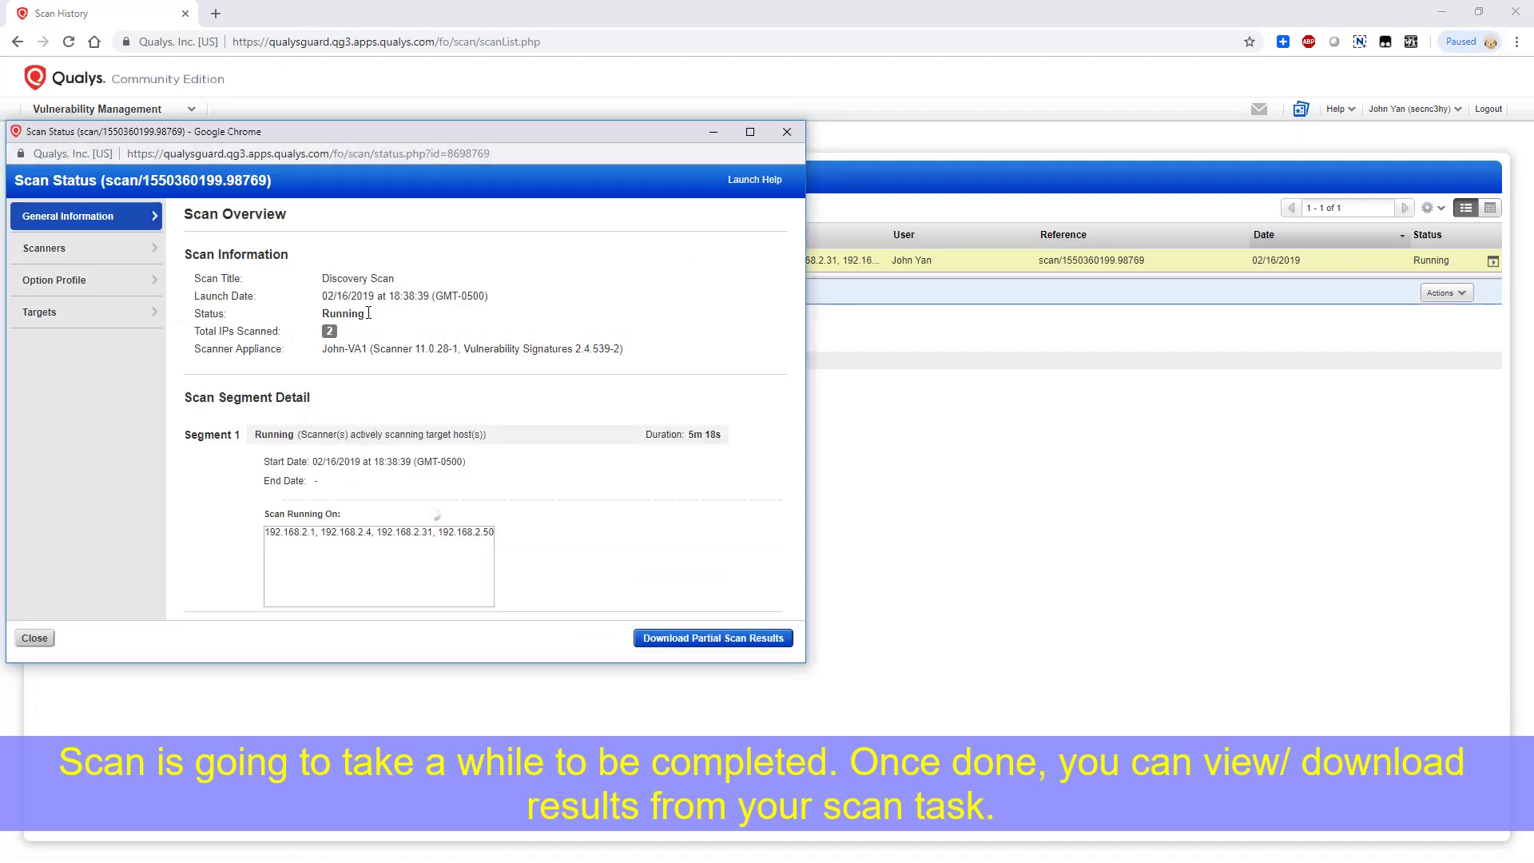
pyautogui.click(71, 248)
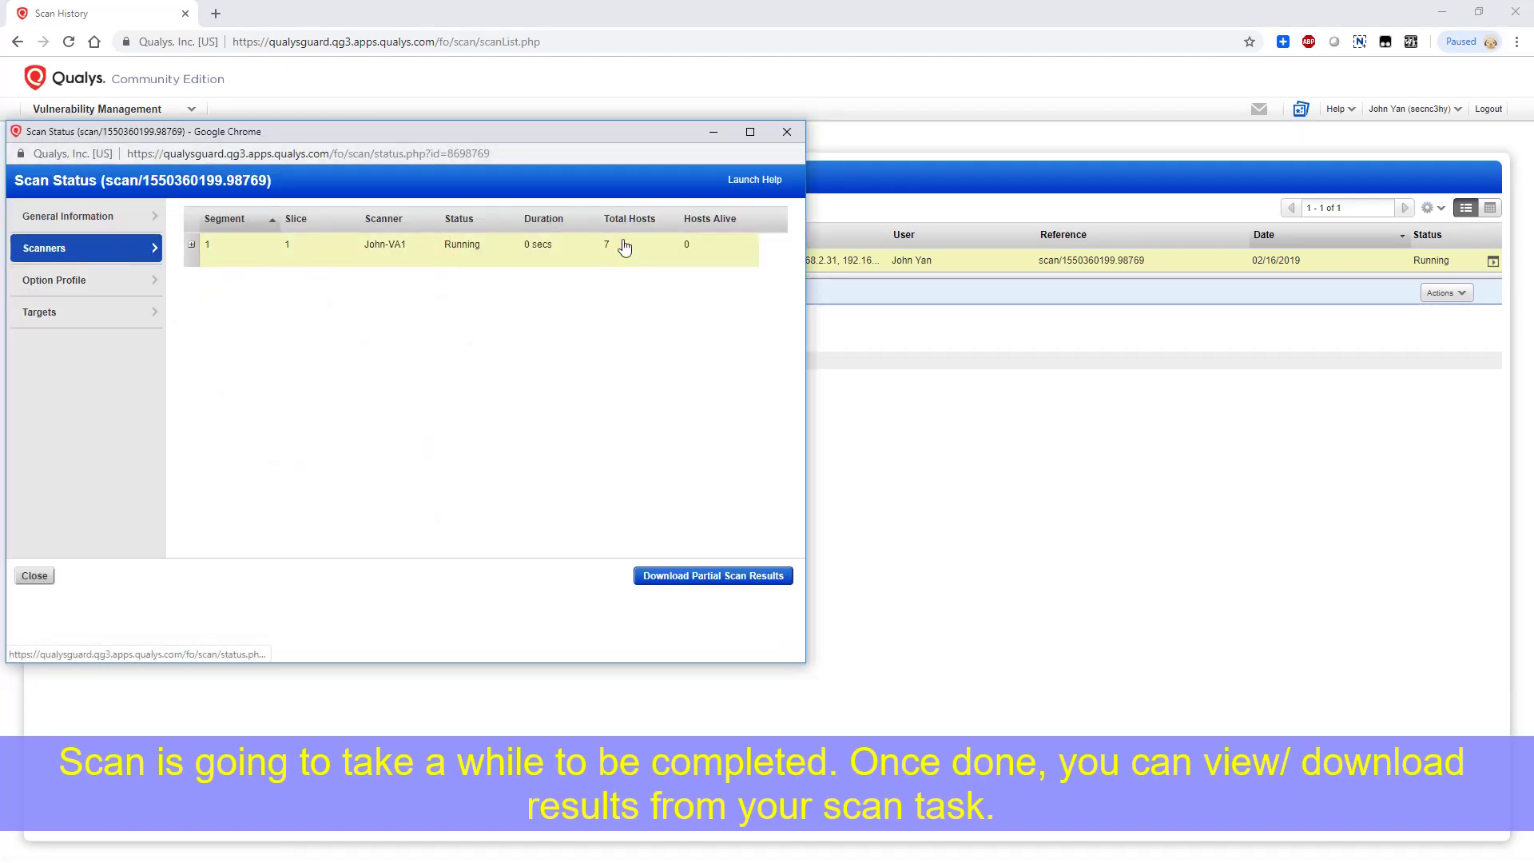
pyautogui.click(192, 245)
pyautogui.click(71, 281)
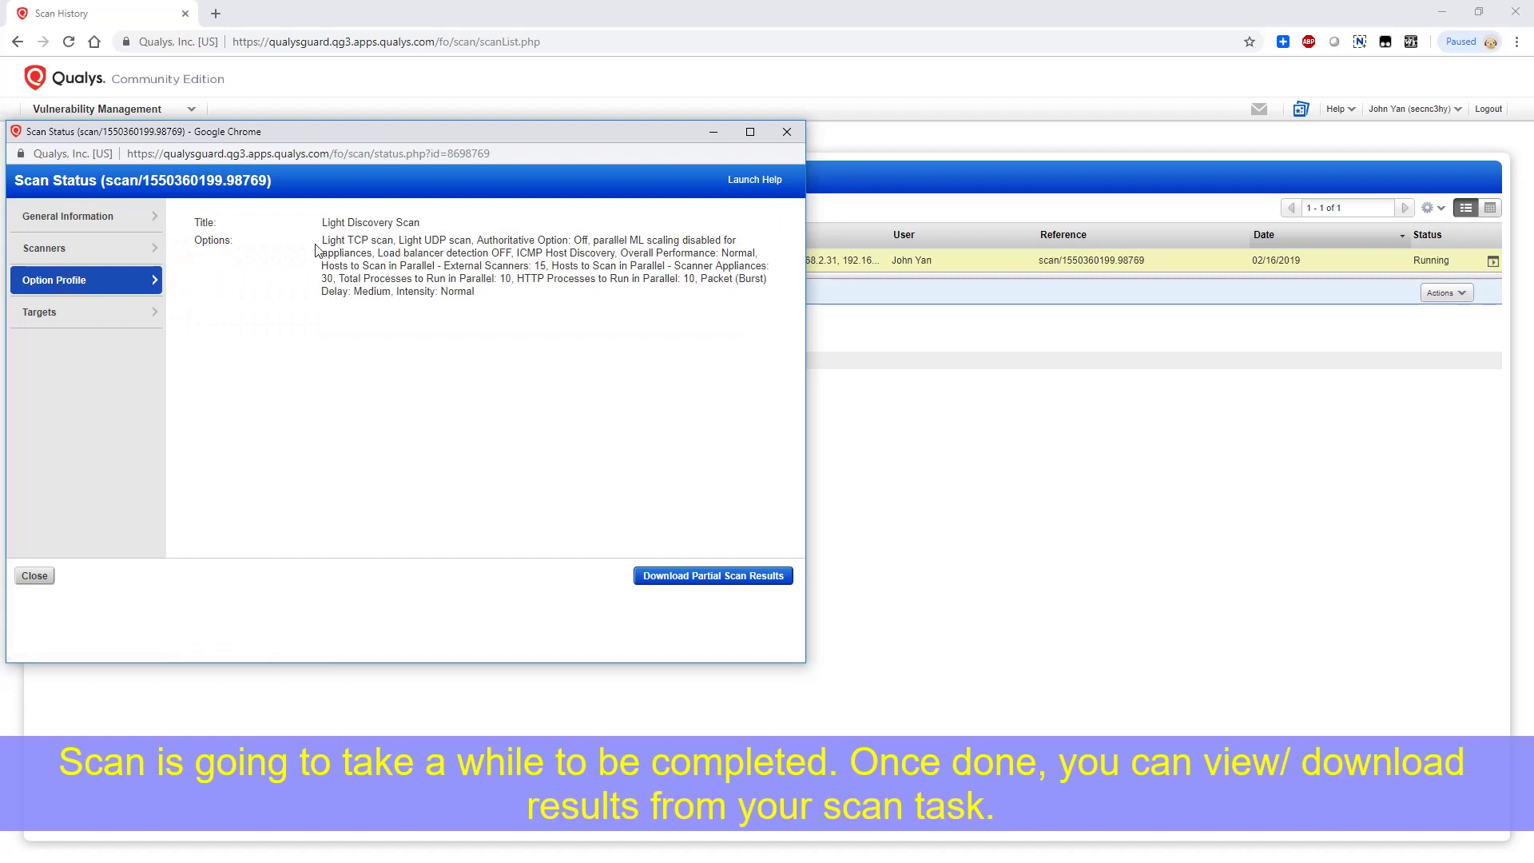
pyautogui.moveTo(389, 241); pyautogui.dragTo(473, 241)
pyautogui.click(120, 314)
pyautogui.moveTo(193, 220); pyautogui.dragTo(301, 260)
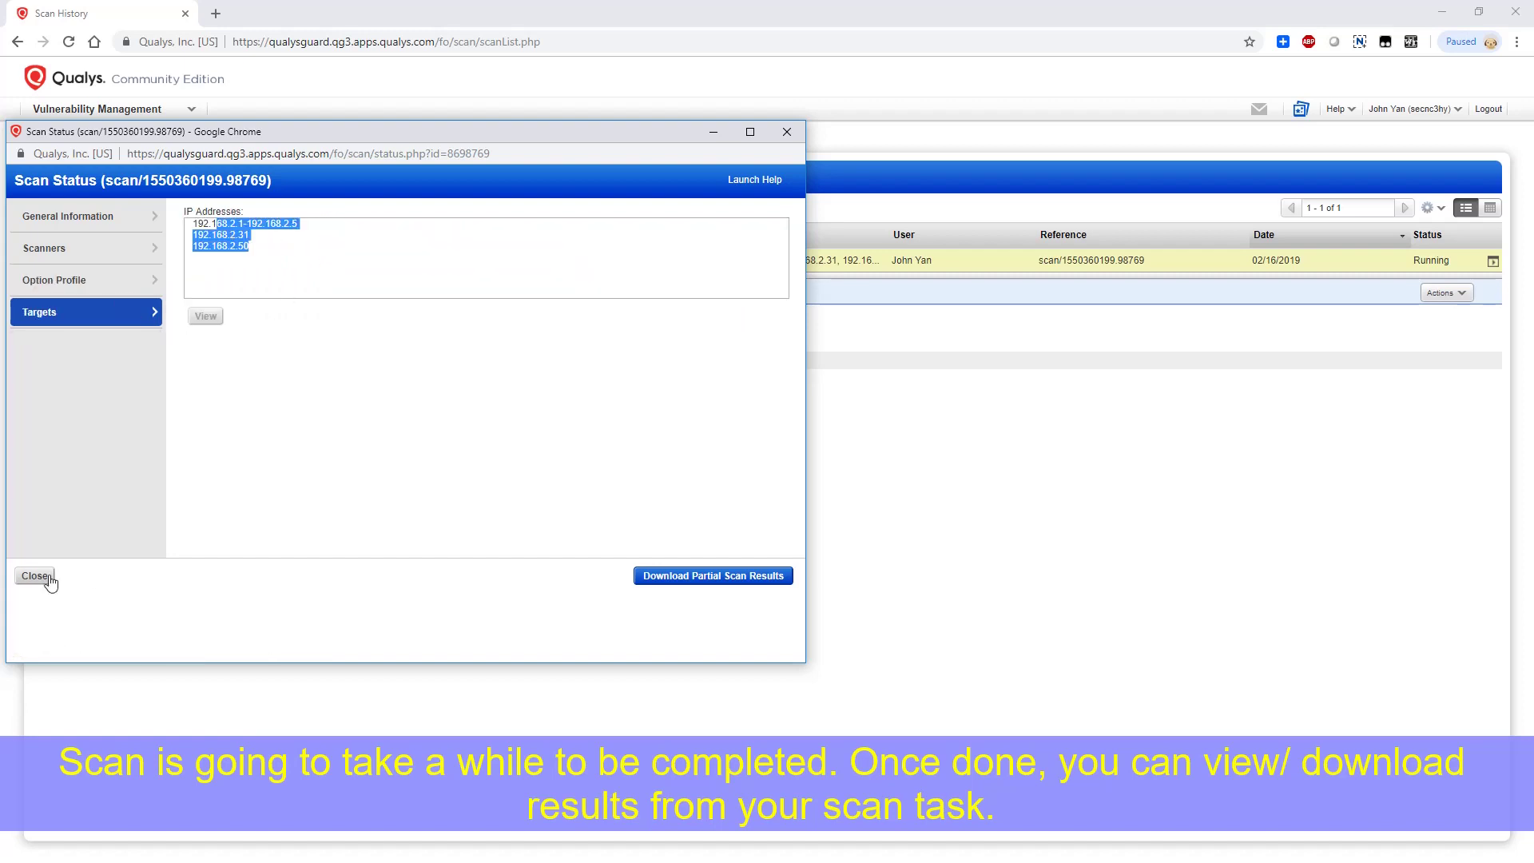
pyautogui.click(34, 576)
# Refresh the Discovery Scan preview and check the scanner appliance's status page
pyautogui.click(181, 267)
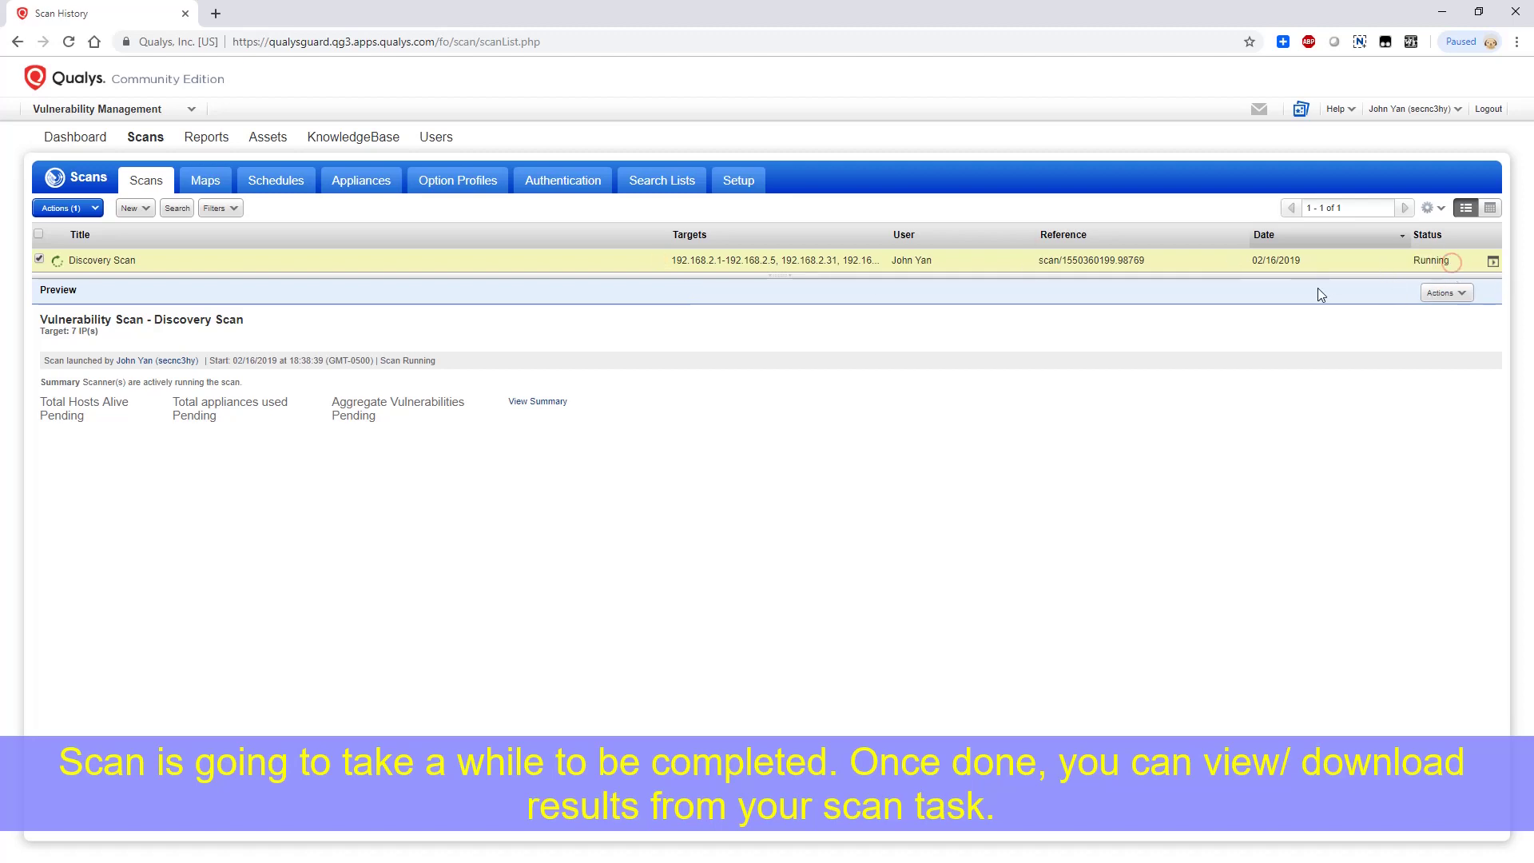
pyautogui.click(1446, 293)
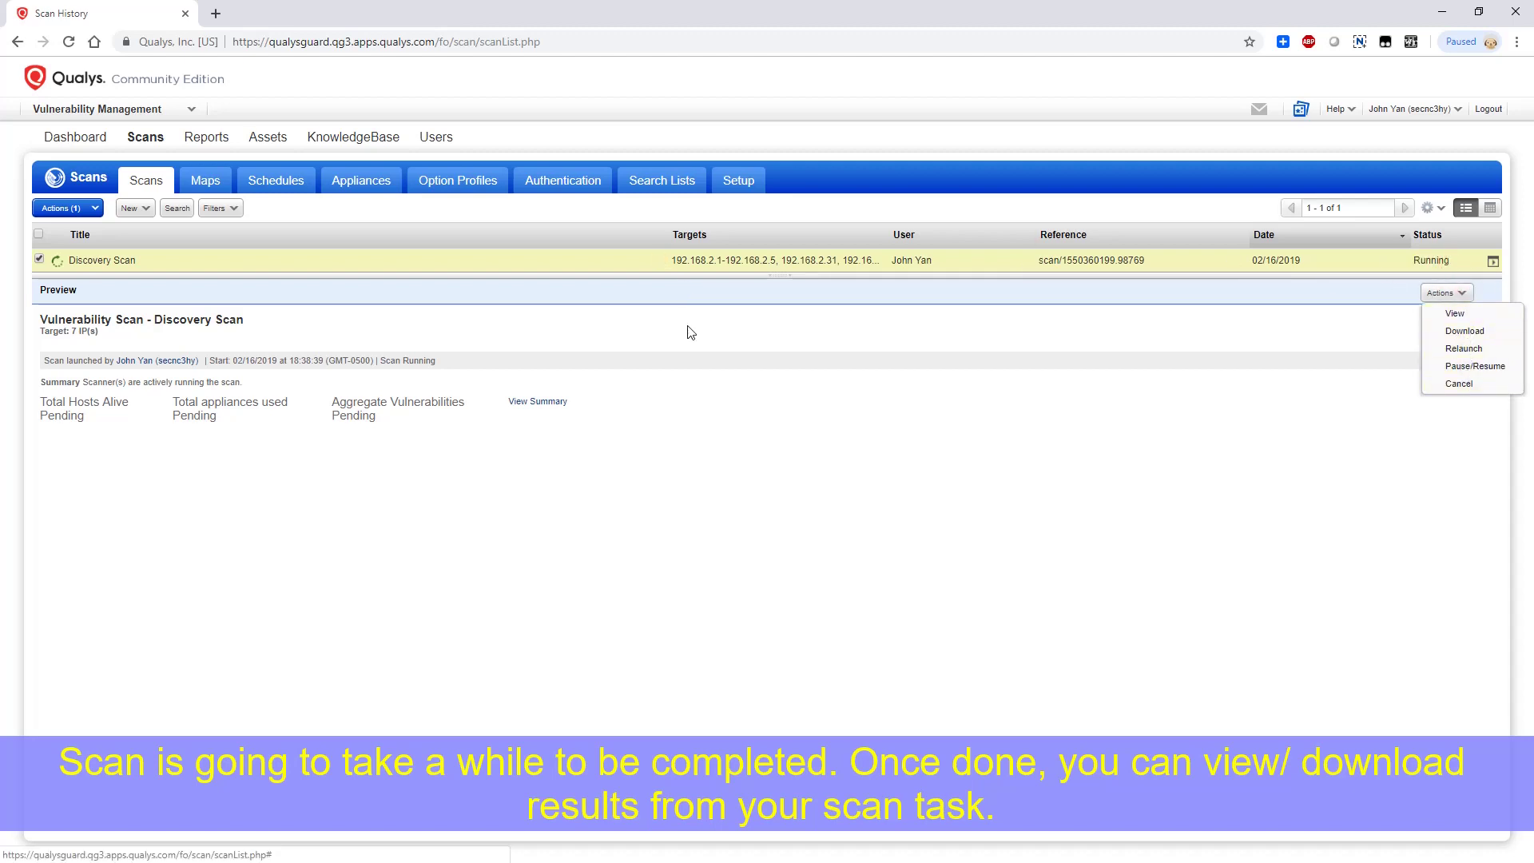
pyautogui.click(631, 331)
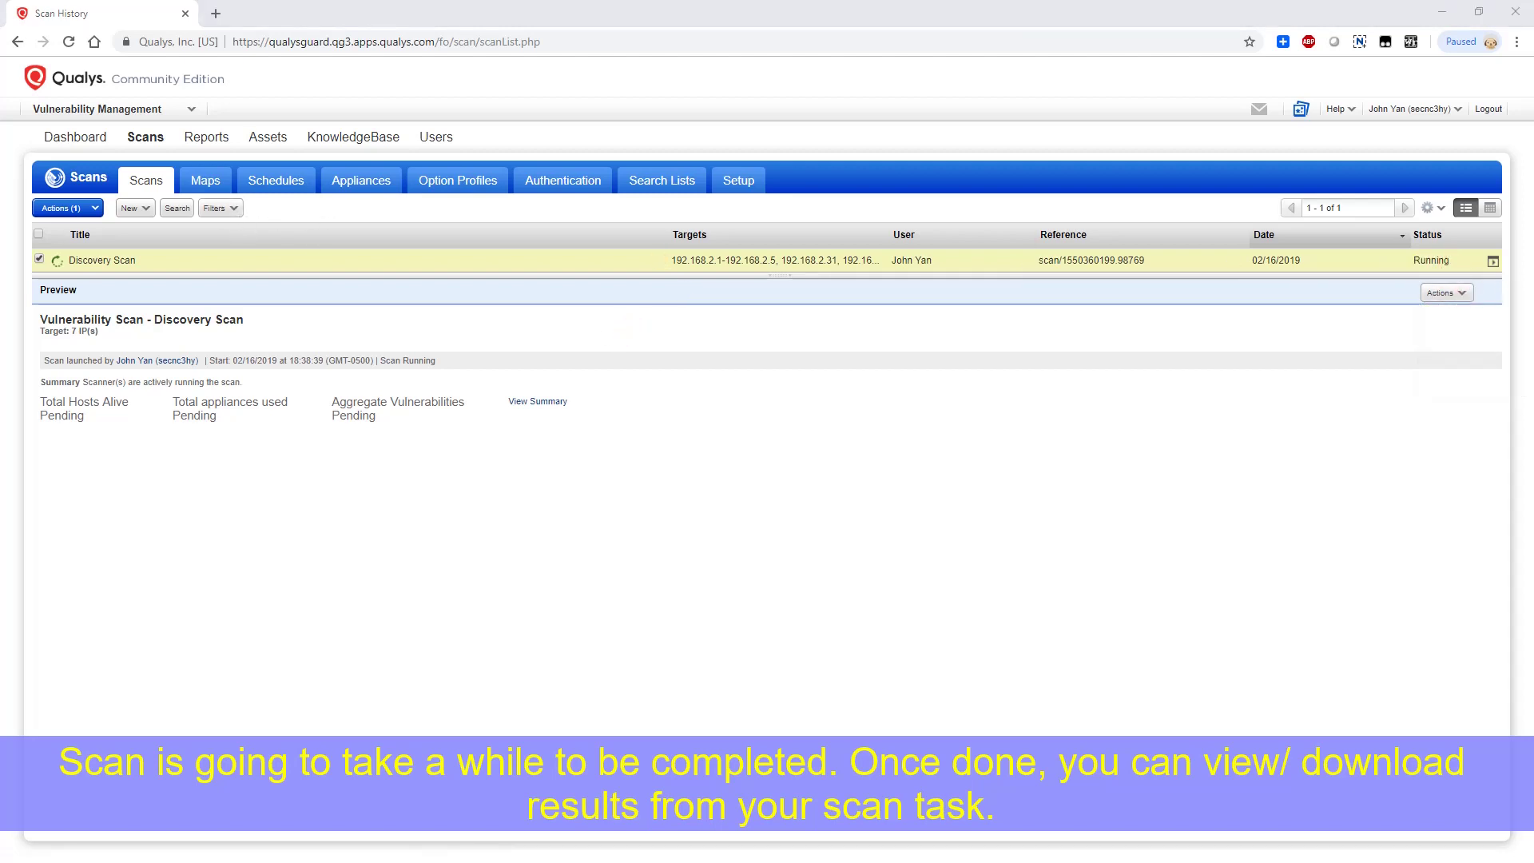
pyautogui.click(231, 261)
pyautogui.click(360, 183)
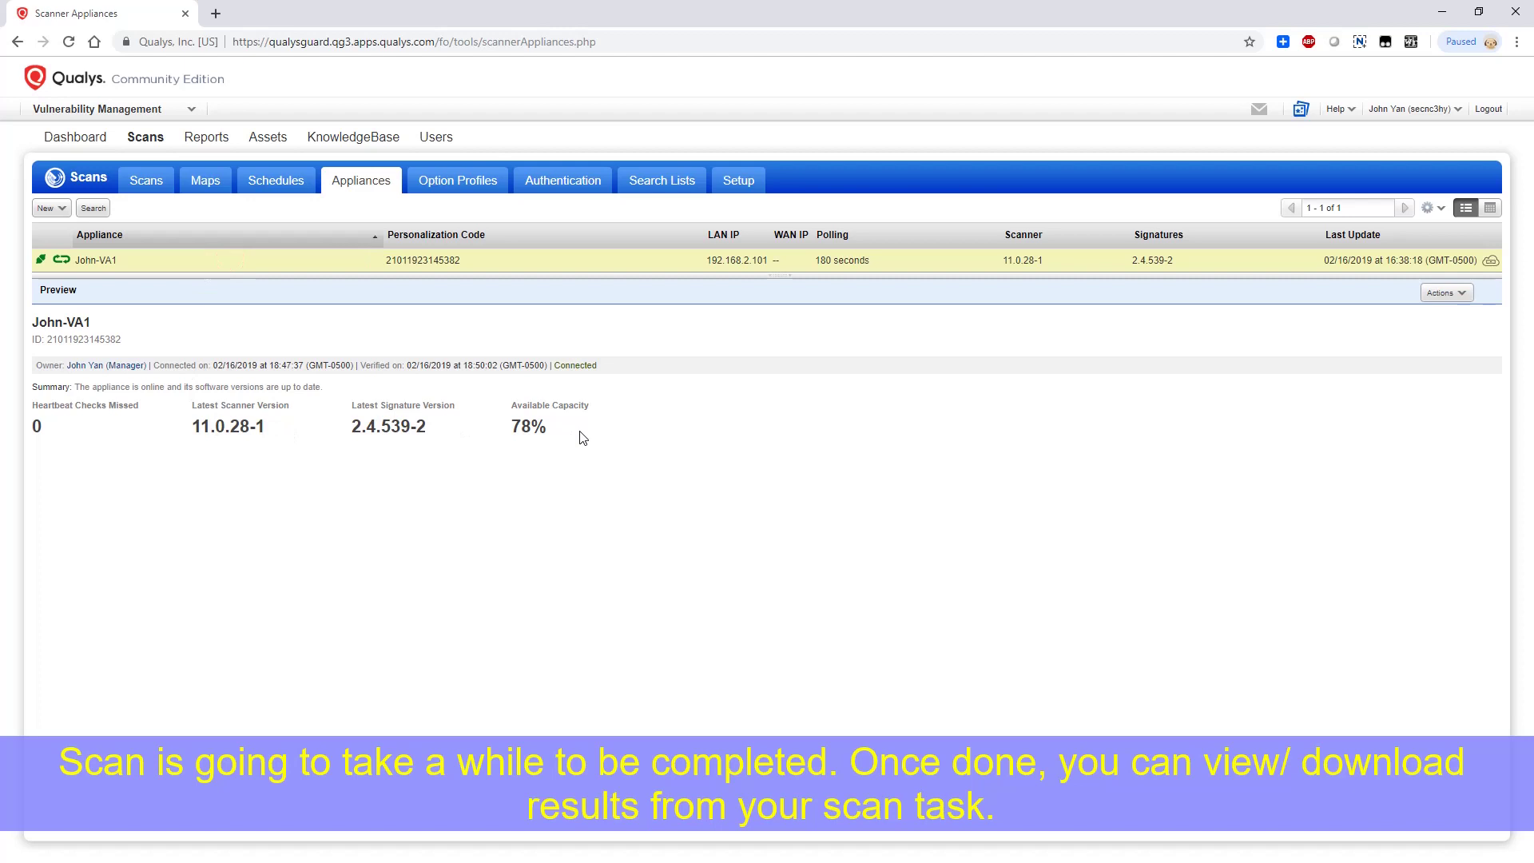
# Review the finished Discovery Scan's status: 17m 54s duration, 5 hosts alive, then close
pyautogui.click(151, 186)
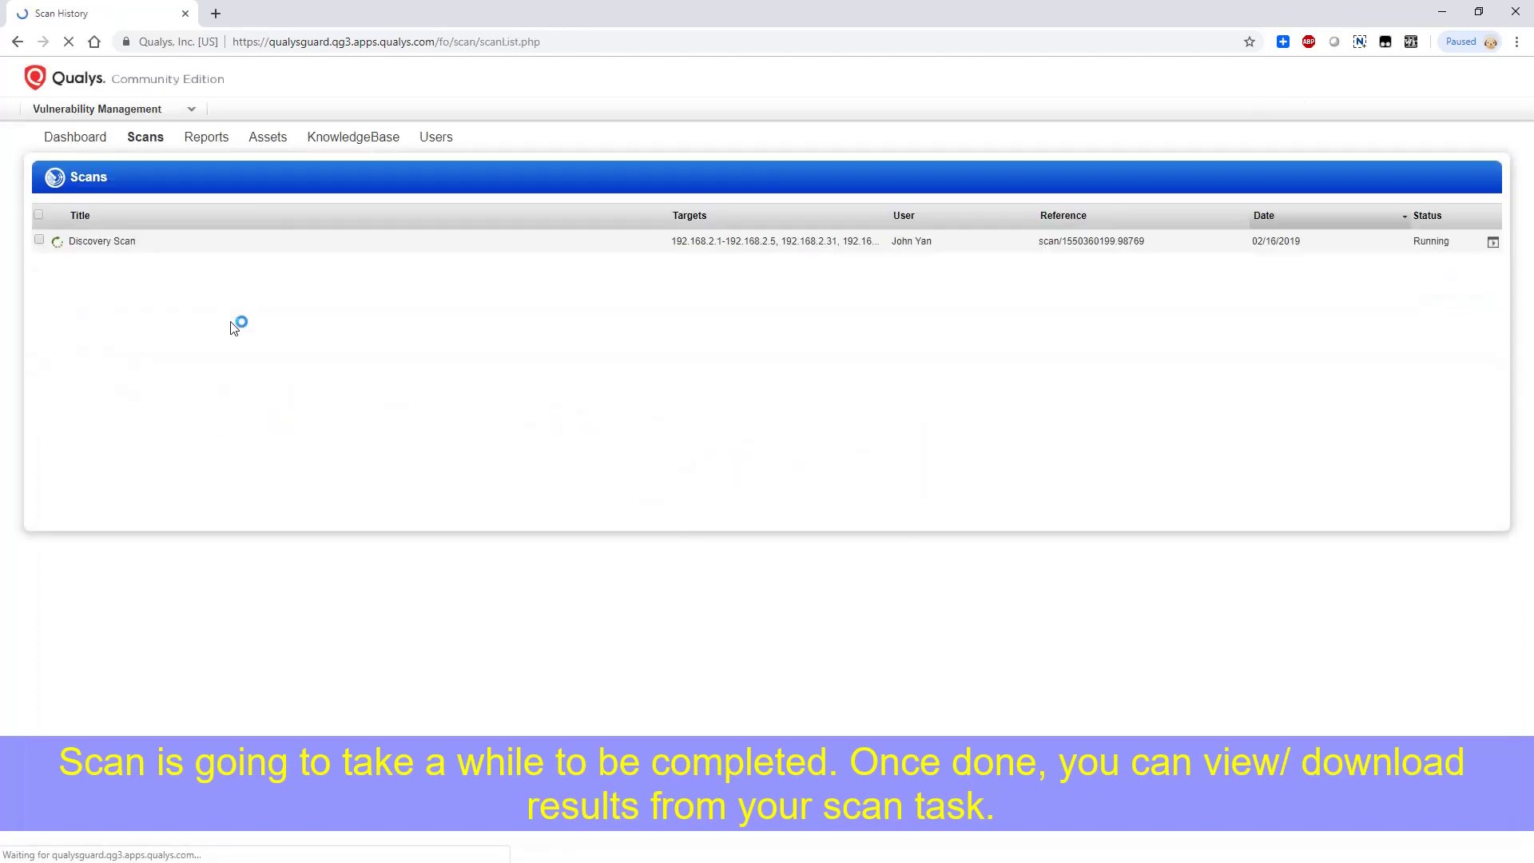
pyautogui.click(210, 270)
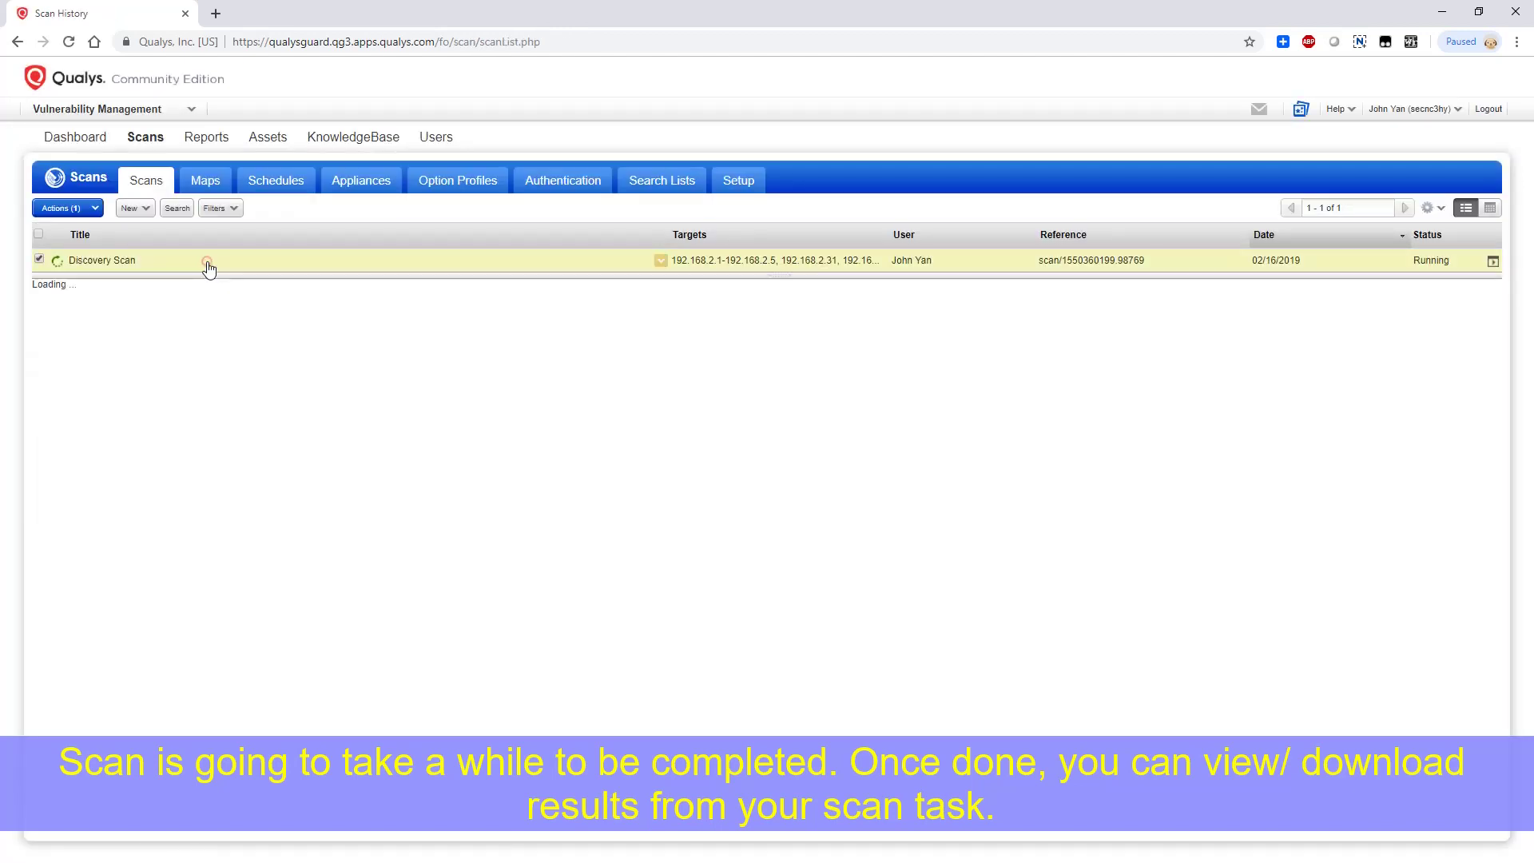
pyautogui.click(124, 266)
pyautogui.click(660, 254)
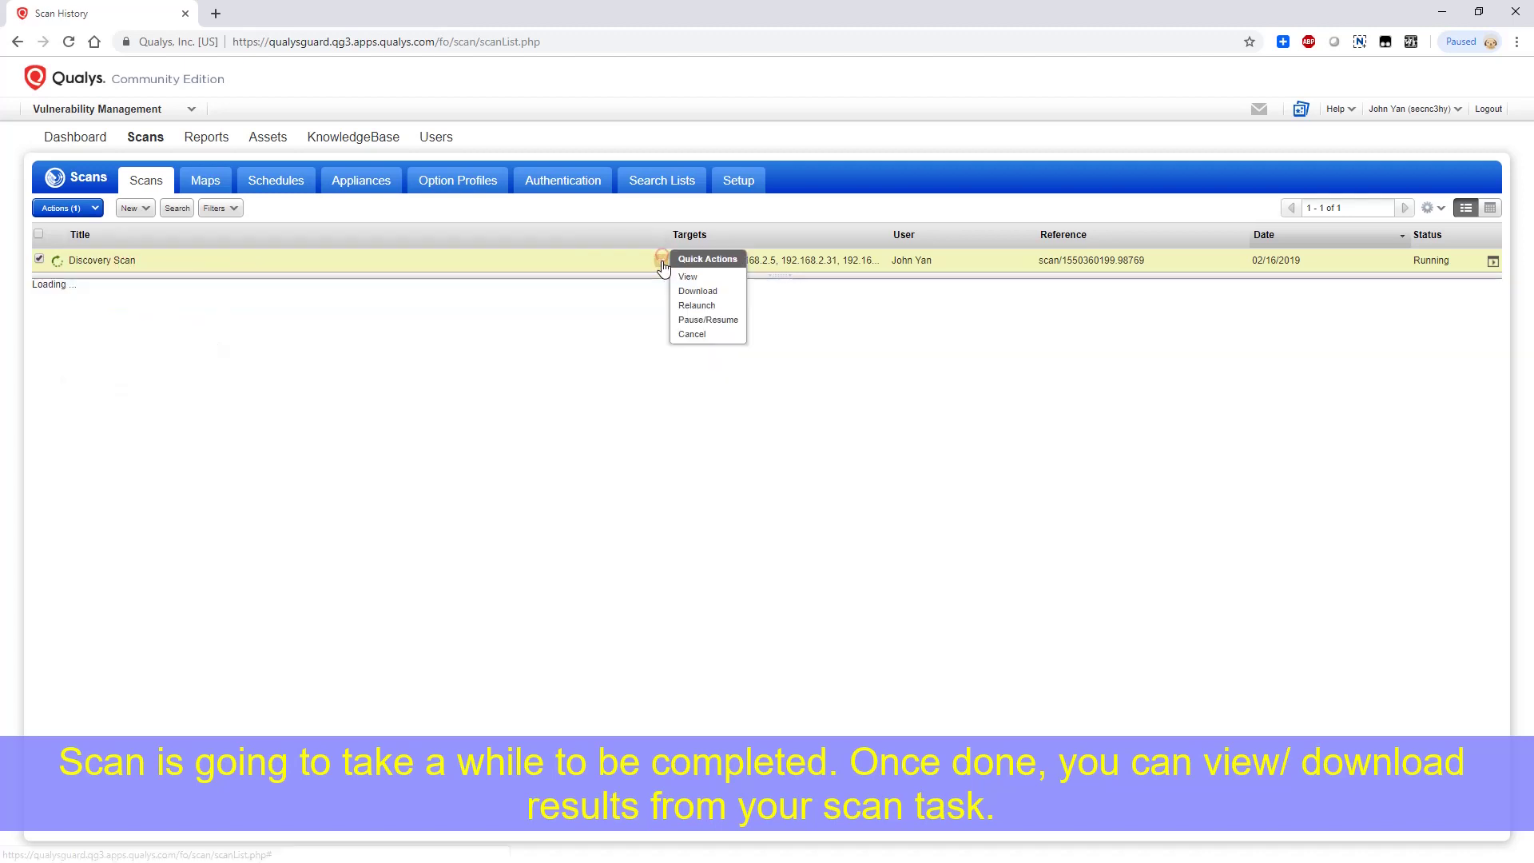
pyautogui.click(689, 273)
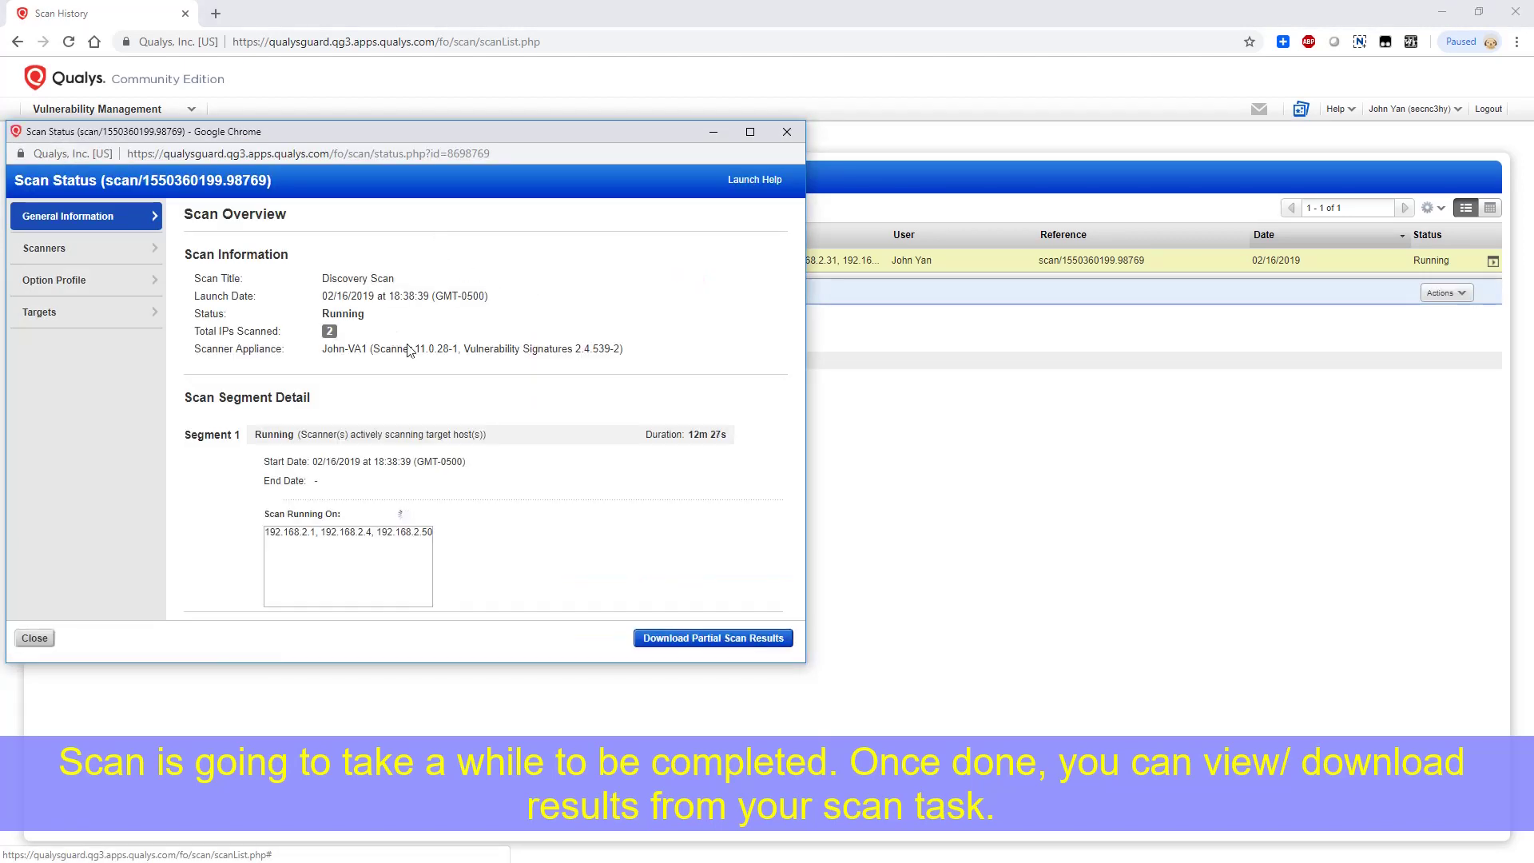
pyautogui.moveTo(286, 515); pyautogui.dragTo(377, 524)
pyautogui.moveTo(502, 144); pyautogui.dragTo(621, 144)
pyautogui.moveTo(839, 438); pyautogui.dragTo(570, 505)
pyautogui.click(520, 500)
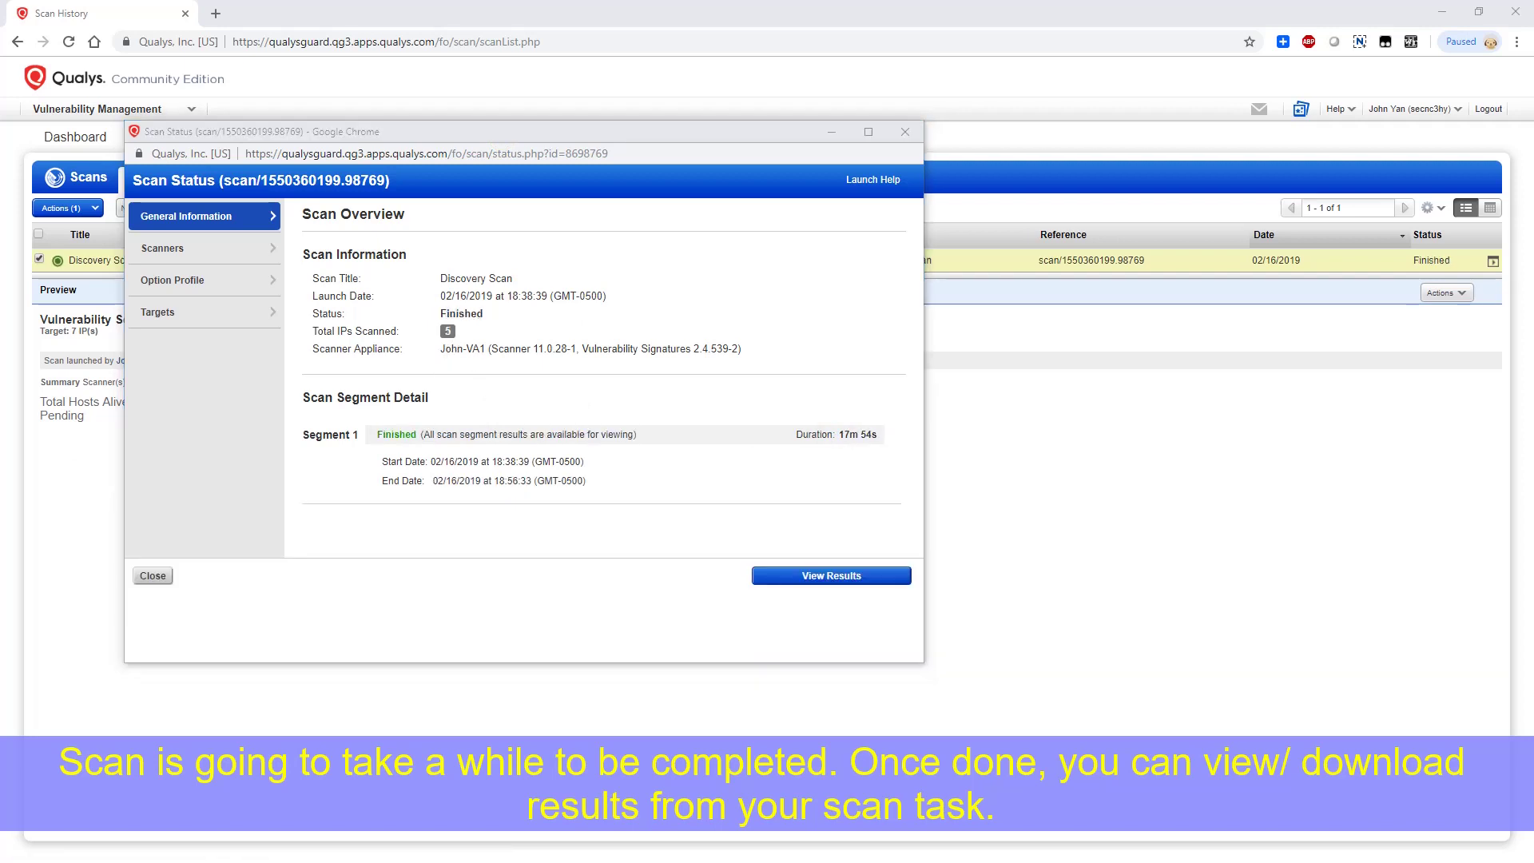
pyautogui.click(154, 575)
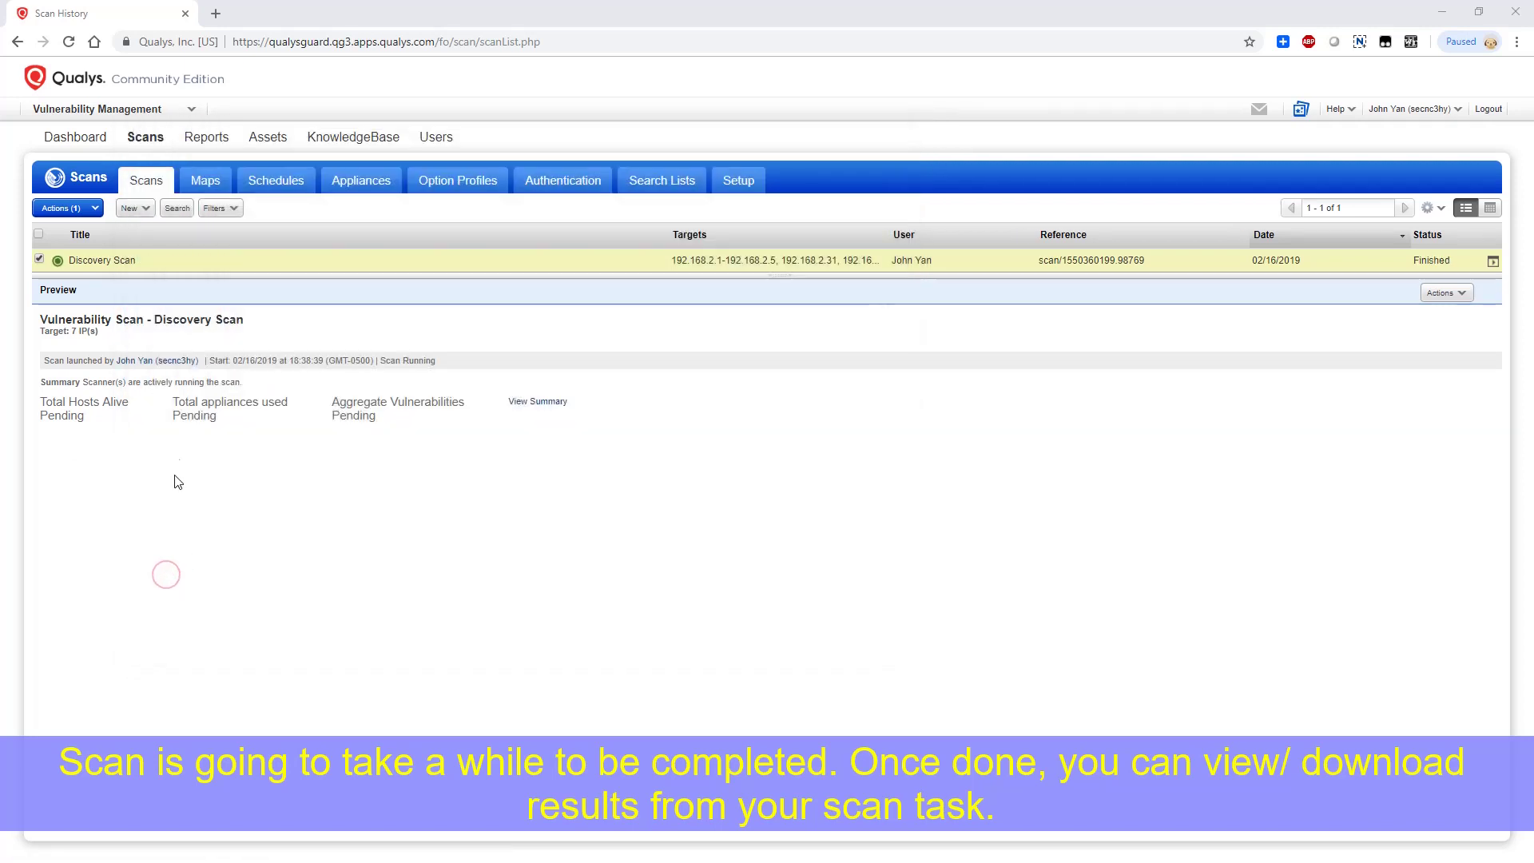
# Reload the scan list, note the 67 total vulnerabilities, and open the Discovery Scan results report
pyautogui.click(148, 183)
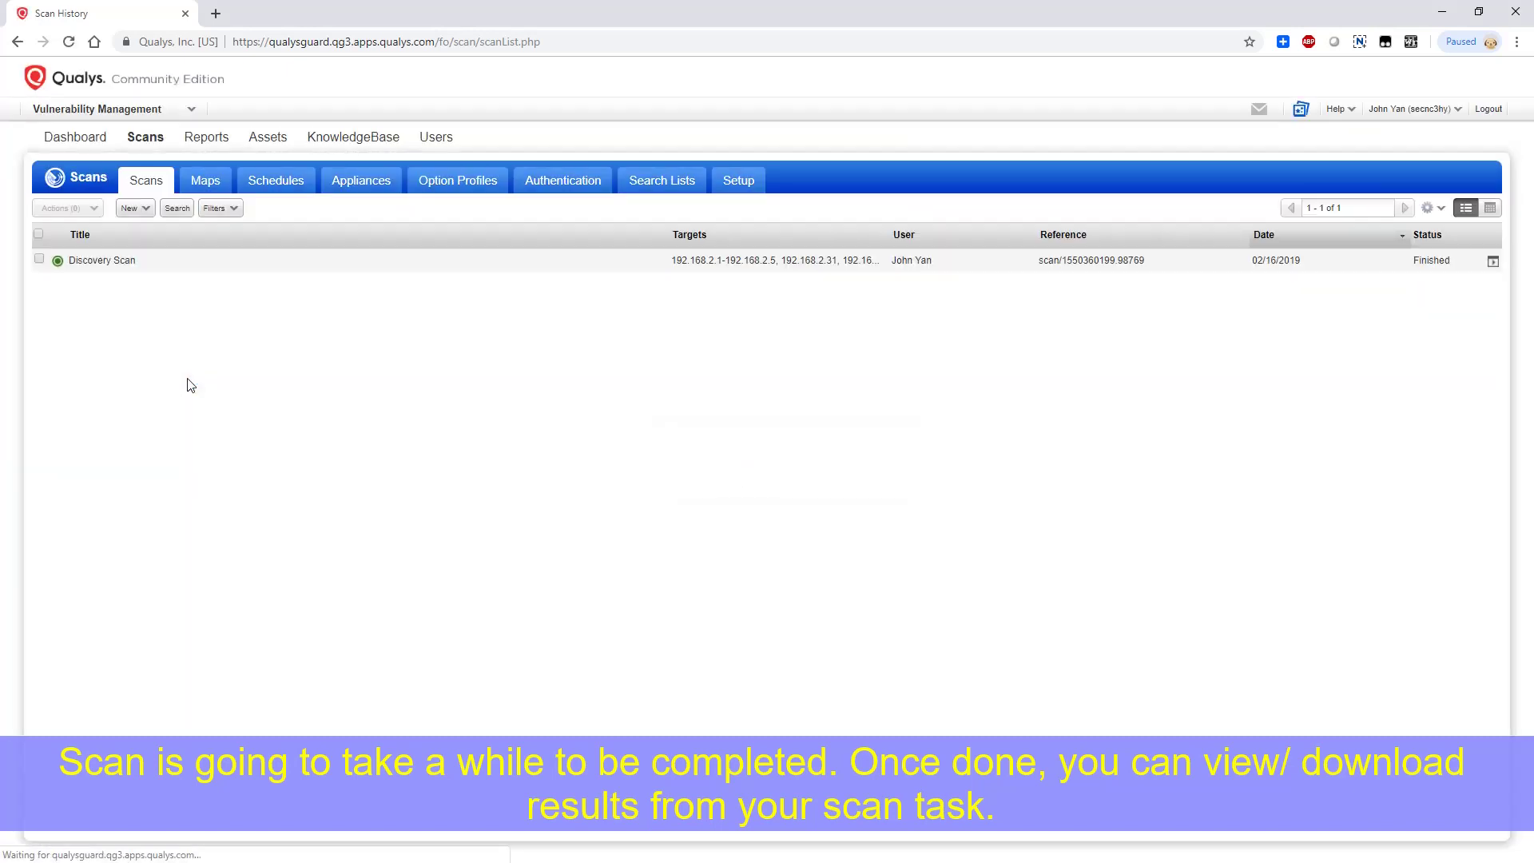
pyautogui.click(113, 260)
pyautogui.tripleClick(370, 426)
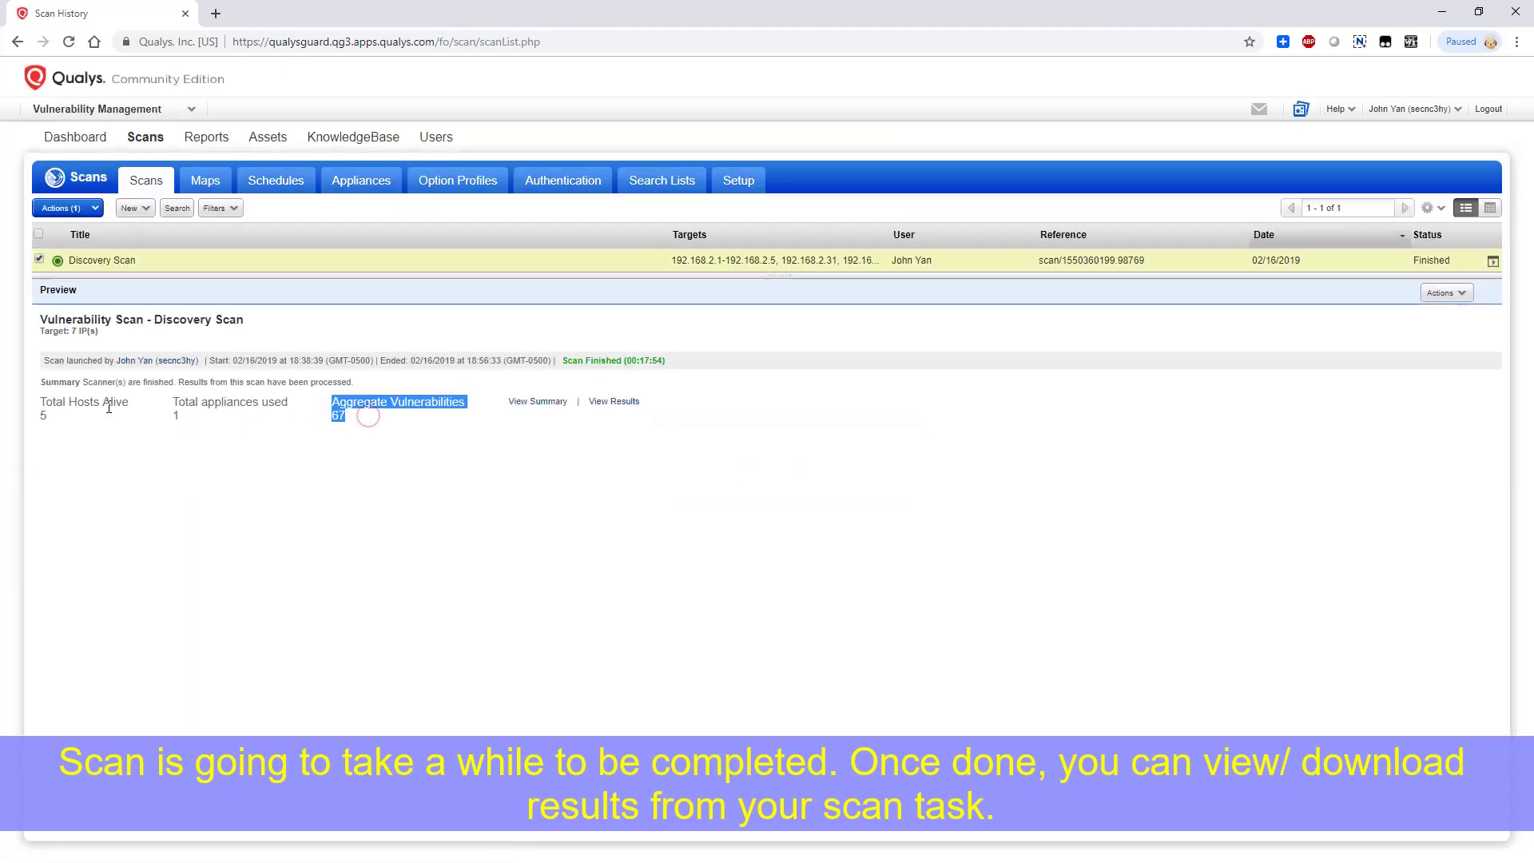
pyautogui.click(57, 415)
pyautogui.click(662, 261)
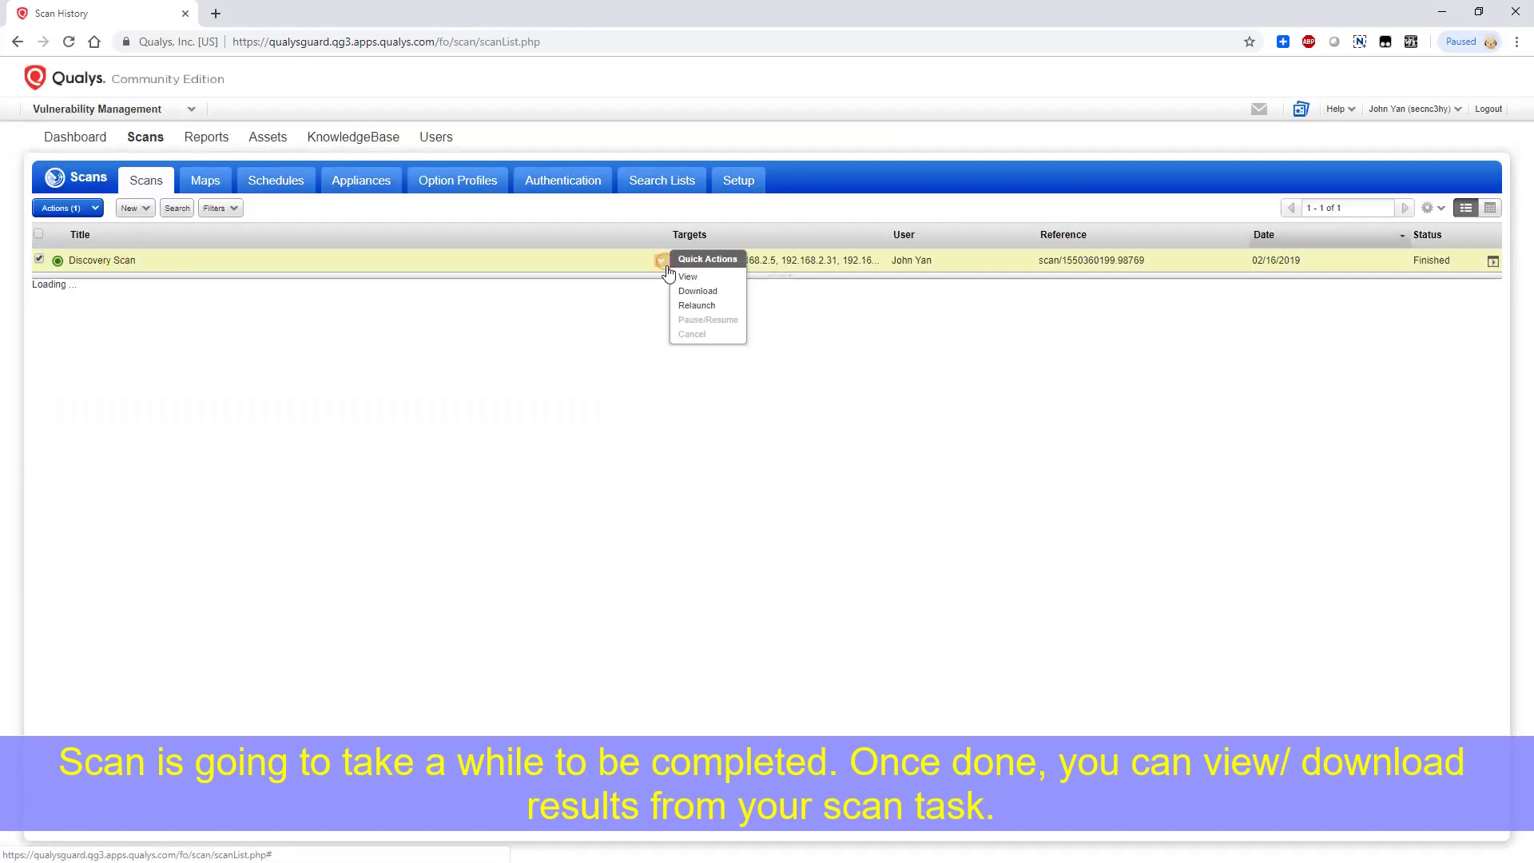
pyautogui.click(703, 260)
# Position the report window and collapse, then re-expand, the first host's vulnerability list
pyautogui.moveTo(489, 135); pyautogui.dragTo(701, 166)
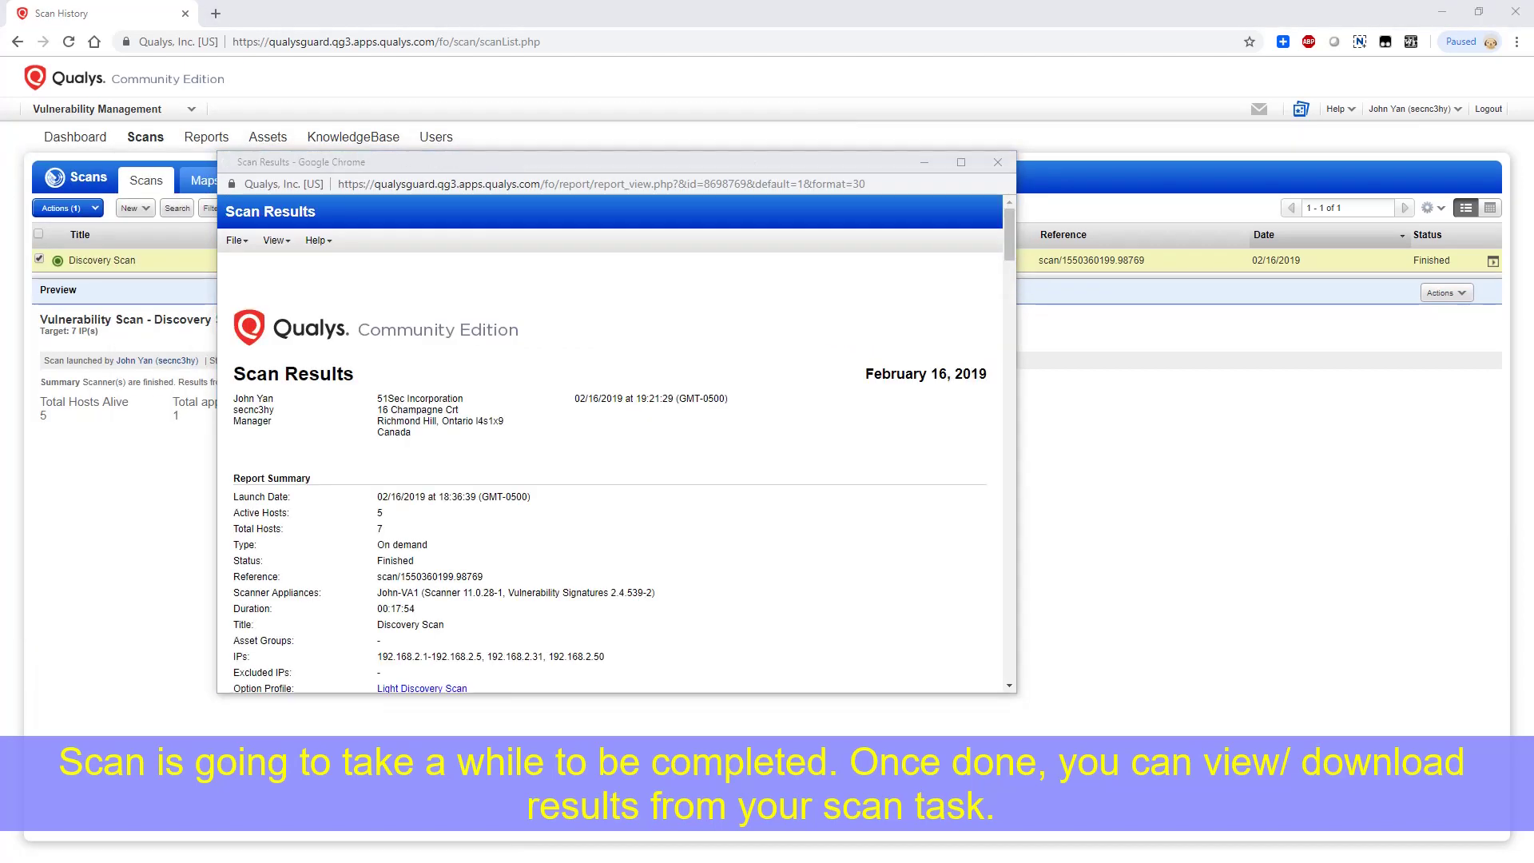
pyautogui.scroll(-10, 607, 372)
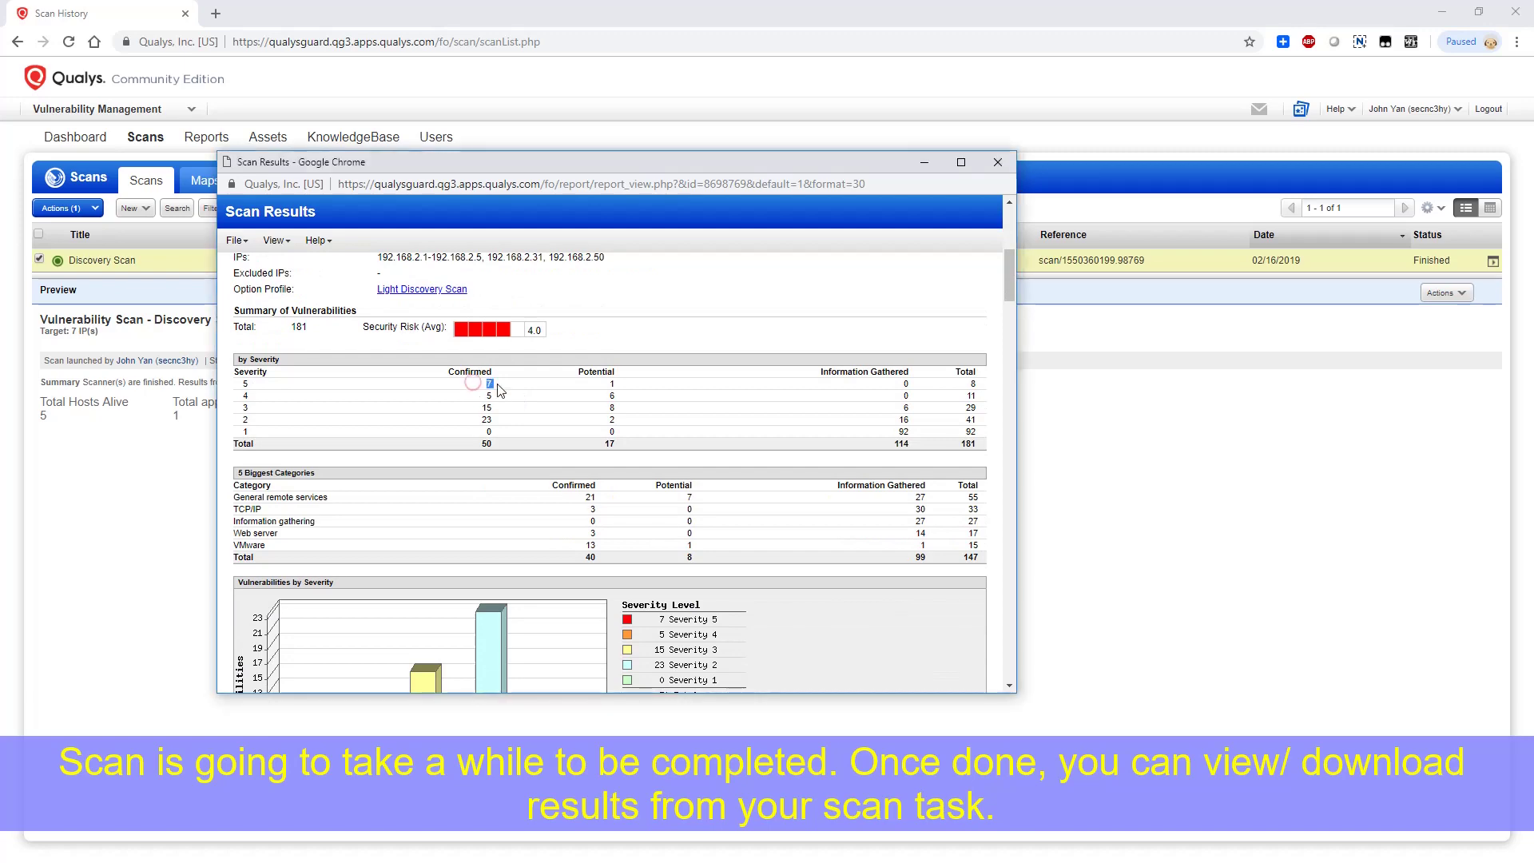
pyautogui.scroll(-10, 500, 400)
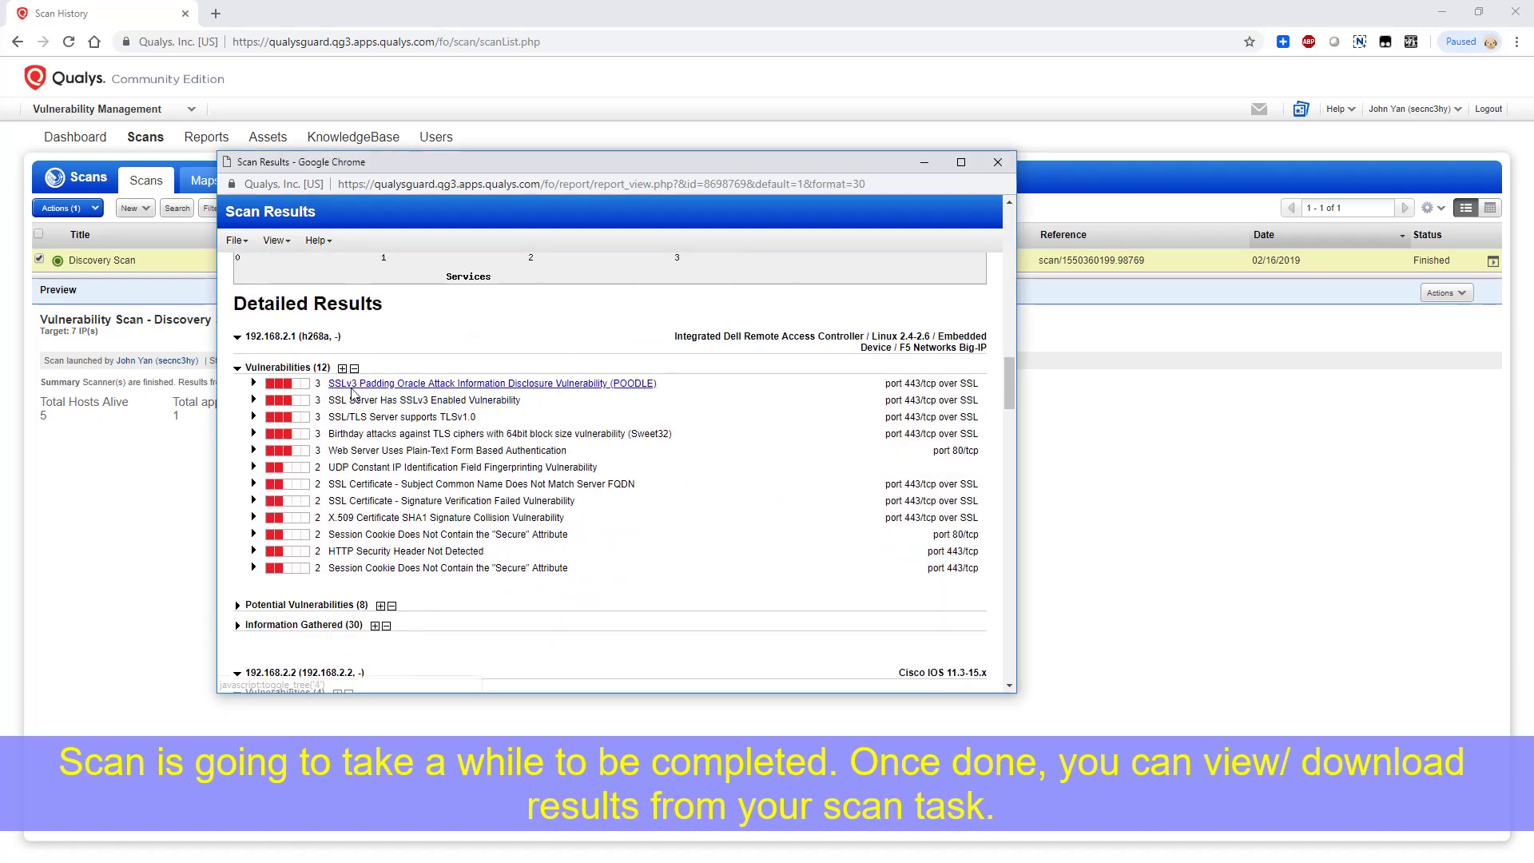
pyautogui.click(236, 368)
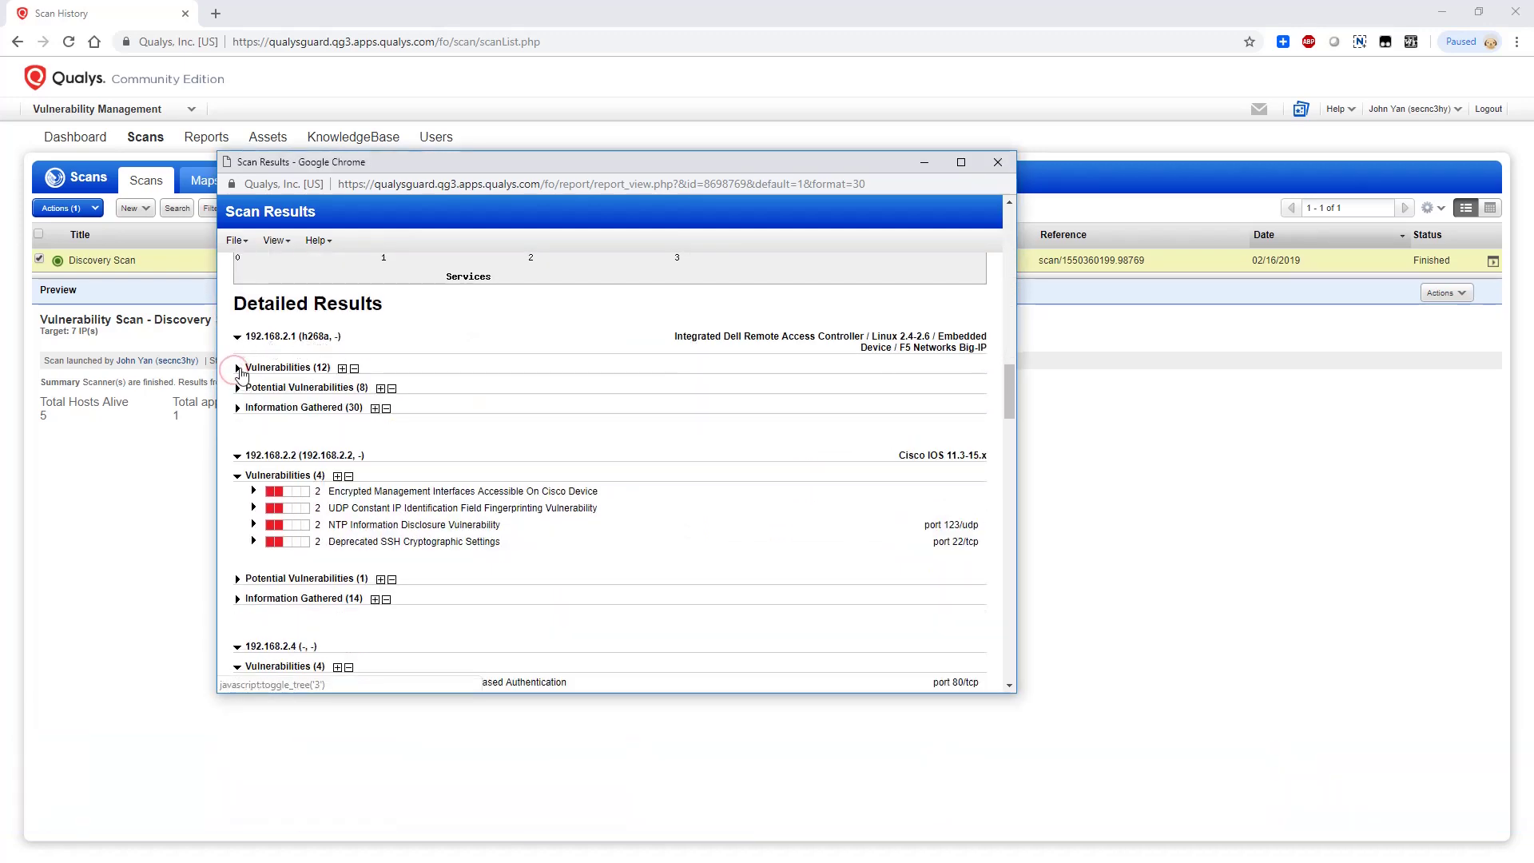
pyautogui.click(237, 368)
# Scroll to the end of the Discovery Scan results report and close it
pyautogui.scroll(-3, 296, 445)
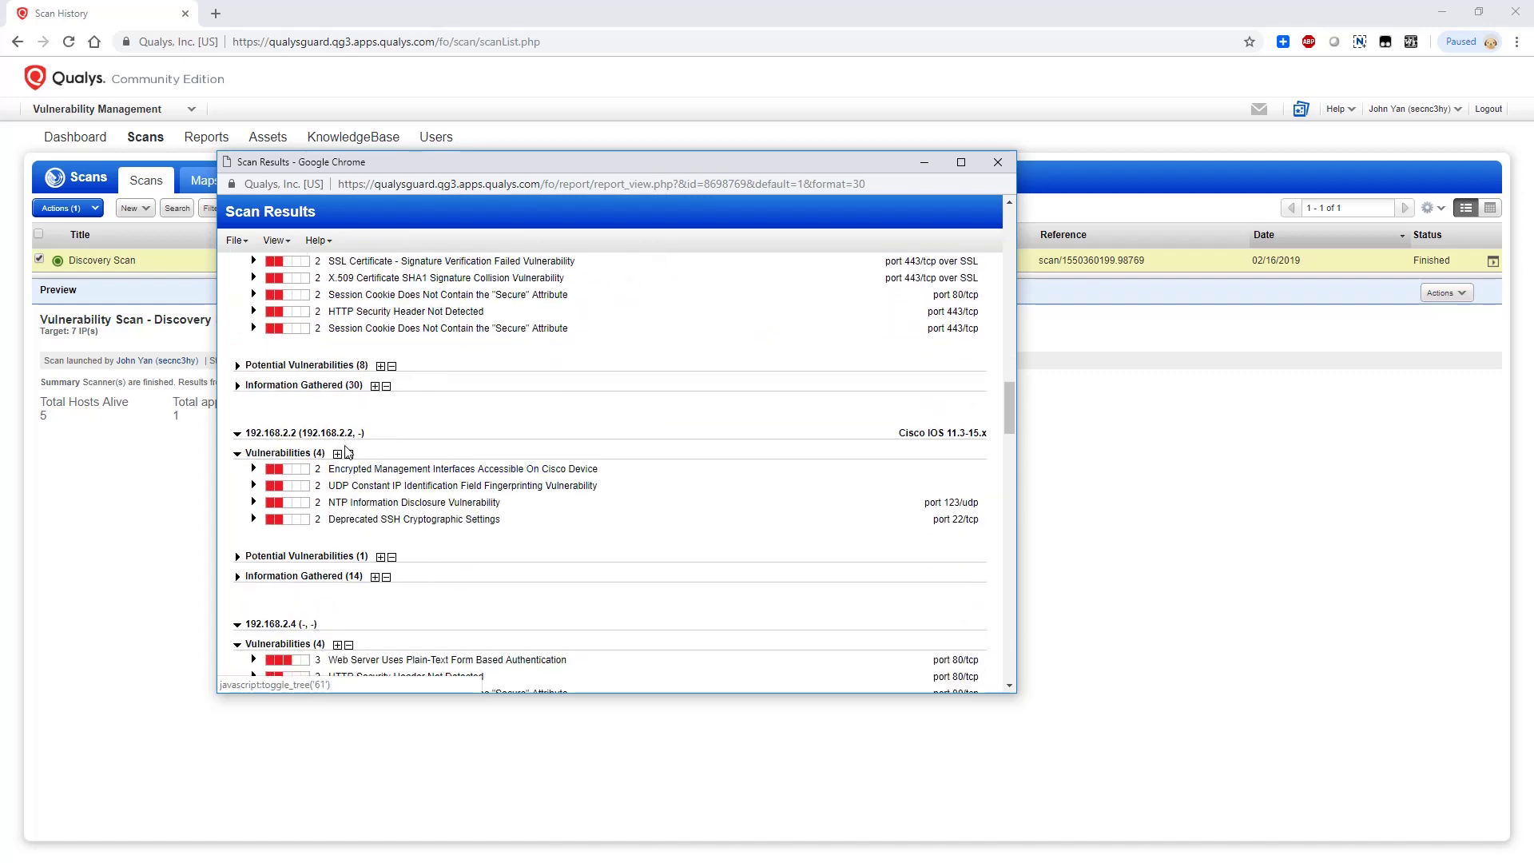
pyautogui.scroll(-3, 371, 487)
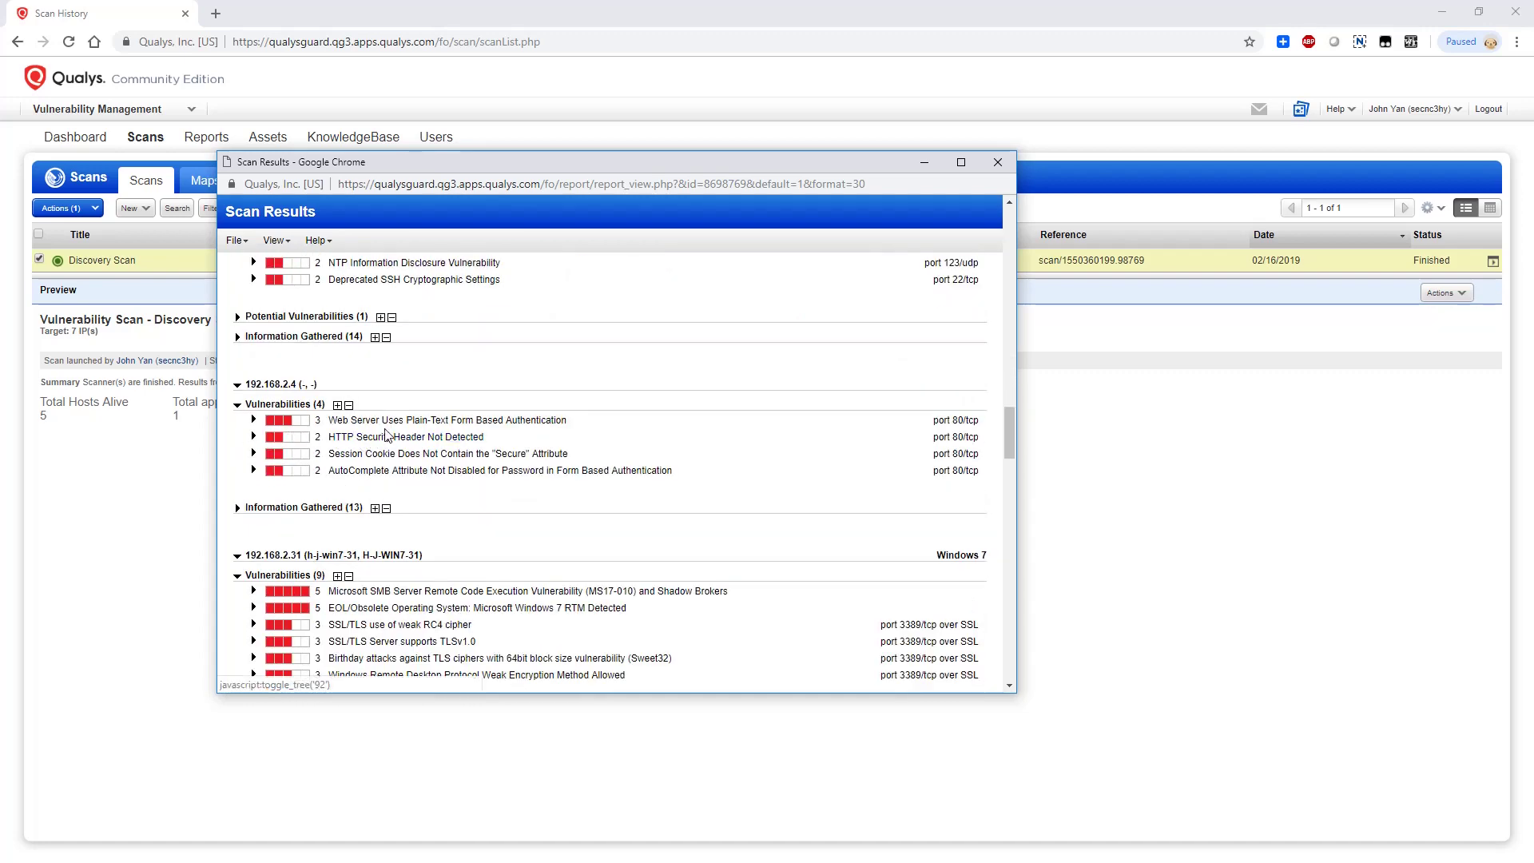
pyautogui.scroll(-2, 391, 455)
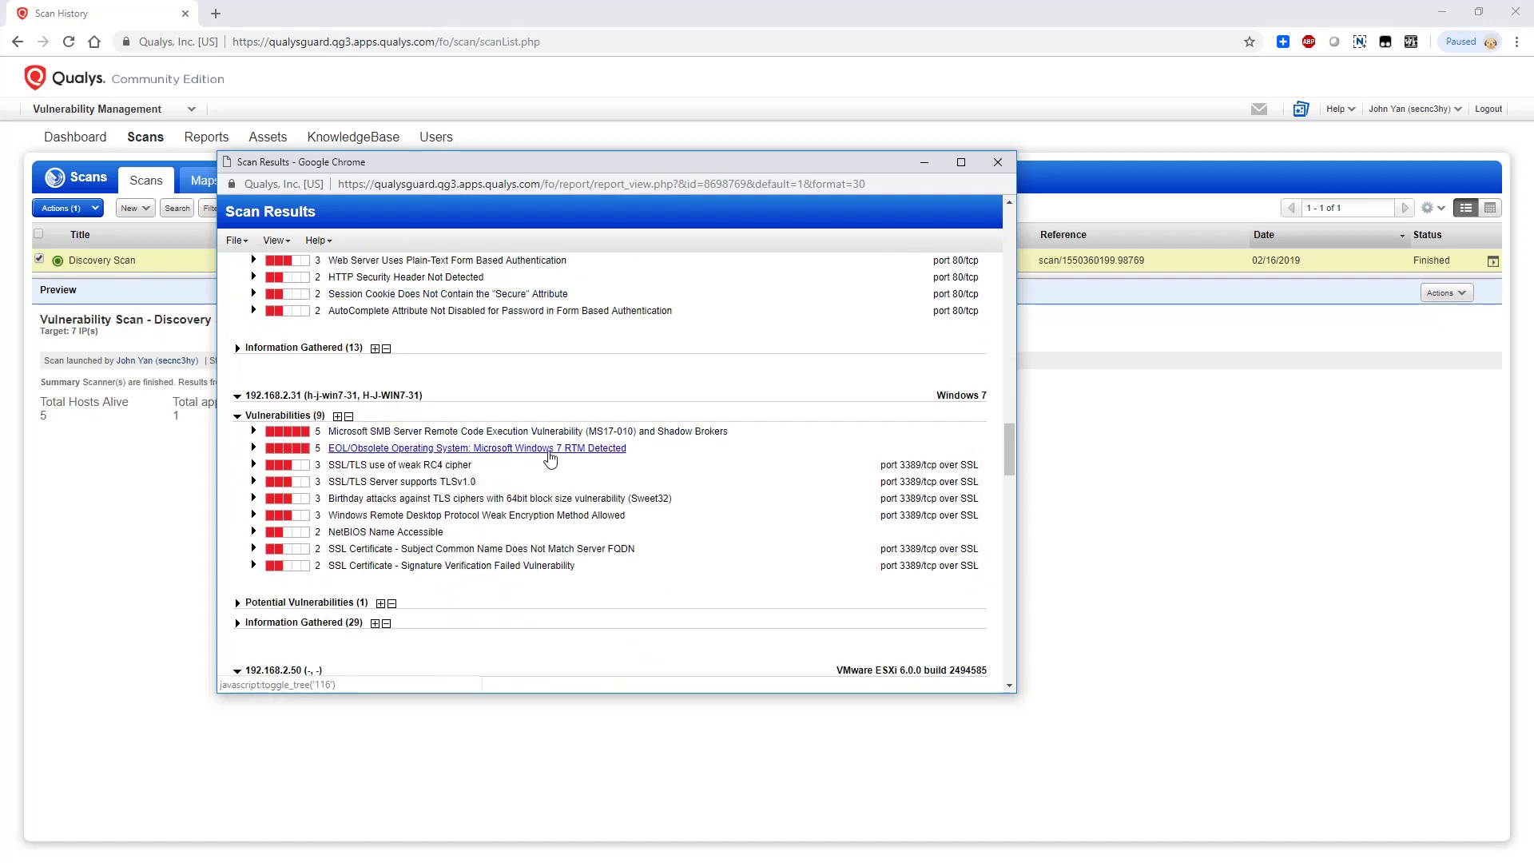
pyautogui.scroll(-4, 495, 420)
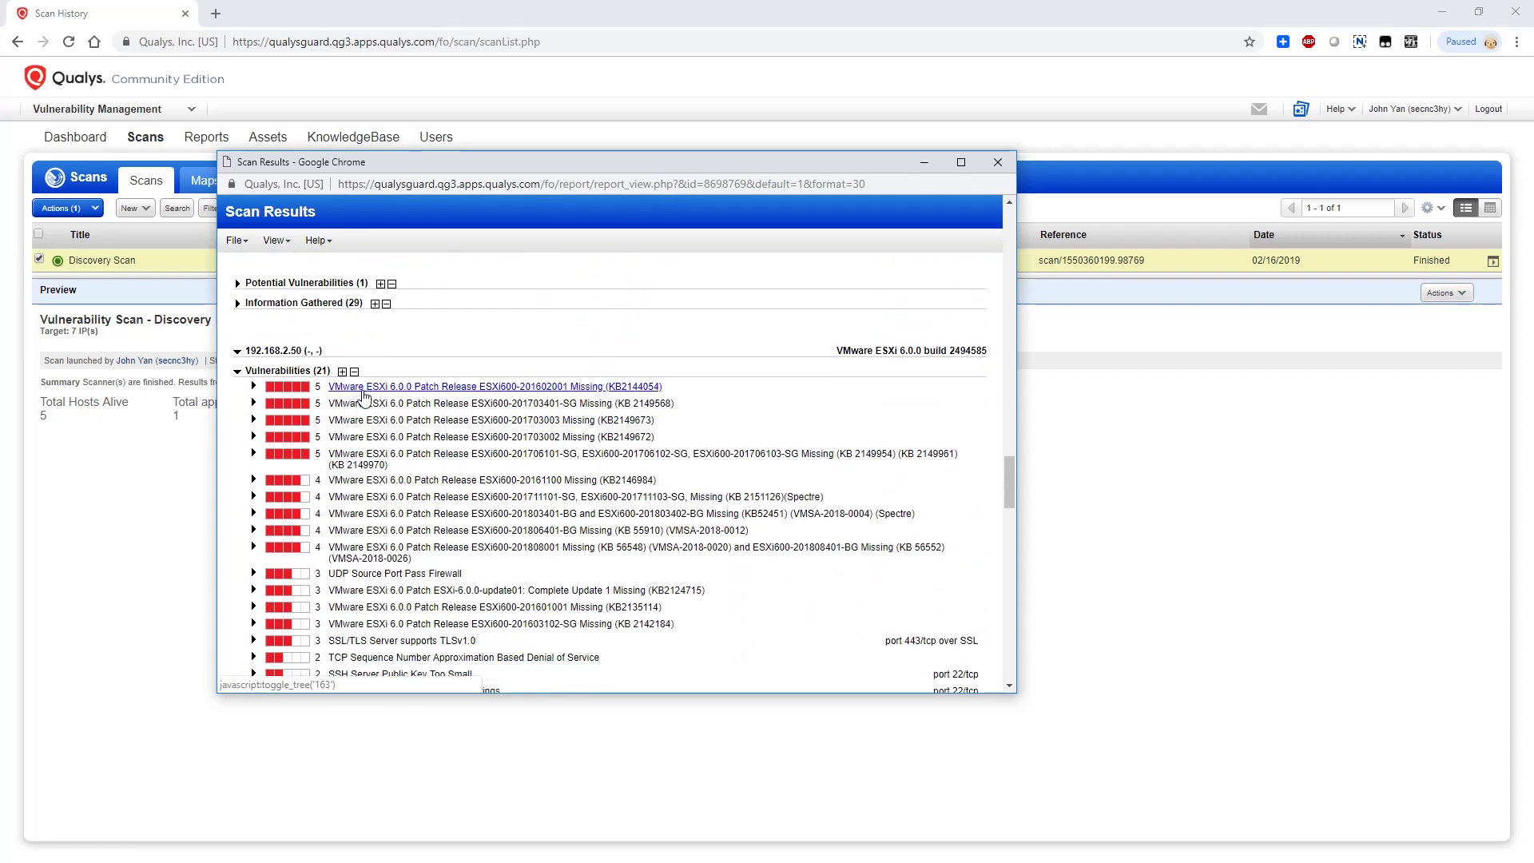
pyautogui.scroll(-8, 379, 448)
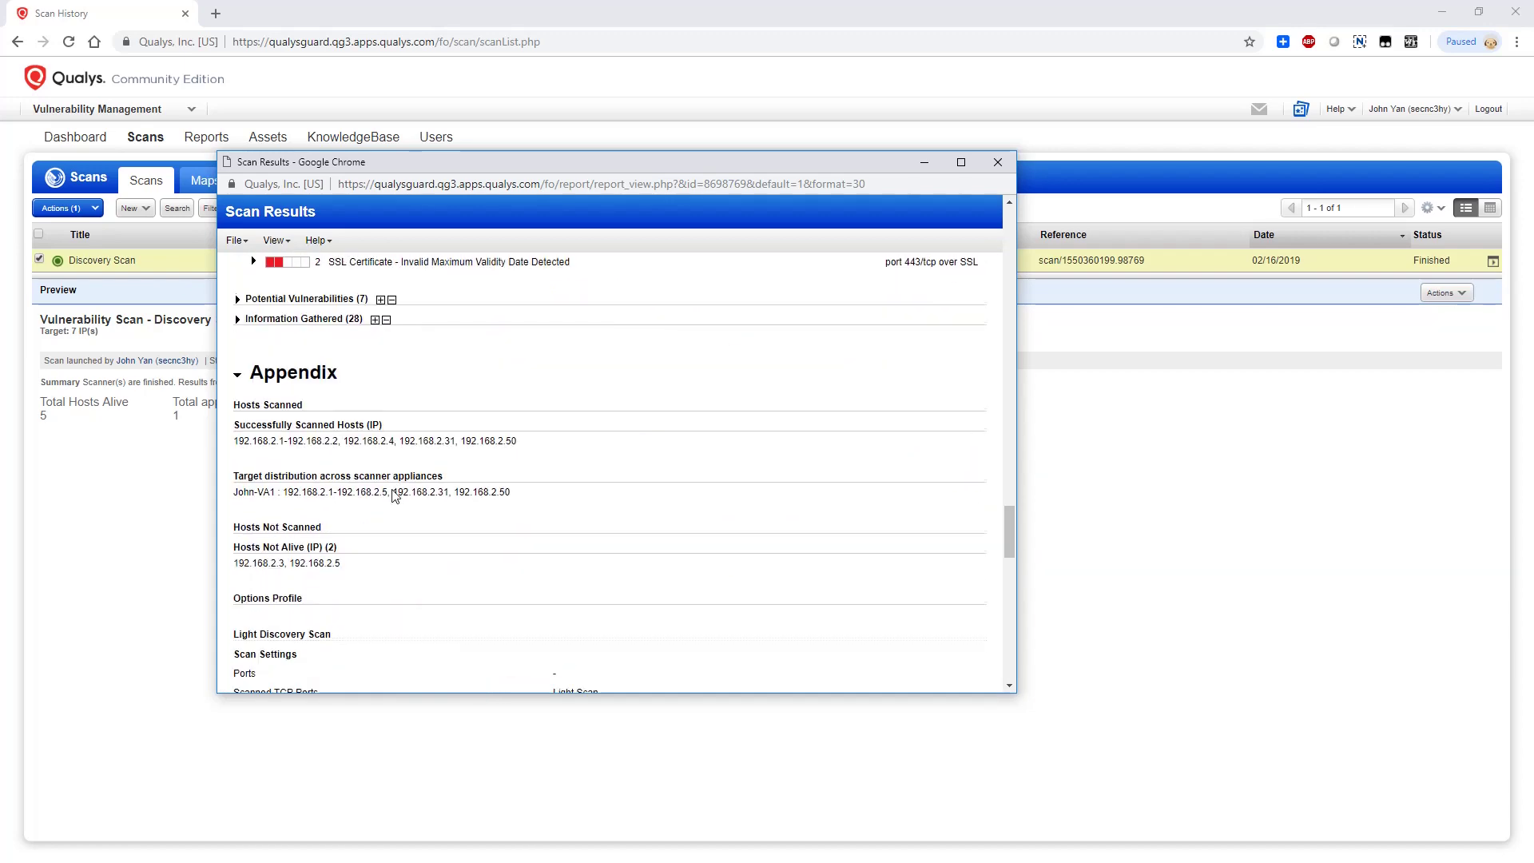
pyautogui.scroll(-12, 393, 495)
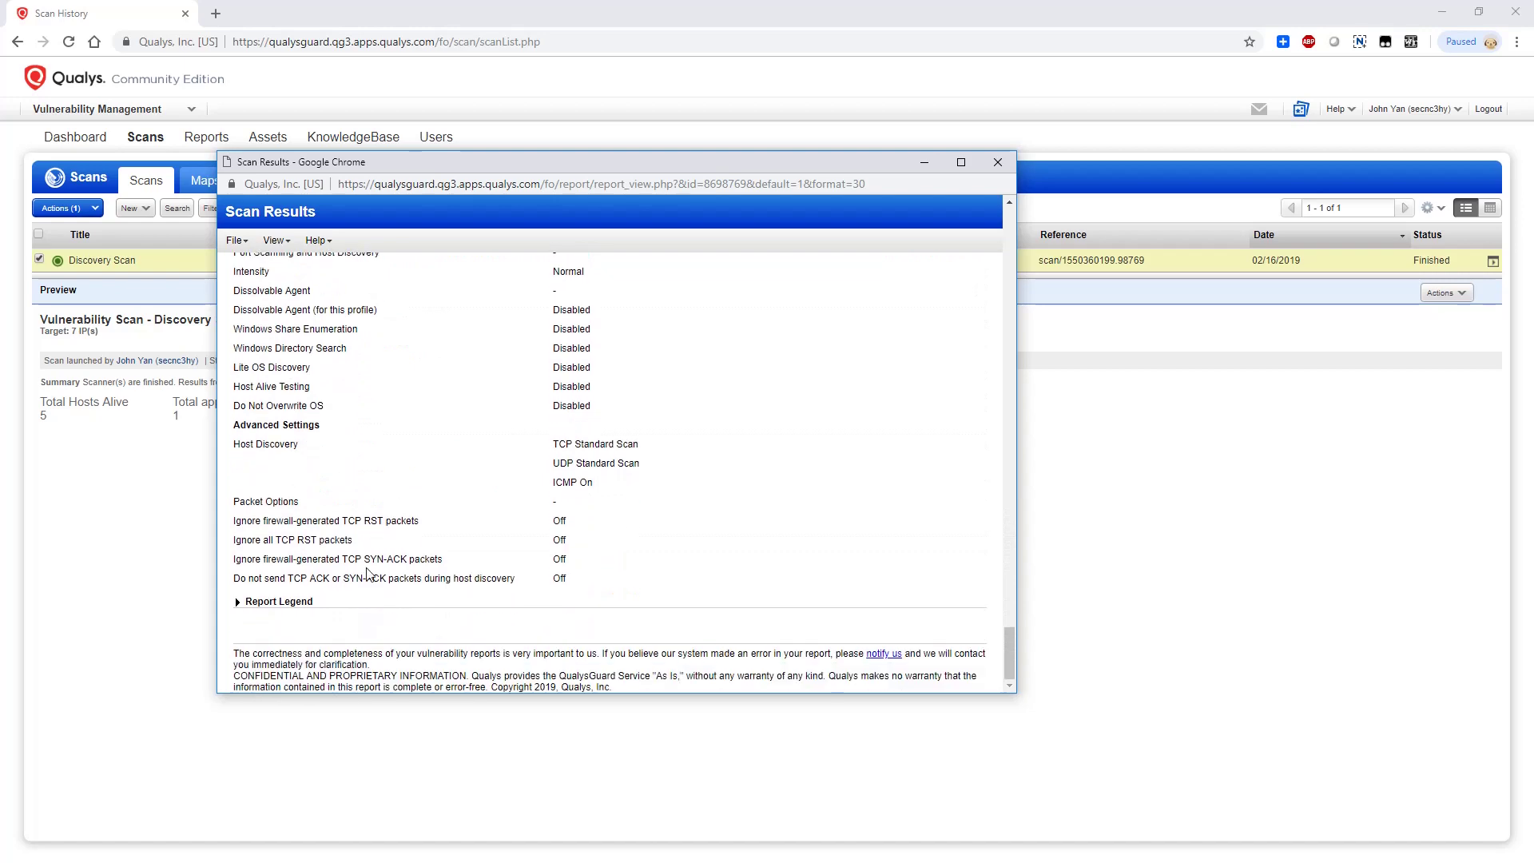
pyautogui.click(995, 165)
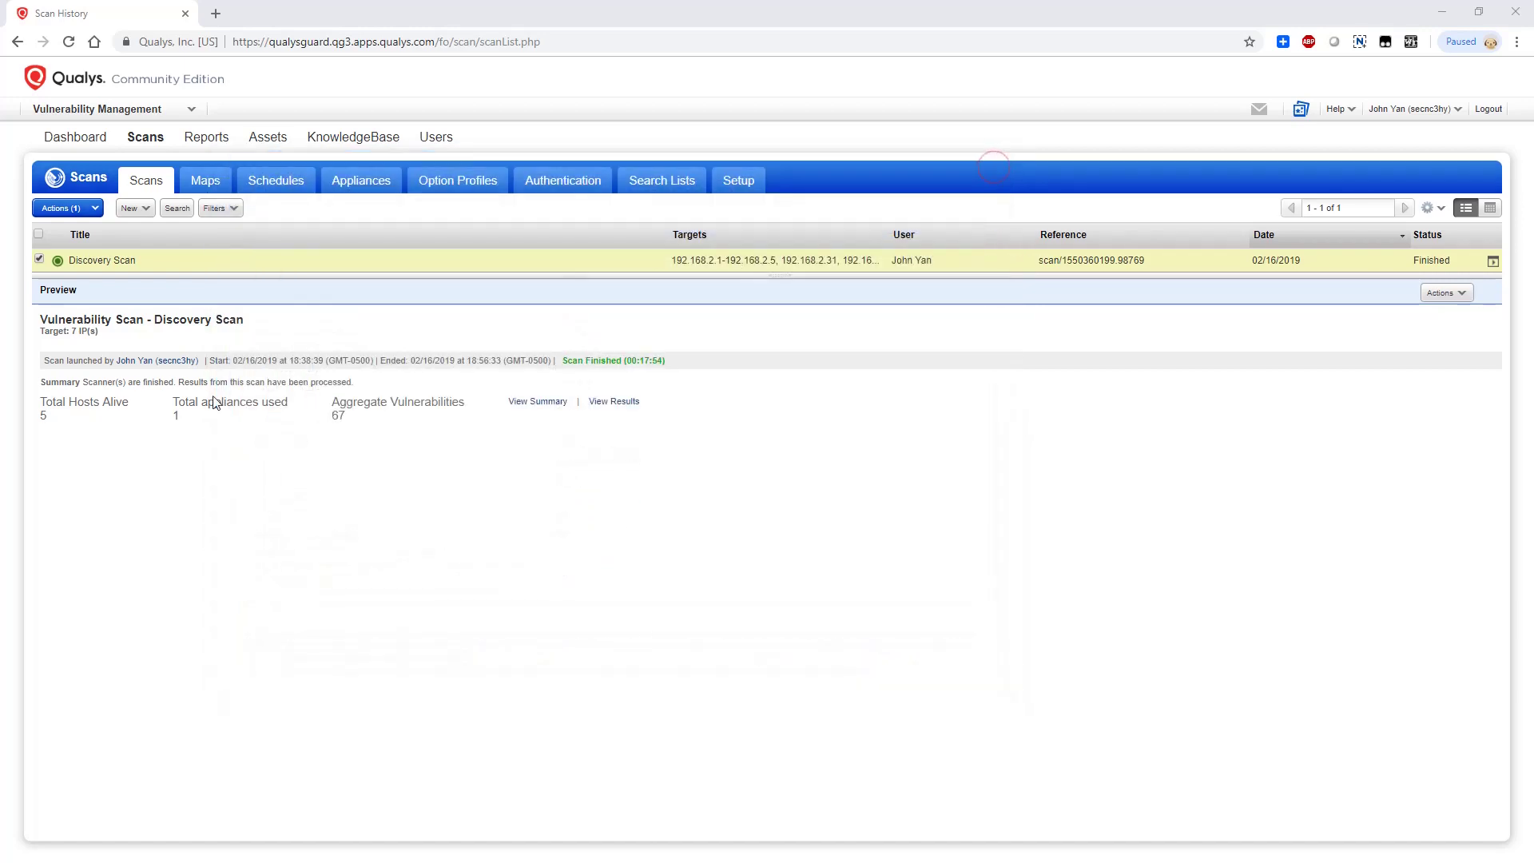
pyautogui.click(372, 106)
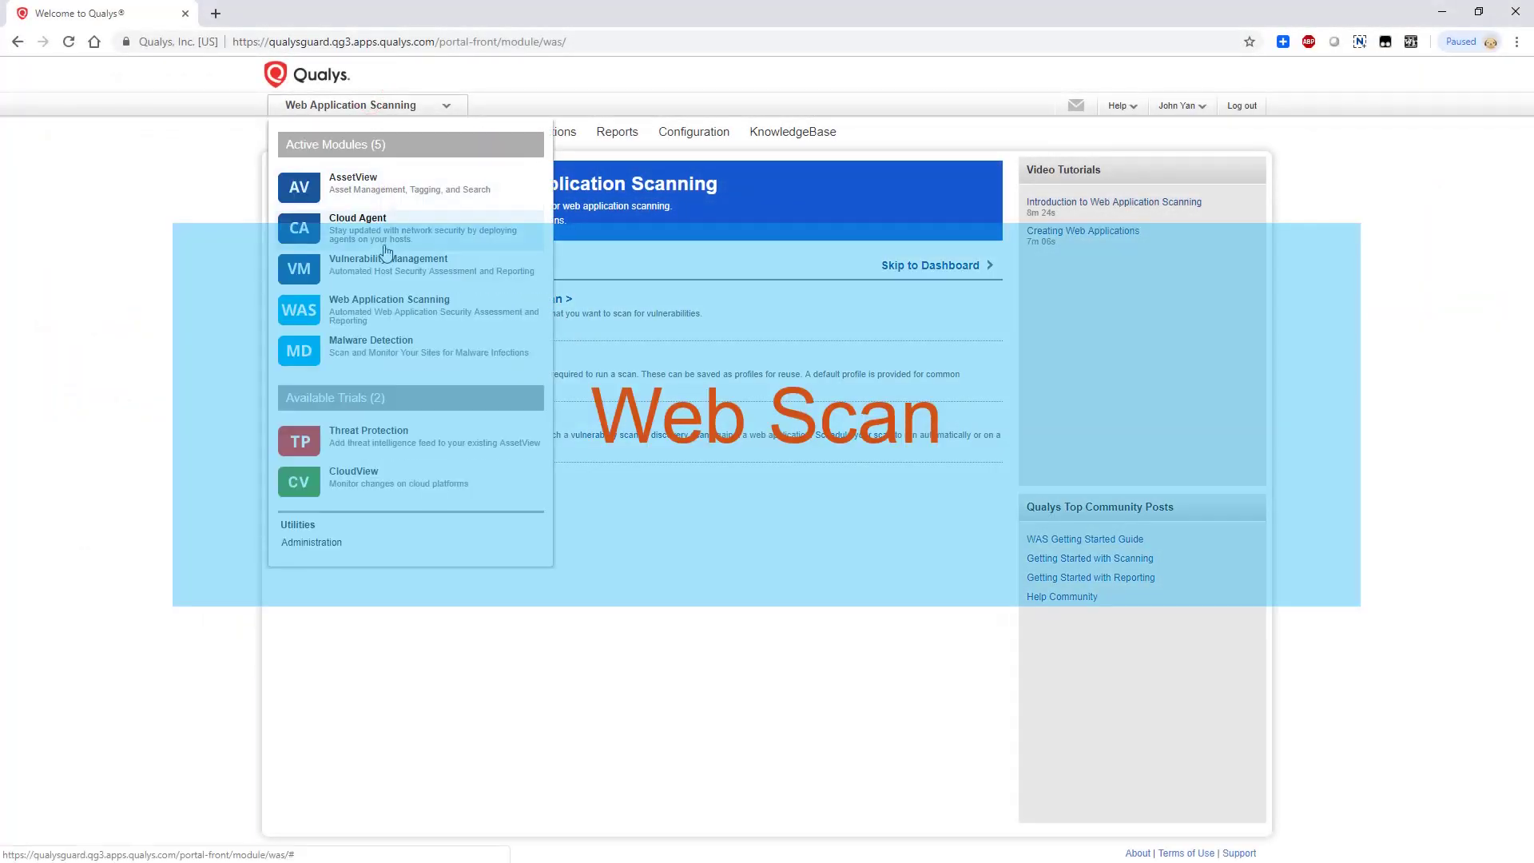
pyautogui.click(416, 304)
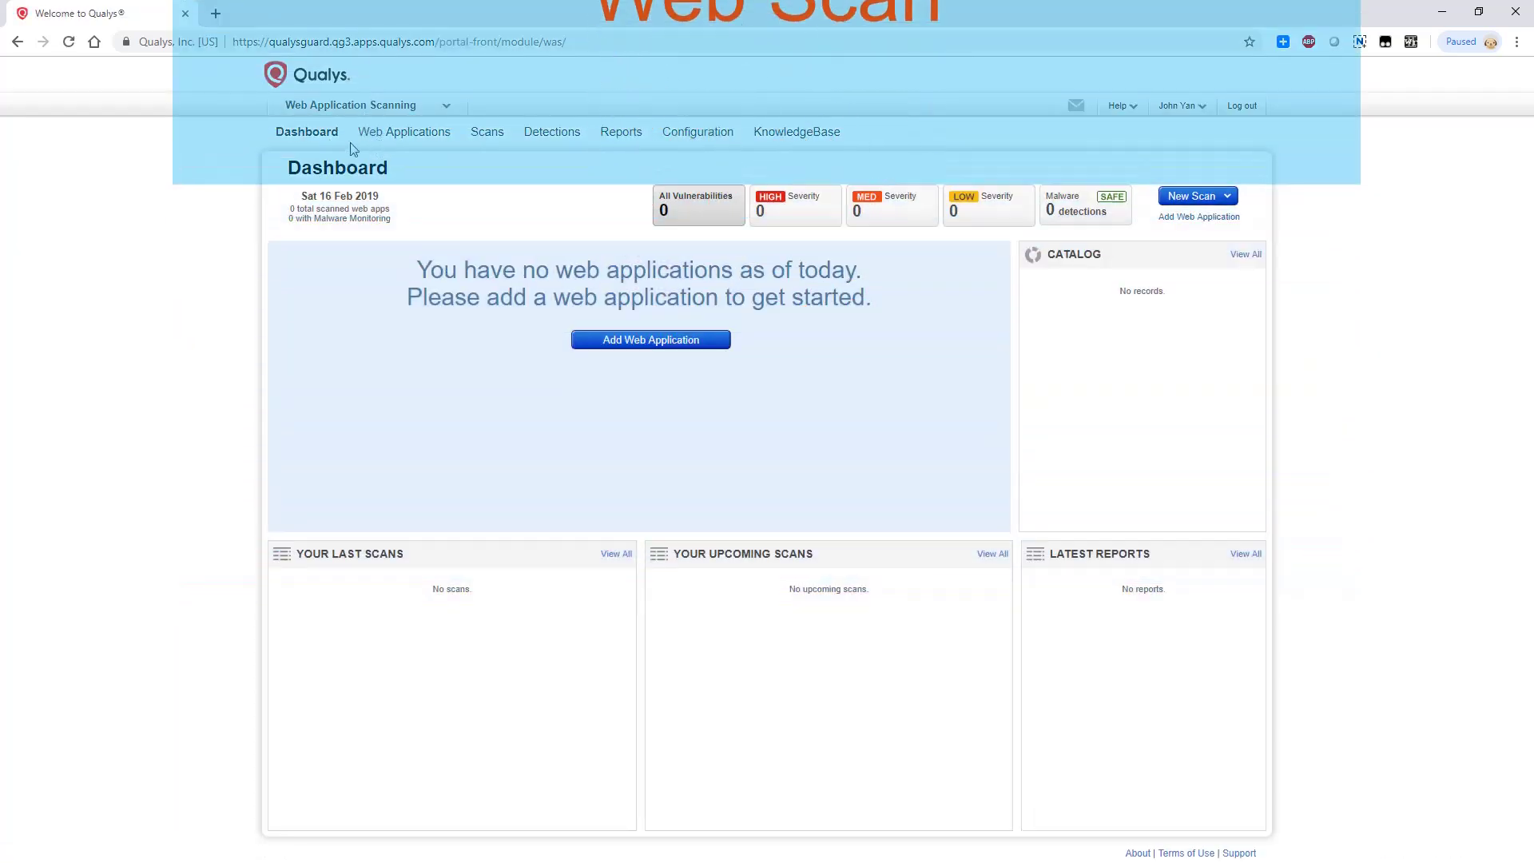
pyautogui.click(689, 339)
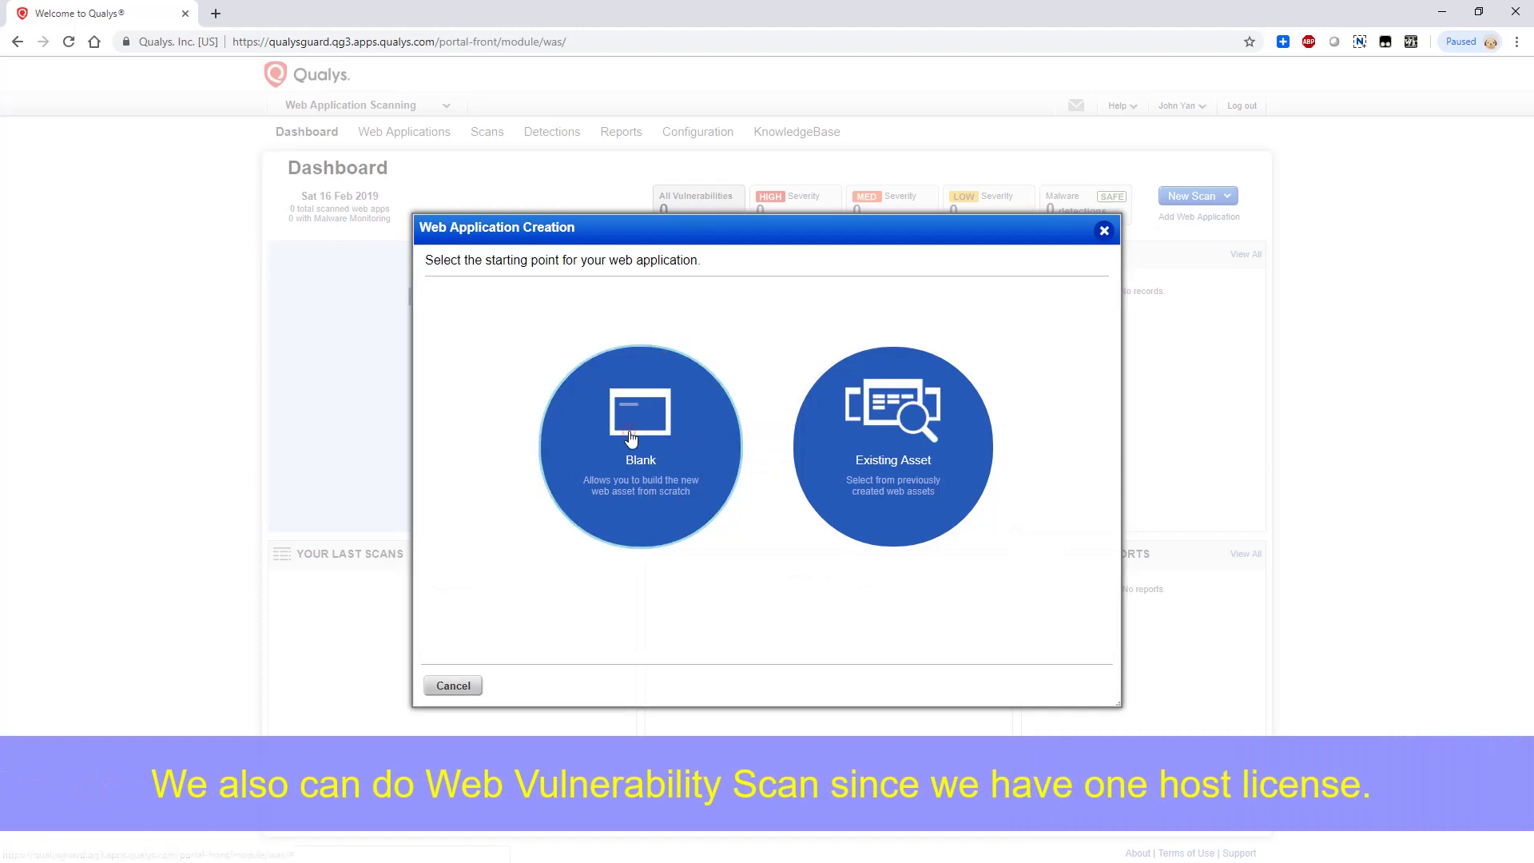
pyautogui.click(633, 440)
pyautogui.write('51sec.org')
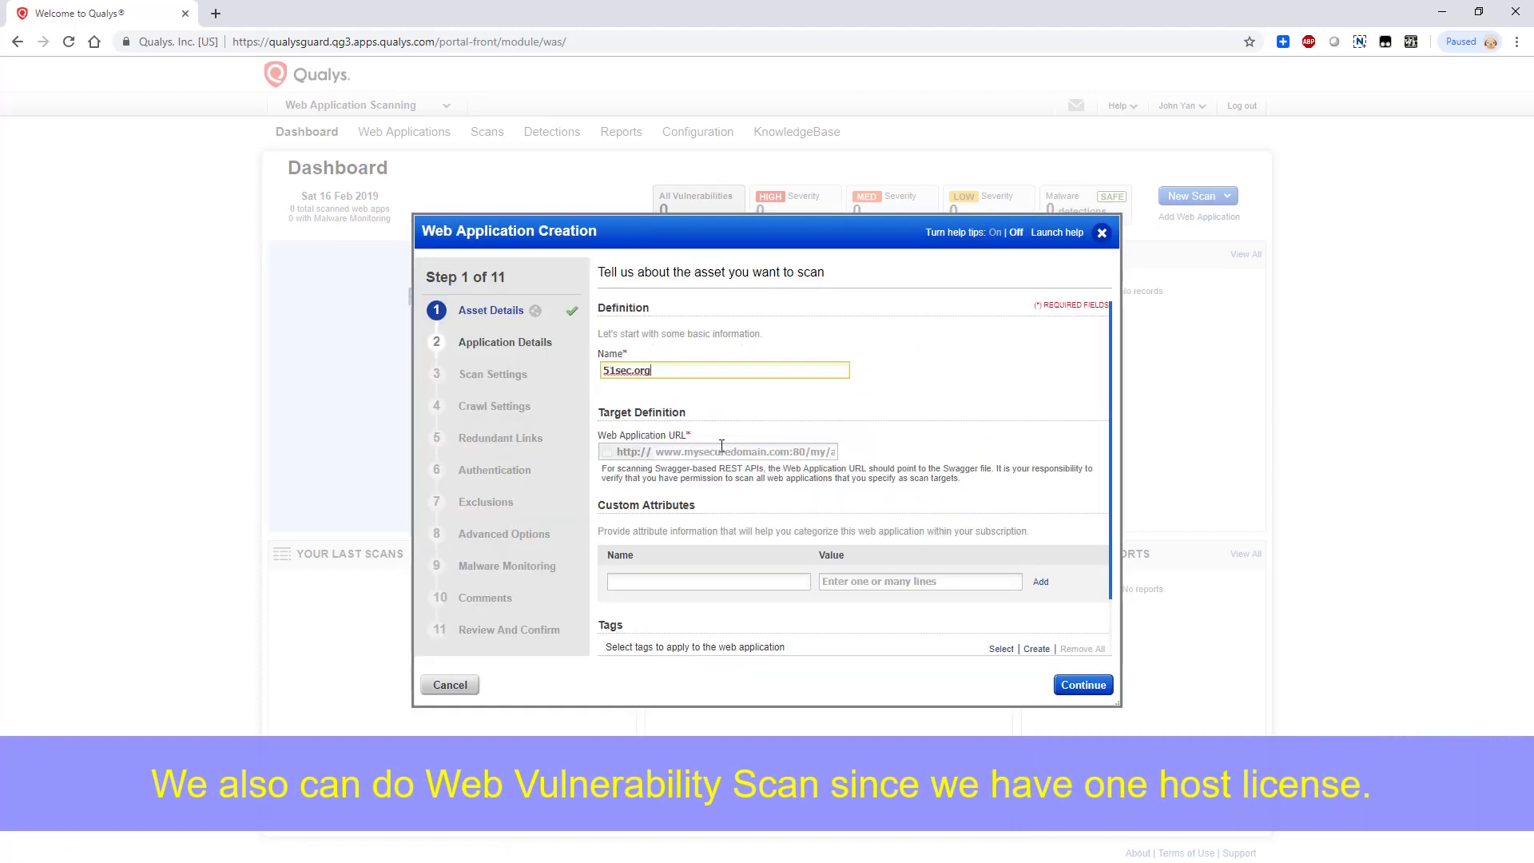
pyautogui.click(720, 452)
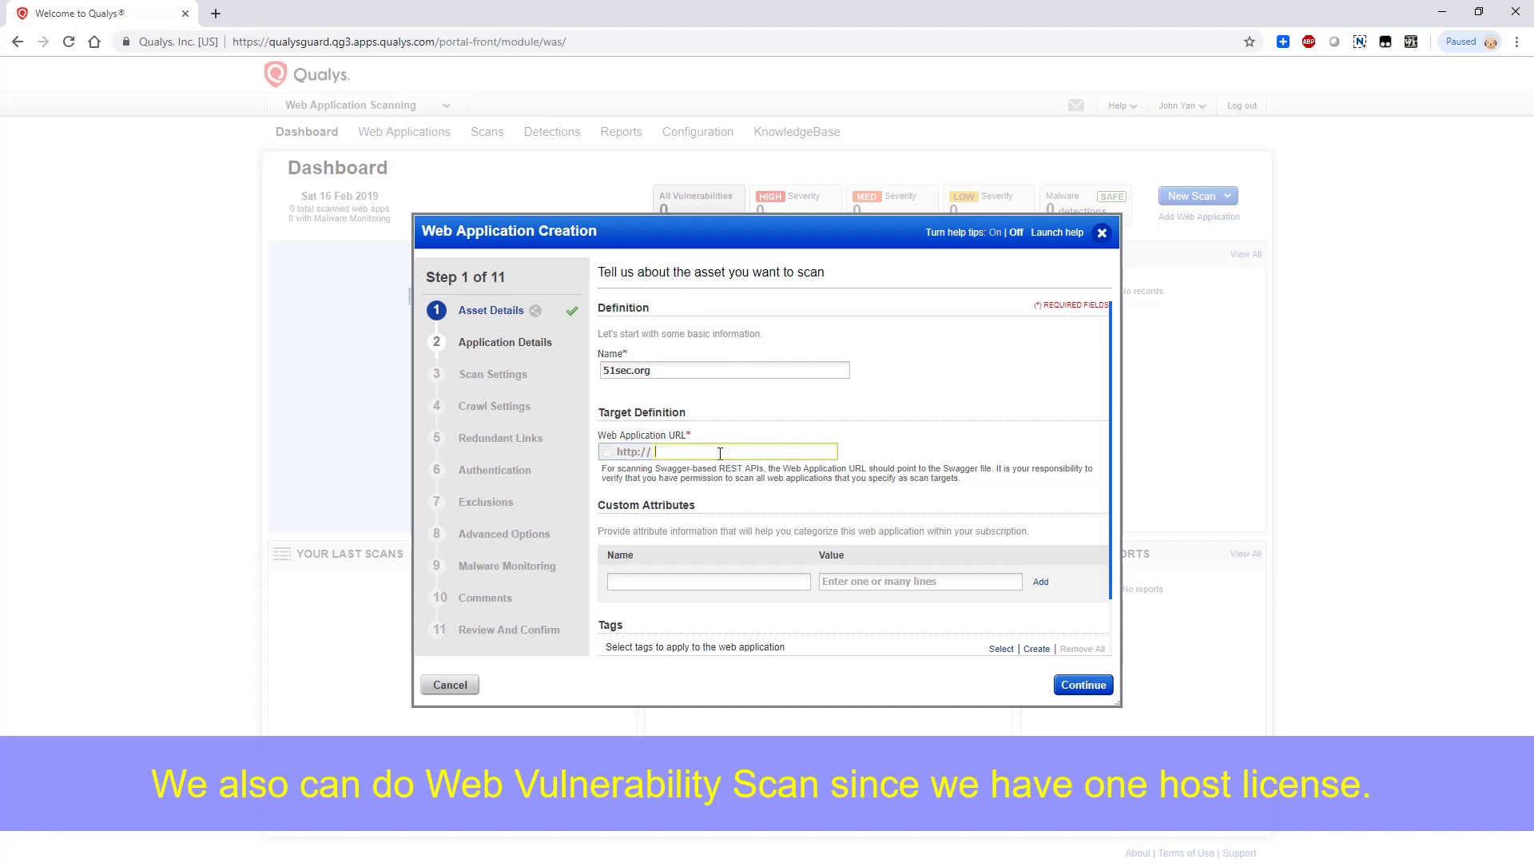
pyautogui.write('51sec.org')
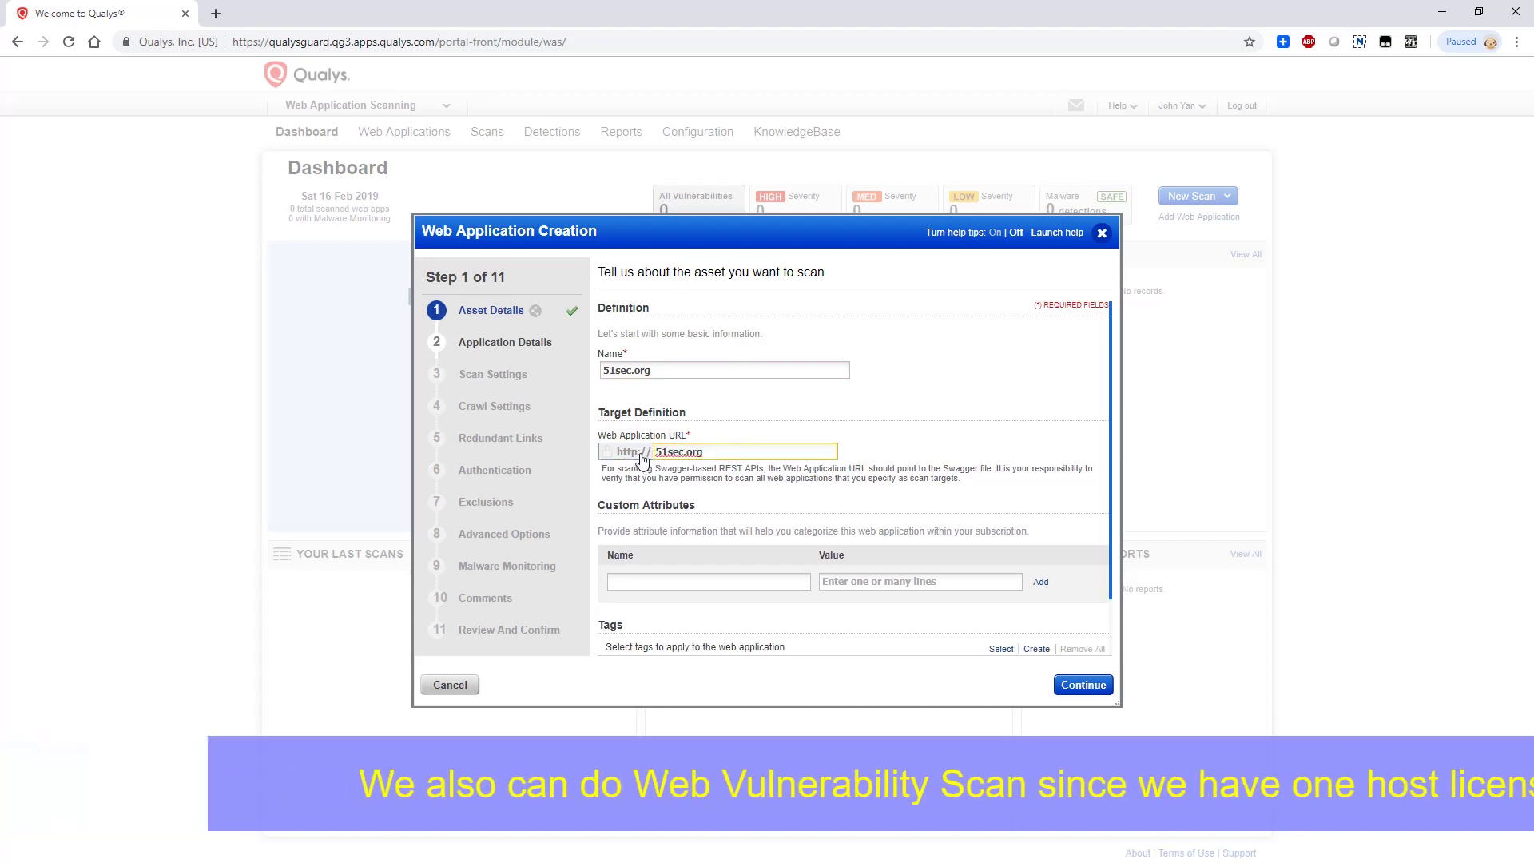
pyautogui.click(644, 452)
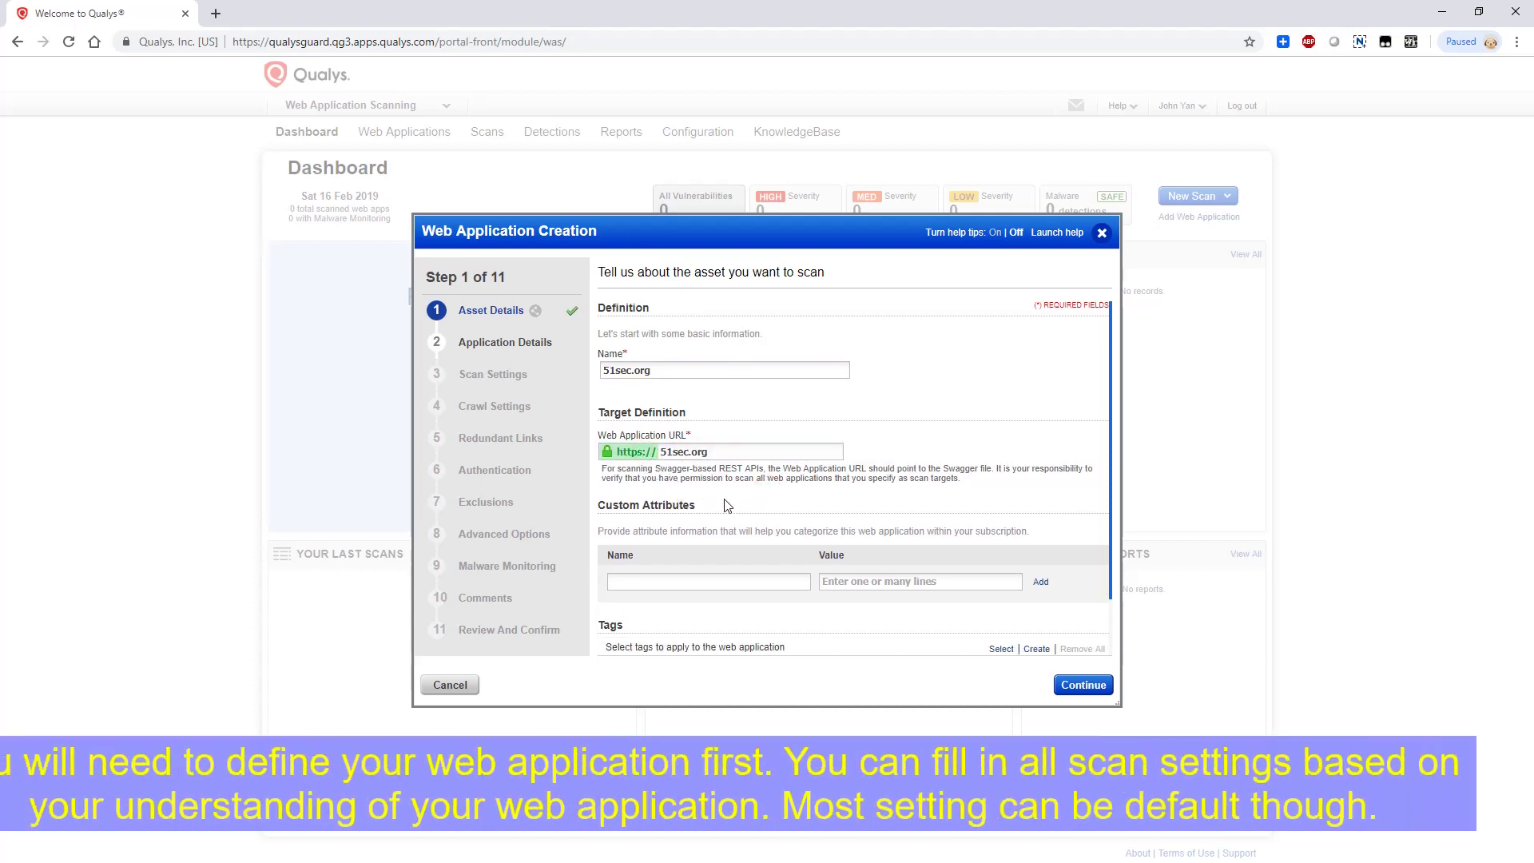
pyautogui.press('Return')
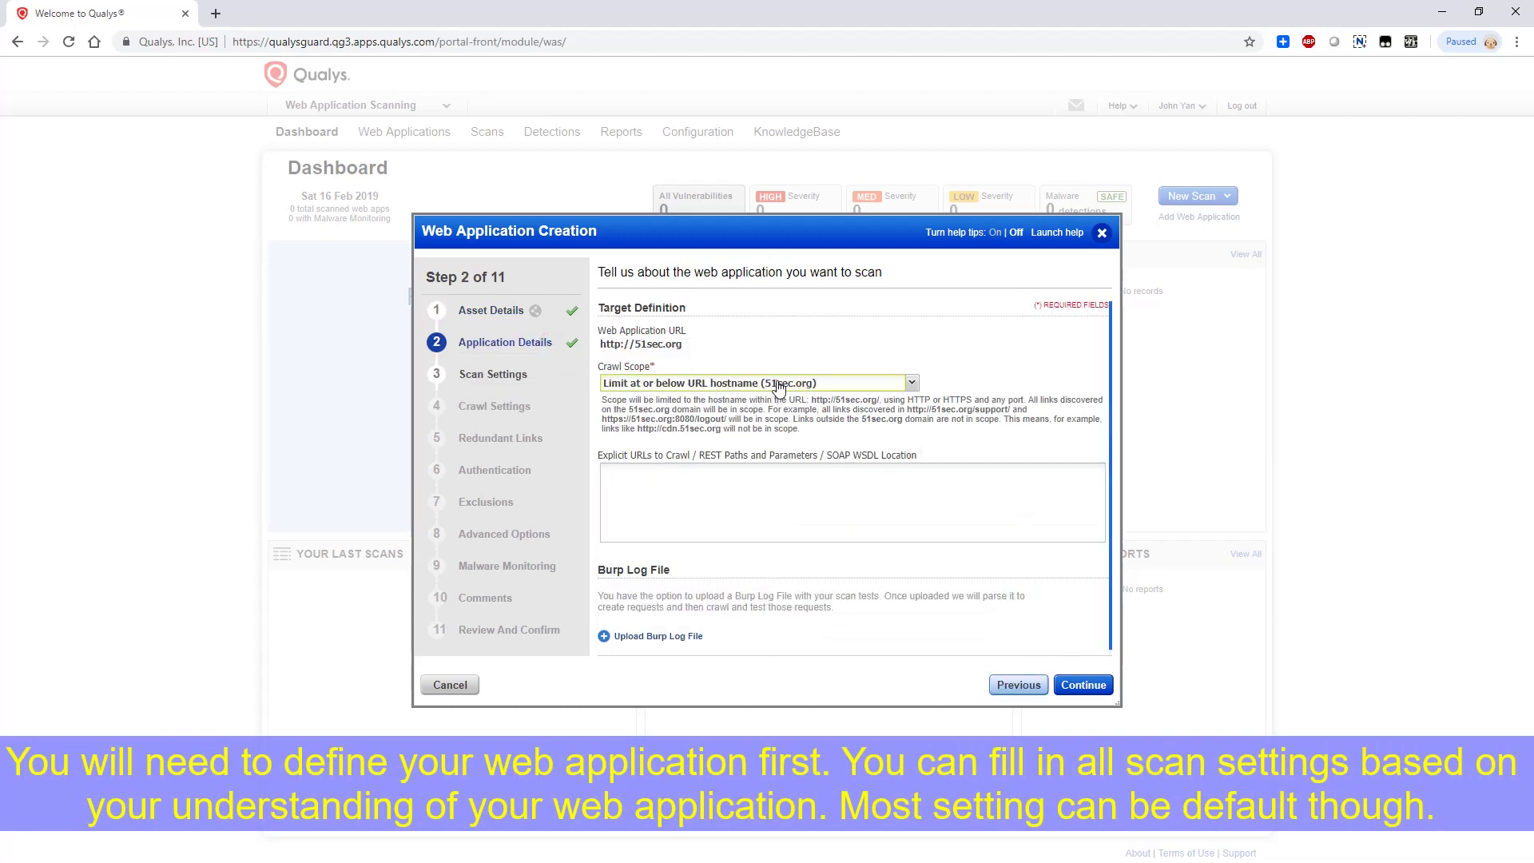
# Keep the default crawl scope and select the Initial WAS Options scan profile
pyautogui.click(779, 385)
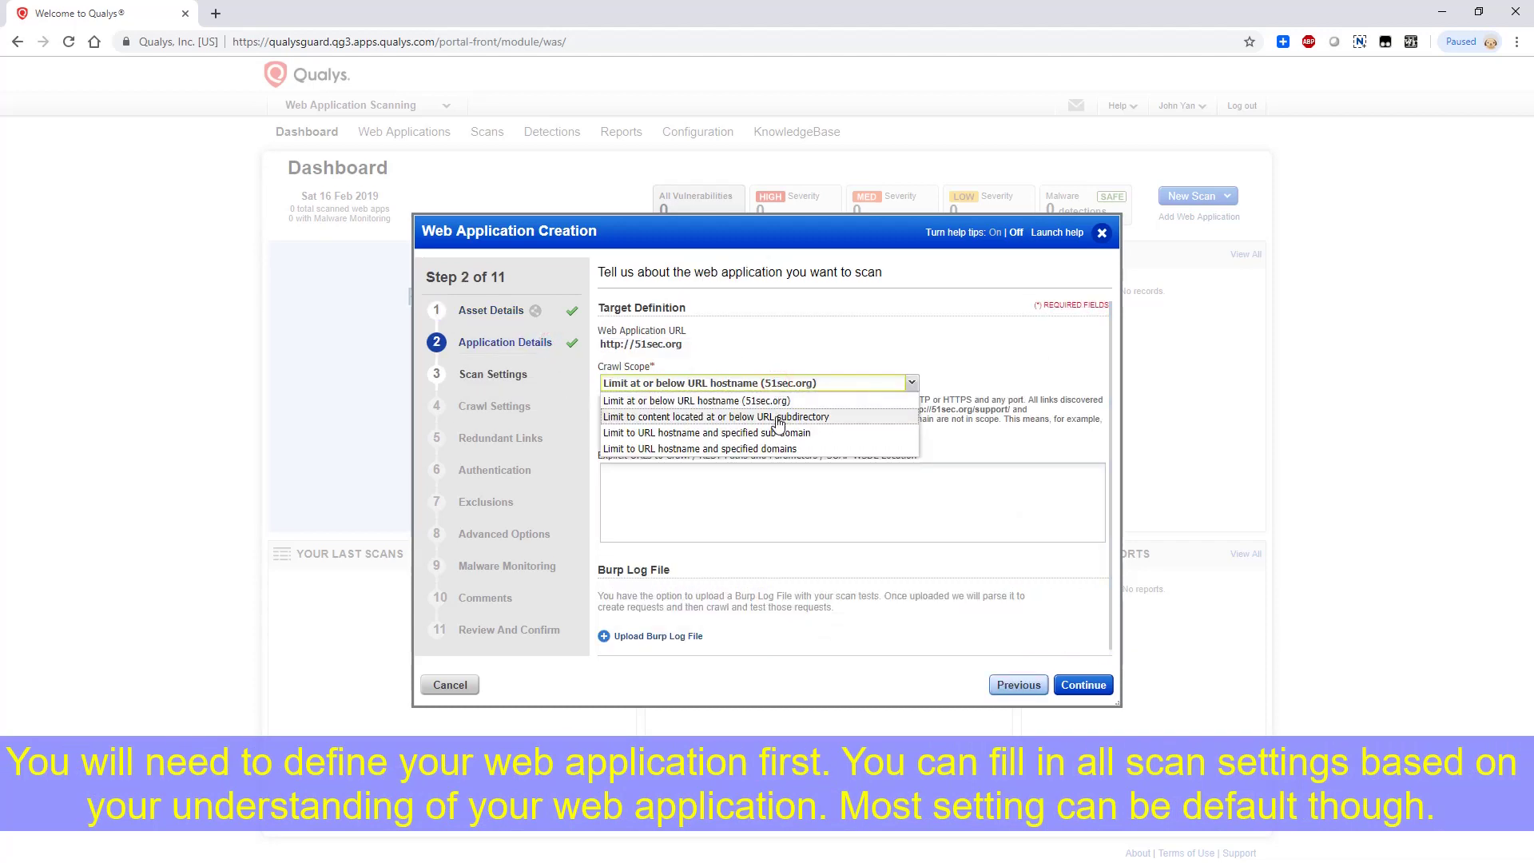
pyautogui.click(790, 502)
pyautogui.press('Return')
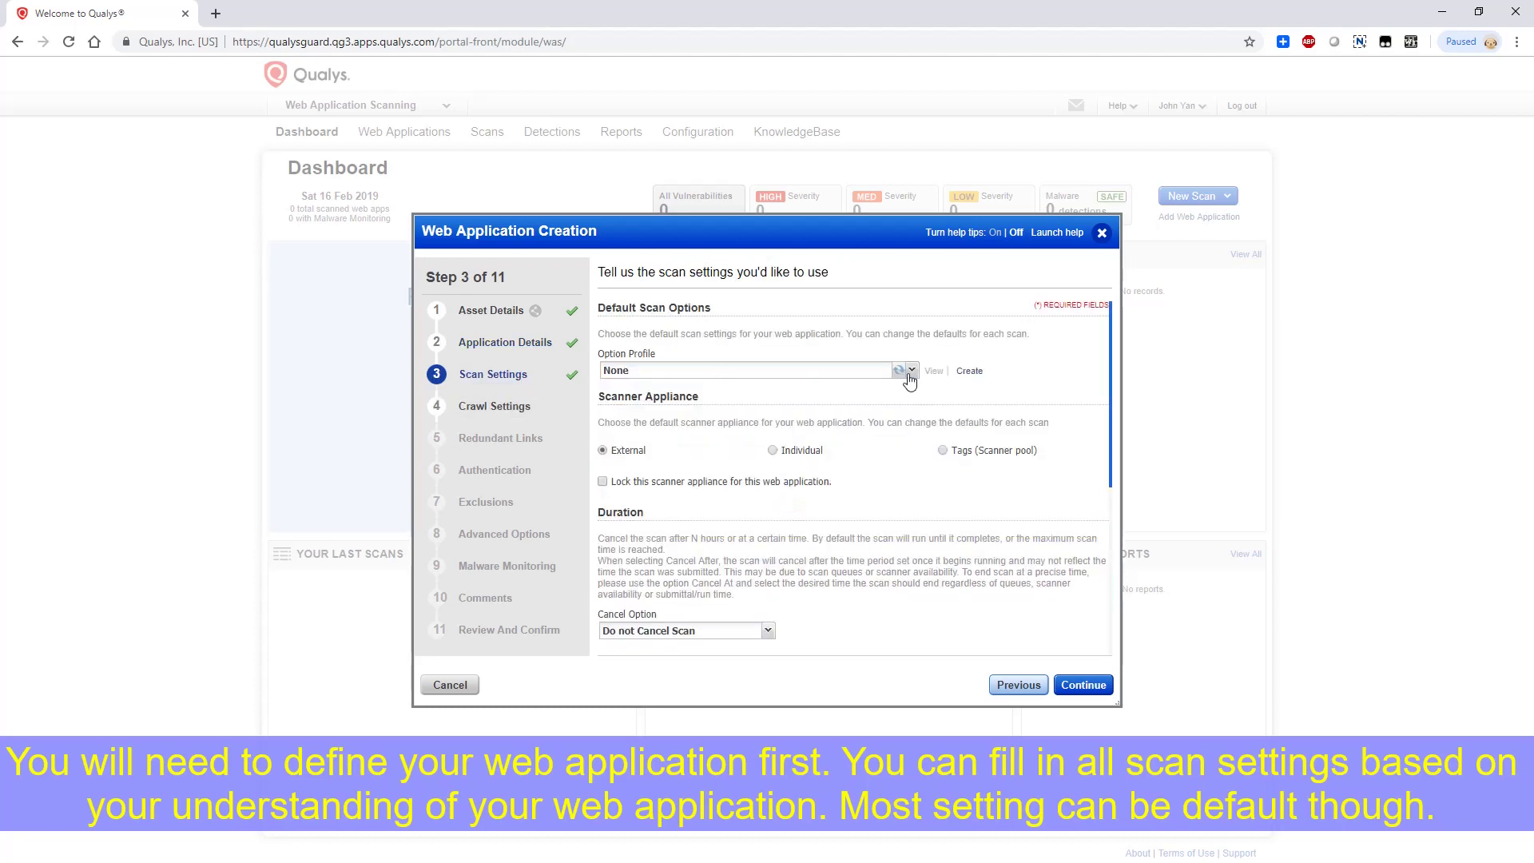
pyautogui.click(909, 370)
pyautogui.click(704, 422)
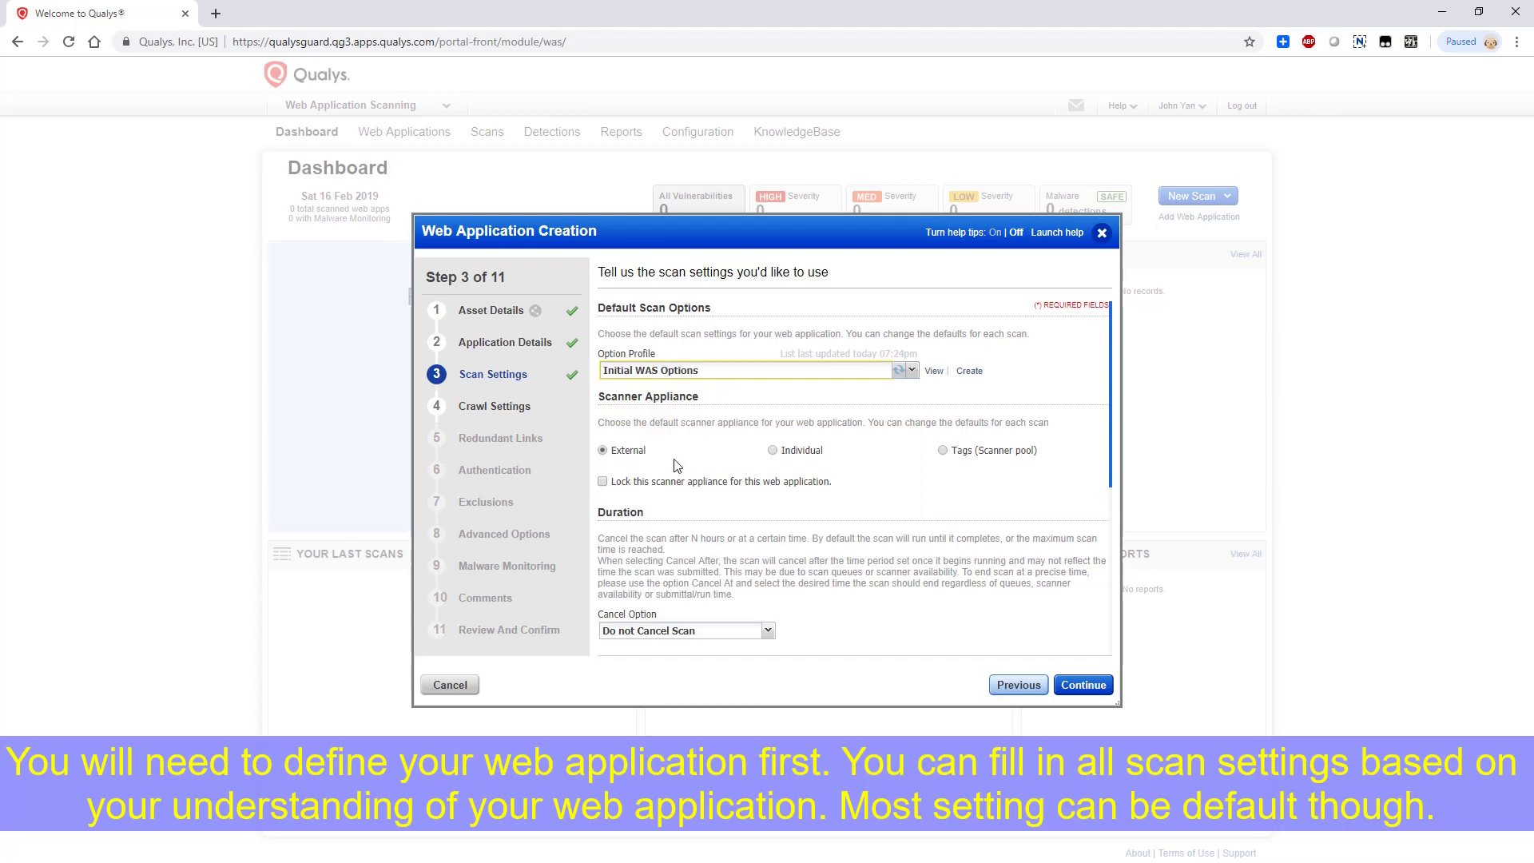
pyautogui.scroll(-5, 790, 467)
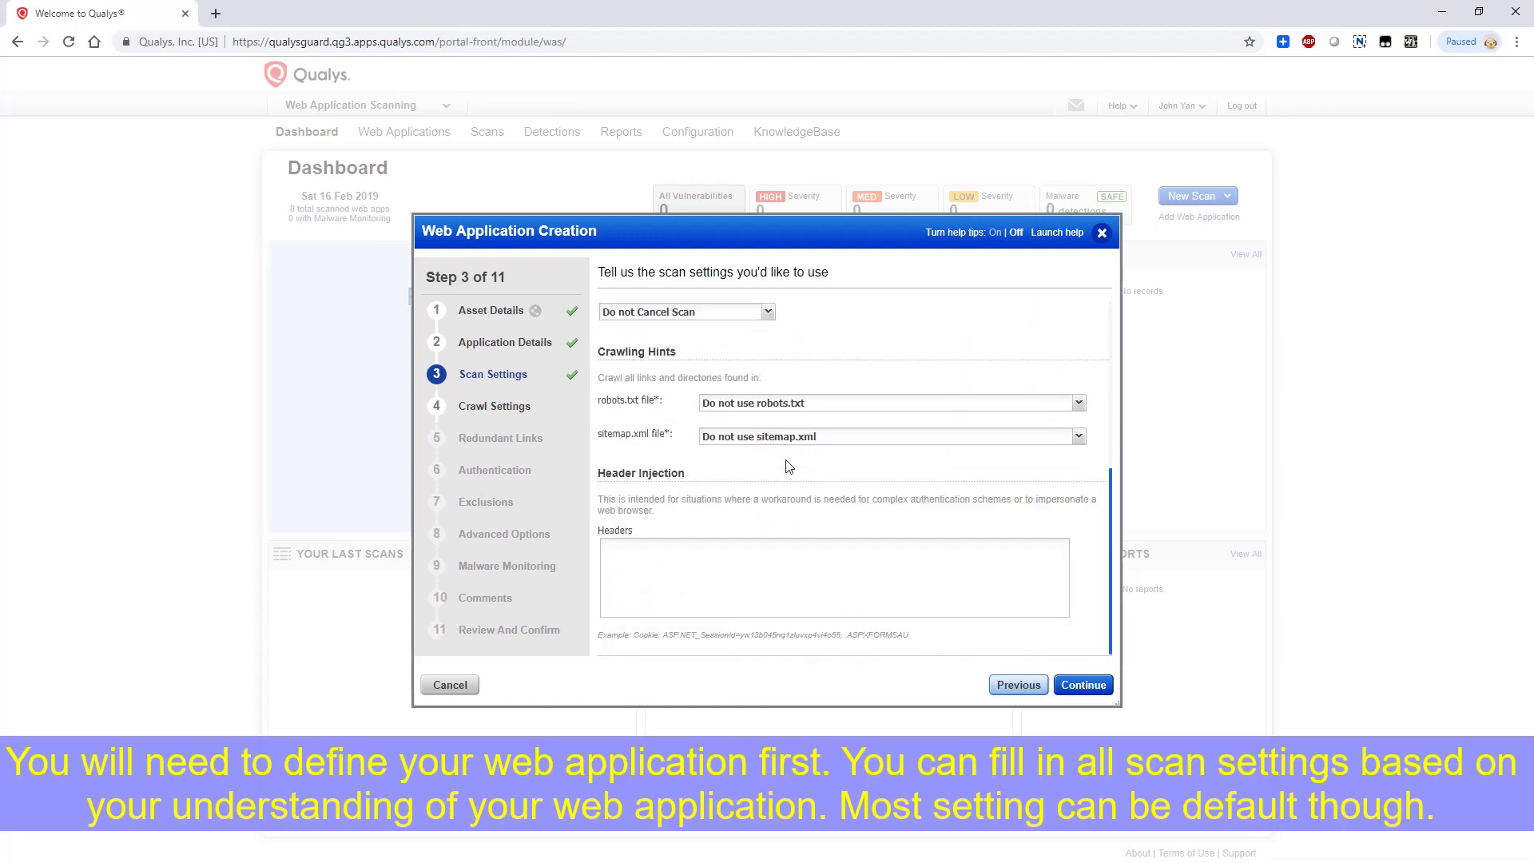
pyautogui.click(493, 406)
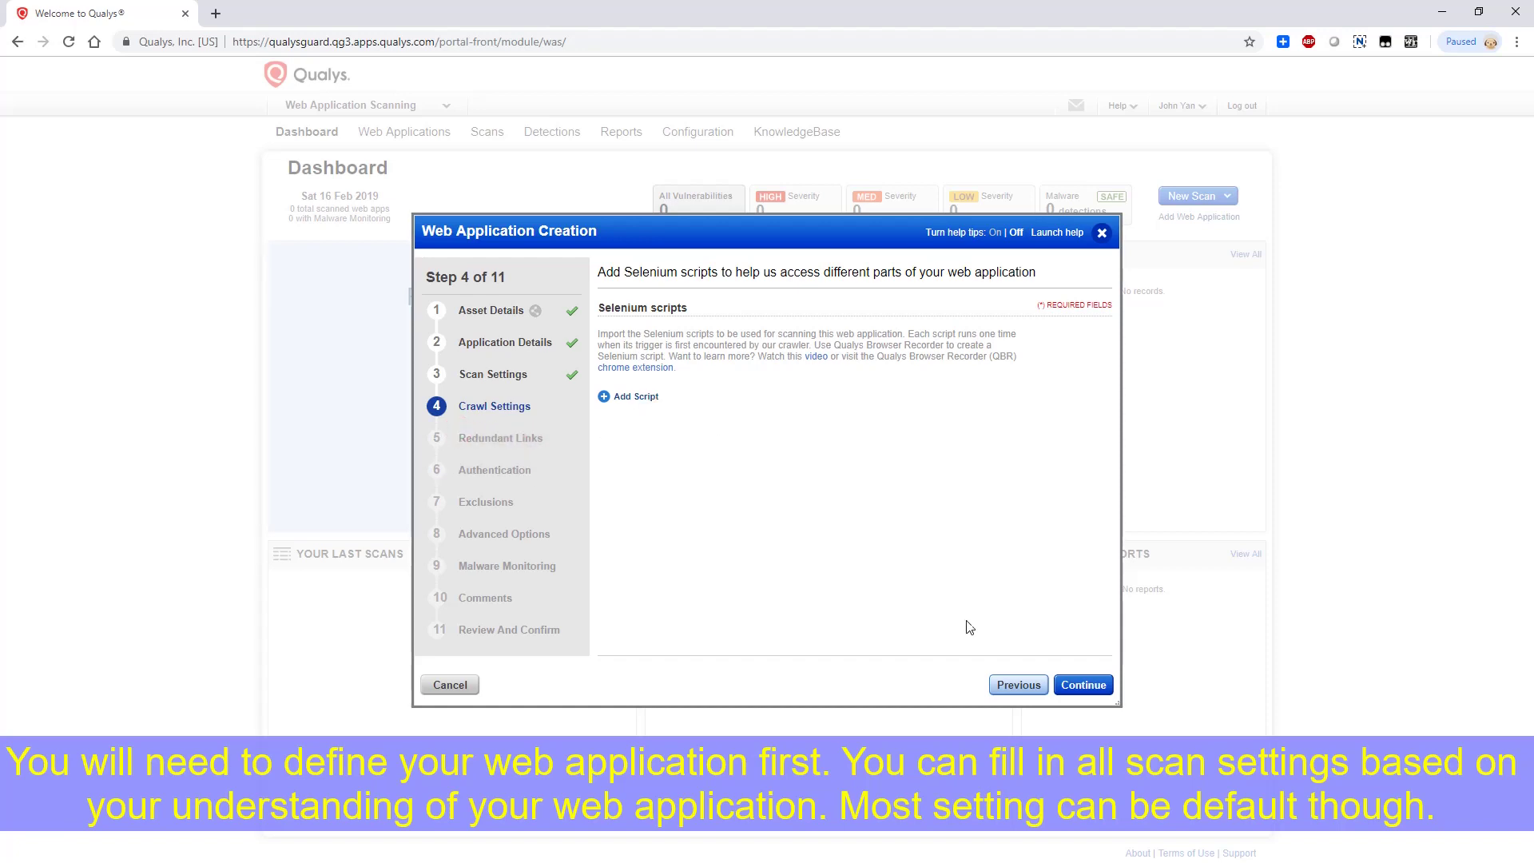
# Accept defaults for the remaining wizard pages and finish creating the 51sec.org web application
pyautogui.click(1084, 684)
pyautogui.click(1080, 690)
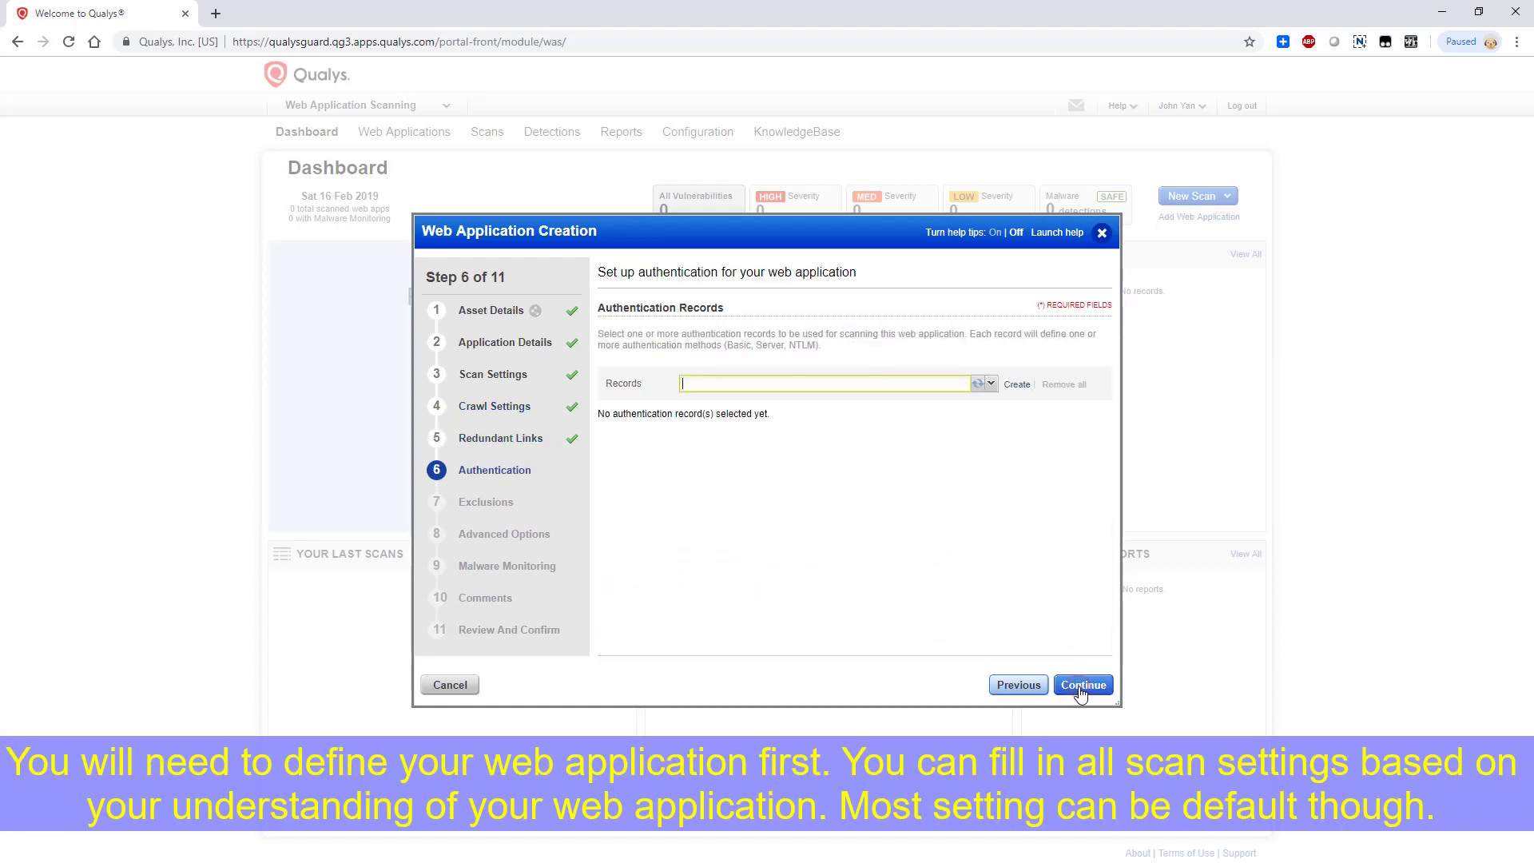
pyautogui.click(1081, 690)
pyautogui.click(1081, 690)
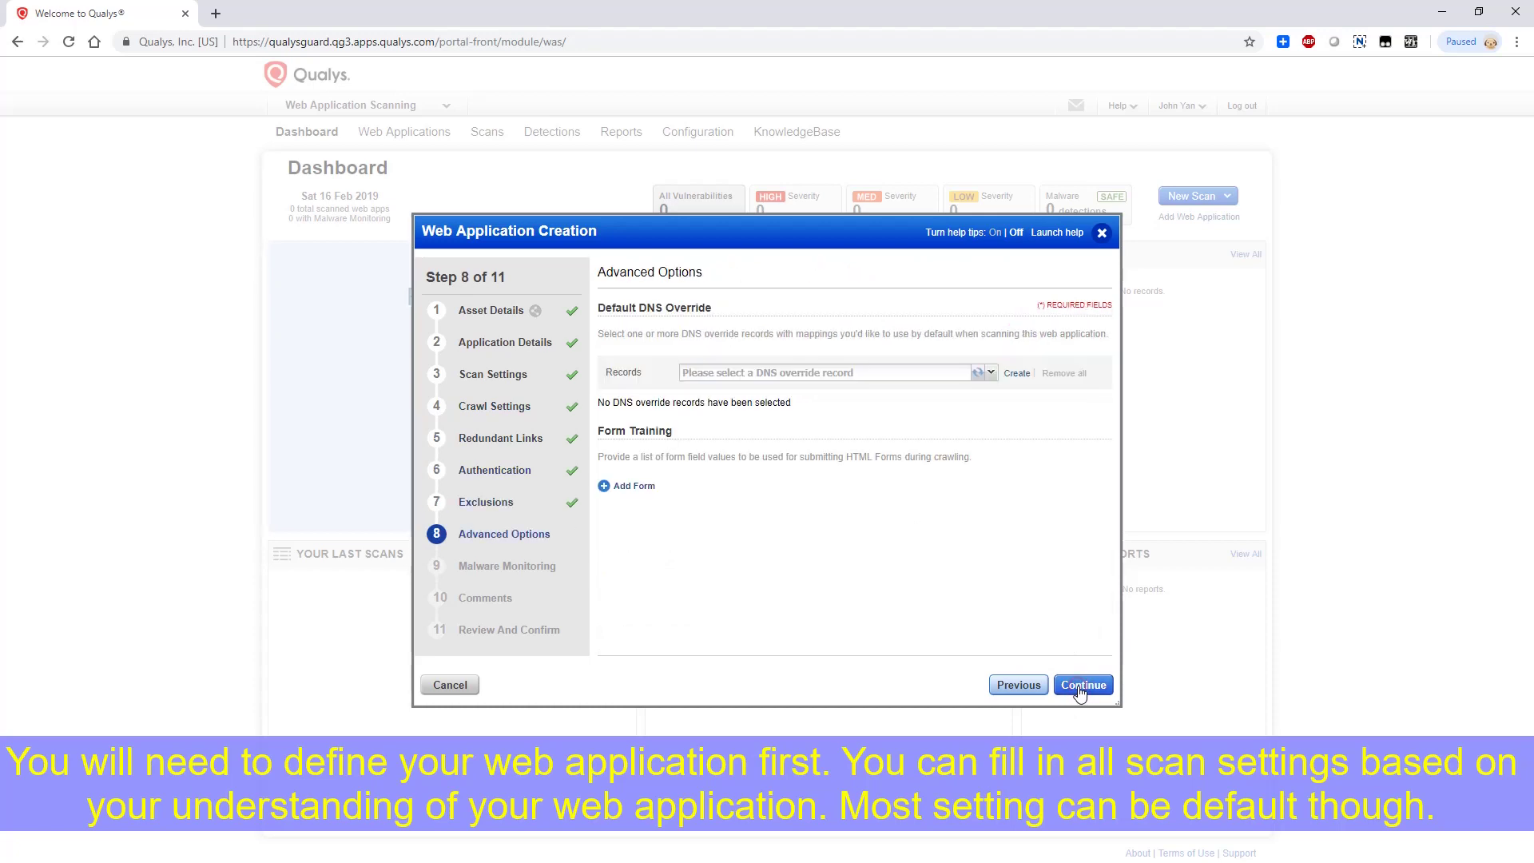
pyautogui.click(1081, 690)
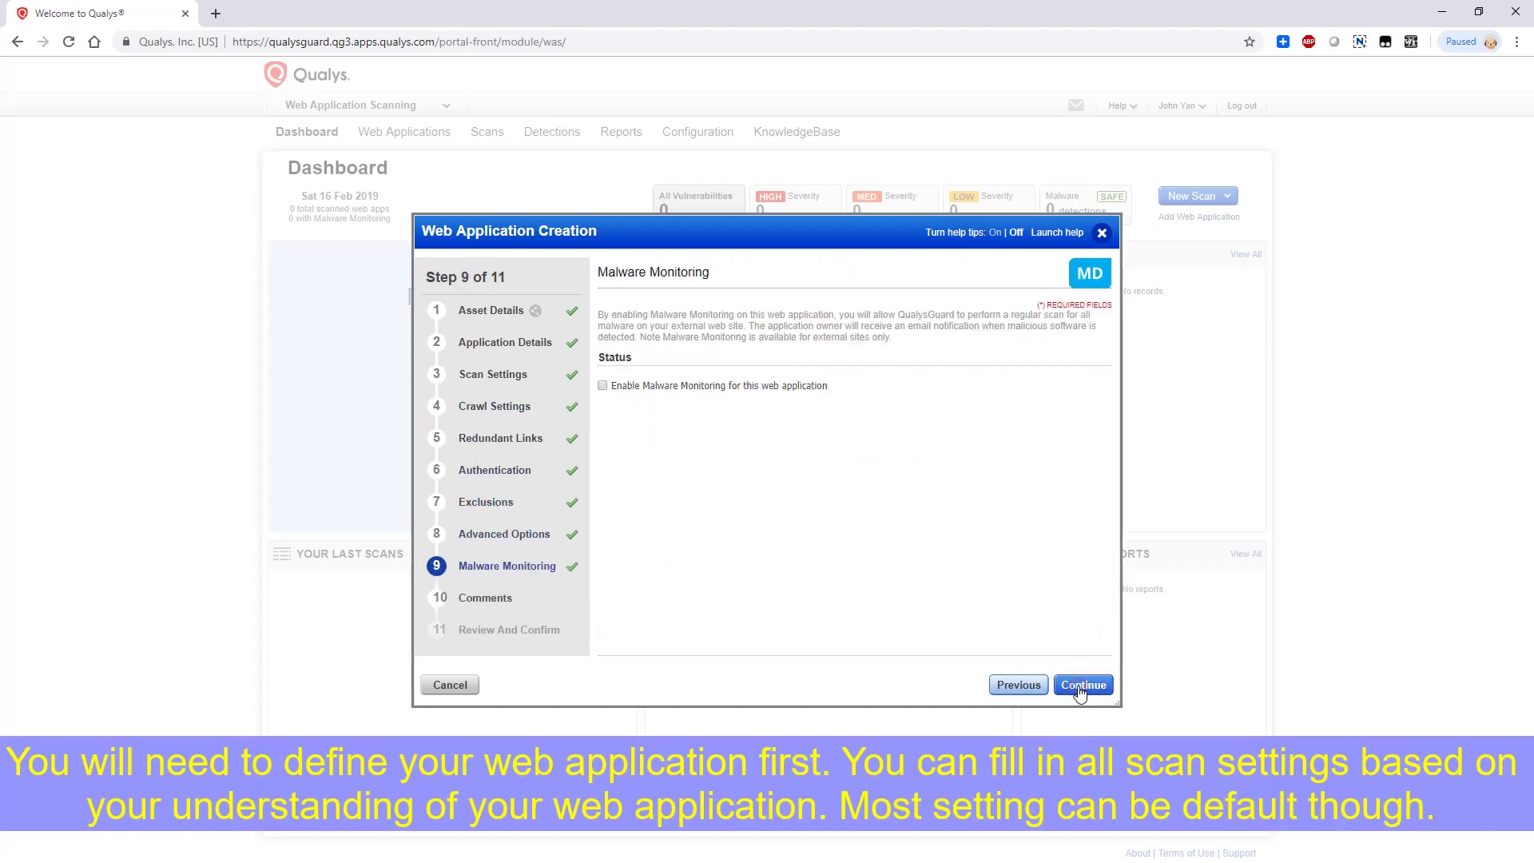
pyautogui.click(1081, 689)
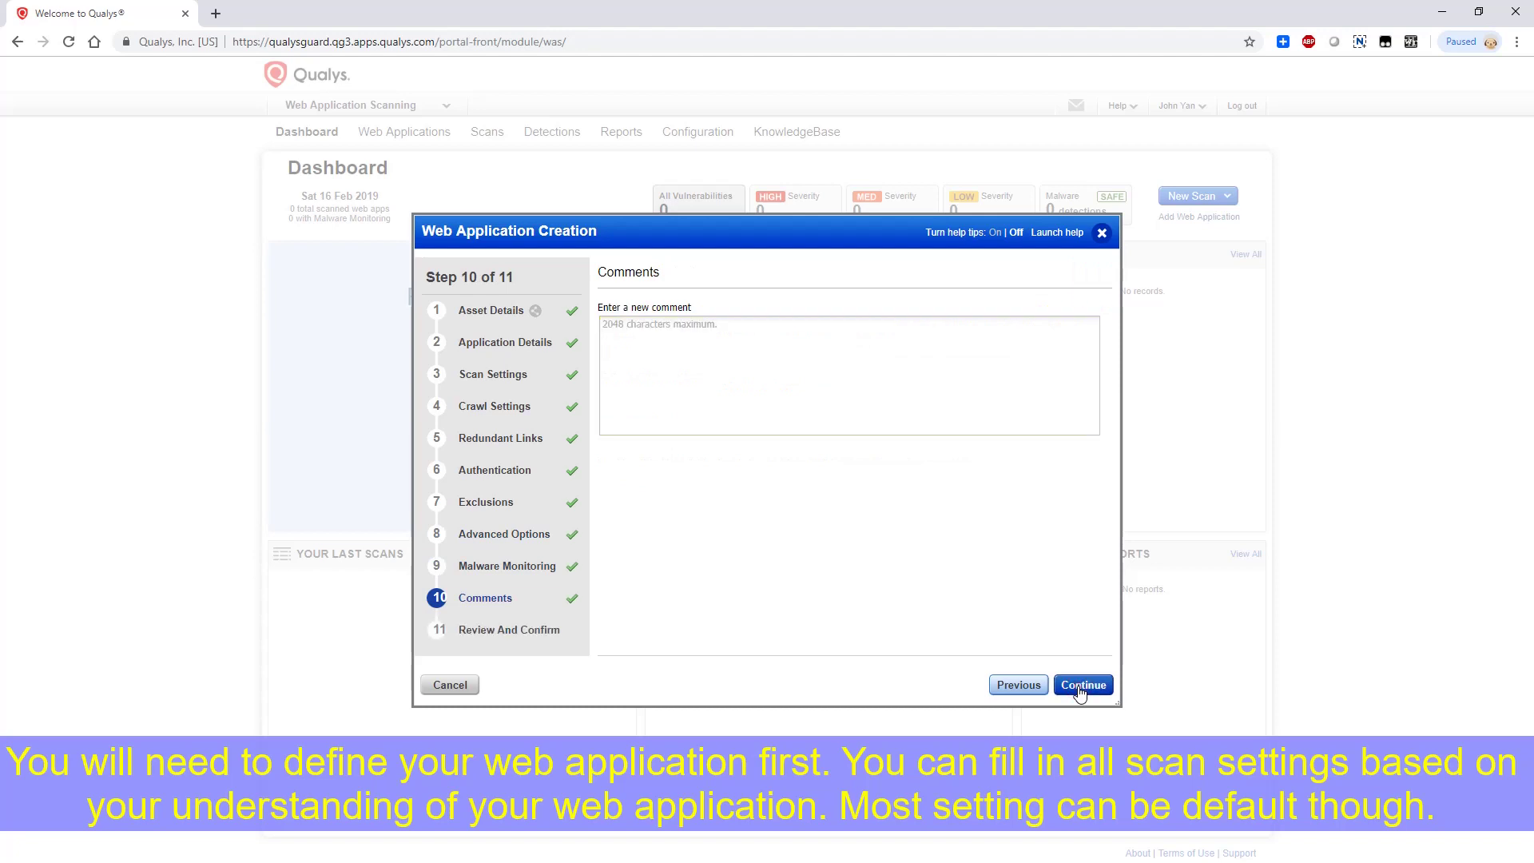
pyautogui.click(1081, 689)
pyautogui.click(1081, 687)
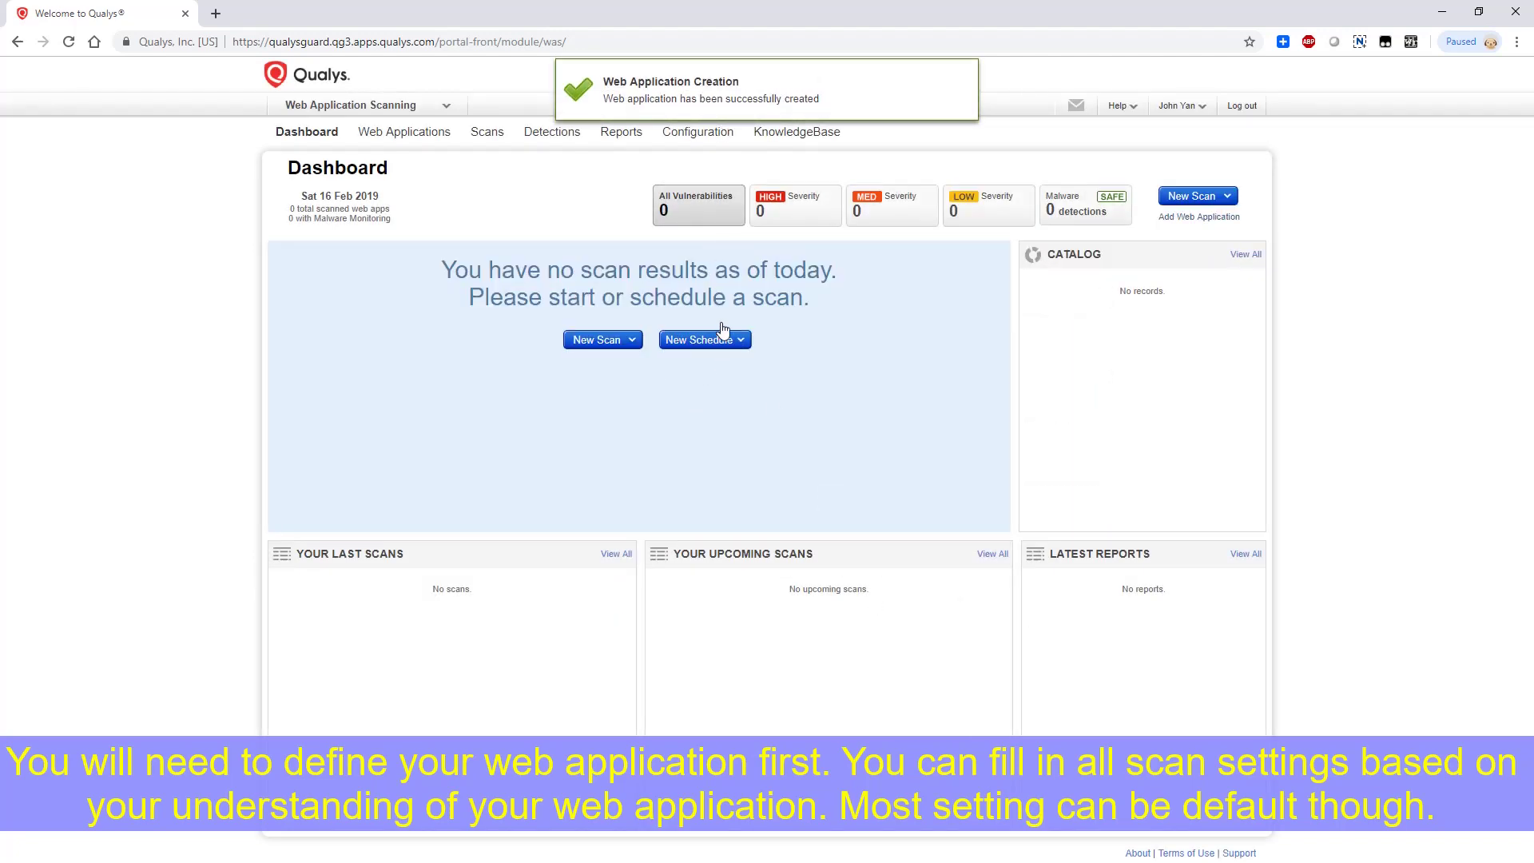
# Dismiss the walkthrough tips, select 51sec.org under Web Applications, and open New Scan on the Scans list
pyautogui.click(488, 134)
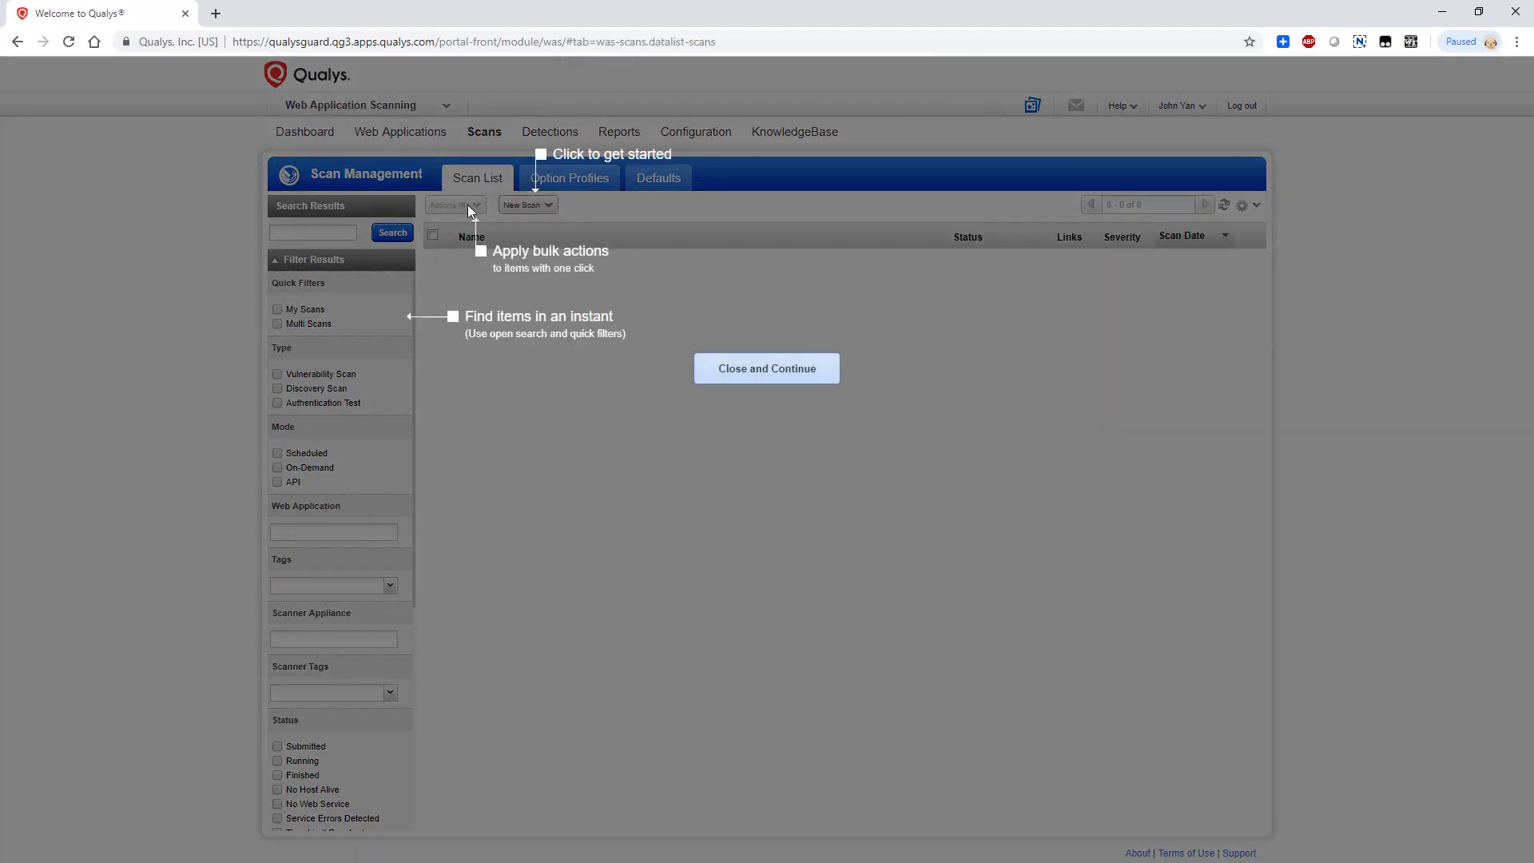
pyautogui.click(727, 375)
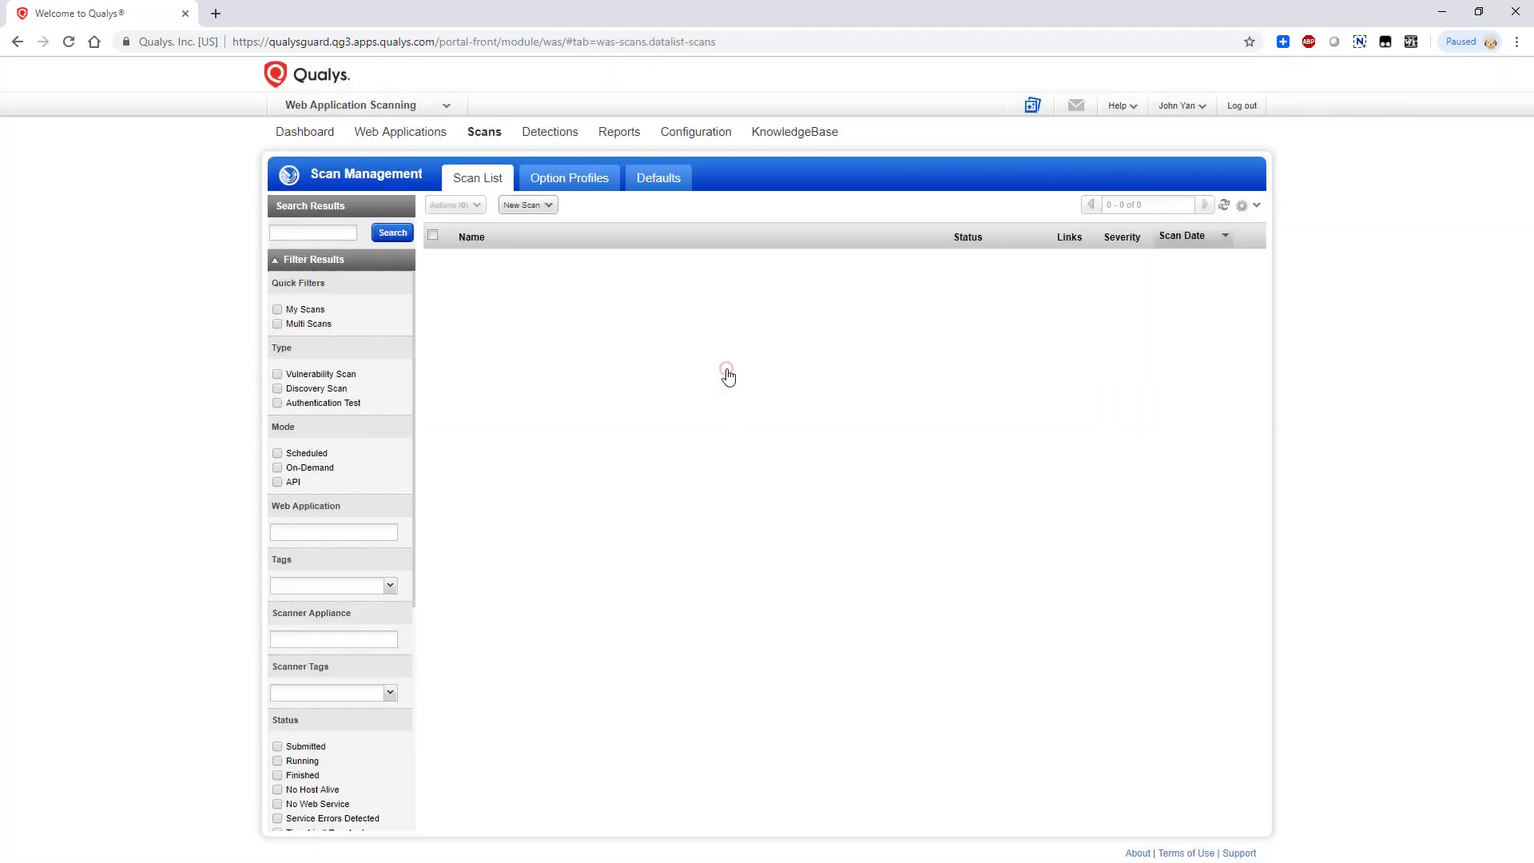
pyautogui.click(392, 134)
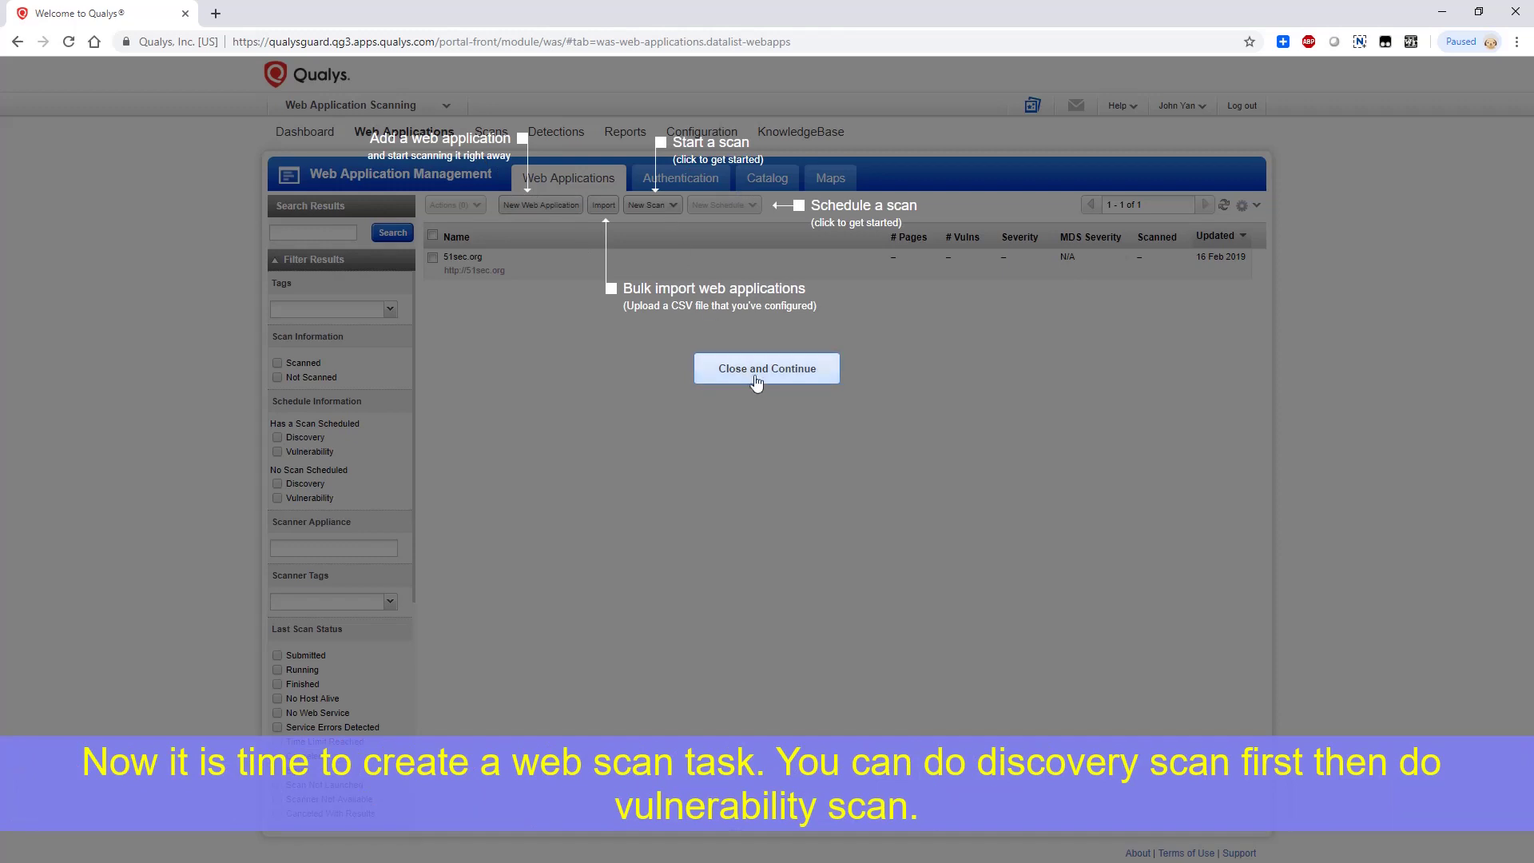
pyautogui.click(763, 374)
pyautogui.click(432, 257)
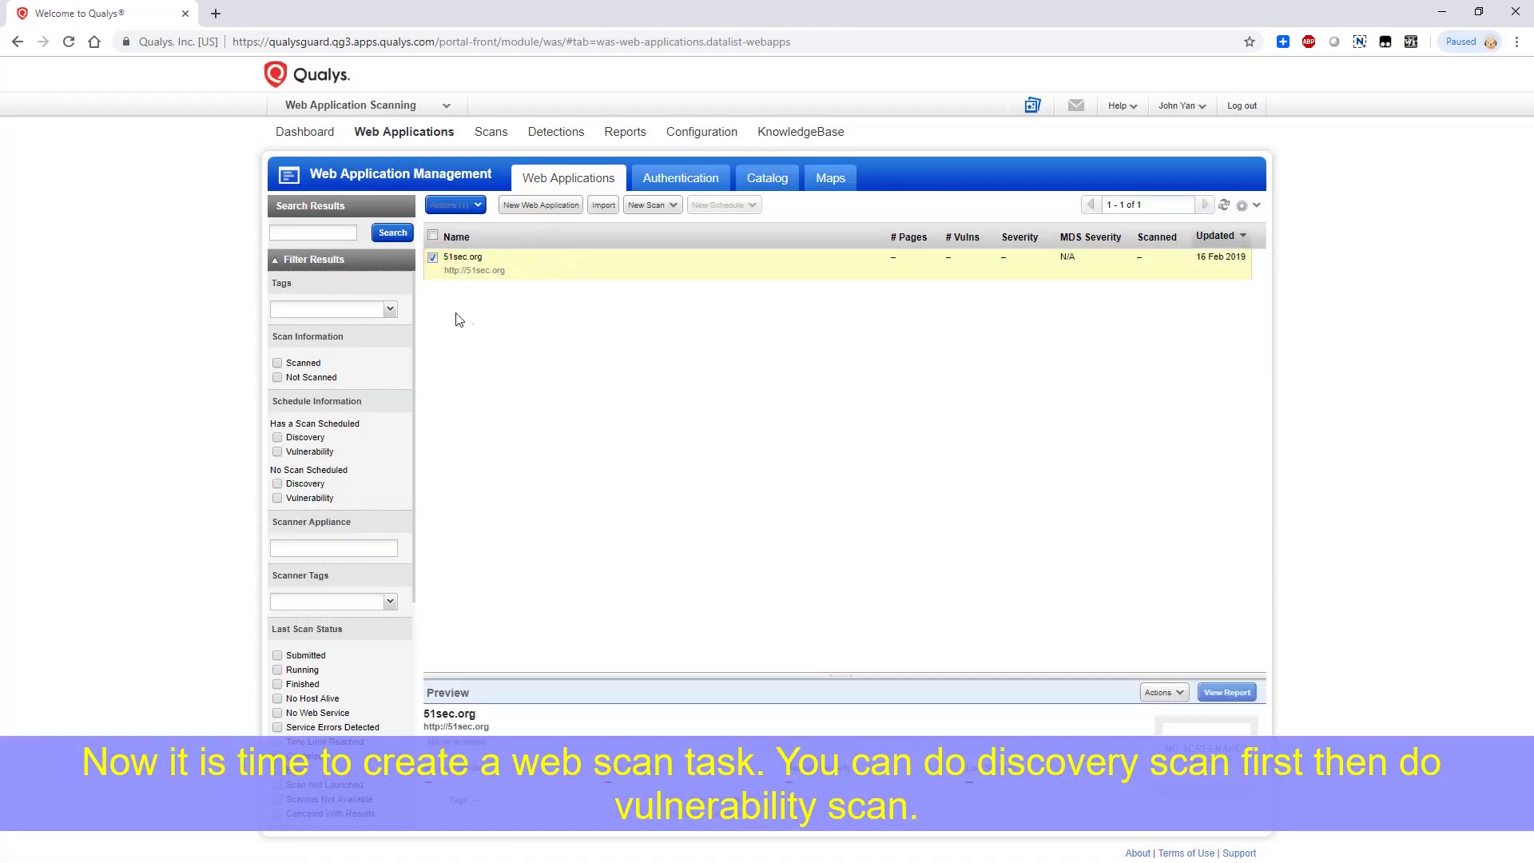
pyautogui.click(491, 133)
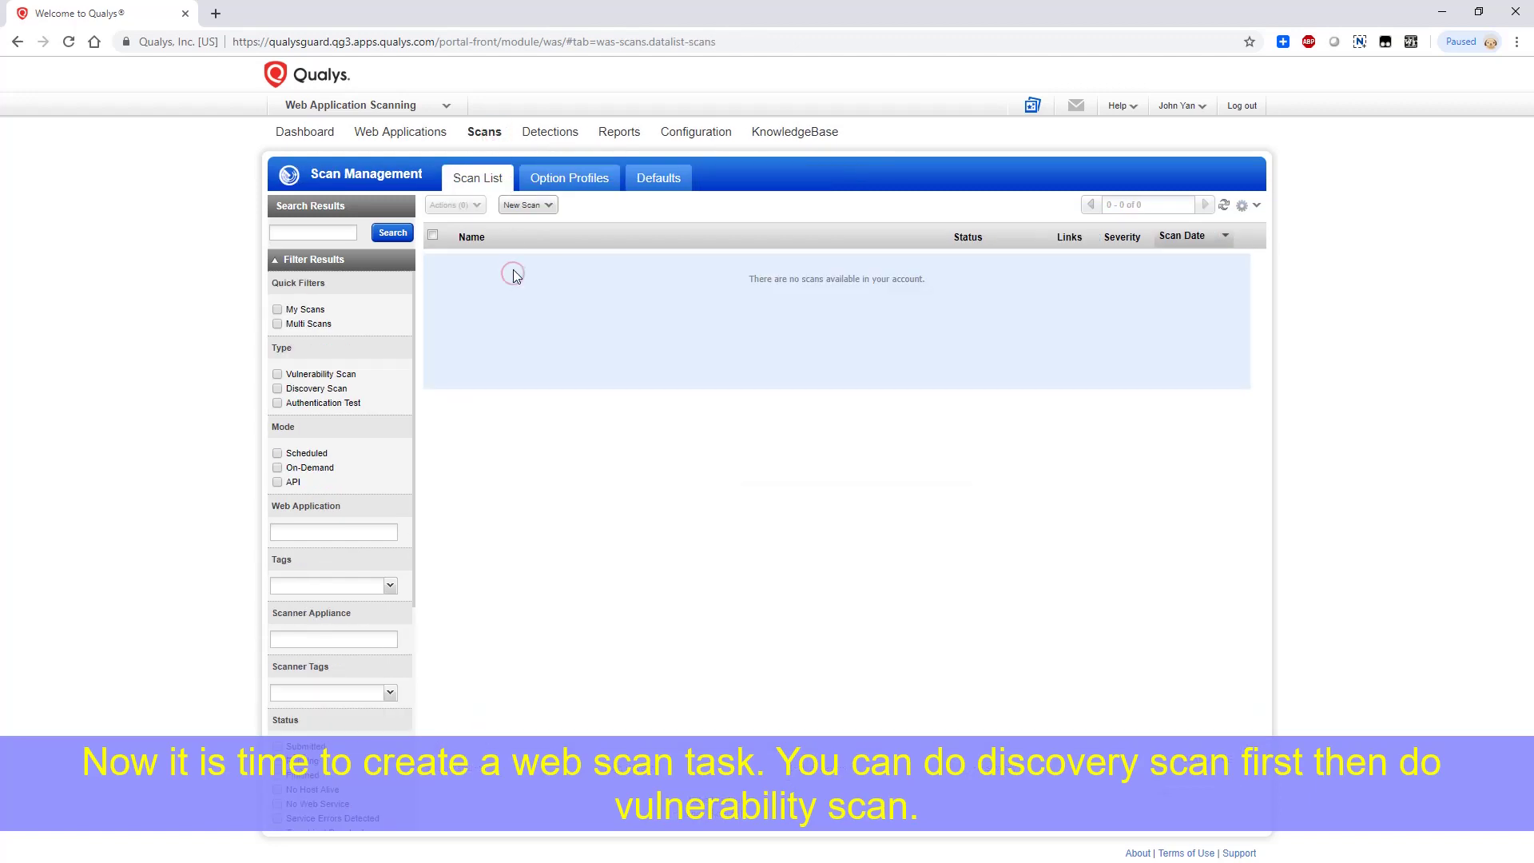
pyautogui.click(537, 207)
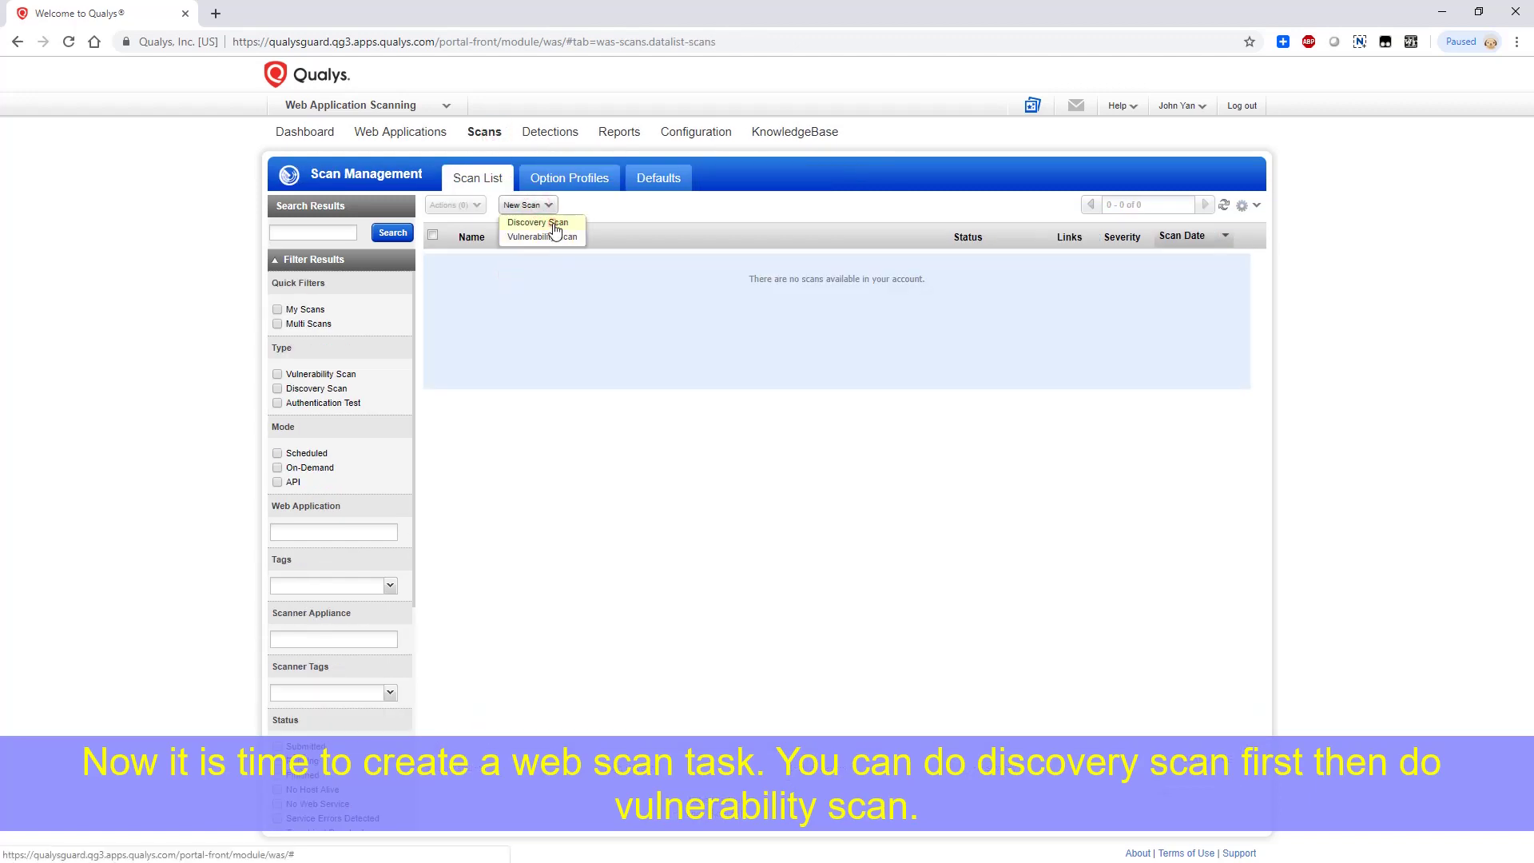
# Launch a Discovery Scan targeting 51sec.org with default settings
pyautogui.click(556, 226)
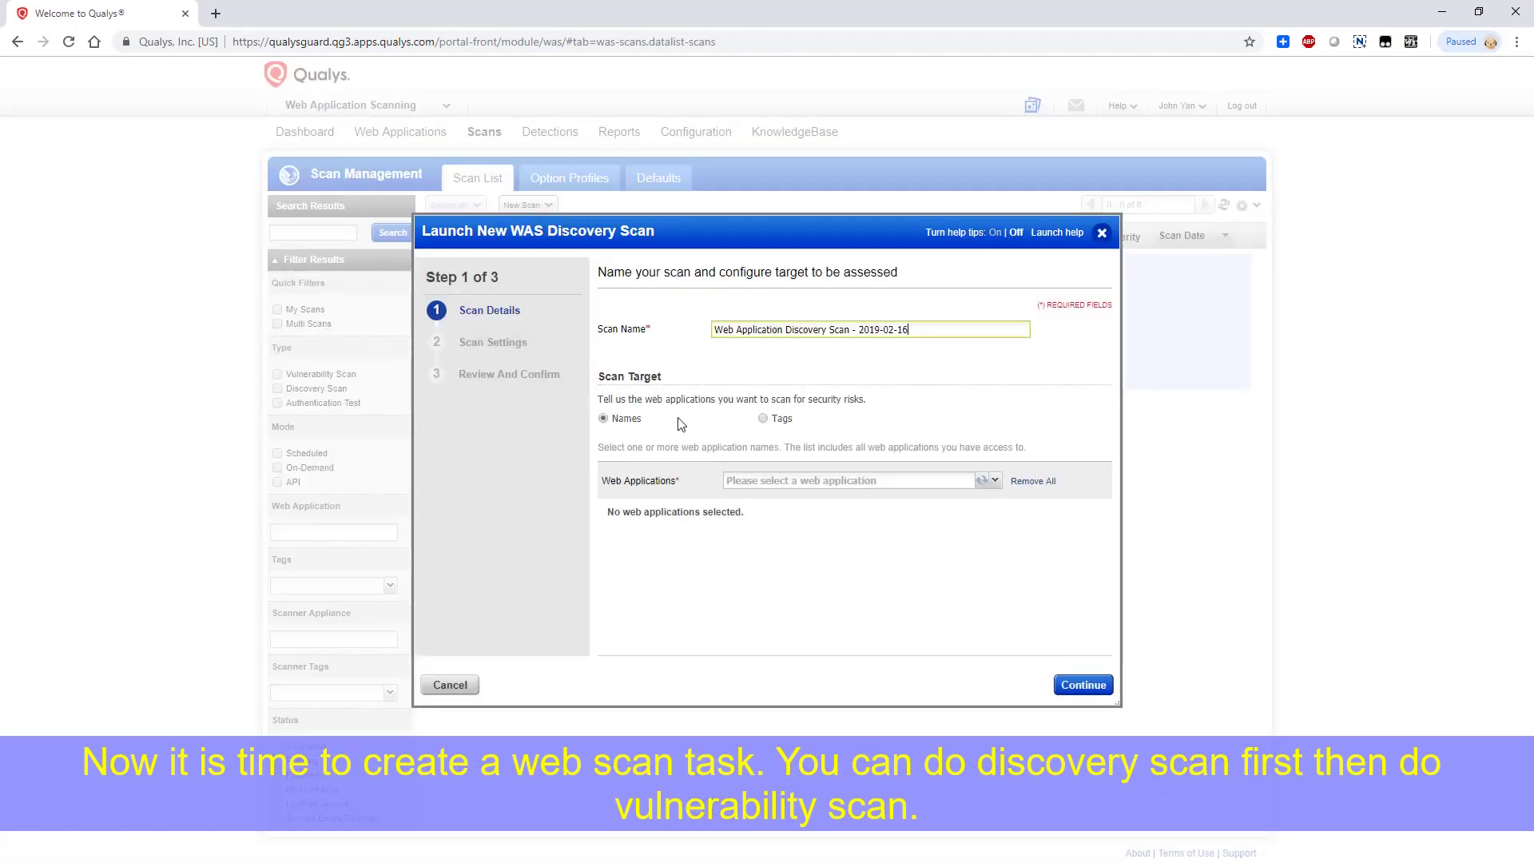
pyautogui.click(997, 484)
pyautogui.click(787, 527)
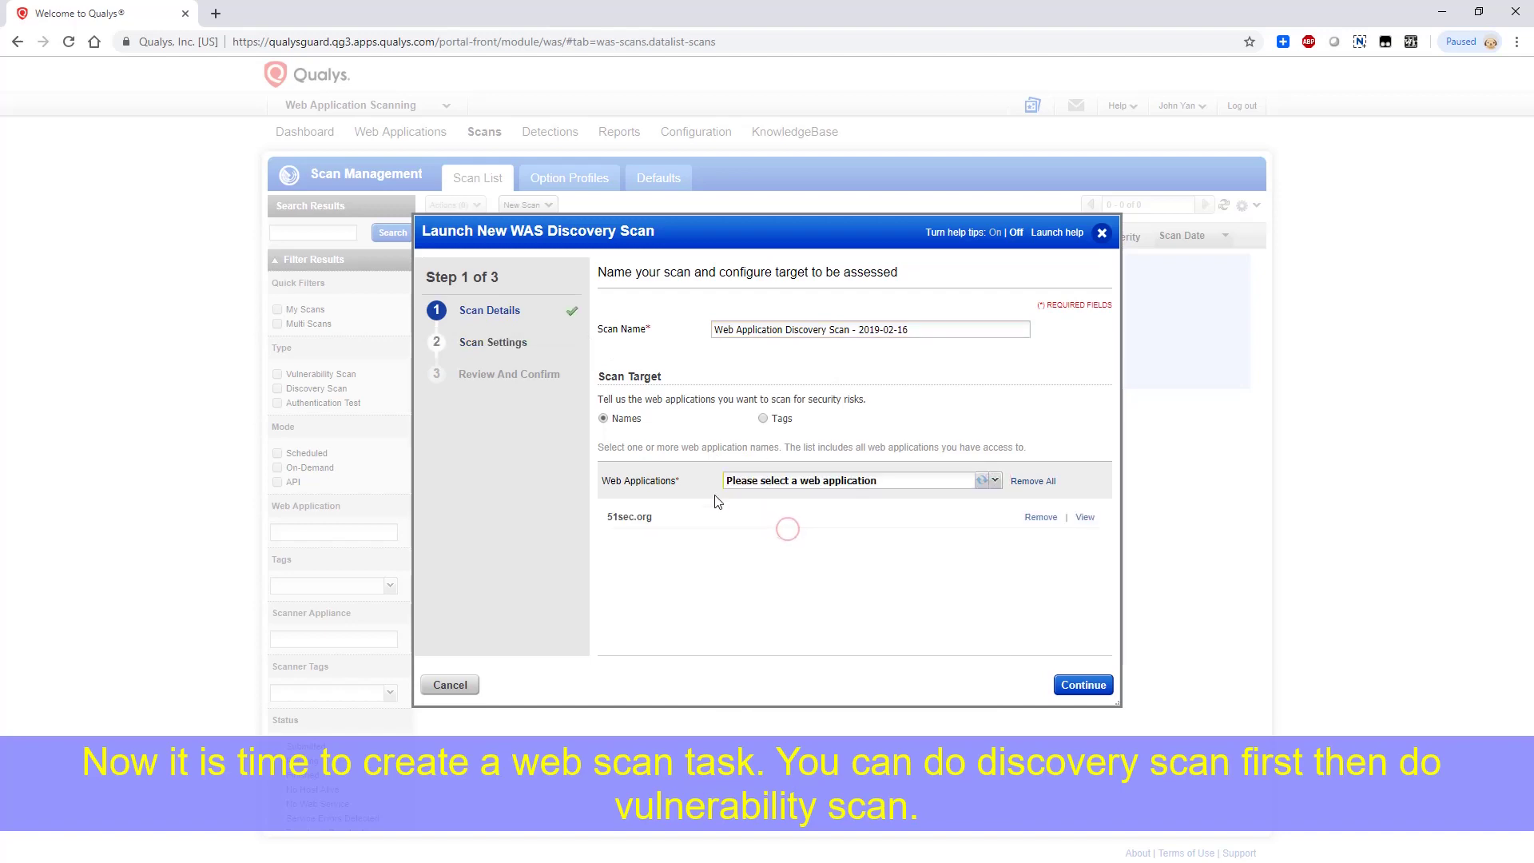
pyautogui.click(1084, 685)
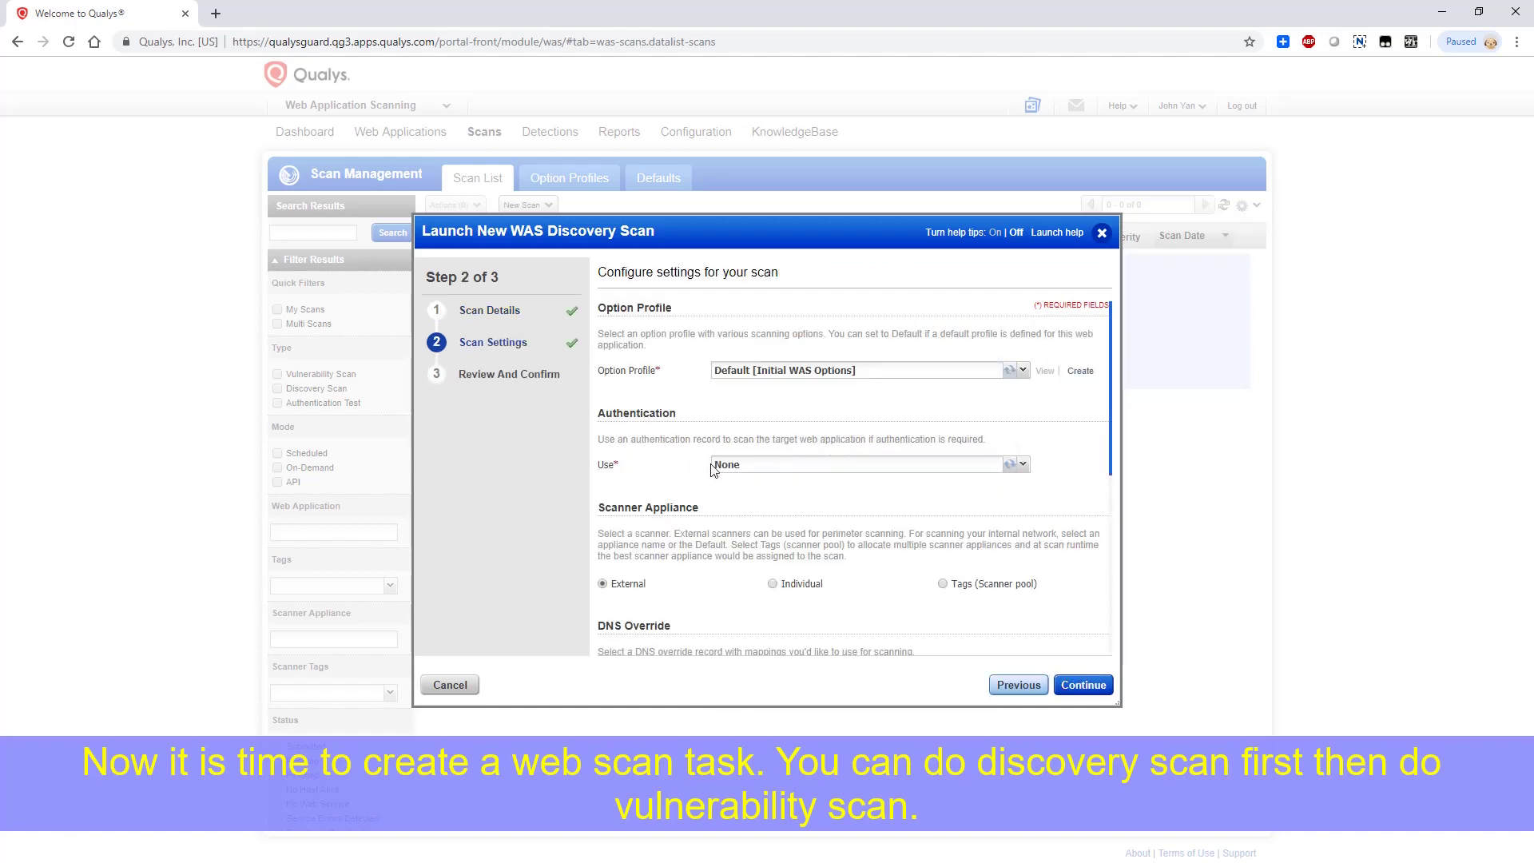
pyautogui.click(1084, 685)
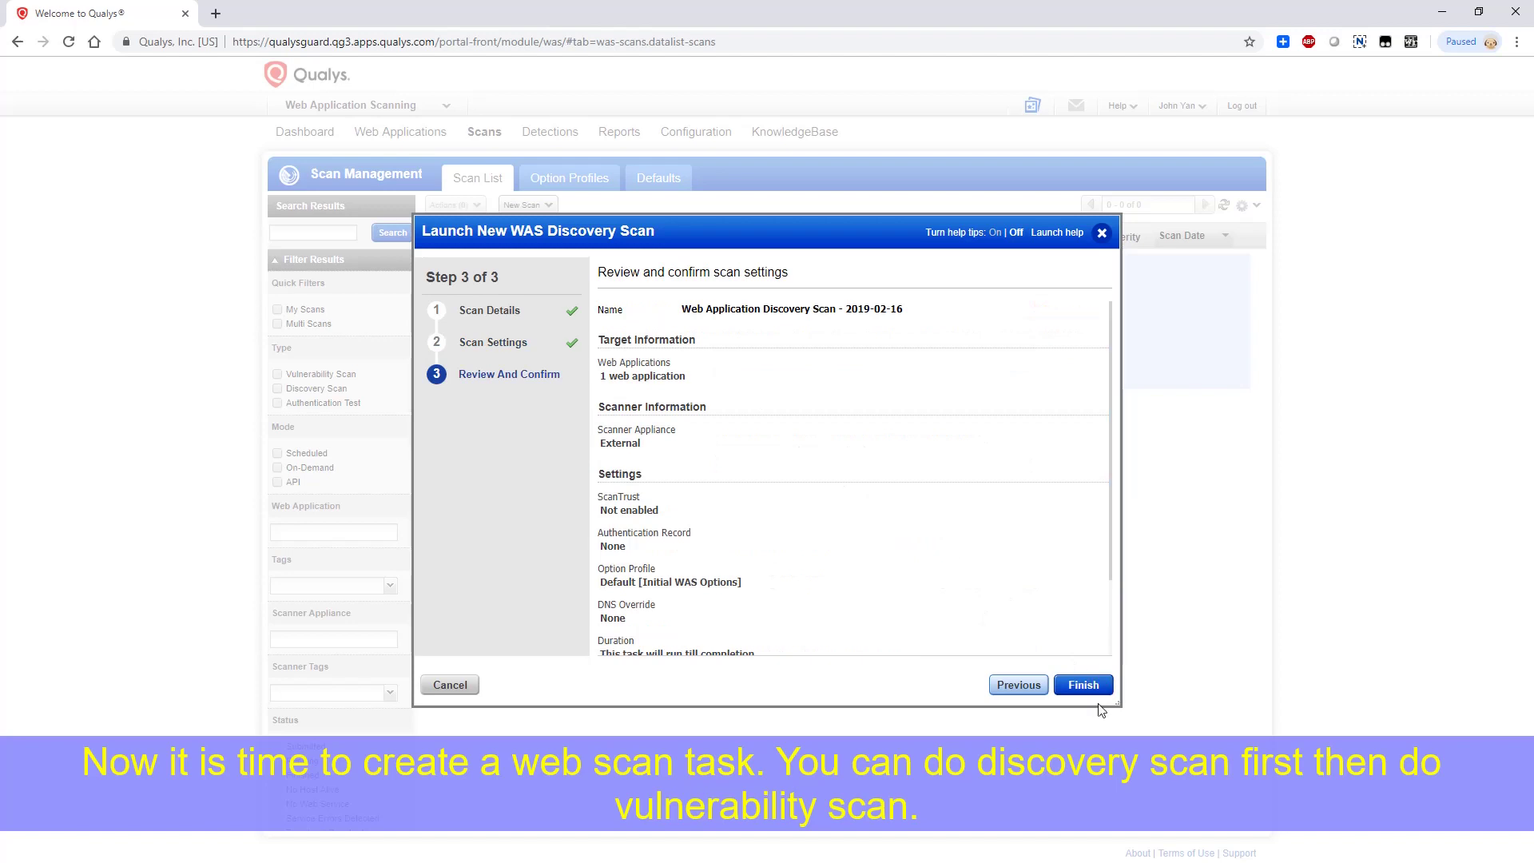
pyautogui.click(1084, 684)
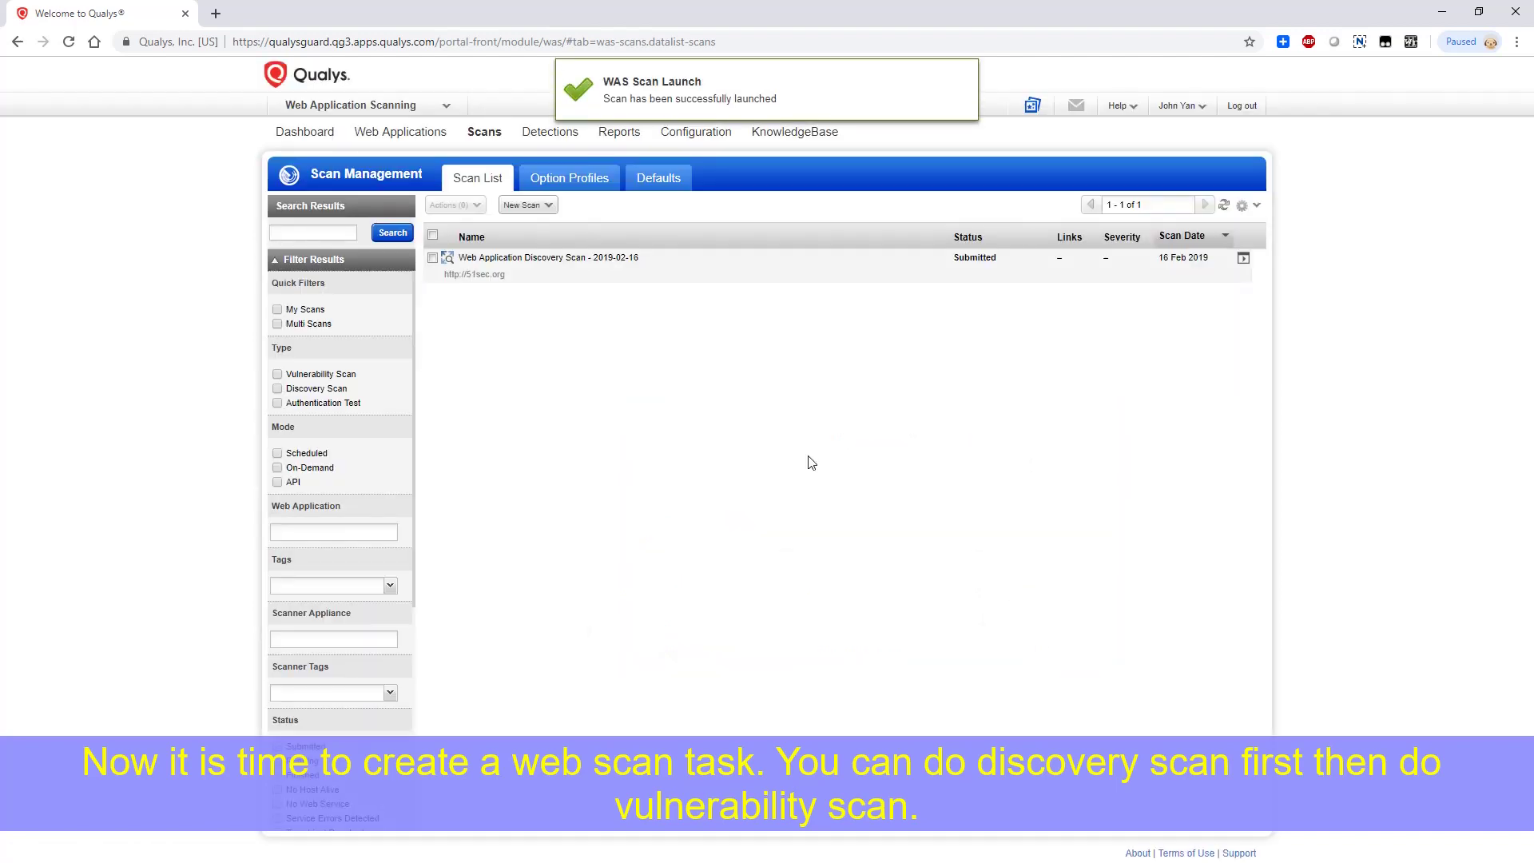
pyautogui.click(540, 206)
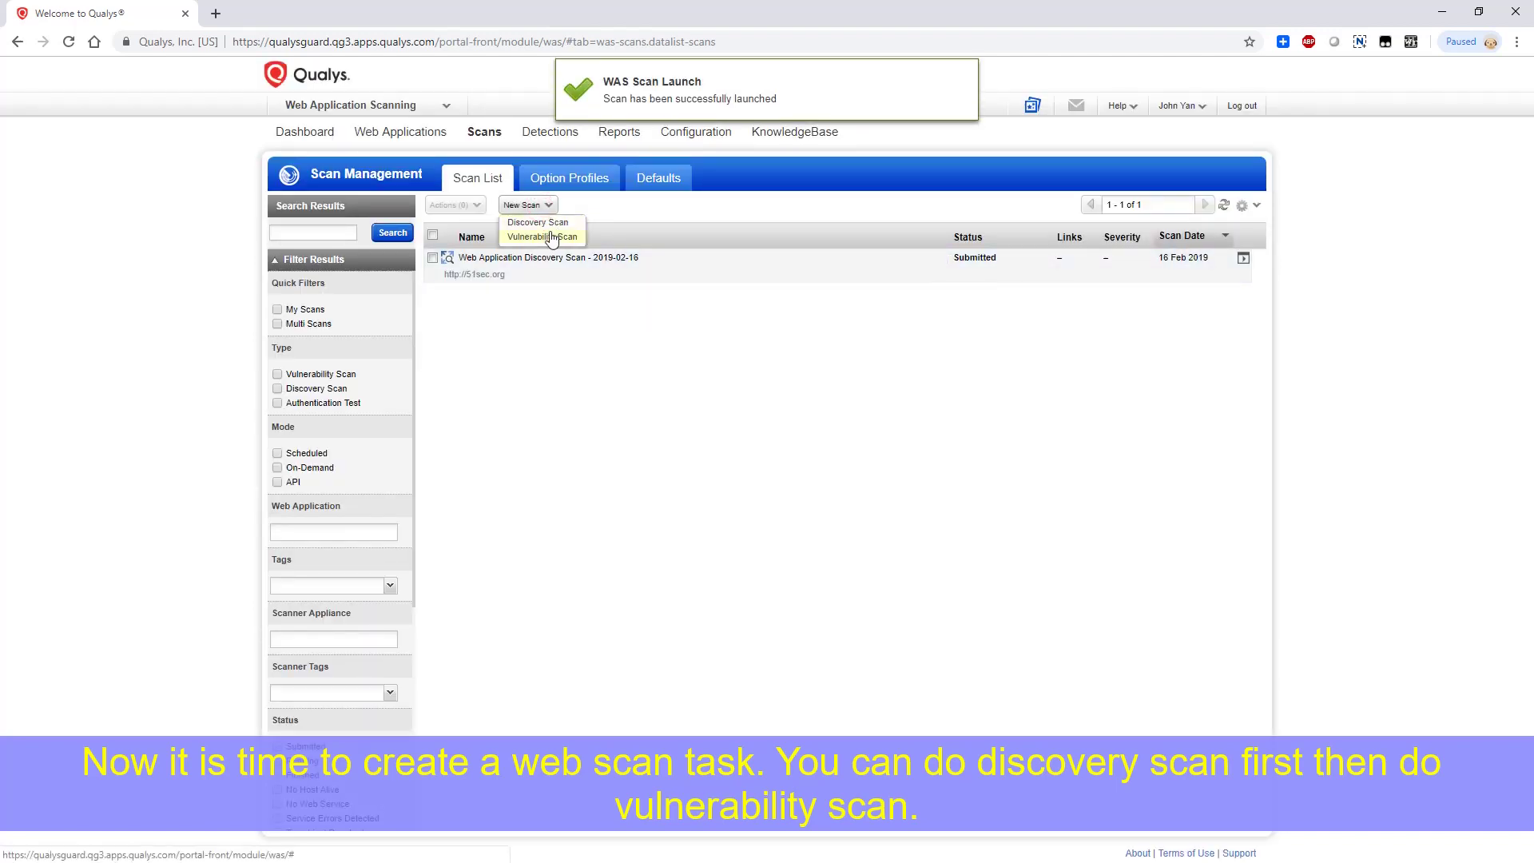
# Launch a Vulnerability Scan targeting 51sec.org with default settings
pyautogui.click(547, 232)
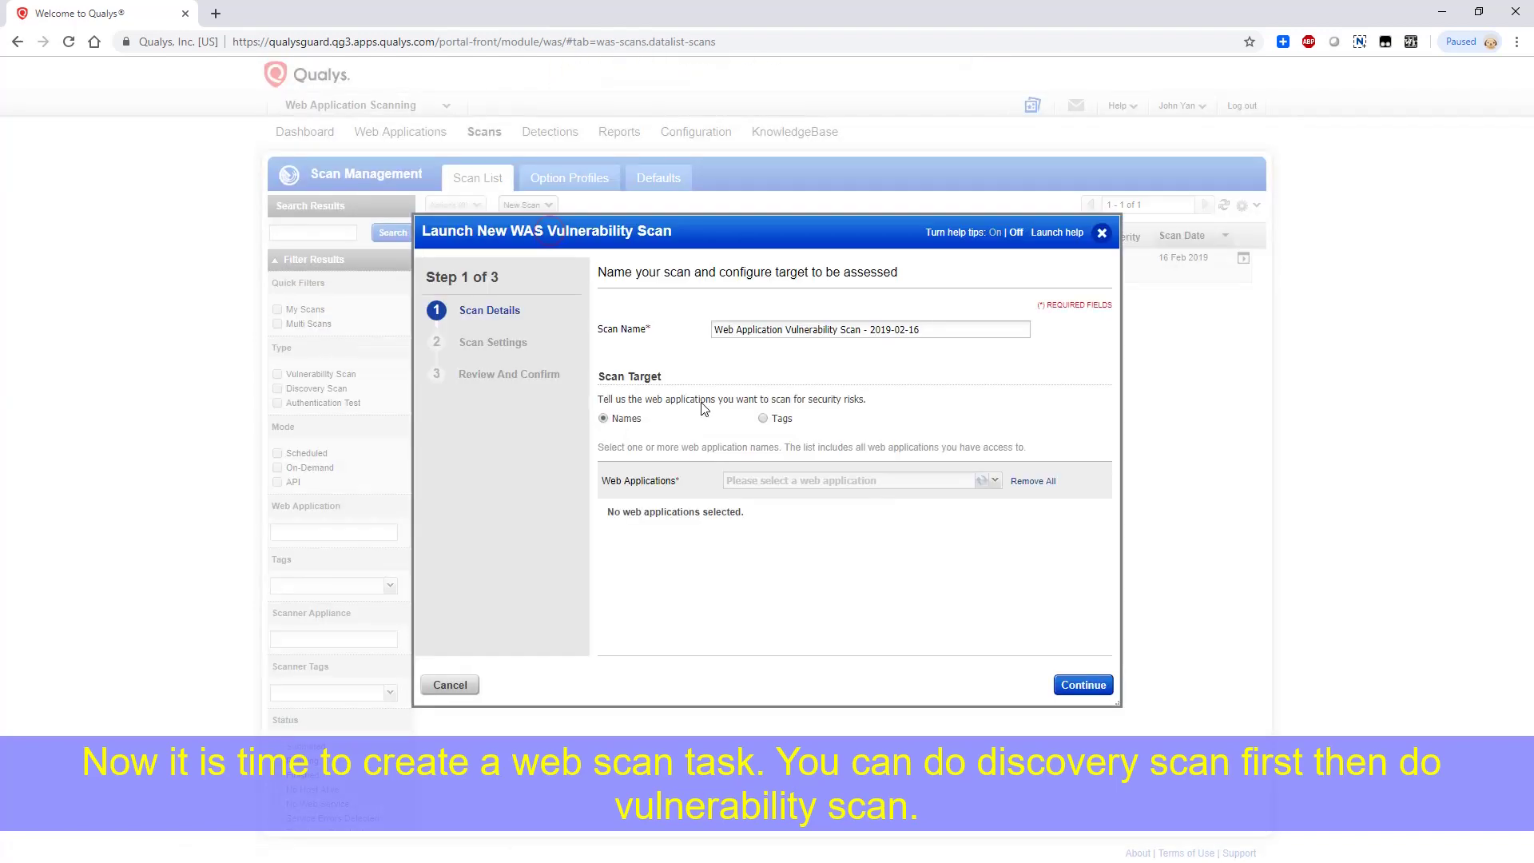
pyautogui.click(508, 342)
pyautogui.click(791, 505)
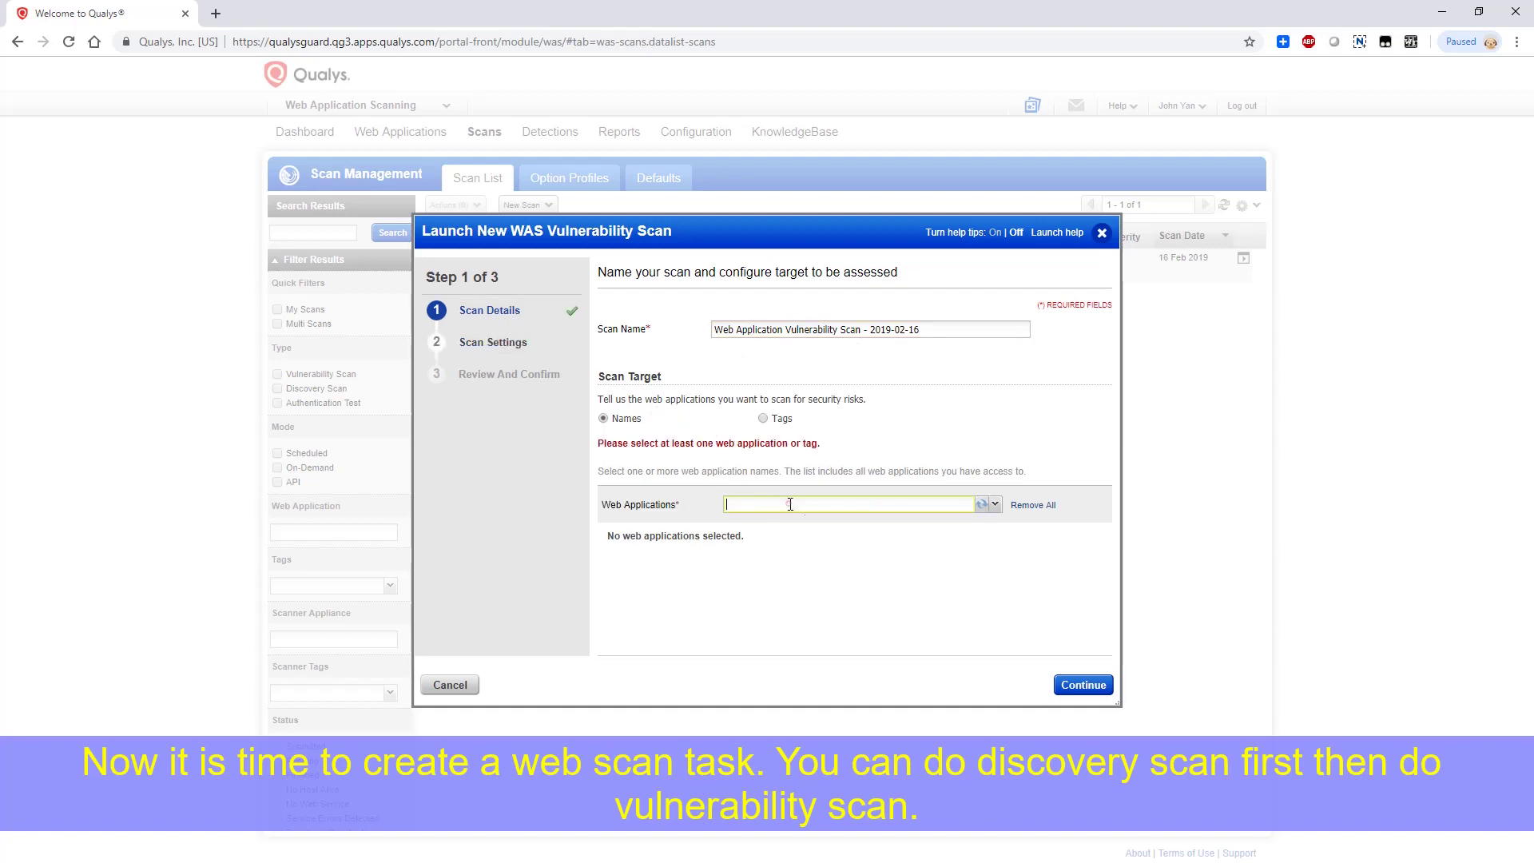
pyautogui.click(810, 551)
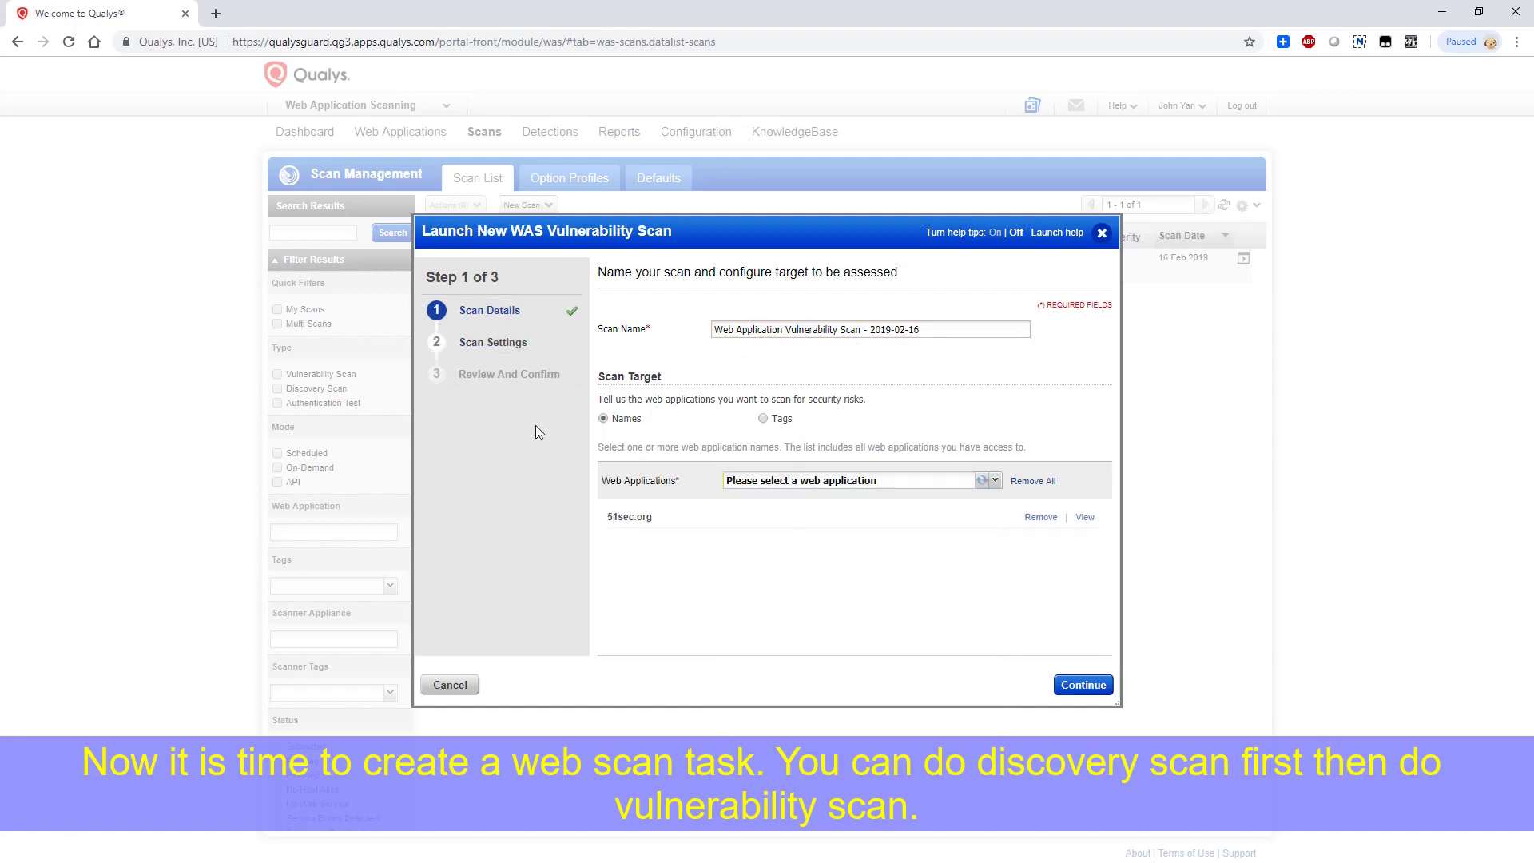
pyautogui.click(493, 342)
pyautogui.click(1084, 685)
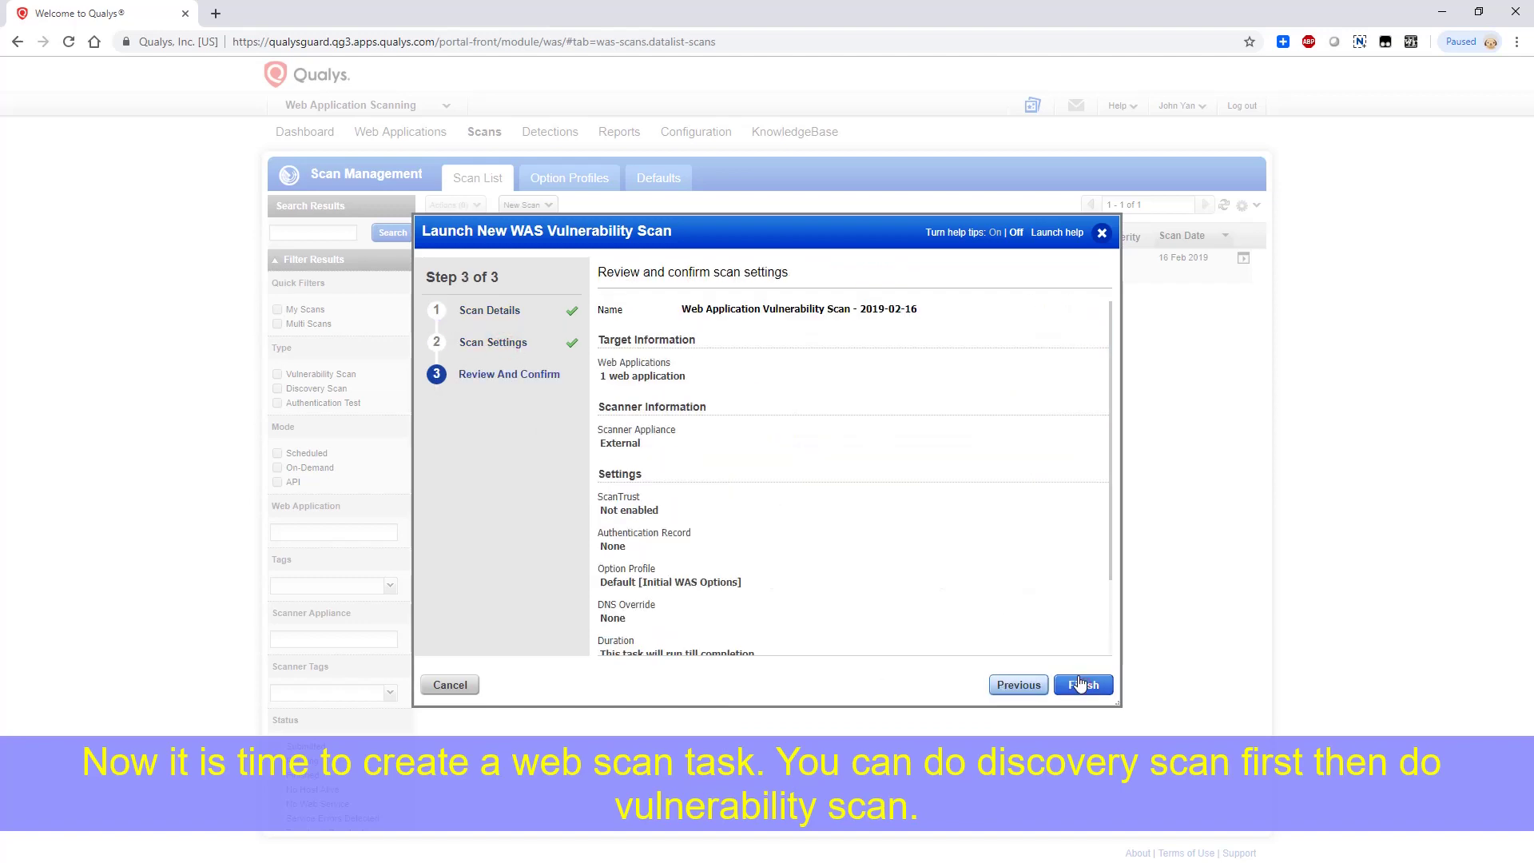
pyautogui.scroll(-2, 729, 596)
pyautogui.click(1083, 685)
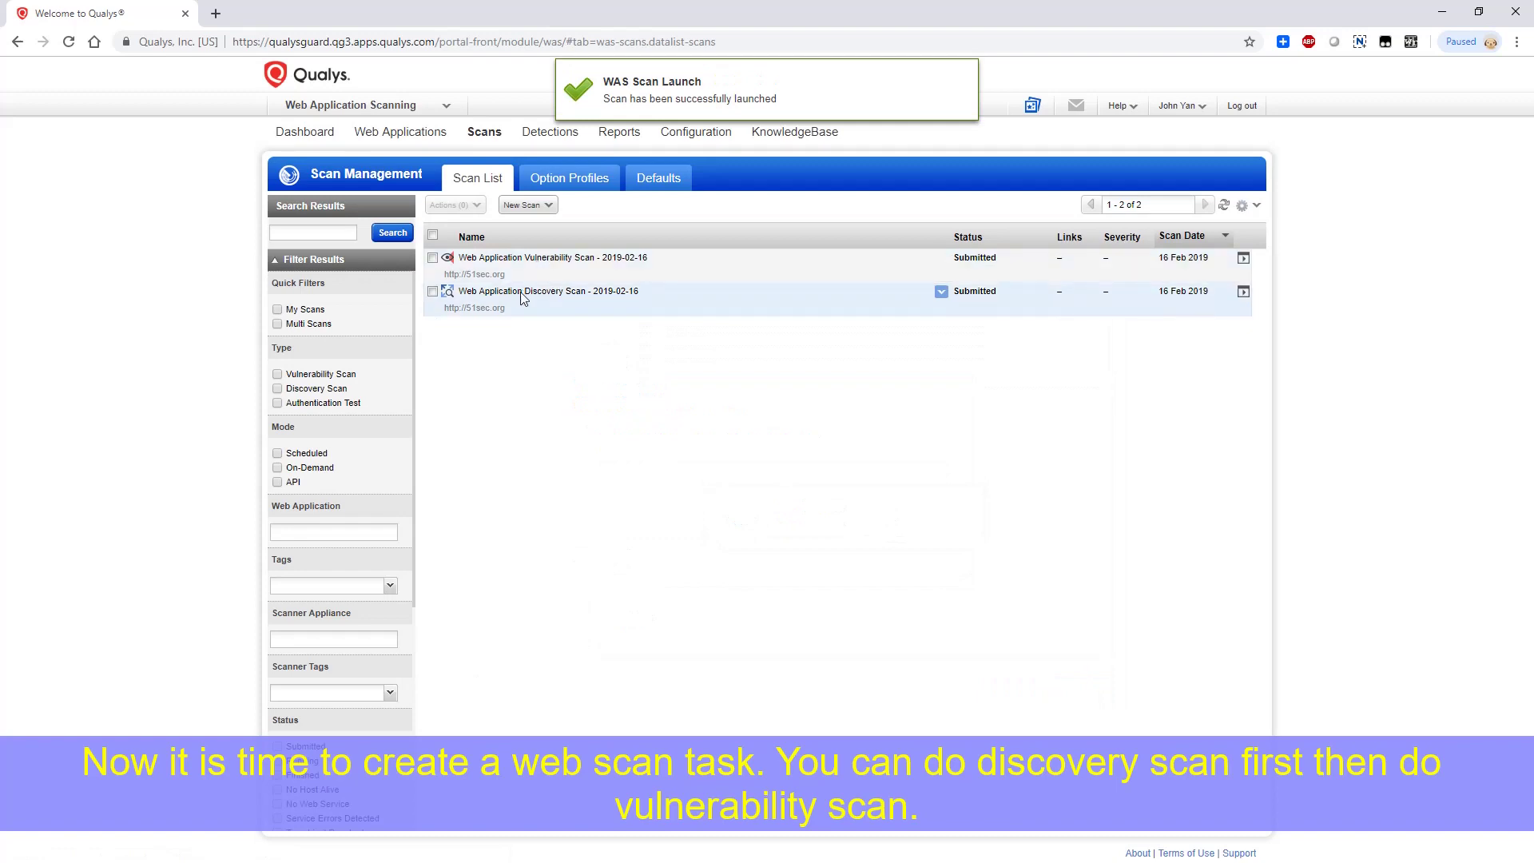
# Open the finished discovery scan's details view from its Quick Actions
pyautogui.click(789, 181)
pyautogui.click(943, 296)
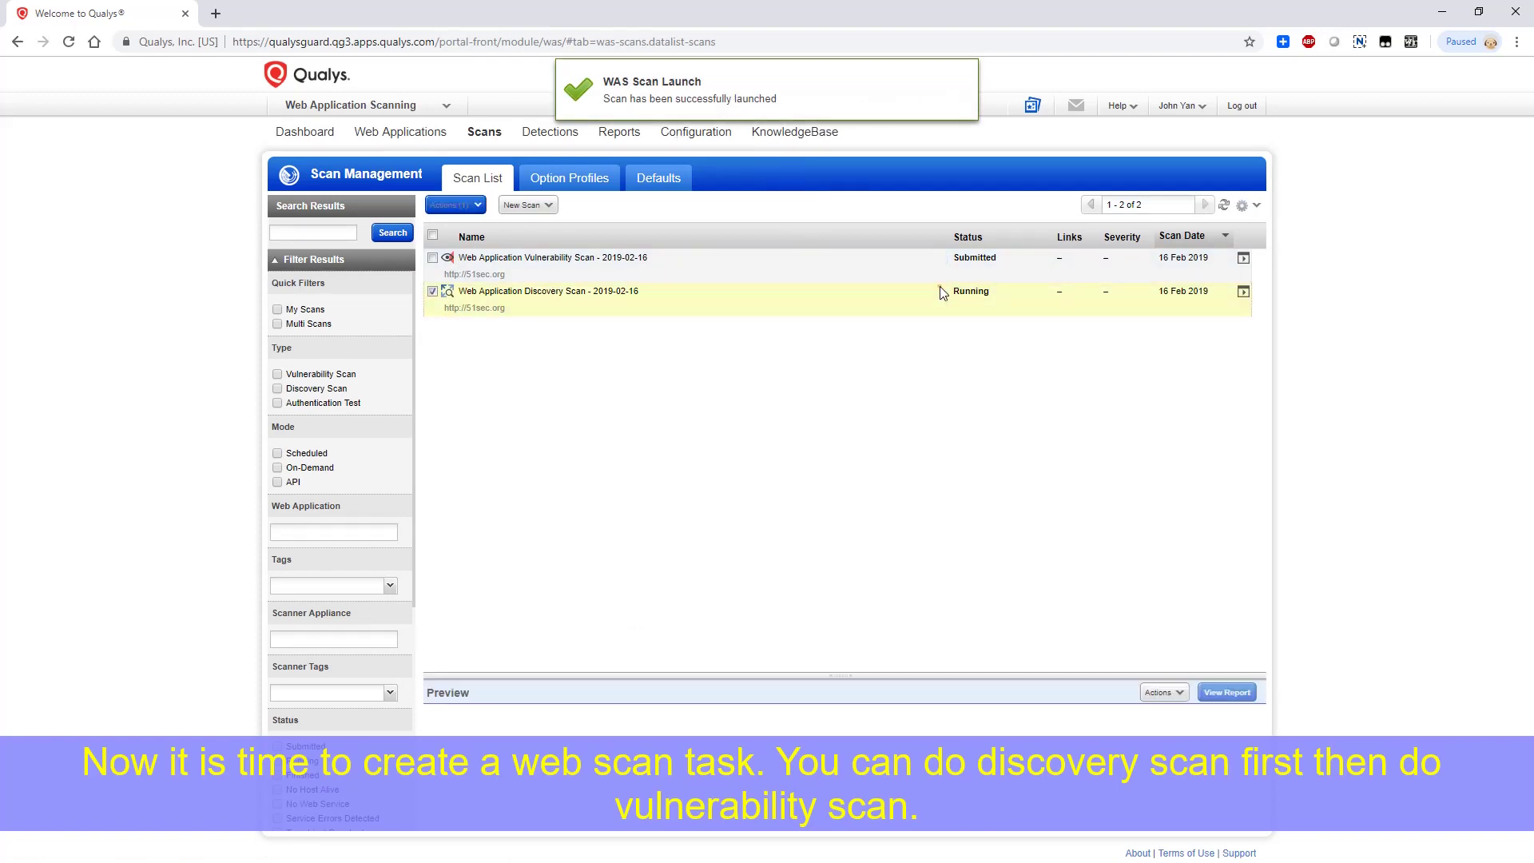
pyautogui.click(942, 291)
pyautogui.click(941, 290)
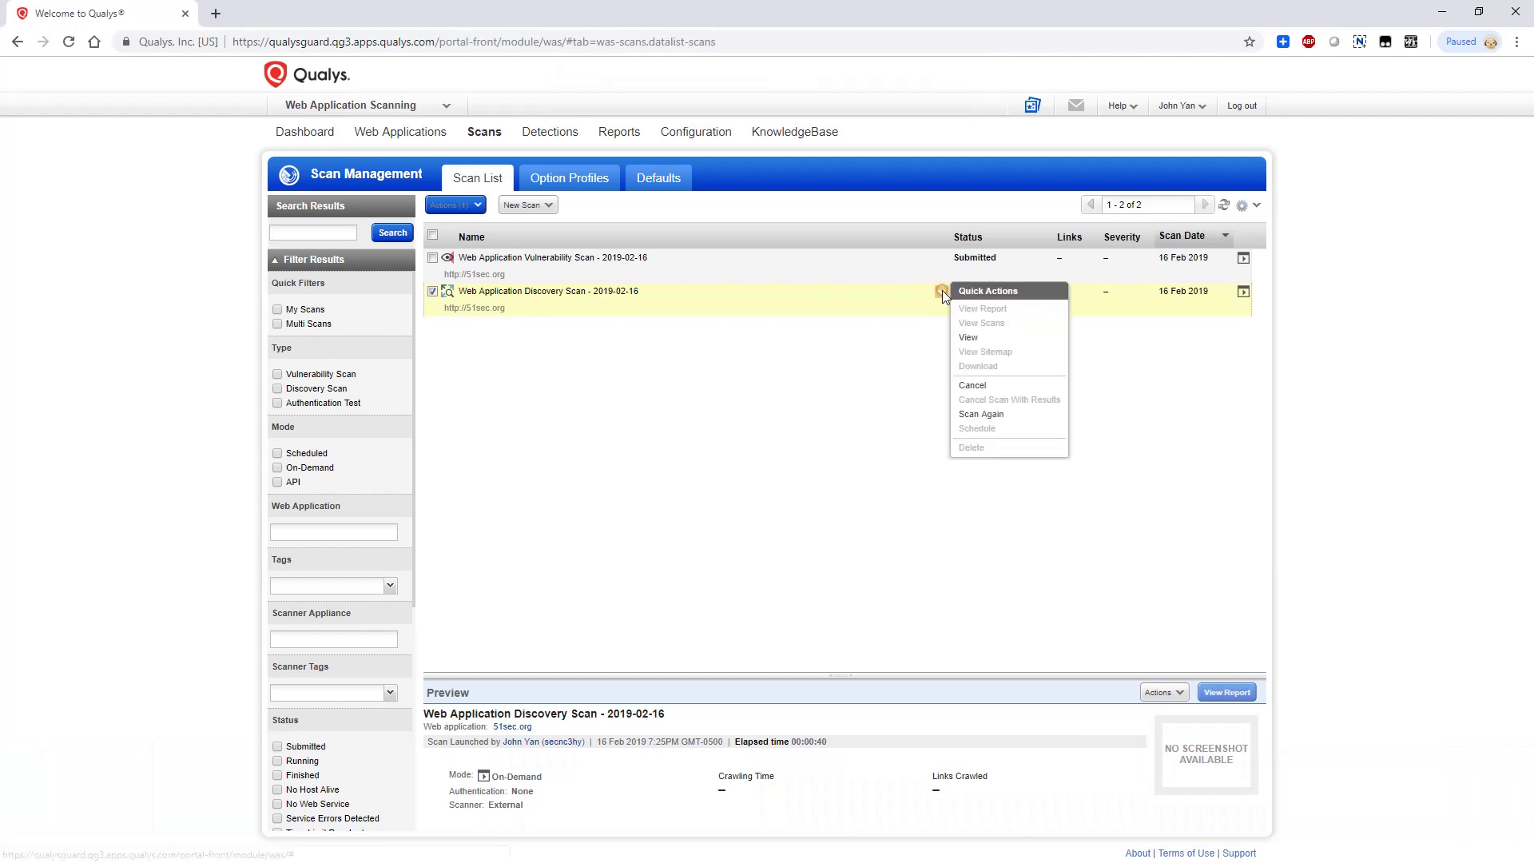
pyautogui.click(976, 344)
pyautogui.scroll(-1, 706, 590)
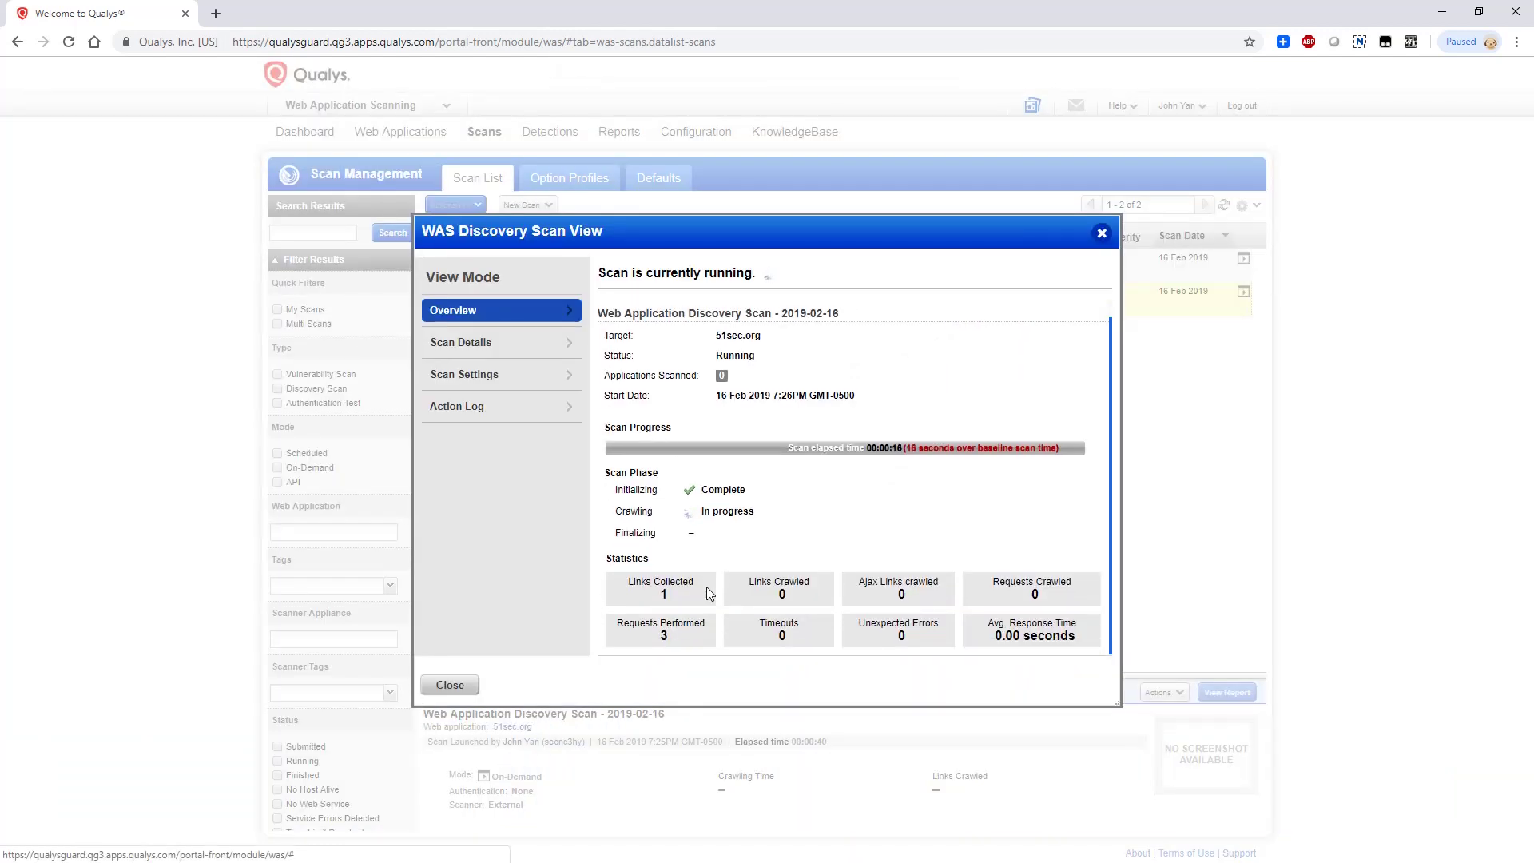
# Browse the discovery scan's Overview, Scan Details, Scan Settings and Action Log sections
pyautogui.click(538, 350)
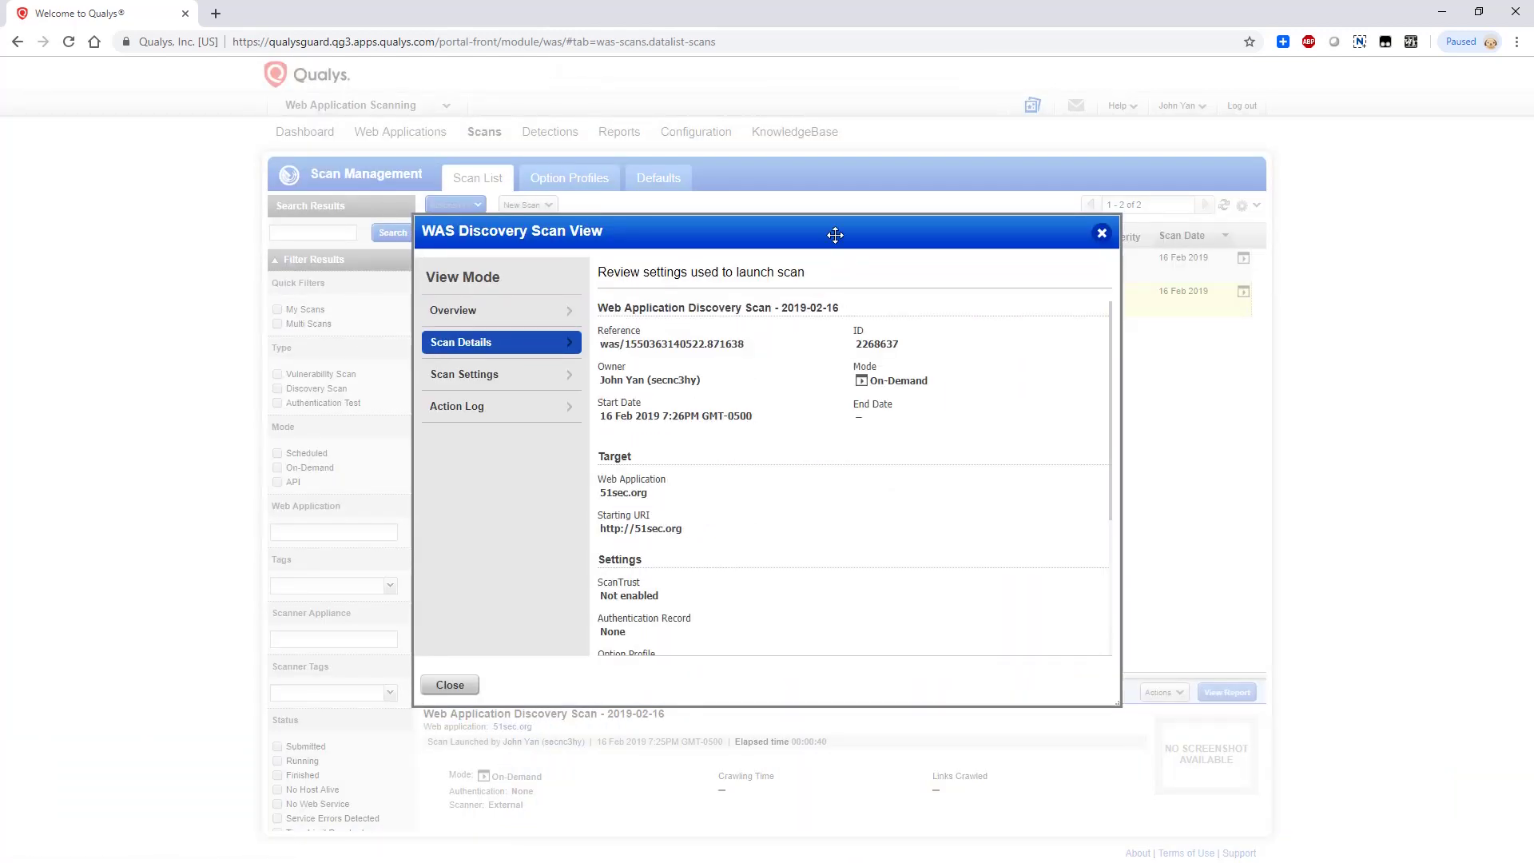
pyautogui.moveTo(832, 233); pyautogui.dragTo(864, 346)
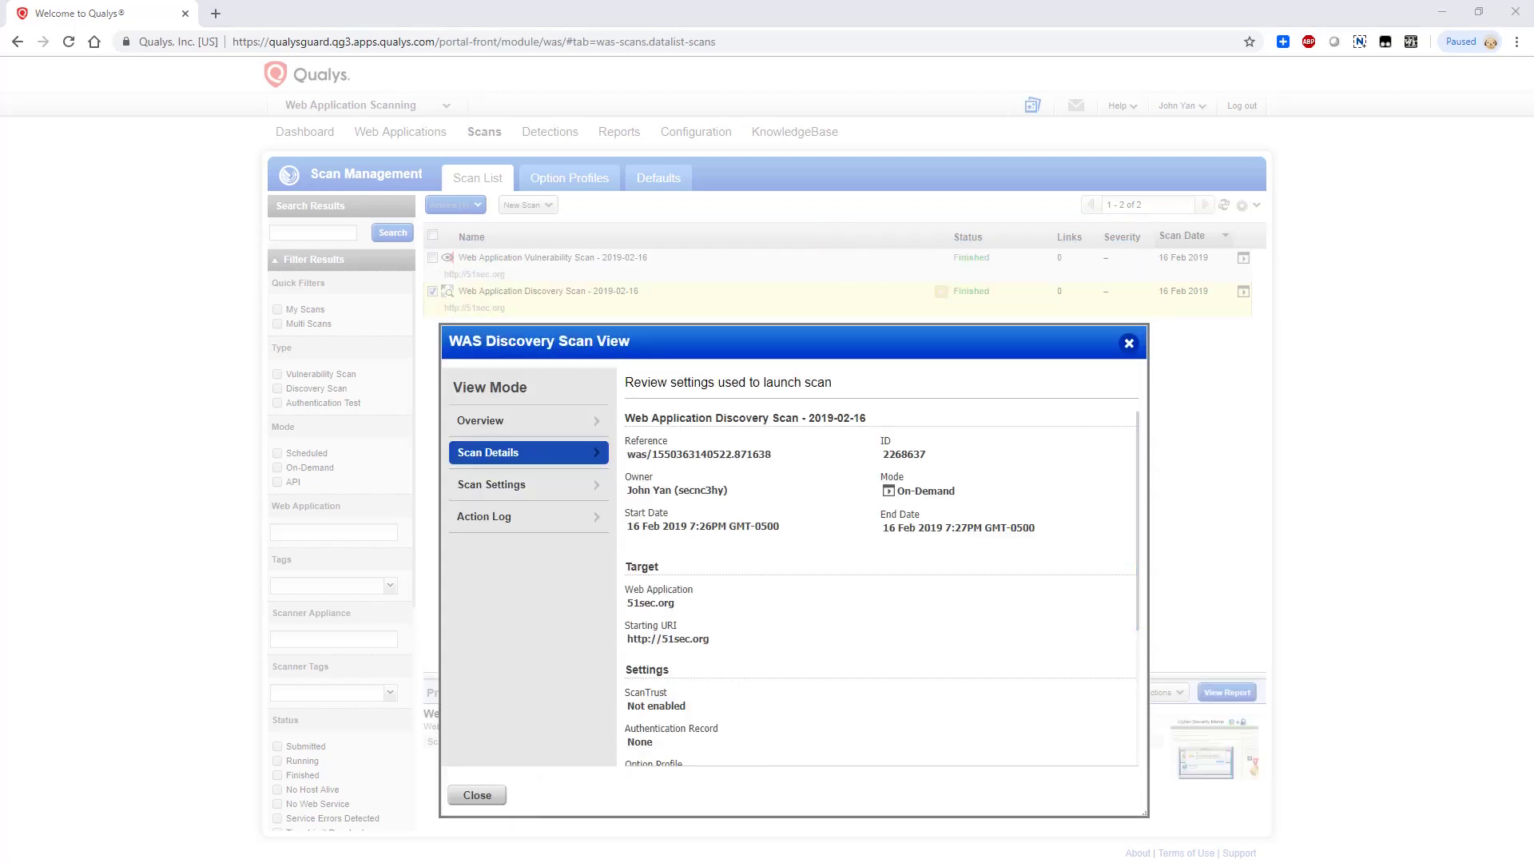
pyautogui.click(560, 416)
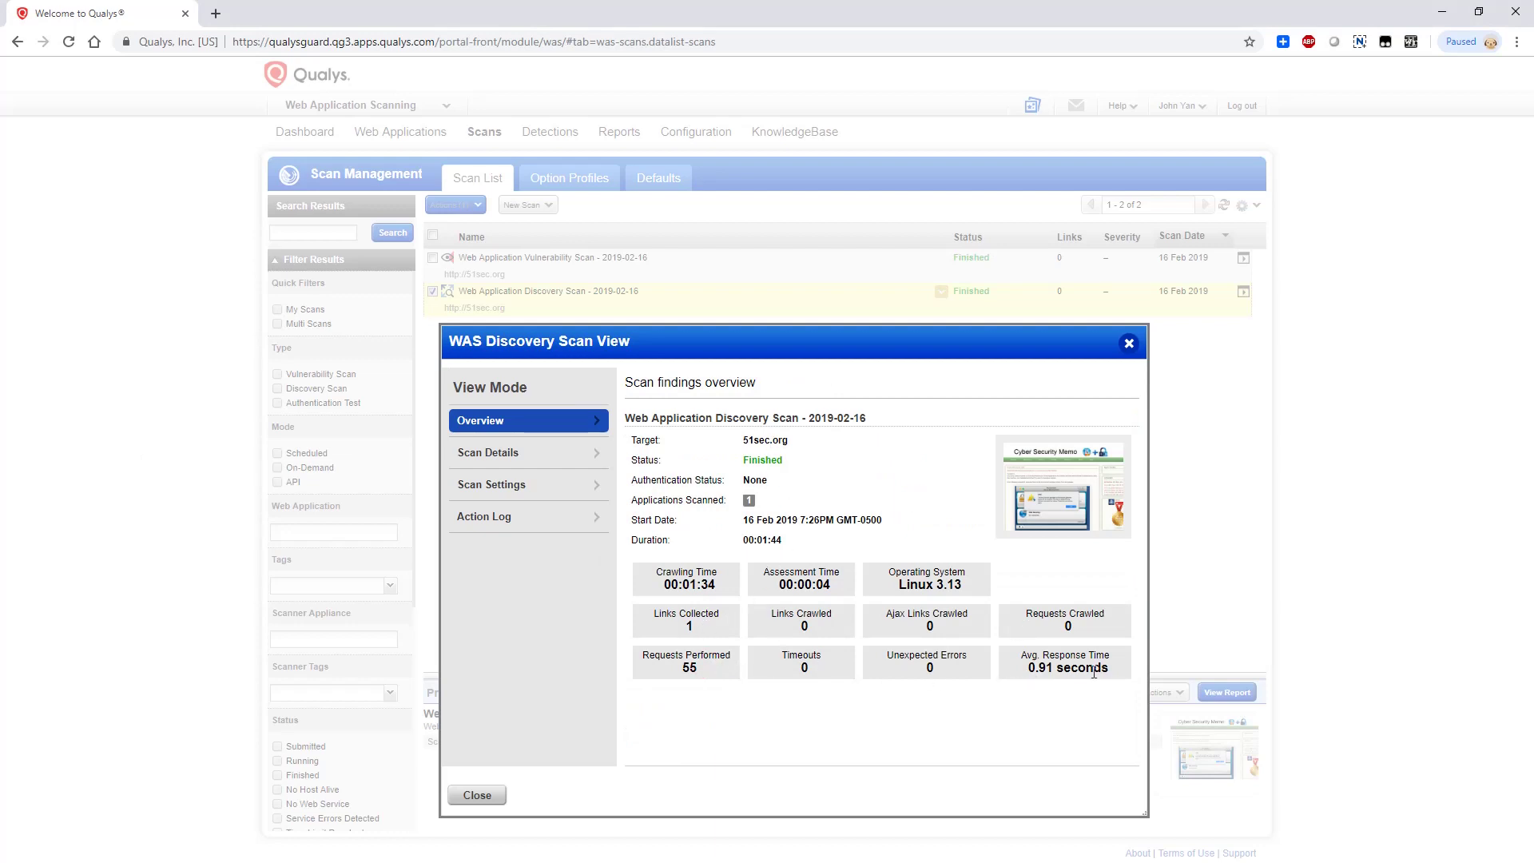
pyautogui.click(573, 462)
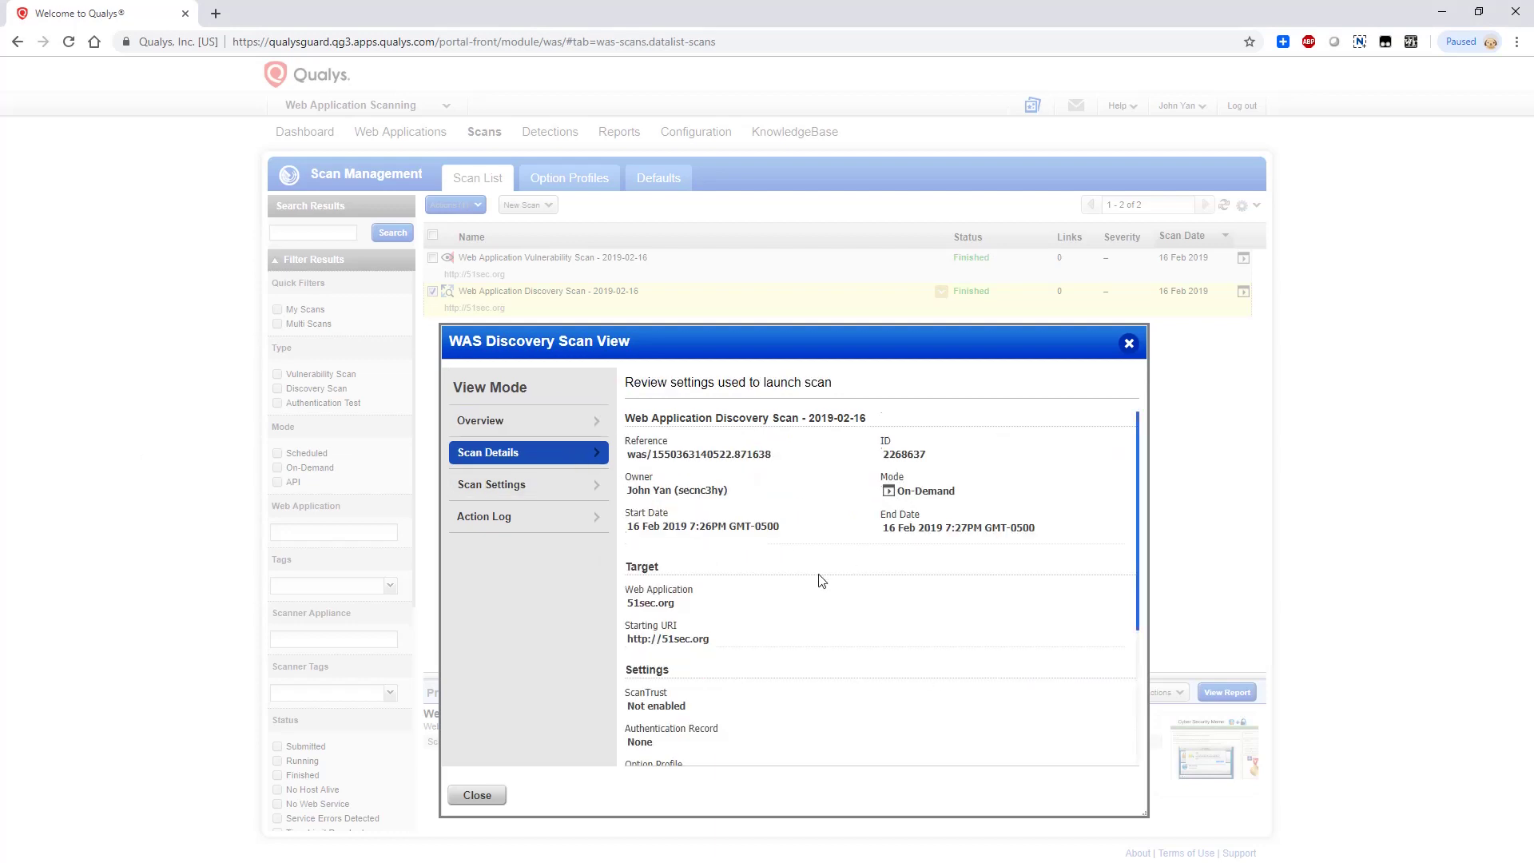
pyautogui.scroll(-3, 822, 581)
pyautogui.tripleClick(666, 599)
pyautogui.click(737, 635)
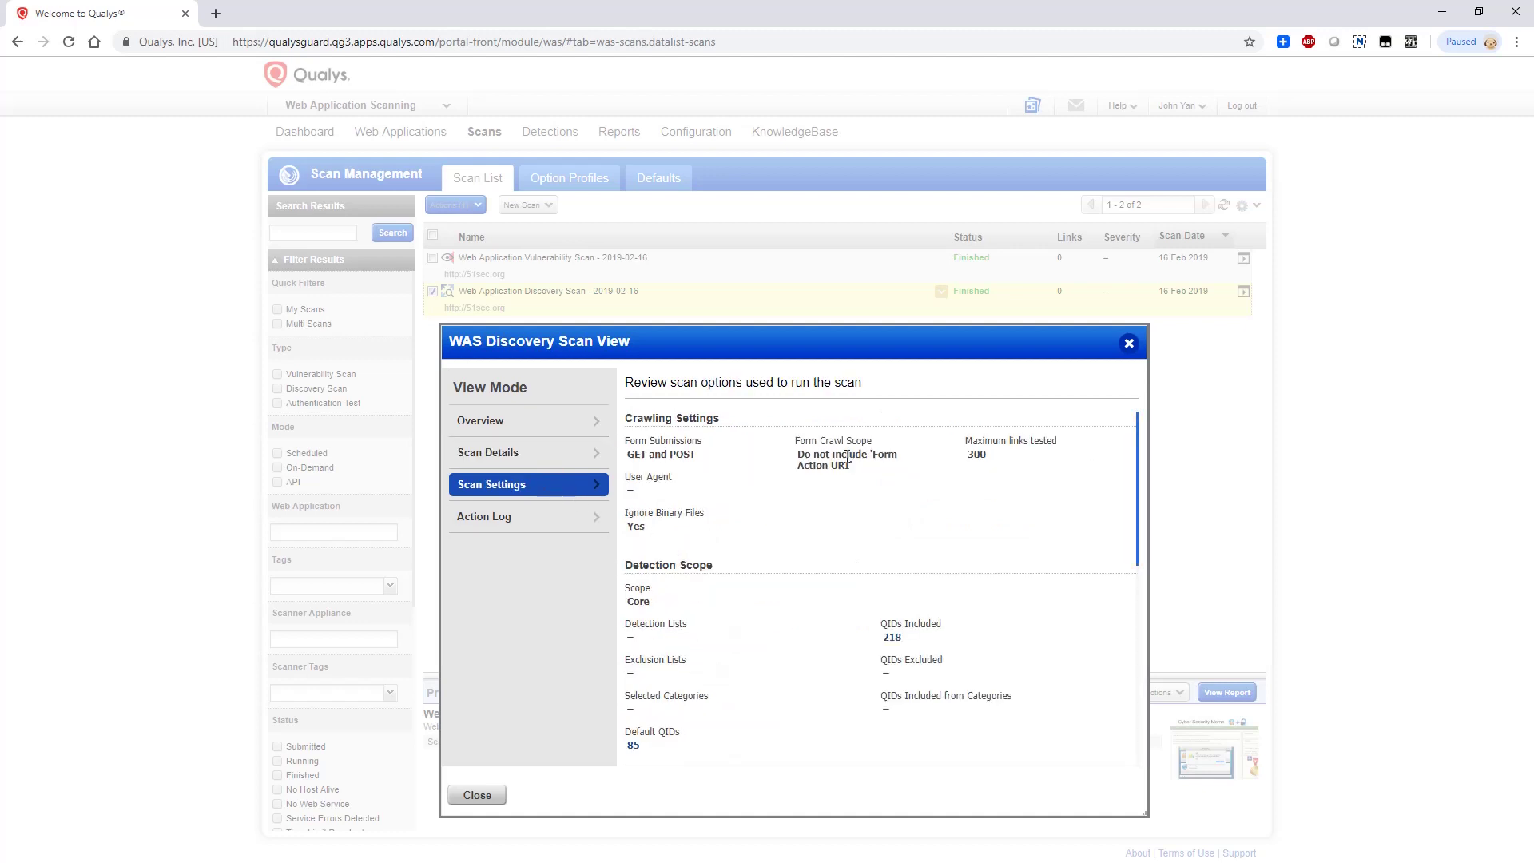
pyautogui.scroll(-5, 794, 531)
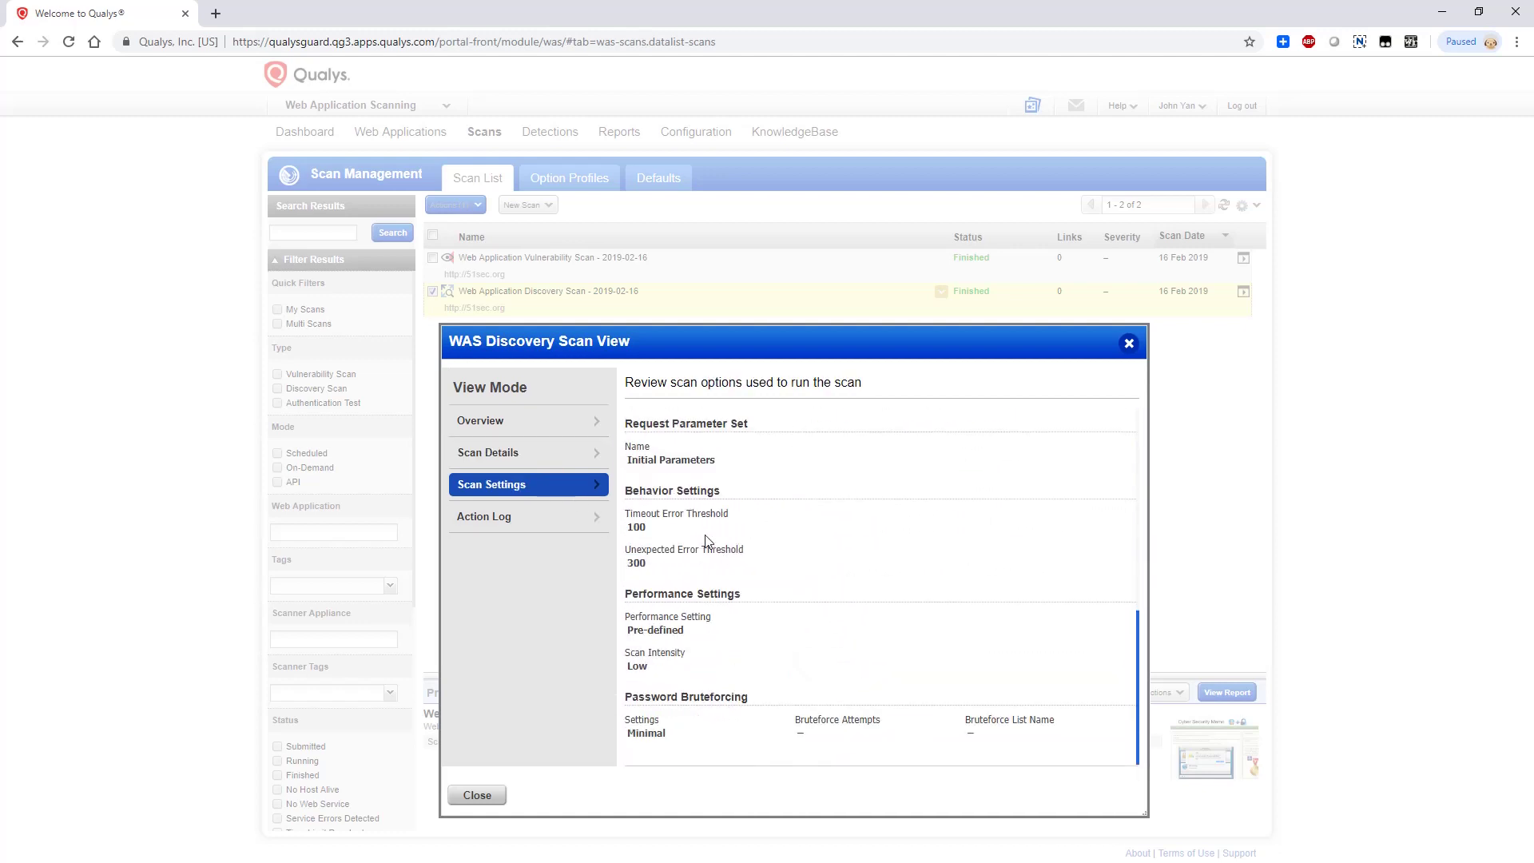
pyautogui.click(538, 520)
# Close the discovery scan view and open the vulnerability scan's Quick Actions
pyautogui.click(1129, 343)
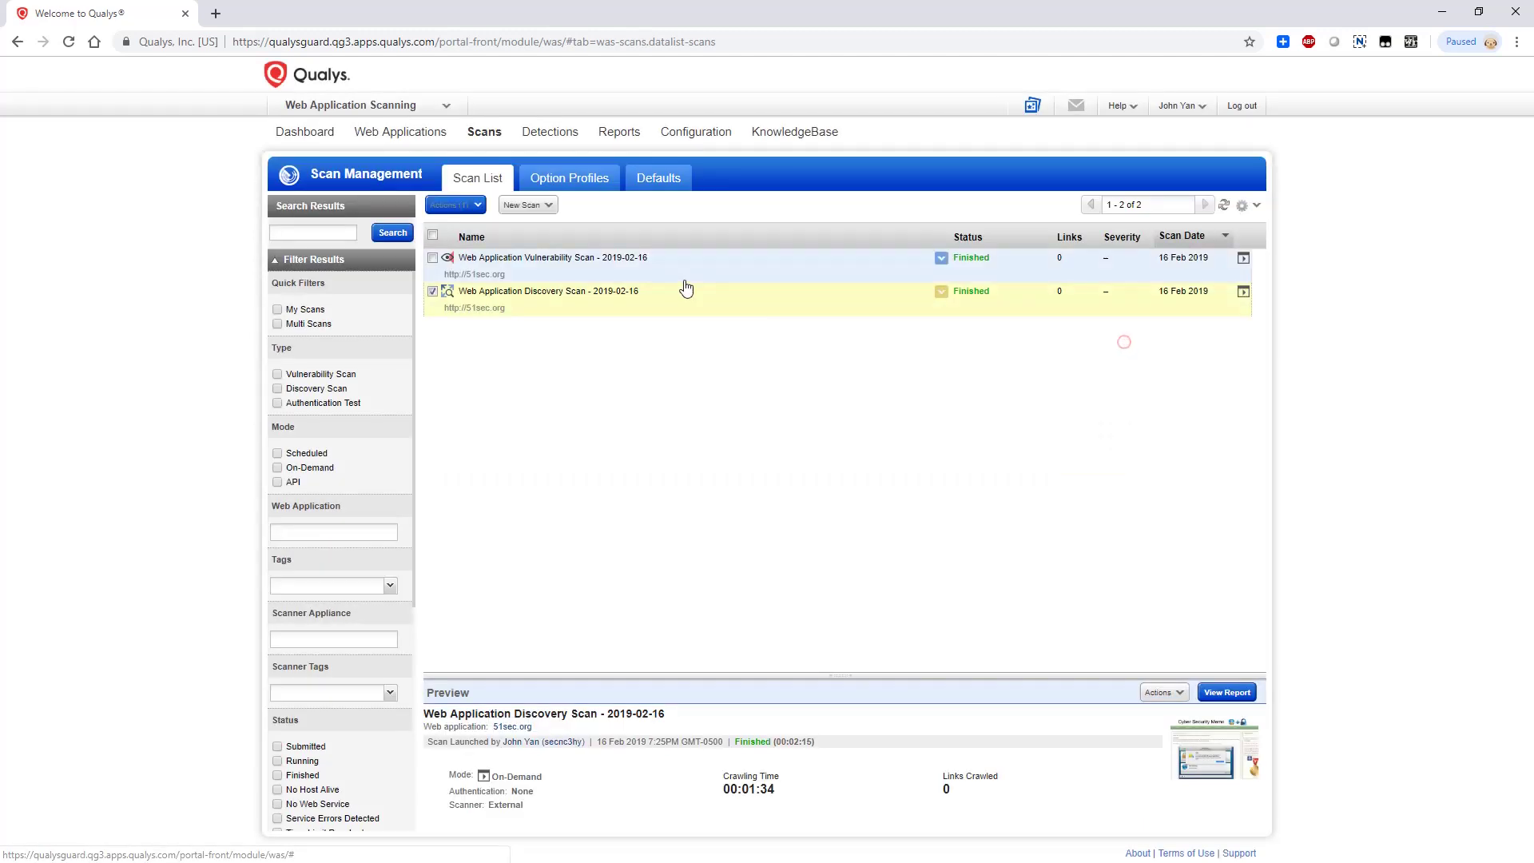
pyautogui.click(639, 261)
pyautogui.click(941, 257)
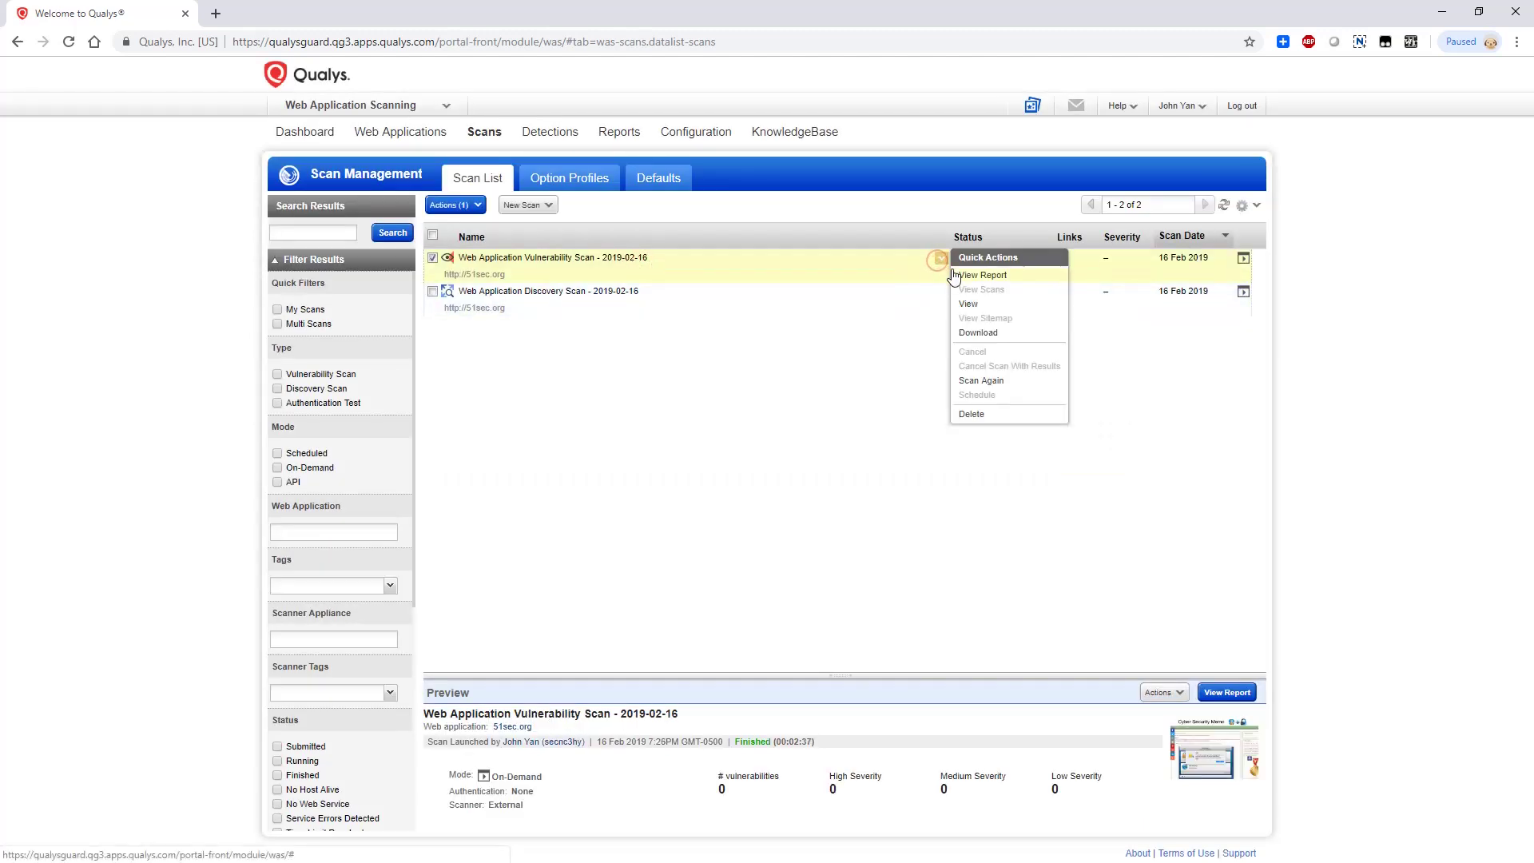
# View the vulnerability scan report and expand Scan Details, Option Profile Details and Severity Levels
pyautogui.click(999, 274)
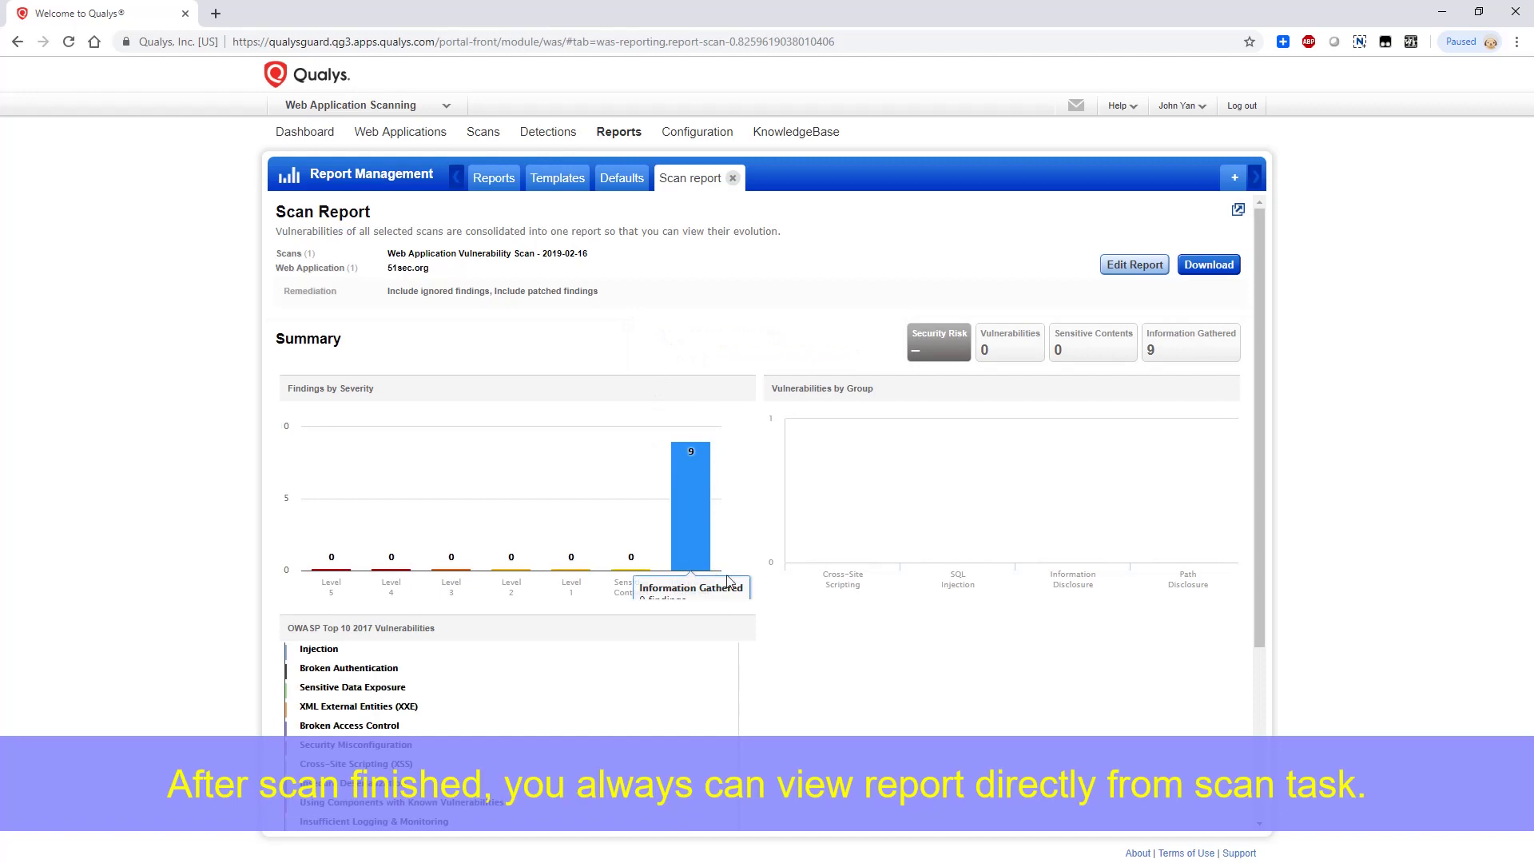
pyautogui.scroll(-3, 479, 521)
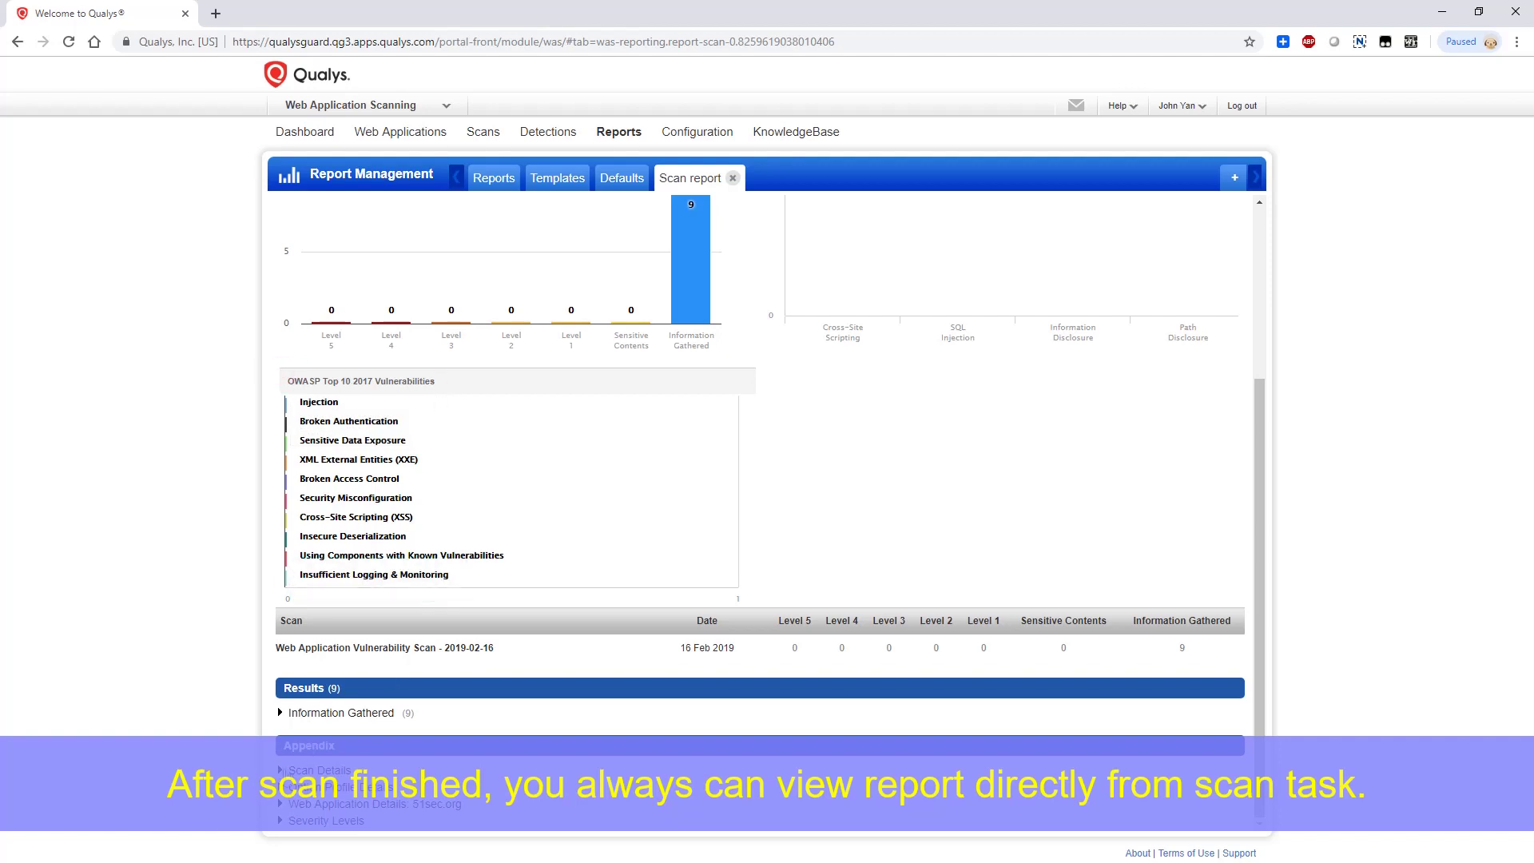
pyautogui.click(285, 772)
pyautogui.click(295, 772)
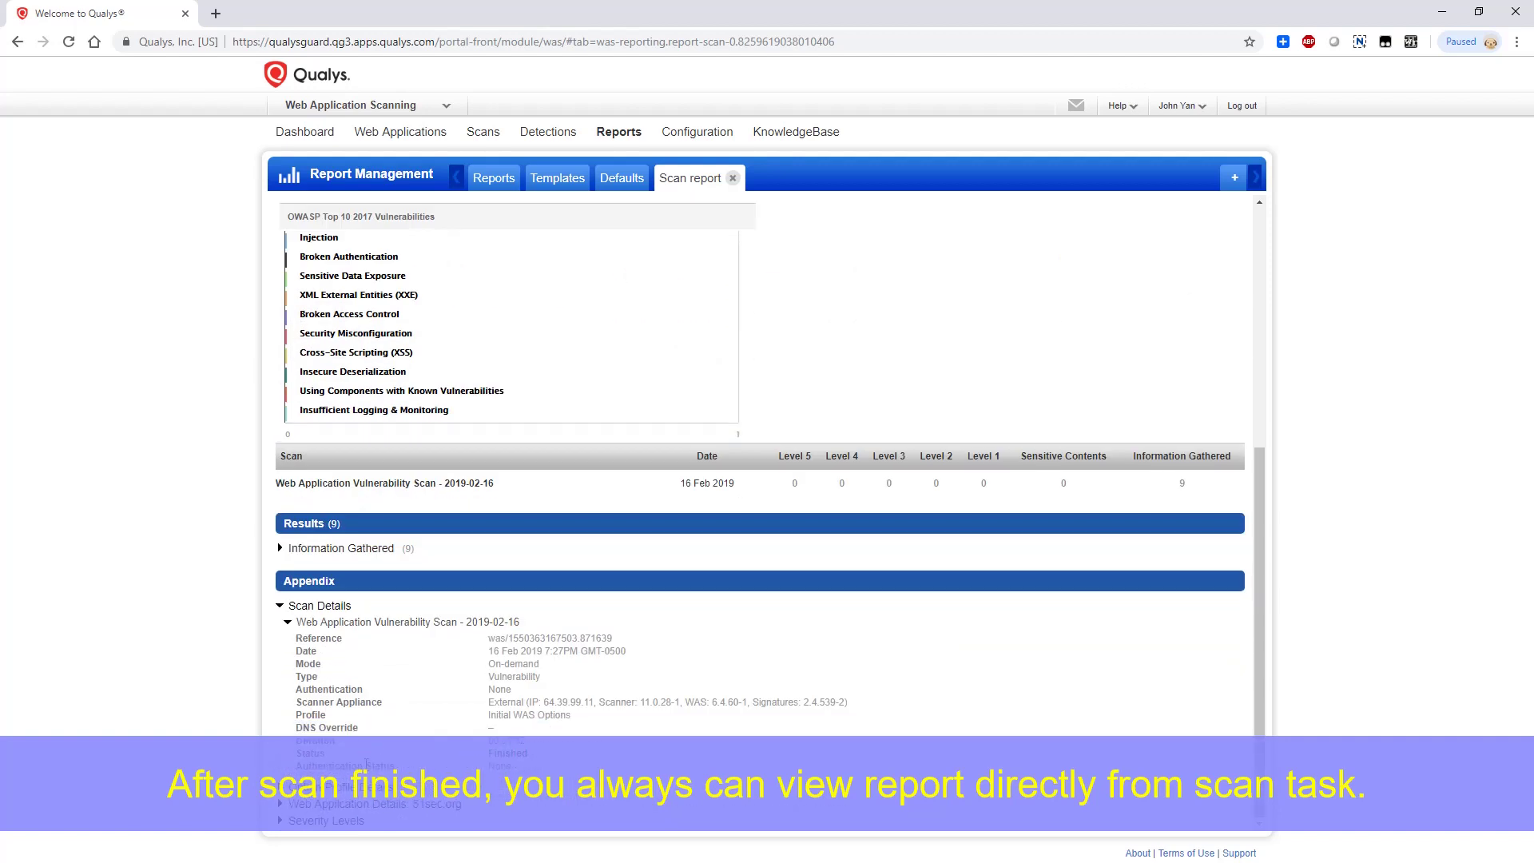
pyautogui.click(282, 787)
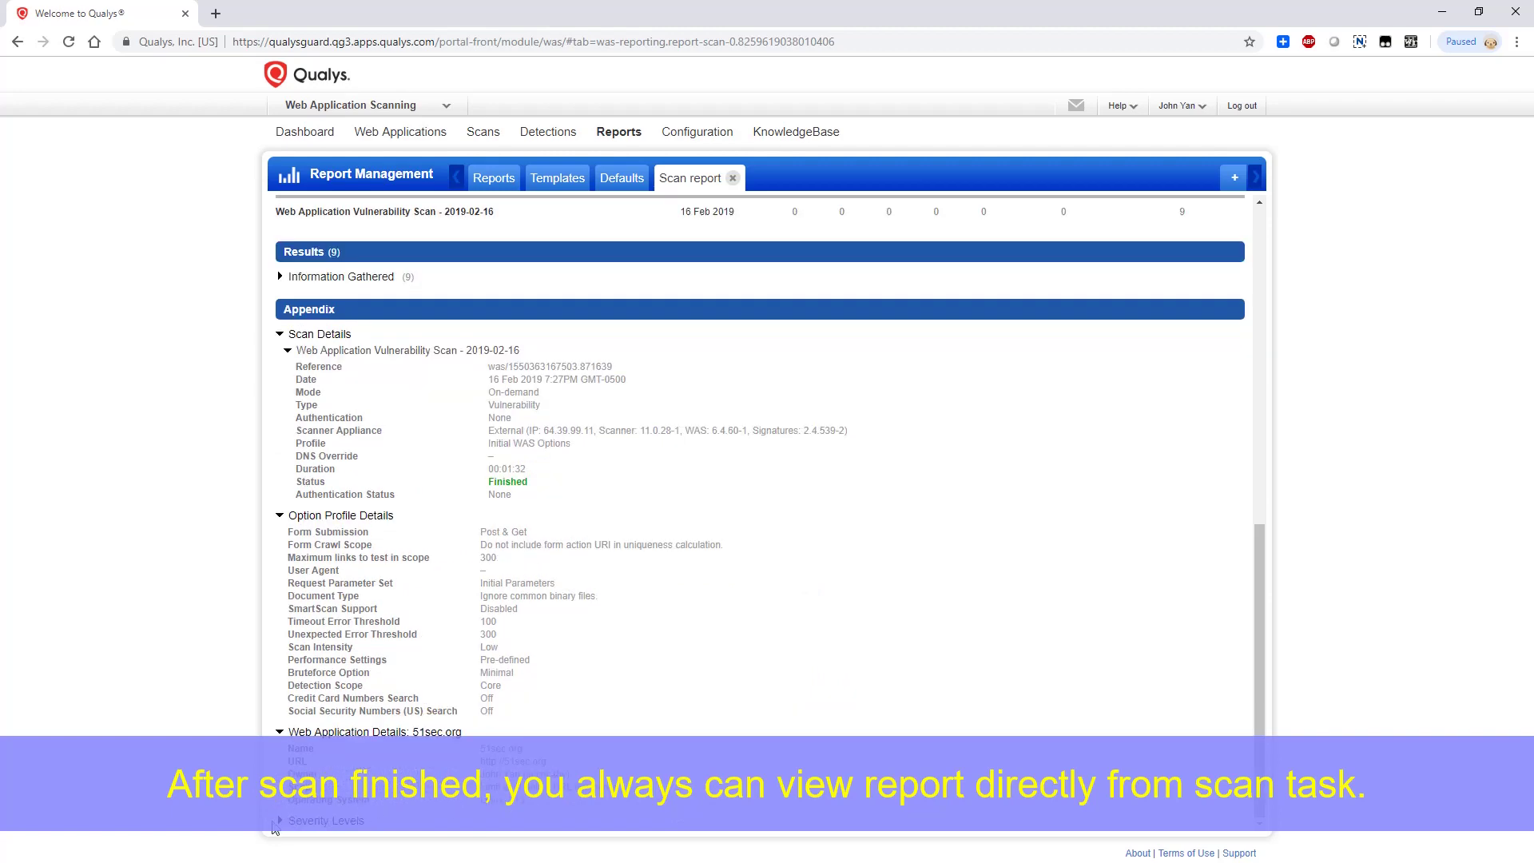
pyautogui.click(313, 823)
pyautogui.scroll(9, 487, 641)
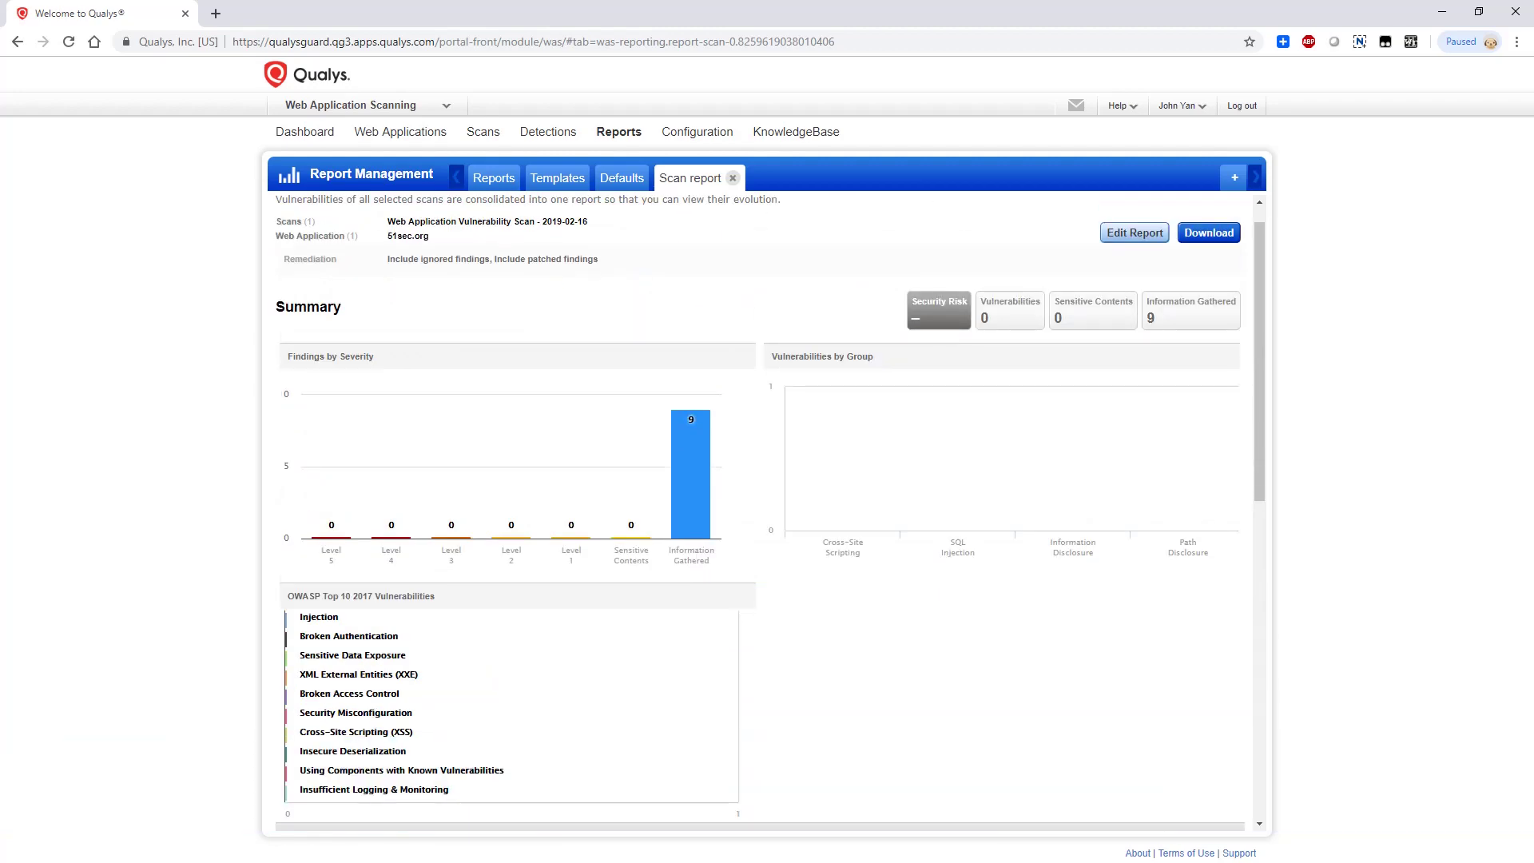